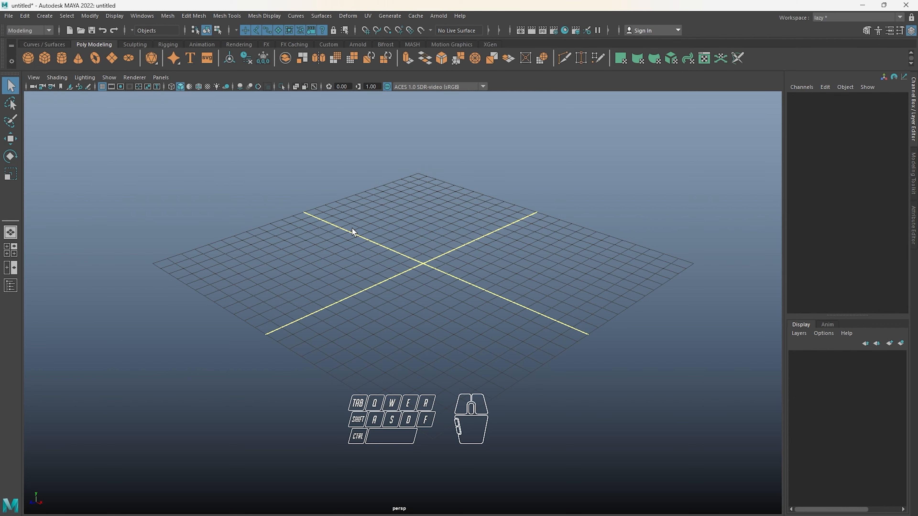
Examine the Stylus.jpg reference in the REF folder and bring up Maya's four-view layout with the front view
{"action": "key", "text": "alt+Tab"}
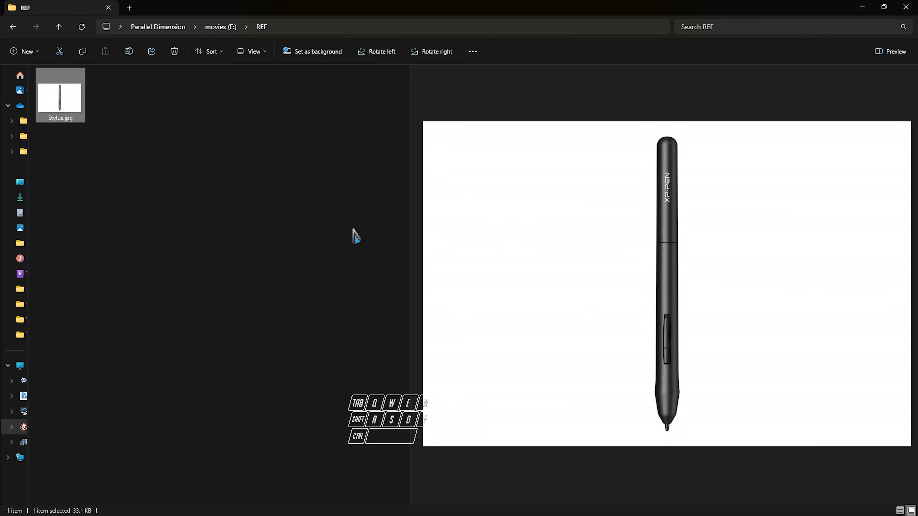
{"action": "key", "text": "alt+Tab"}
{"action": "left_click_drag", "start_coordinate": [444, 210], "coordinate": [405, 230], "text": "alt"}
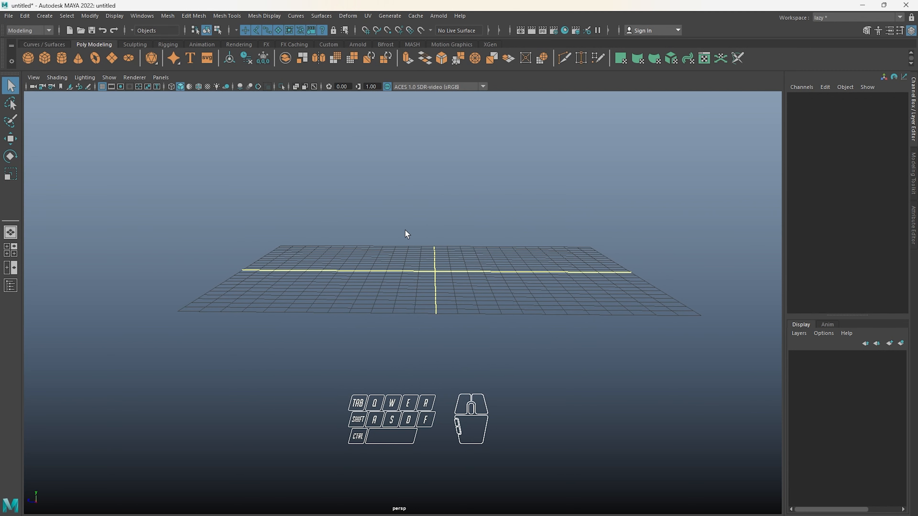
{"action": "middle_click_drag", "start_coordinate": [421, 238], "coordinate": [411, 272], "text": "alt"}
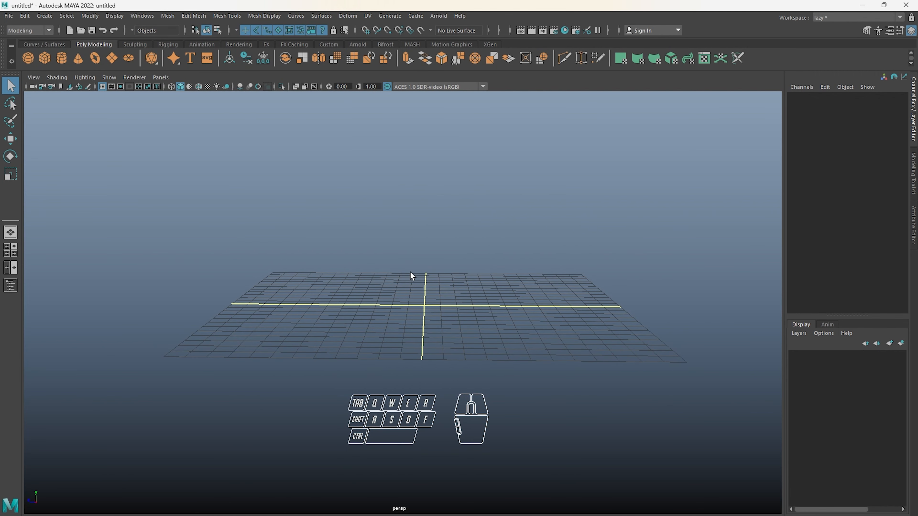
{"action": "key", "text": "space"}
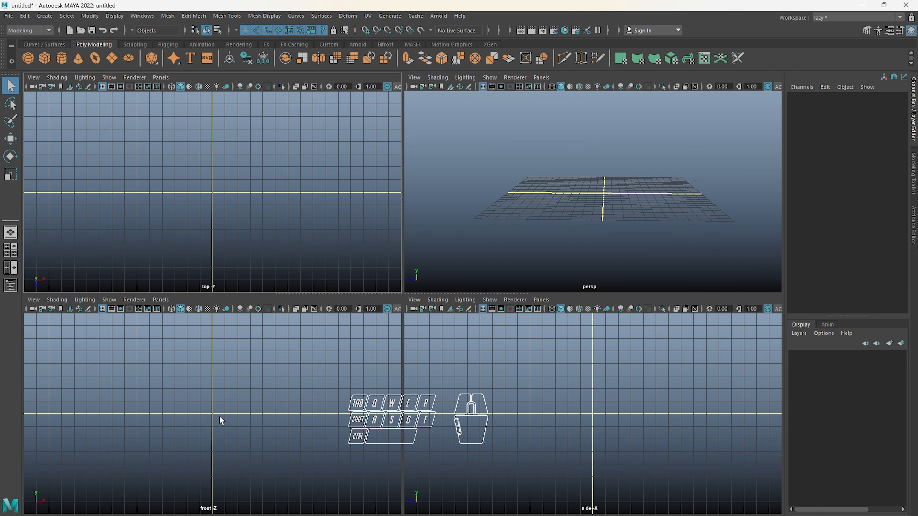
{"action": "middle_click_drag", "start_coordinate": [221, 421], "coordinate": [226, 362], "text": "alt"}
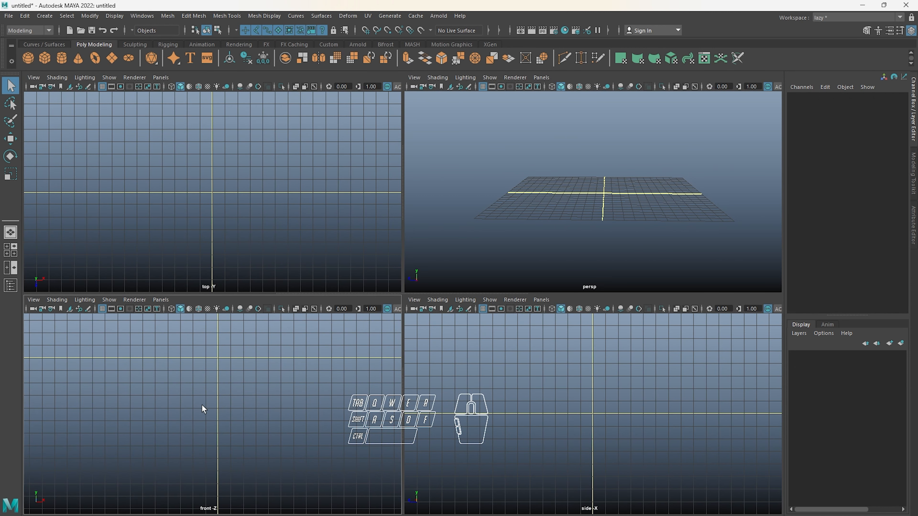
{"action": "key", "text": "alt+Tab"}
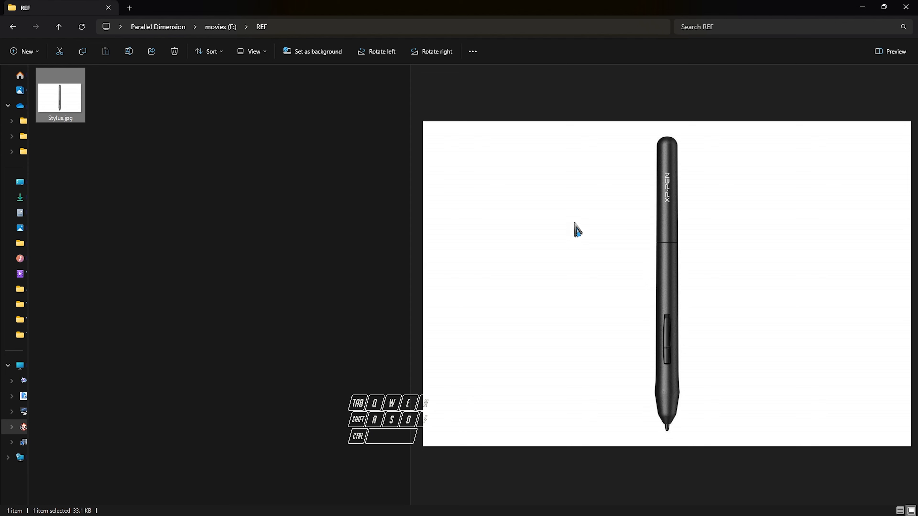
{"action": "key", "text": "alt+Tab"}
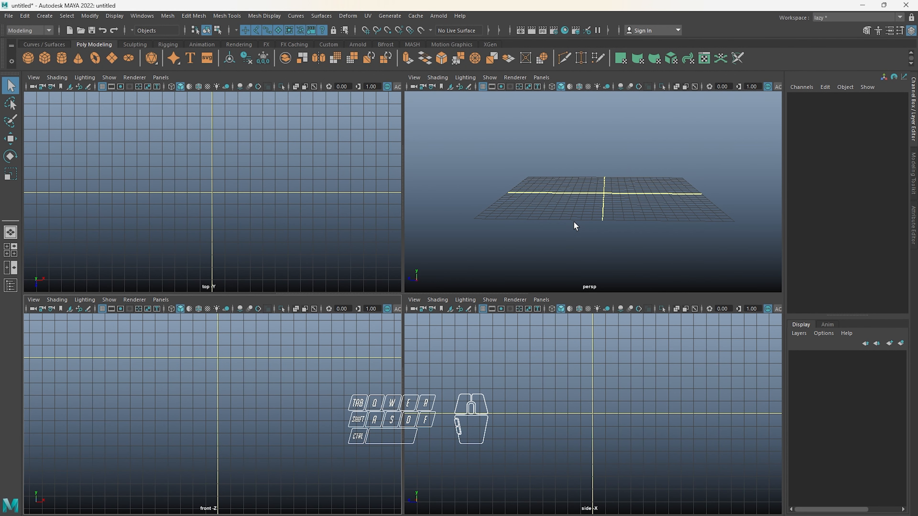
{"action": "key", "text": "alt+Tab"}
{"action": "key", "text": "alt+Tab"}
Import Stylus.jpg from F:\REF as an image plane in the front view
{"action": "left_click", "coordinate": [40, 302]}
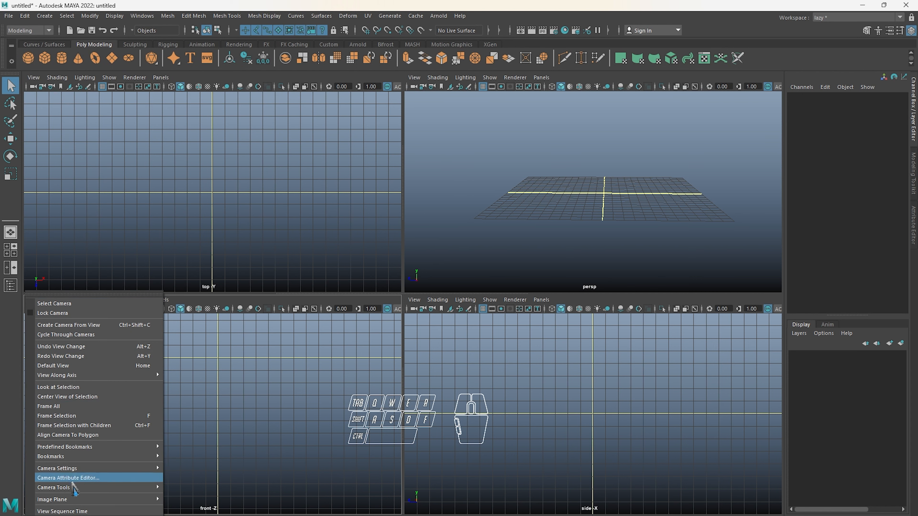
{"action": "mouse_move", "coordinate": [81, 502]}
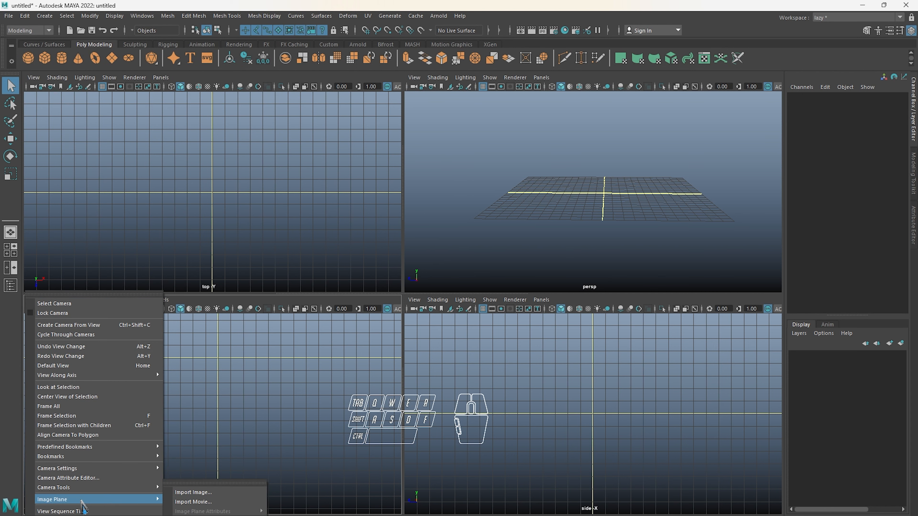
{"action": "left_click", "coordinate": [212, 493]}
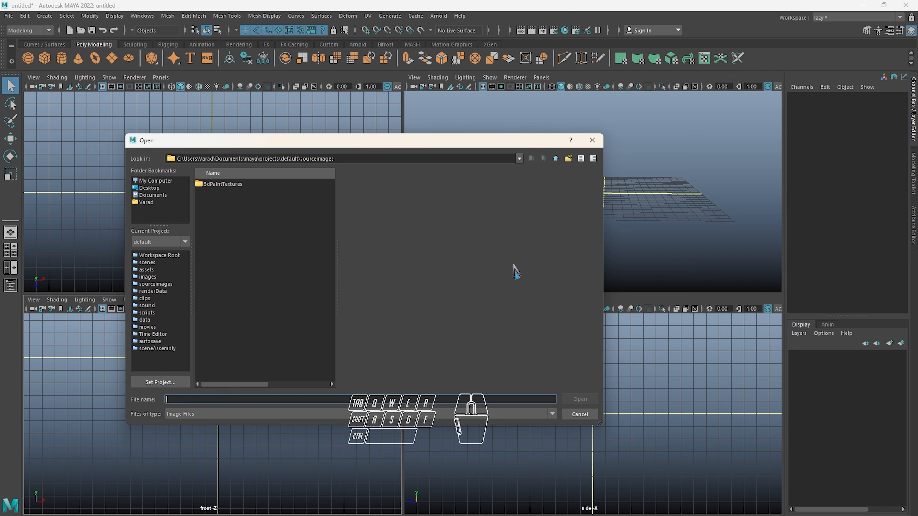
{"action": "key", "text": "alt+Tab"}
{"action": "left_click", "coordinate": [333, 27]}
{"action": "key", "text": "ctrl+c"}
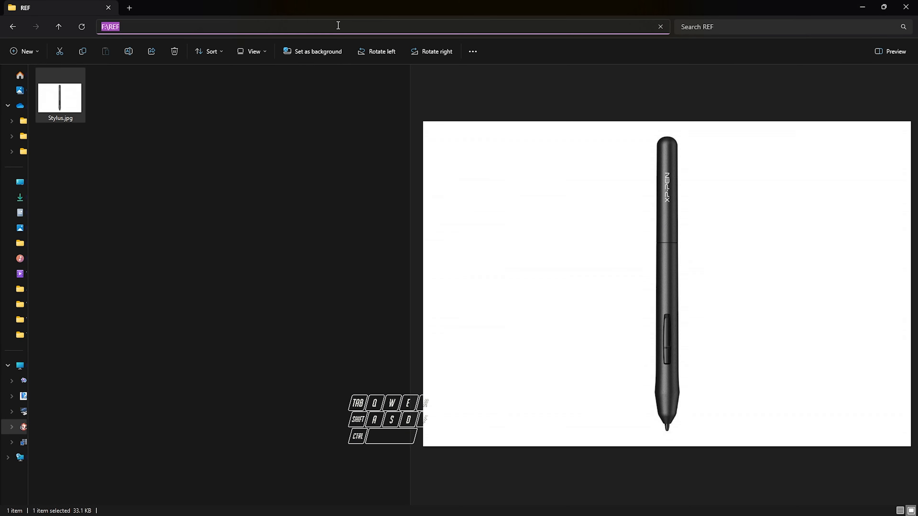
{"action": "key", "text": "alt+Tab"}
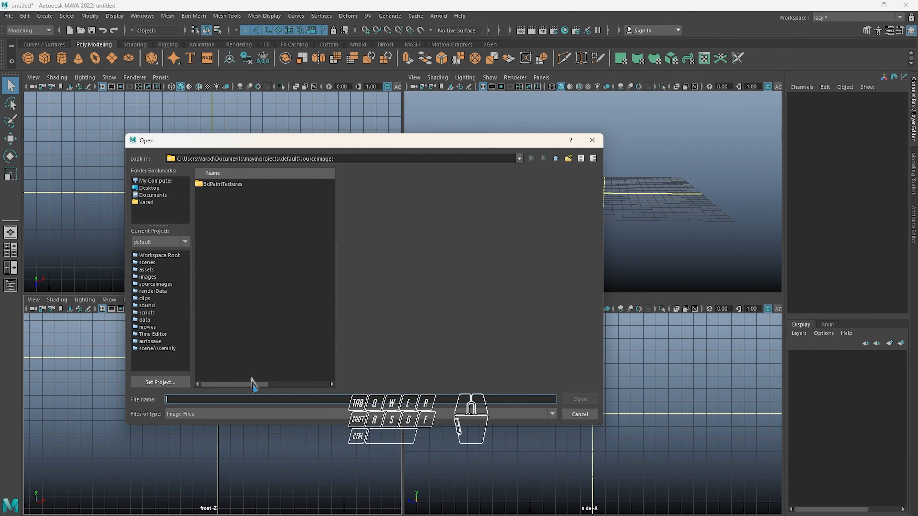
{"action": "key", "text": "ctrl+v"}
{"action": "key", "text": "Return"}
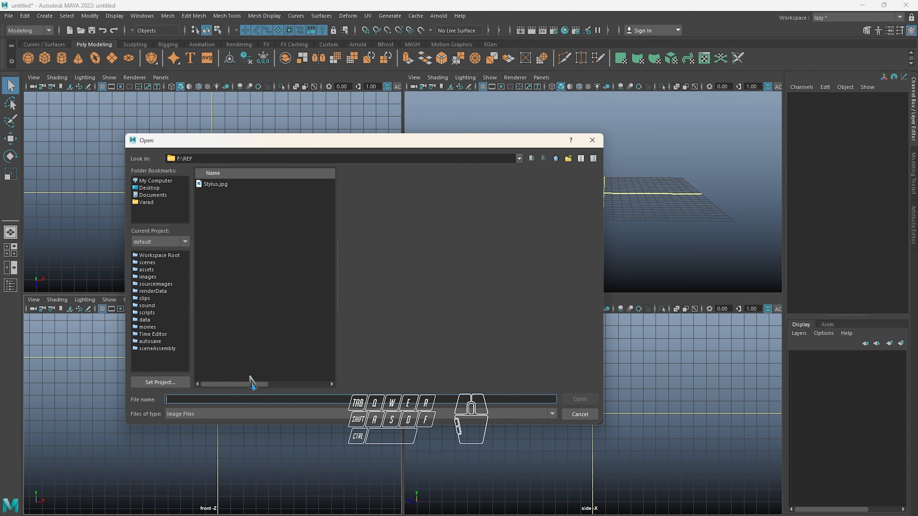
{"action": "left_click", "coordinate": [216, 184]}
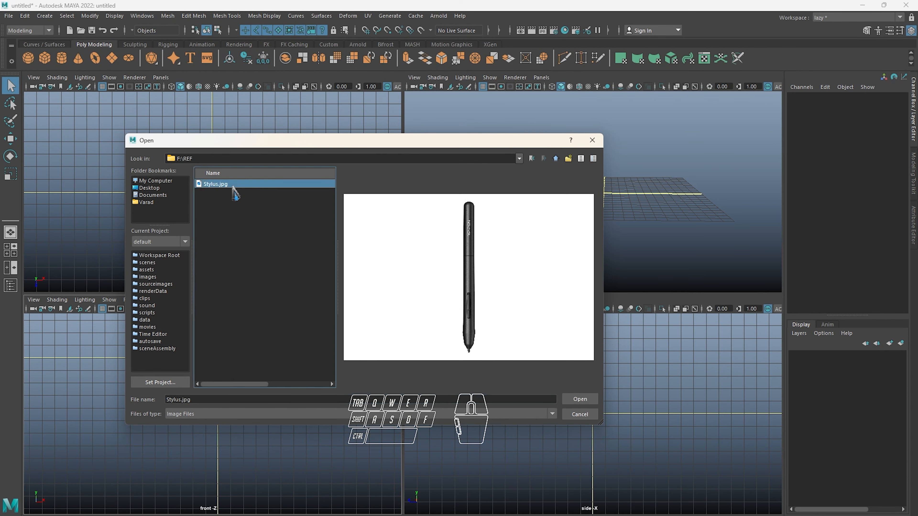
{"action": "left_click", "coordinate": [580, 399]}
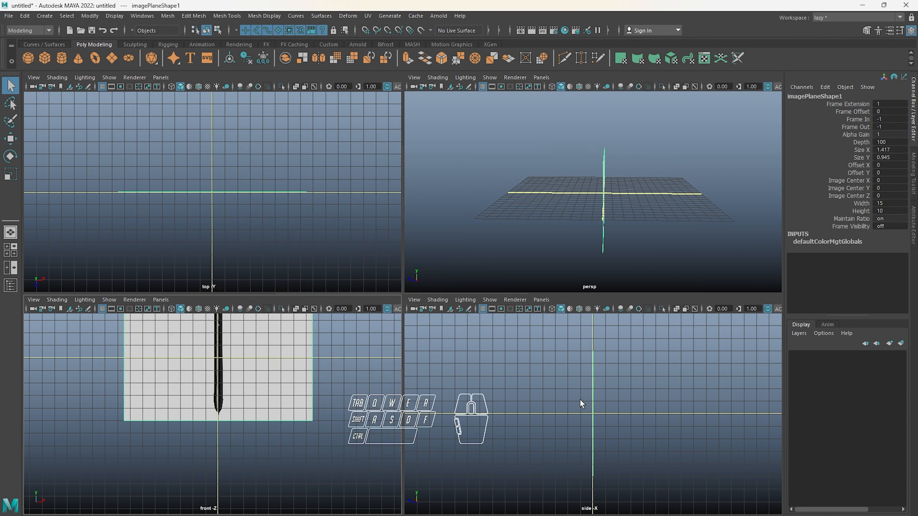
Maximize the perspective view and select the stylus image plane, viewing it face-on
{"action": "left_click", "coordinate": [544, 176]}
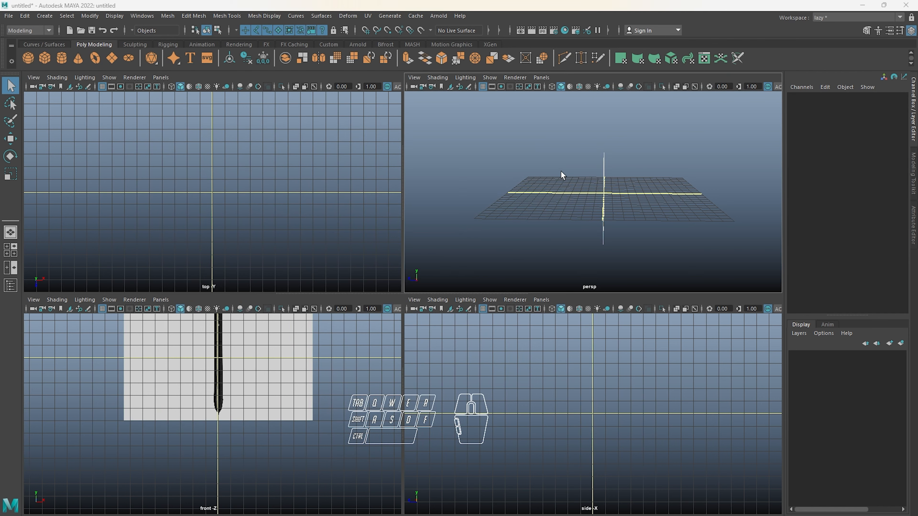
{"action": "key", "text": "space"}
{"action": "left_click_drag", "start_coordinate": [614, 196], "coordinate": [428, 266], "text": "alt"}
{"action": "left_click", "coordinate": [427, 266]}
{"action": "left_click_drag", "start_coordinate": [493, 165], "coordinate": [475, 271]}
{"action": "left_click_drag", "start_coordinate": [478, 257], "coordinate": [481, 264], "text": "alt"}
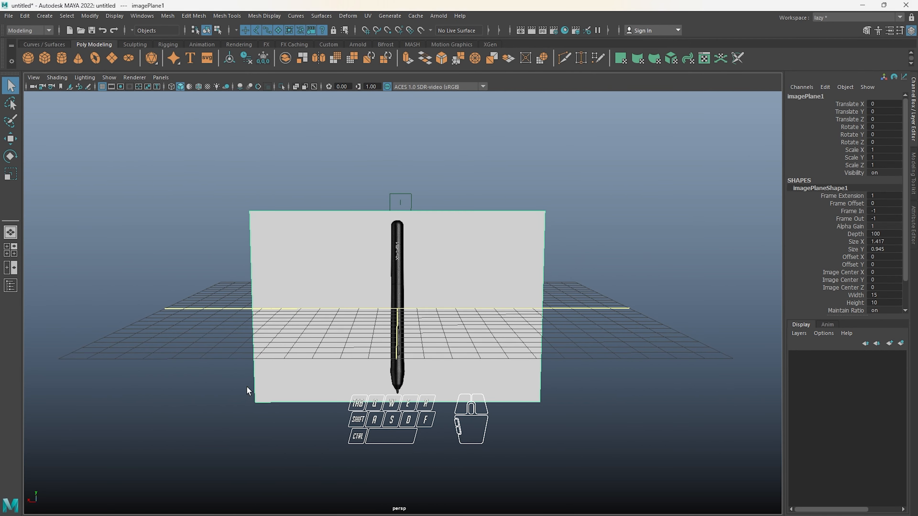
In the front view, move the image plane up to a Translate Y of about 4.505, bringing the pen tip to the grid's horizontal axis
{"action": "key", "text": "space"}
{"action": "key", "text": "space"}
{"action": "left_click_drag", "start_coordinate": [327, 328], "coordinate": [339, 334], "text": "alt"}
{"action": "key", "text": "f"}
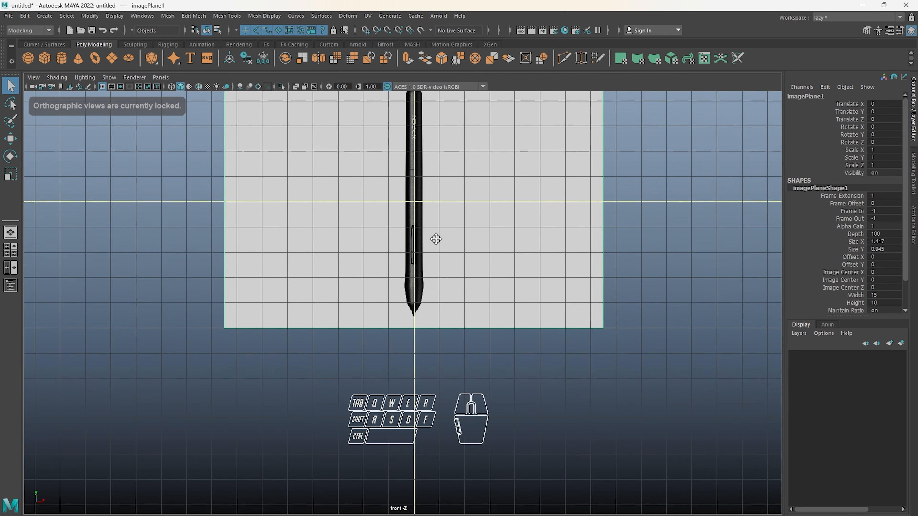
{"action": "key", "text": "w"}
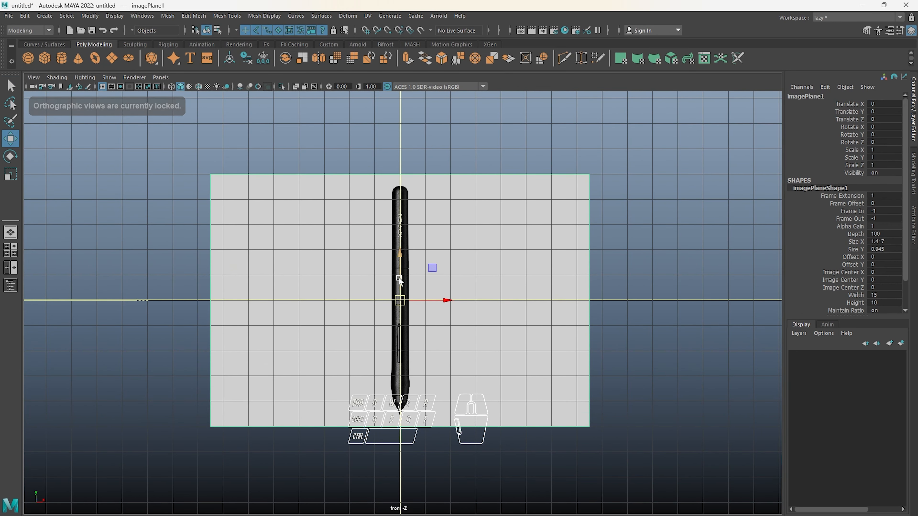
{"action": "left_click_drag", "start_coordinate": [399, 278], "coordinate": [410, 162]}
{"action": "scroll", "coordinate": [406, 223], "scroll_direction": "up", "scroll_amount": 2}
{"action": "scroll", "coordinate": [414, 262], "scroll_direction": "up", "scroll_amount": 8}
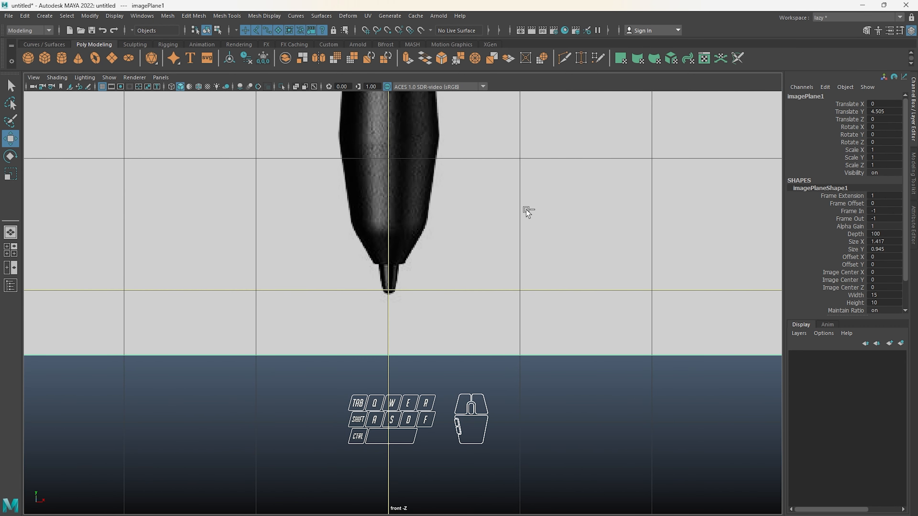
Fine-tune the image plane's Translate Y to about 4.541 so the pen tip sits just above the horizontal axis
{"action": "left_click", "coordinate": [849, 112]}
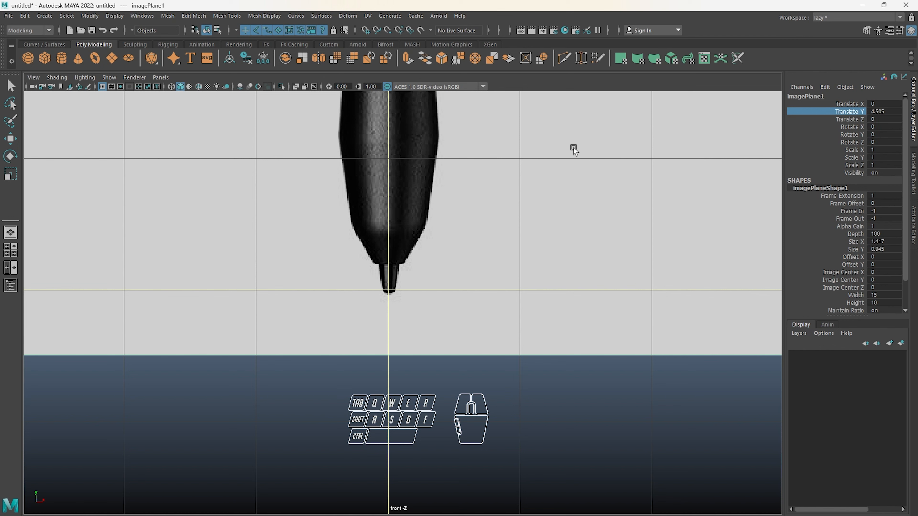
{"action": "middle_click_drag", "start_coordinate": [573, 147], "coordinate": [686, 143]}
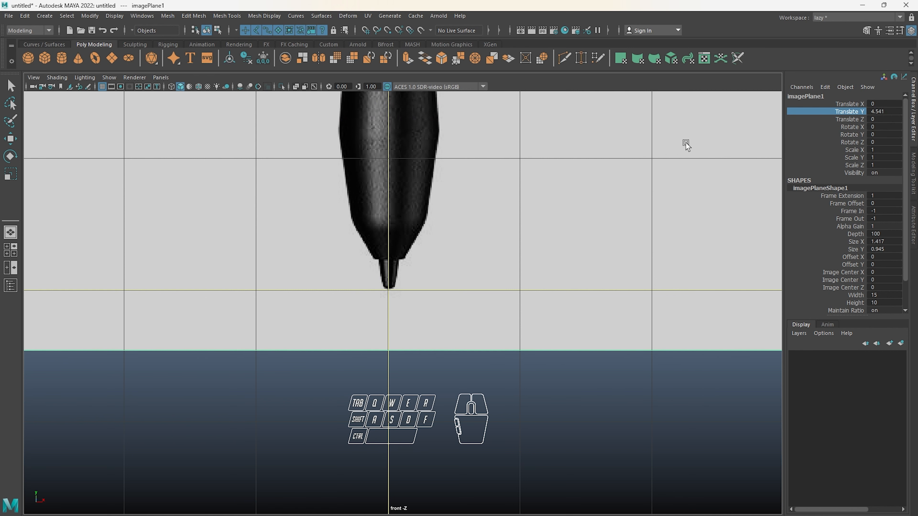
{"action": "scroll", "coordinate": [454, 238], "scroll_direction": "down", "scroll_amount": 10}
{"action": "left_click_drag", "start_coordinate": [487, 248], "coordinate": [491, 251], "text": "alt"}
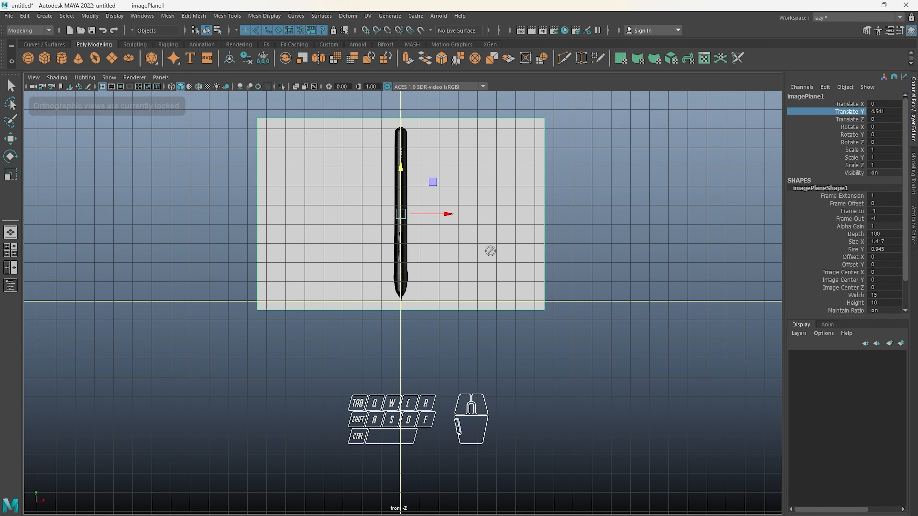
In the perspective view, move the image plane away from the origin to a Translate Z of about 12.416
{"action": "key", "text": "space"}
{"action": "key", "text": "space"}
{"action": "left_click_drag", "start_coordinate": [518, 207], "coordinate": [466, 218], "text": "alt"}
{"action": "left_click", "coordinate": [503, 178]}
{"action": "left_click_drag", "start_coordinate": [503, 179], "coordinate": [557, 131]}
{"action": "left_click_drag", "start_coordinate": [439, 253], "coordinate": [423, 298], "text": "alt"}
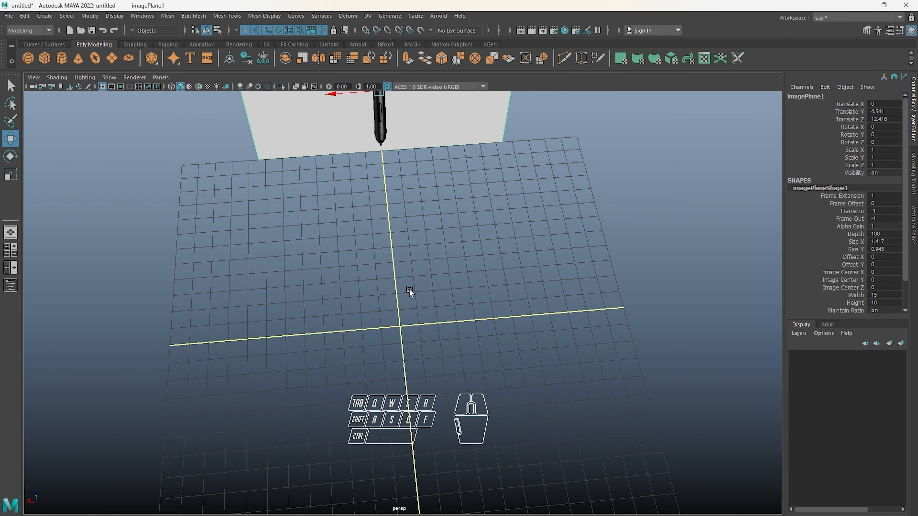
Examine the whole stylus reference up close in the maximized front view and deselect the image plane
{"action": "key", "text": "space"}
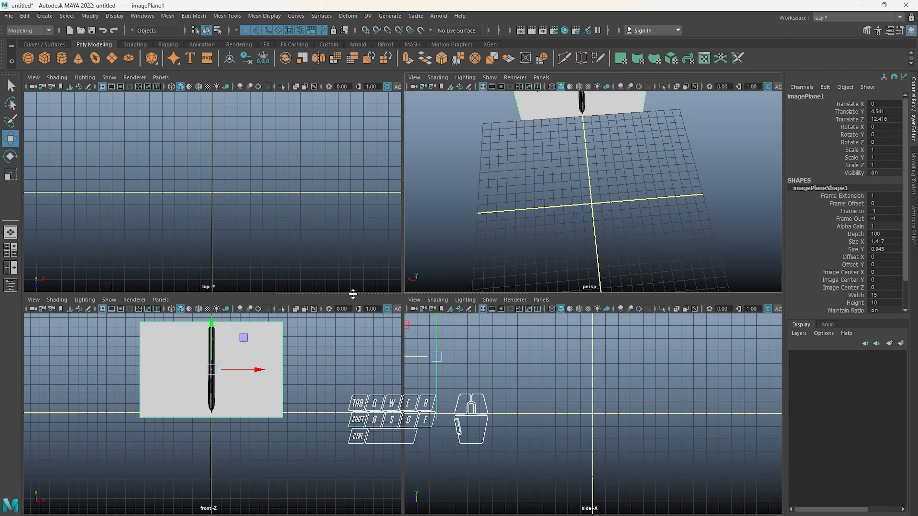
{"action": "key", "text": "space"}
{"action": "left_click_drag", "start_coordinate": [365, 291], "coordinate": [402, 244], "text": "alt"}
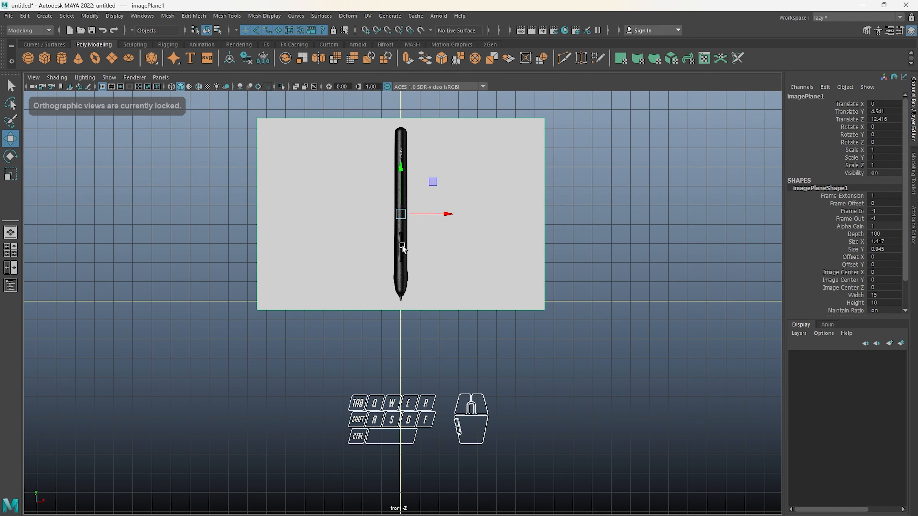
{"action": "middle_click_drag", "start_coordinate": [429, 219], "coordinate": [423, 253], "text": "alt"}
{"action": "scroll", "coordinate": [420, 197], "scroll_direction": "up", "scroll_amount": 1}
{"action": "scroll", "coordinate": [420, 198], "scroll_direction": "up", "scroll_amount": 2}
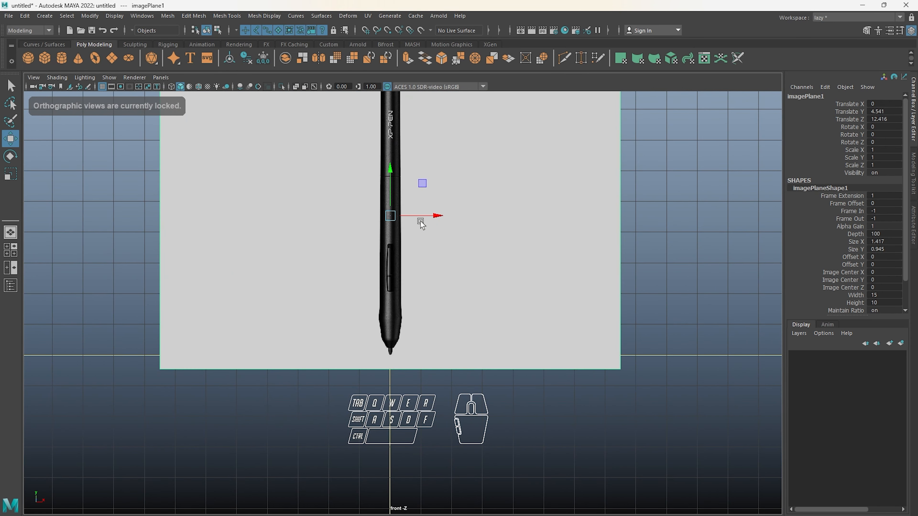
{"action": "scroll", "coordinate": [425, 262], "scroll_direction": "up", "scroll_amount": 1}
{"action": "scroll", "coordinate": [425, 262], "scroll_direction": "up", "scroll_amount": 1}
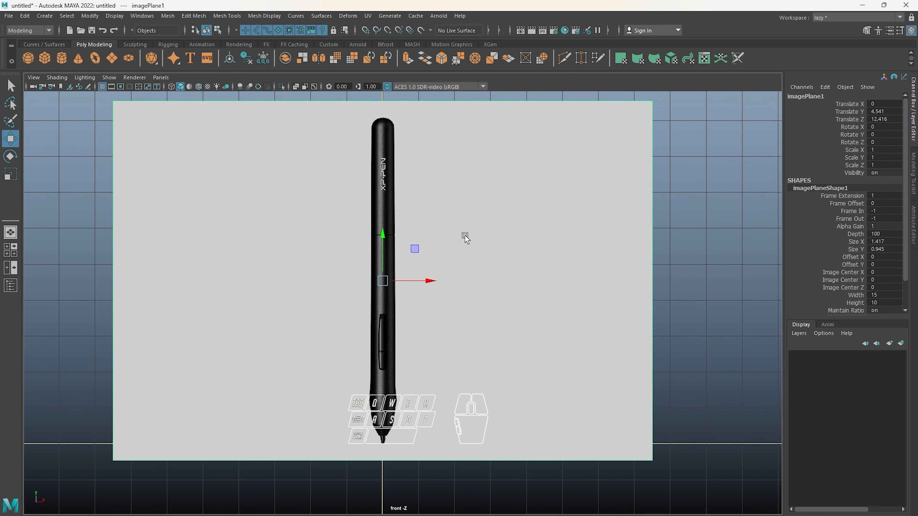
{"action": "scroll", "coordinate": [474, 217], "scroll_direction": "up", "scroll_amount": 2}
{"action": "middle_click_drag", "start_coordinate": [469, 215], "coordinate": [478, 245], "text": "alt"}
{"action": "left_click", "coordinate": [716, 180]}
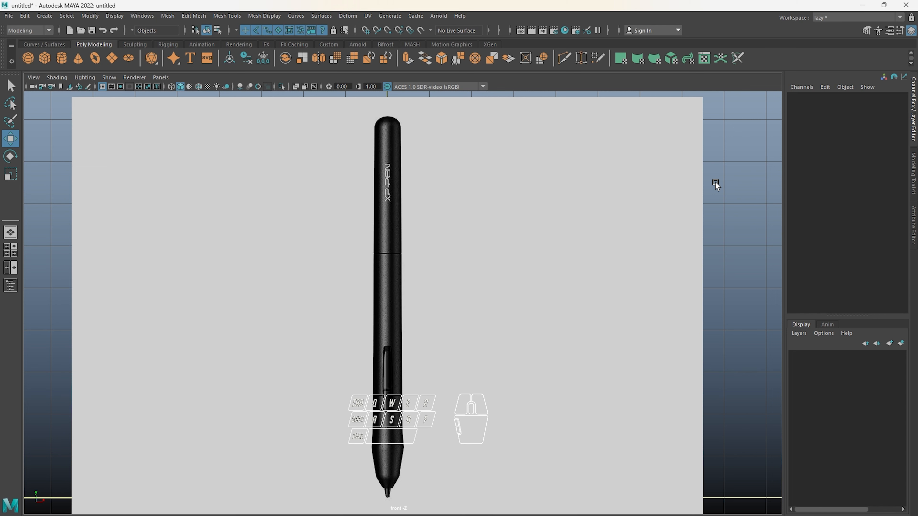
Arrange the four-view layout so its two upper panes fill the workspace, with the front orthographic view replacing the top view beside perspective
{"action": "key", "text": "space"}
{"action": "scroll", "coordinate": [593, 189], "scroll_direction": "down", "scroll_amount": 5}
{"action": "left_click_drag", "start_coordinate": [569, 182], "coordinate": [578, 210], "text": "alt"}
{"action": "scroll", "coordinate": [567, 189], "scroll_direction": "up", "scroll_amount": 5}
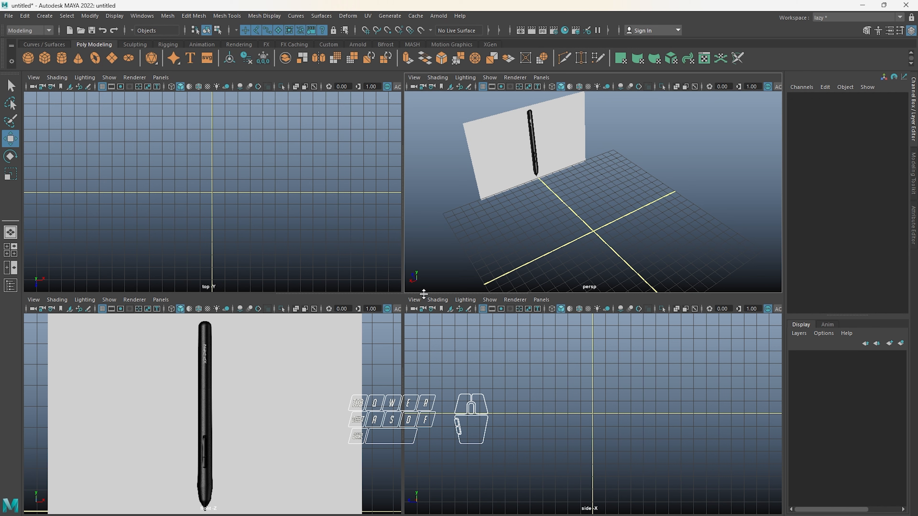
{"action": "left_click_drag", "start_coordinate": [424, 293], "coordinate": [430, 509]}
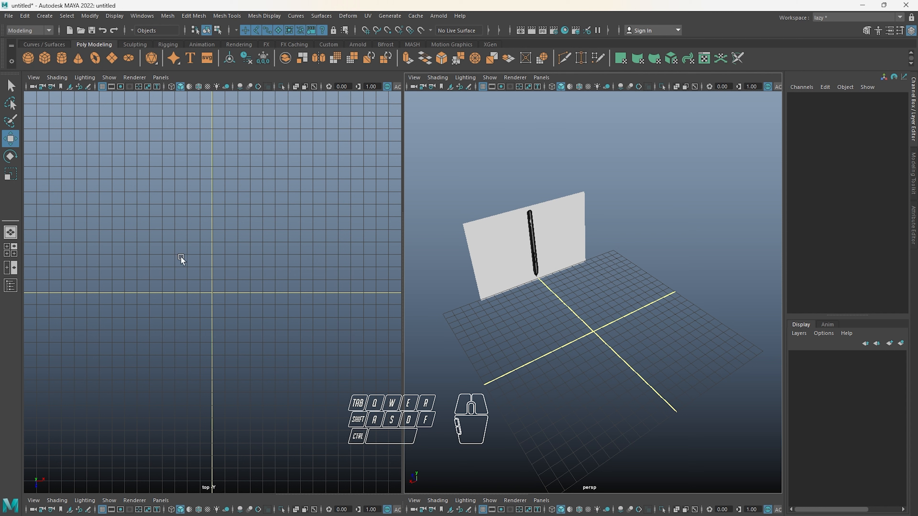
{"action": "left_click", "coordinate": [164, 82]}
{"action": "mouse_move", "coordinate": [194, 105]}
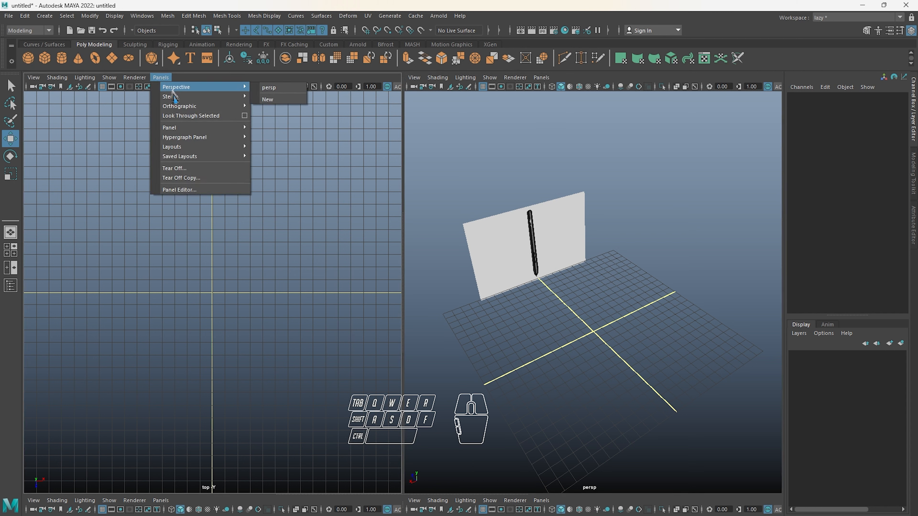
{"action": "left_click", "coordinate": [297, 105]}
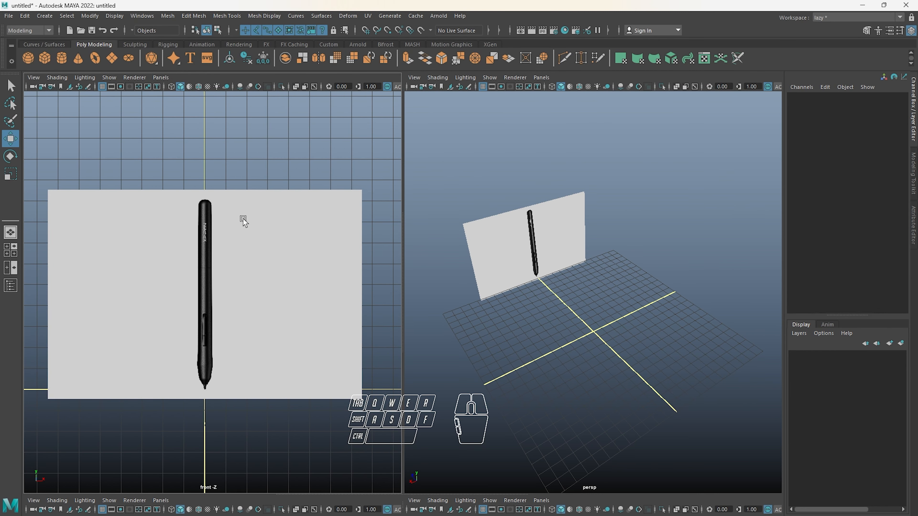
Display the hotbox over the front view
{"action": "key", "text": "space"}
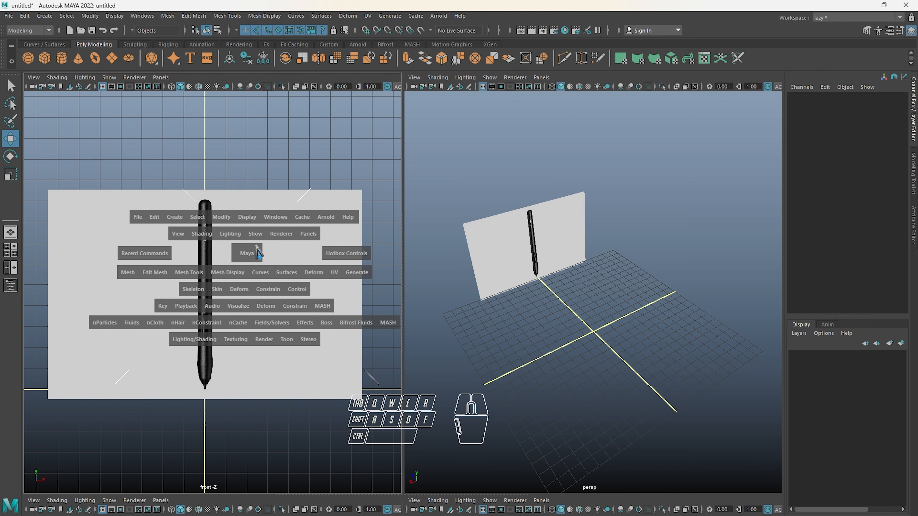
{"action": "key", "text": "space"}
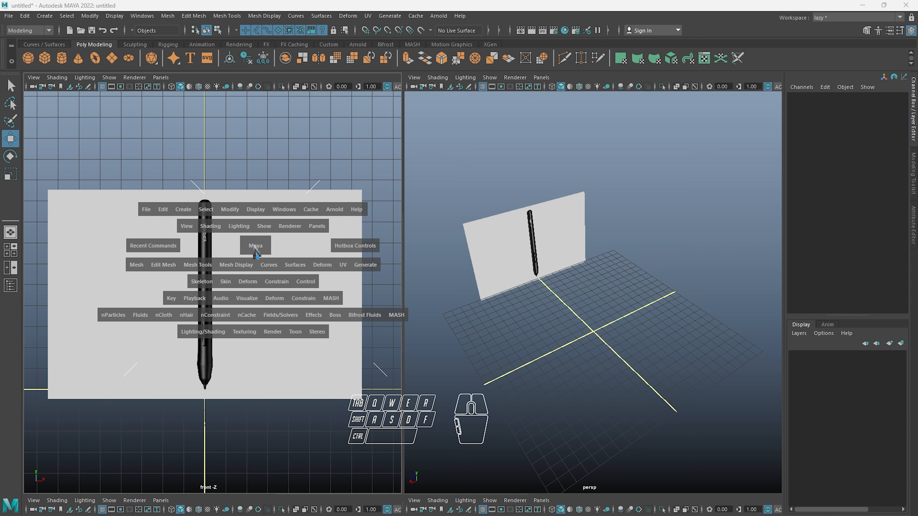
Switch the front-view pane to the perspective view and return it to the front view using the hotbox's view choices
{"action": "left_click", "coordinate": [254, 245]}
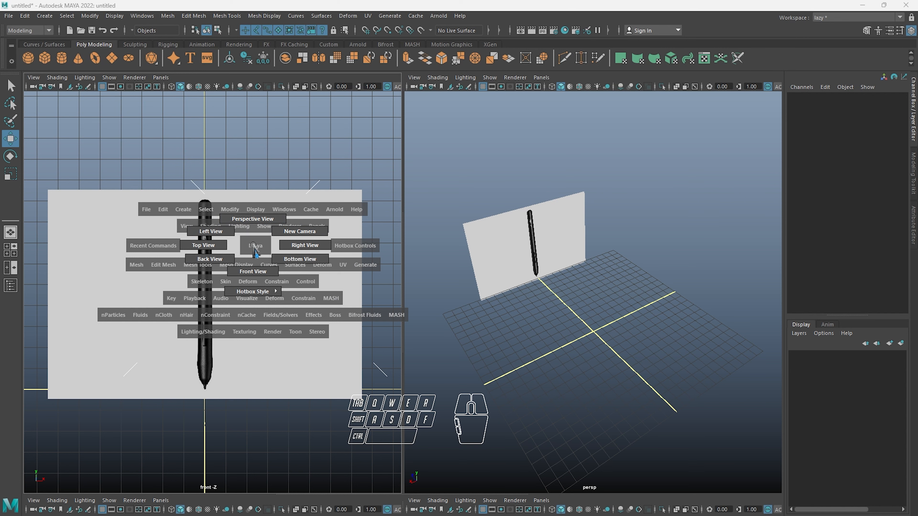
{"action": "left_click_drag", "start_coordinate": [255, 249], "coordinate": [256, 217]}
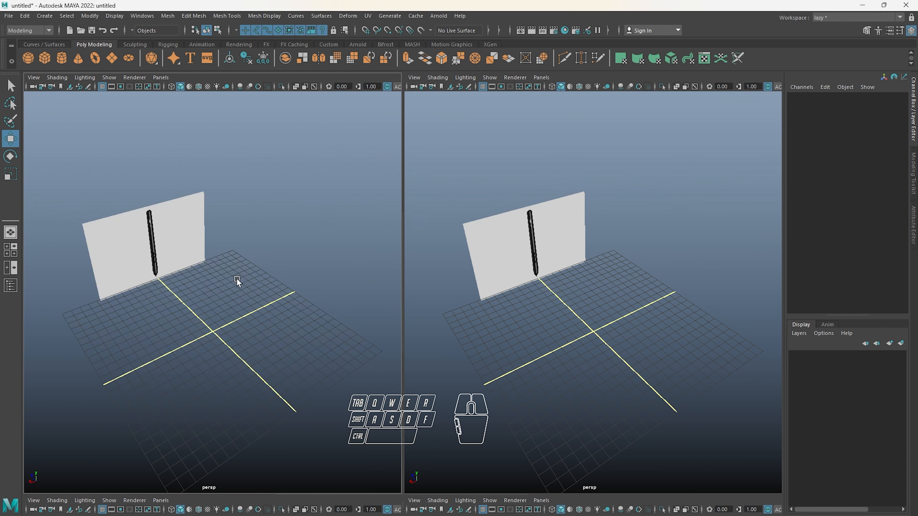
{"action": "key", "text": "space"}
{"action": "left_click_drag", "start_coordinate": [238, 270], "coordinate": [259, 261]}
{"action": "key", "text": "space"}
{"action": "key", "text": "space"}
{"action": "key", "text": "space"}
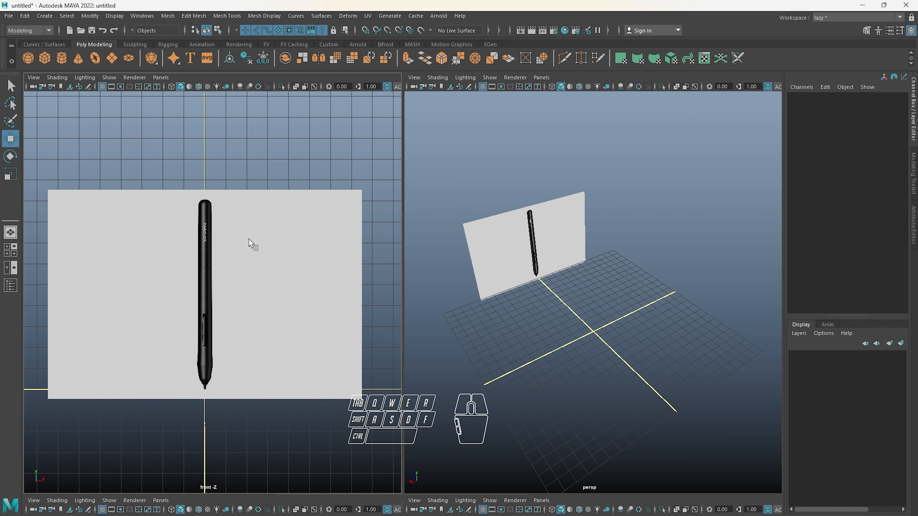
Swap the two panes' cameras, putting perspective in the front-view pane and the front view in the perspective pane
{"action": "key", "text": "space"}
{"action": "left_click_drag", "start_coordinate": [249, 240], "coordinate": [249, 221]}
{"action": "key", "text": "space"}
{"action": "left_click_drag", "start_coordinate": [568, 253], "coordinate": [355, 243]}
{"action": "key", "text": "space"}
{"action": "left_click_drag", "start_coordinate": [561, 232], "coordinate": [558, 261]}
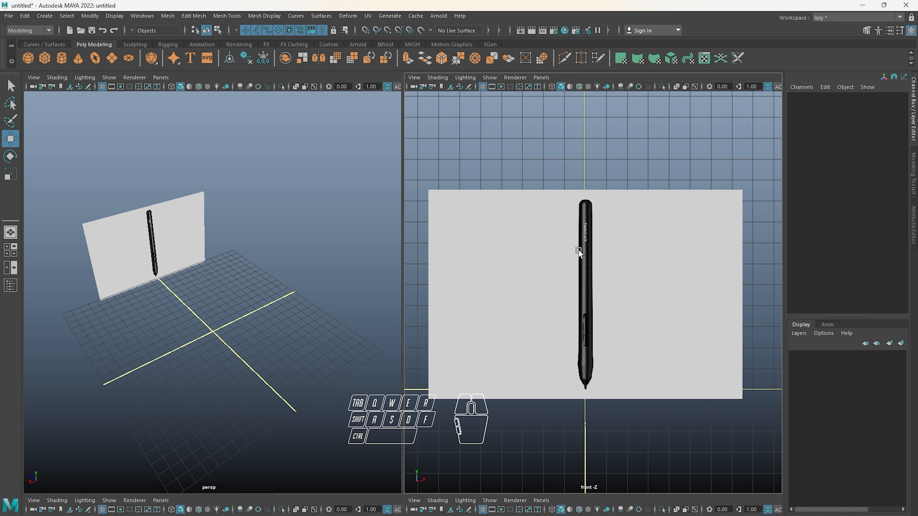
Swap the cameras back to the original arrangement, with the front view first and perspective beside it
{"action": "key", "text": "space"}
{"action": "left_click_drag", "start_coordinate": [578, 252], "coordinate": [578, 170]}
{"action": "key", "text": "space"}
{"action": "left_click_drag", "start_coordinate": [340, 222], "coordinate": [377, 245]}
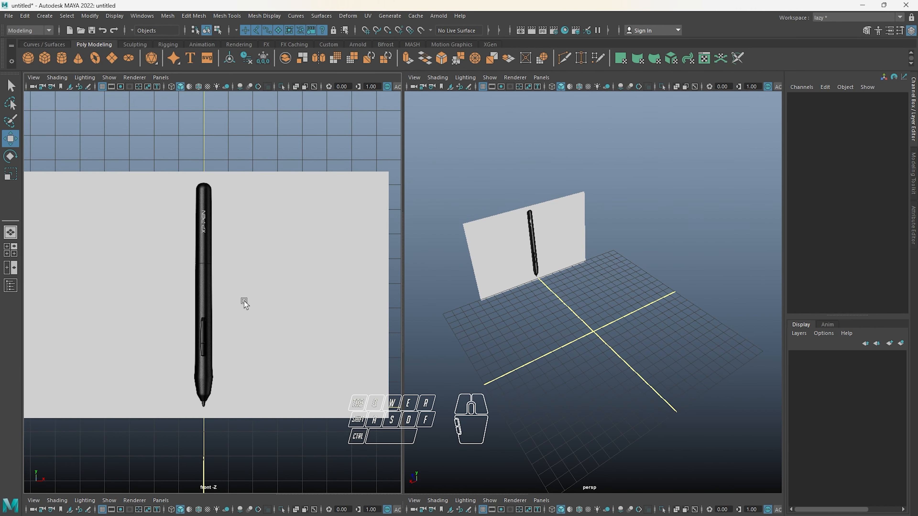
Fit the whole stylus reference in the front view and hide the interface elements surrounding the viewports
{"action": "scroll", "coordinate": [246, 298], "scroll_direction": "up", "scroll_amount": 4}
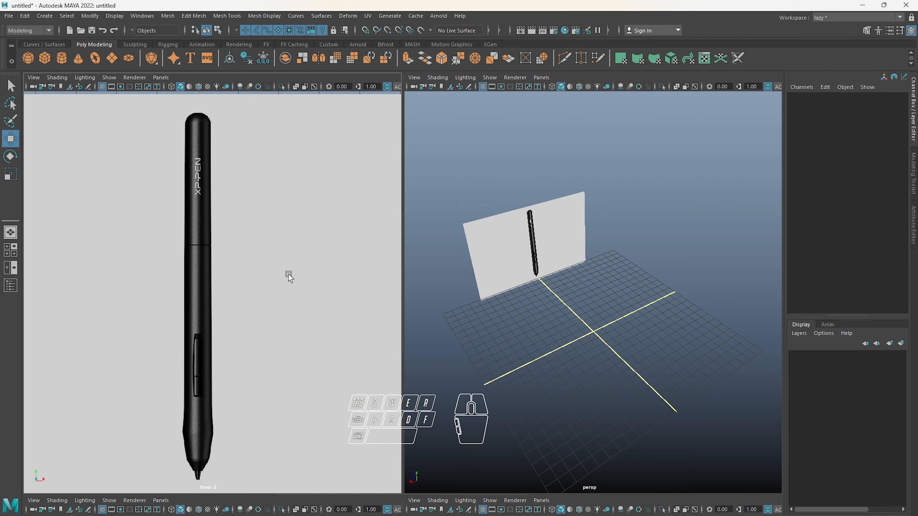
{"action": "left_click_drag", "start_coordinate": [303, 276], "coordinate": [301, 267], "text": "alt"}
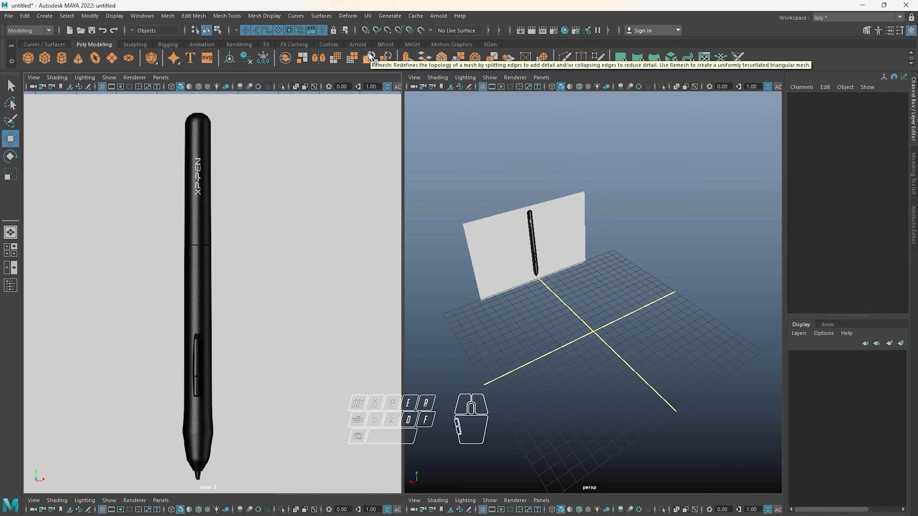
{"action": "key", "text": "ctrl+space"}
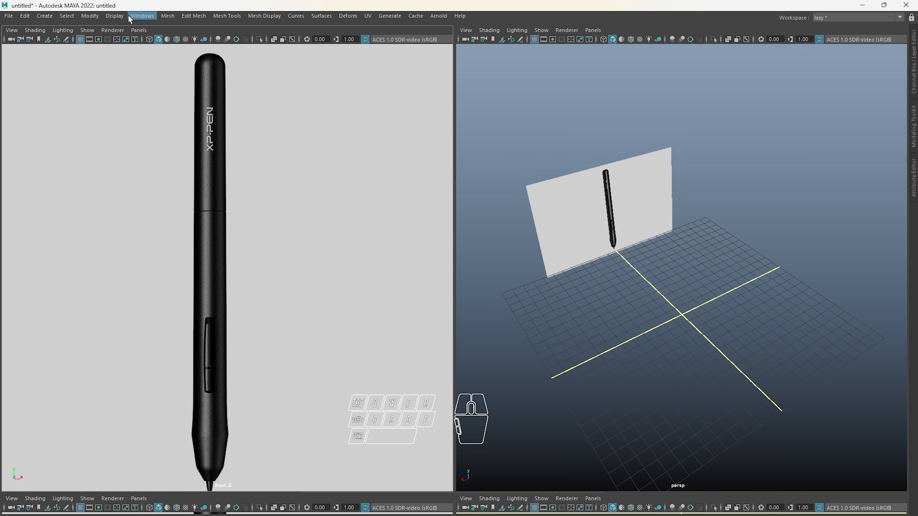
Tear off the UI Elements options into a floating window over the perspective view and show the Shelf again
{"action": "left_click", "coordinate": [142, 15]}
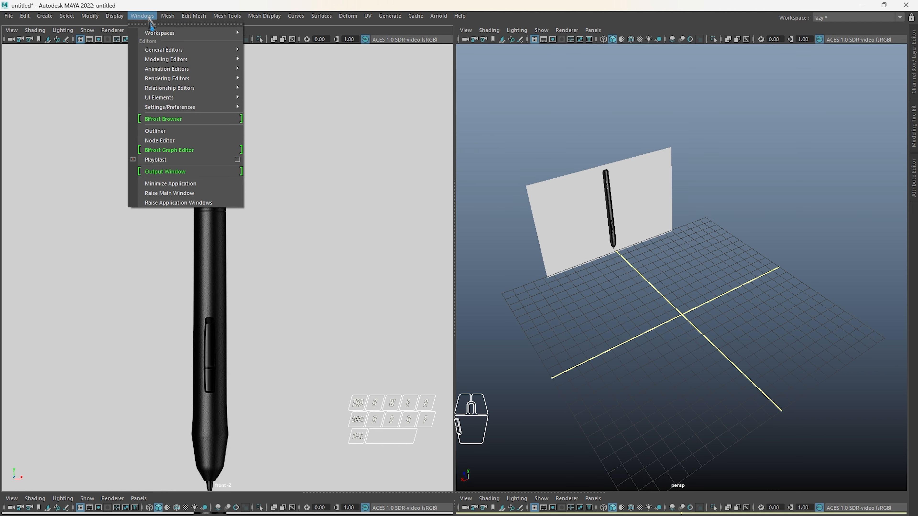
{"action": "mouse_move", "coordinate": [164, 90]}
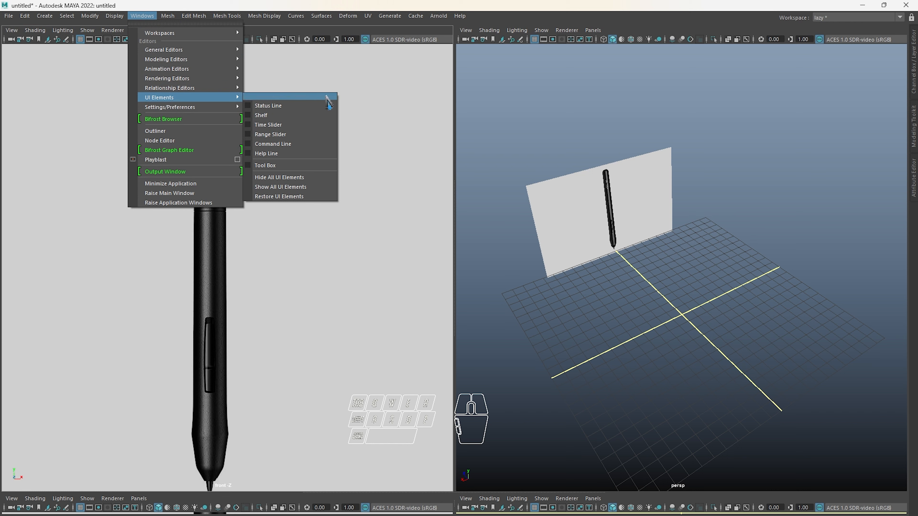
{"action": "left_click", "coordinate": [327, 95]}
{"action": "left_click_drag", "start_coordinate": [295, 85], "coordinate": [830, 378]}
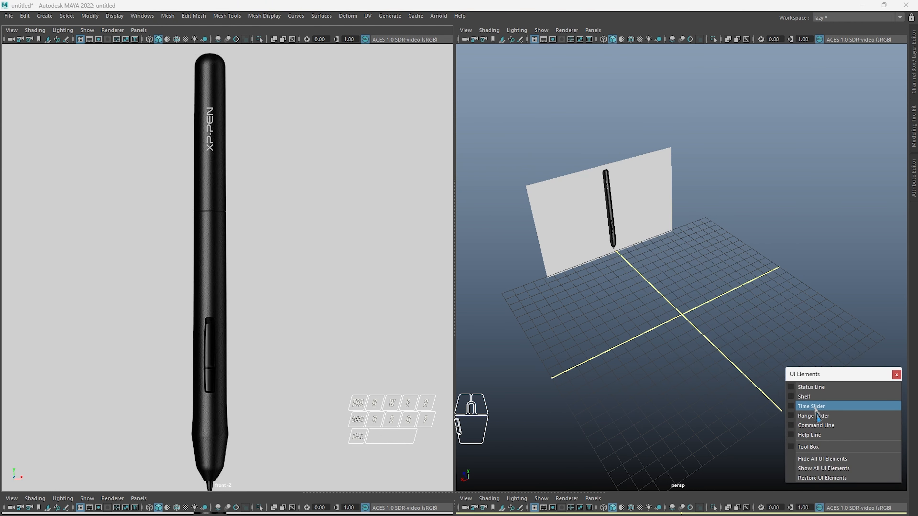
{"action": "left_click", "coordinate": [822, 397]}
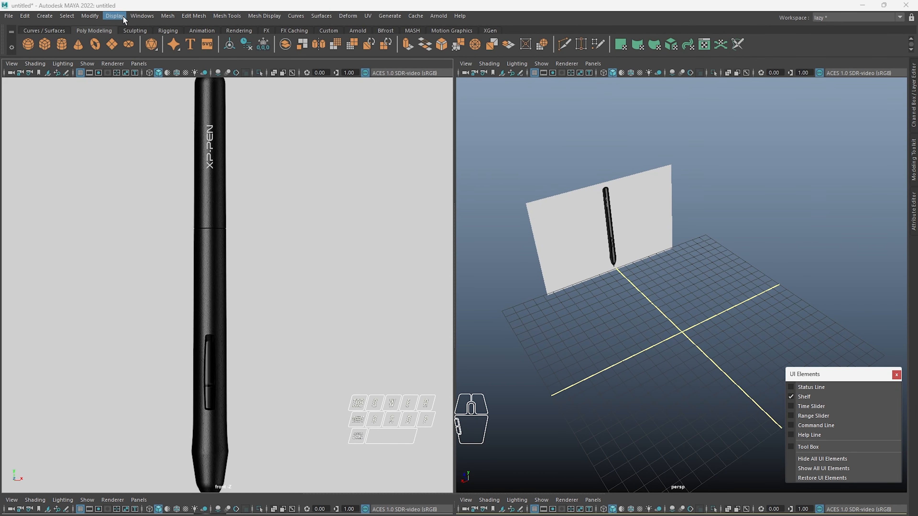
Hide the main and panel menus, stretch the two viewports to full height, and move the UI Elements window lower
{"action": "key", "text": "ctrl+m"}
{"action": "key", "text": "shift+m"}
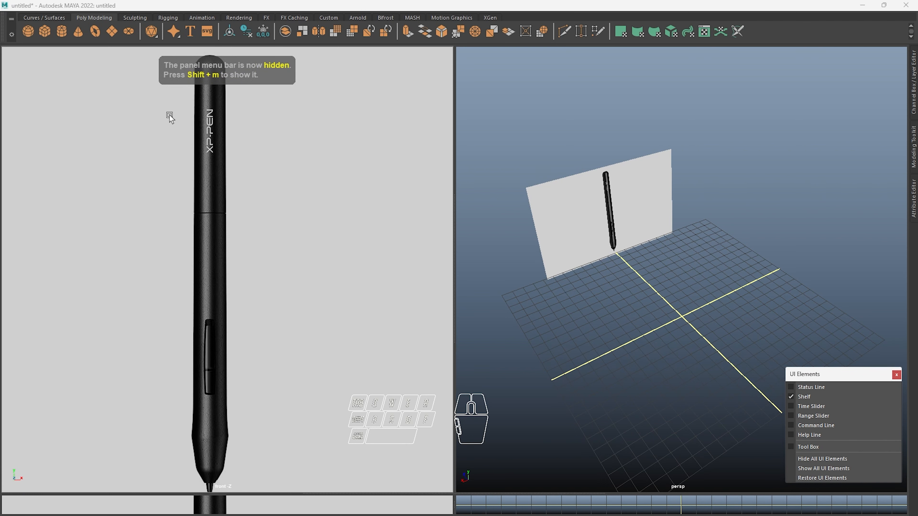
{"action": "left_click_drag", "start_coordinate": [560, 495], "coordinate": [564, 515]}
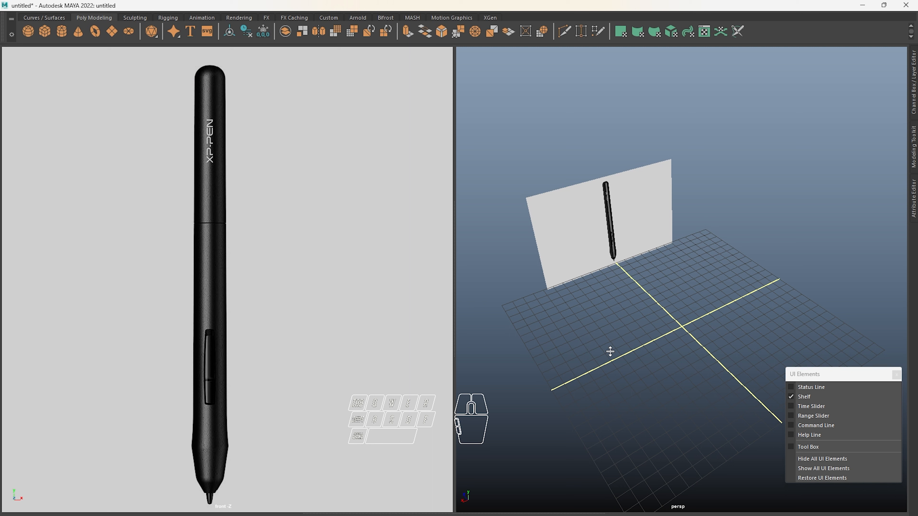
{"action": "left_click_drag", "start_coordinate": [820, 373], "coordinate": [820, 399]}
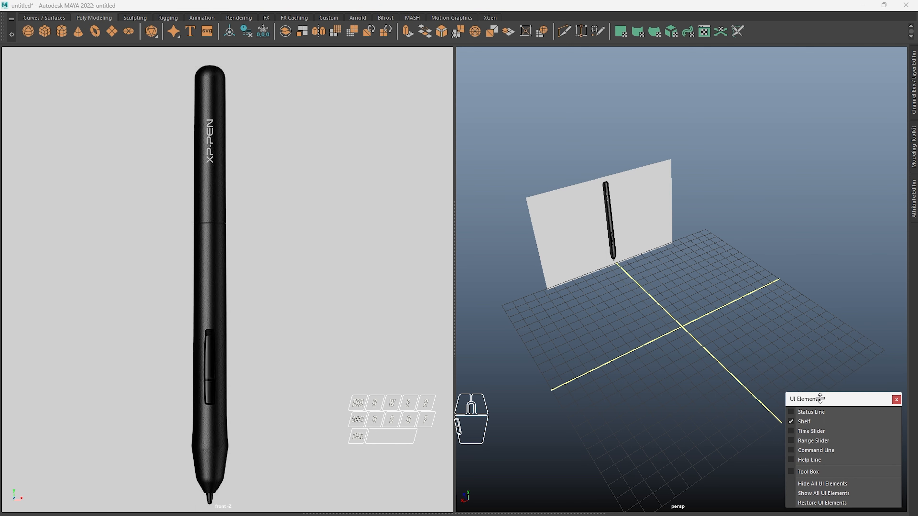
Start interactive polygon cylinder creation with the grid origin clearly in sight in the perspective view
{"action": "left_click", "coordinate": [61, 32]}
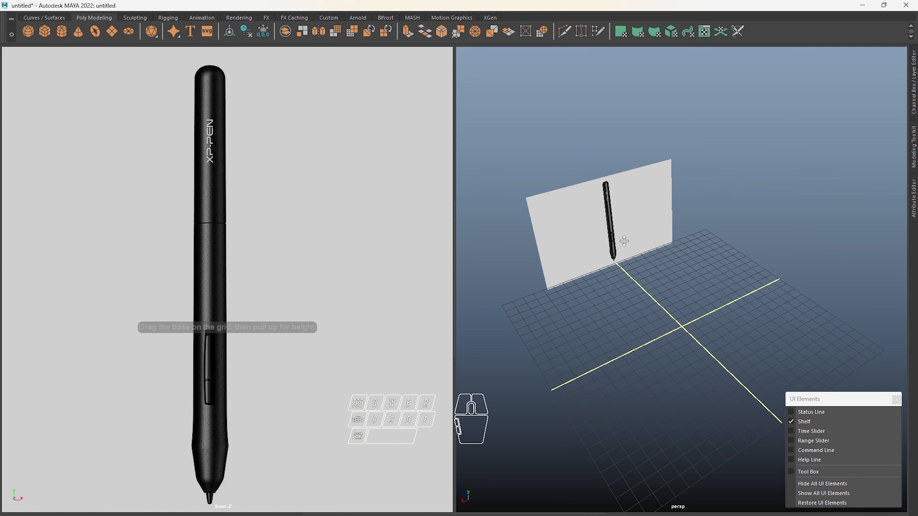
{"action": "left_click_drag", "start_coordinate": [615, 275], "coordinate": [664, 343], "text": "alt"}
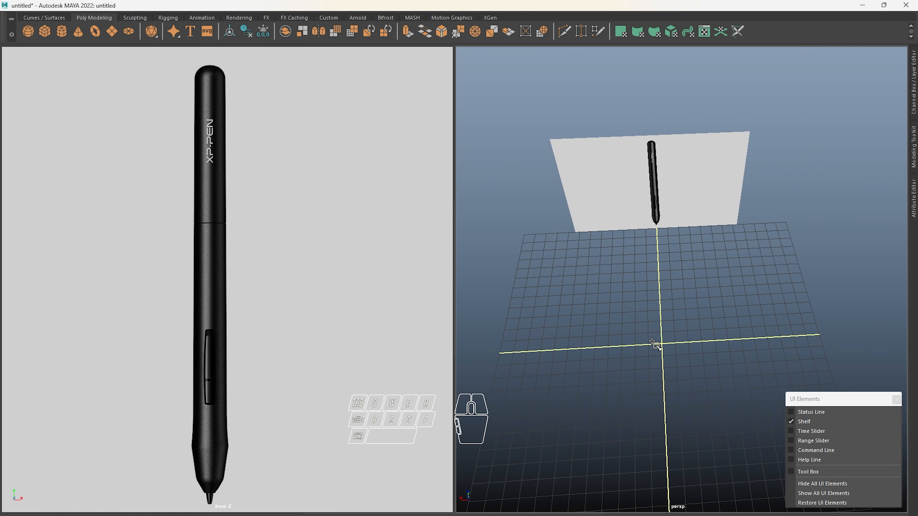
{"action": "scroll", "coordinate": [657, 343], "scroll_direction": "down", "scroll_amount": 2}
{"action": "scroll", "coordinate": [258, 303], "scroll_direction": "down", "scroll_amount": 3}
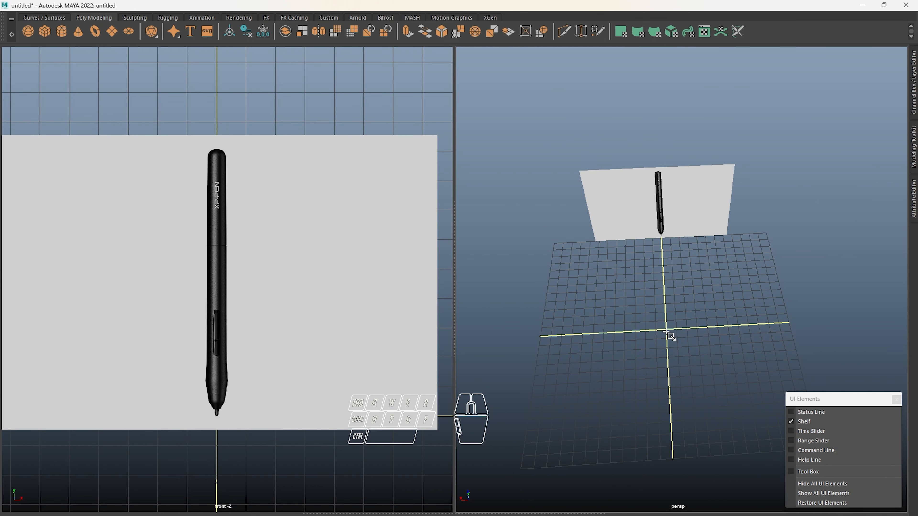
{"action": "left_click_drag", "start_coordinate": [666, 331], "coordinate": [693, 341]}
{"action": "left_click_drag", "start_coordinate": [670, 281], "coordinate": [665, 247], "text": "alt"}
{"action": "left_click_drag", "start_coordinate": [672, 336], "coordinate": [639, 231]}
{"action": "key", "text": "Delete"}
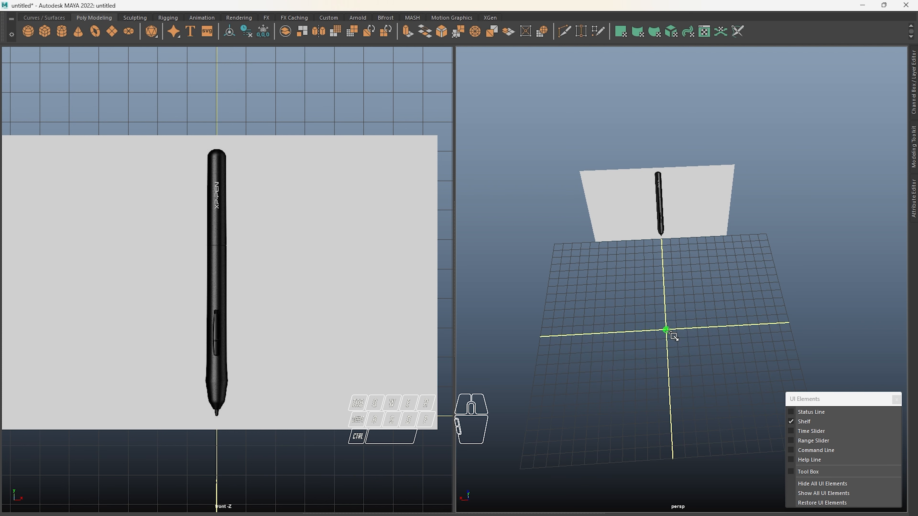
Draw a polygon cylinder centred on the grid origin with a radius of about 0.83 and a height of about 9.13
{"action": "left_click_drag", "start_coordinate": [679, 332], "coordinate": [677, 298], "text": "alt"}
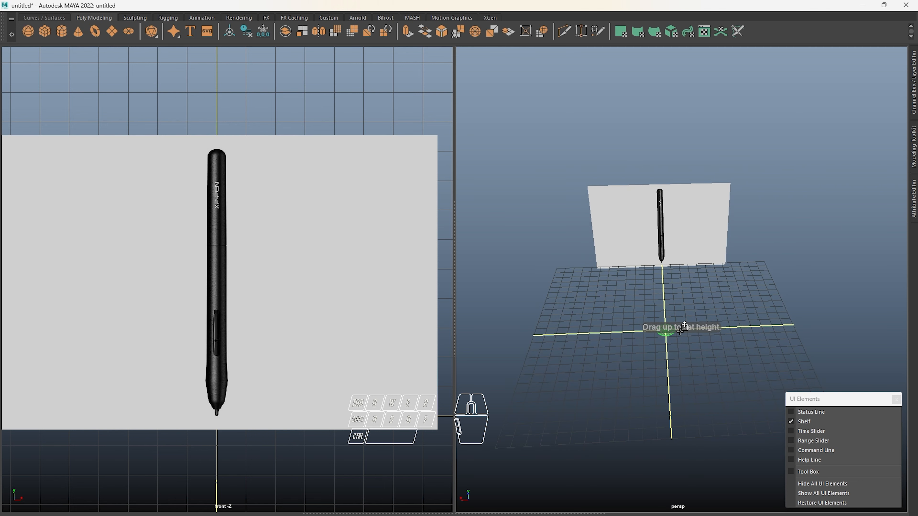
{"action": "left_click_drag", "start_coordinate": [667, 330], "coordinate": [681, 242]}
{"action": "scroll", "coordinate": [651, 166], "scroll_direction": "down", "scroll_amount": 5}
{"action": "left_click_drag", "start_coordinate": [652, 166], "coordinate": [686, 160], "text": "alt"}
{"action": "left_click", "coordinate": [688, 159]}
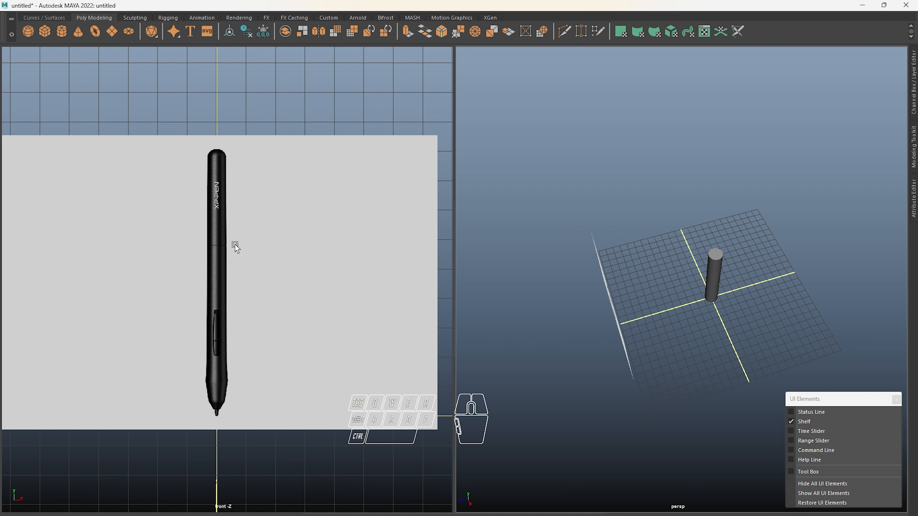
Move the image plane along Z to the opposite side of the grid, behind the cylinder in the front view, and deselect it
{"action": "scroll", "coordinate": [652, 244], "scroll_direction": "down", "scroll_amount": 5}
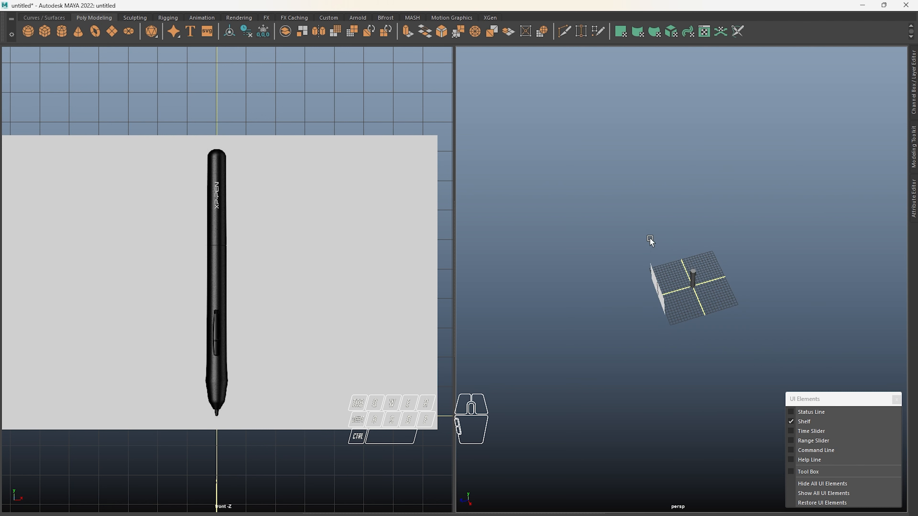
{"action": "left_click_drag", "start_coordinate": [652, 242], "coordinate": [677, 215], "text": "alt"}
{"action": "scroll", "coordinate": [727, 195], "scroll_direction": "up", "scroll_amount": 2}
{"action": "left_click_drag", "start_coordinate": [654, 248], "coordinate": [599, 316]}
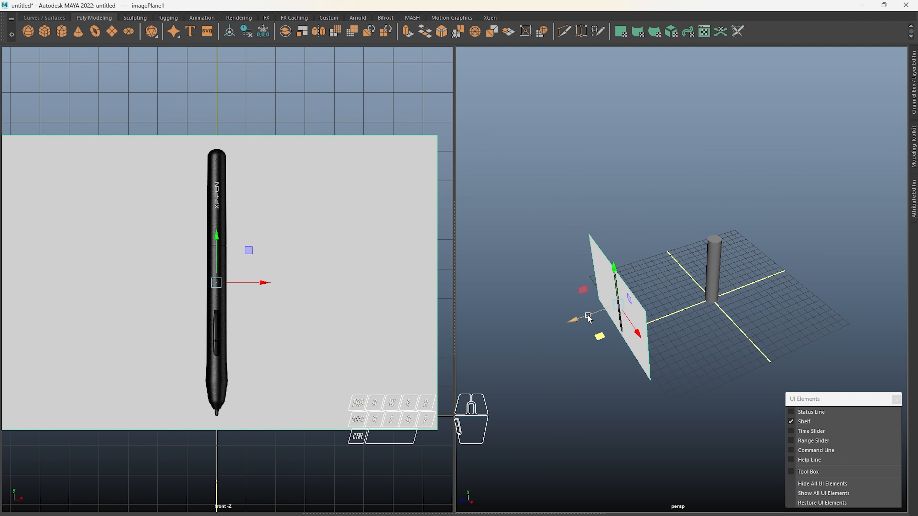
{"action": "left_click_drag", "start_coordinate": [619, 189], "coordinate": [762, 265]}
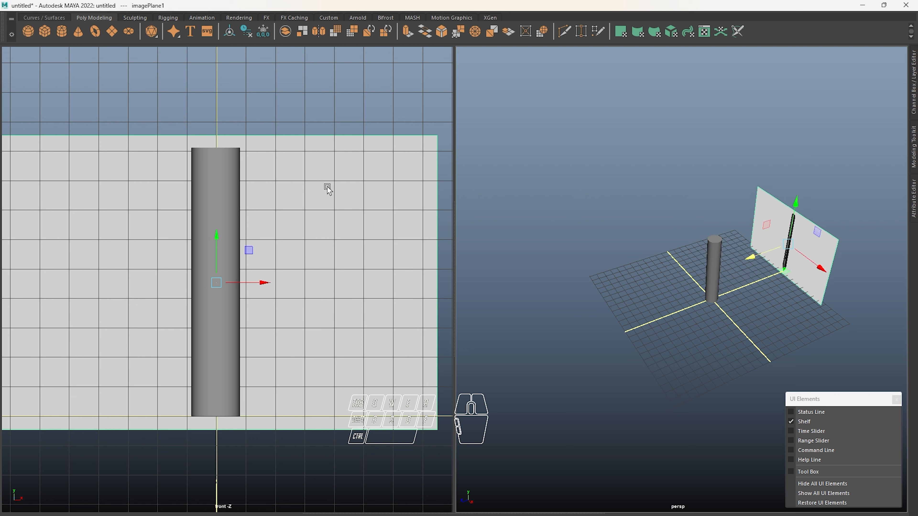
{"action": "left_click", "coordinate": [317, 102]}
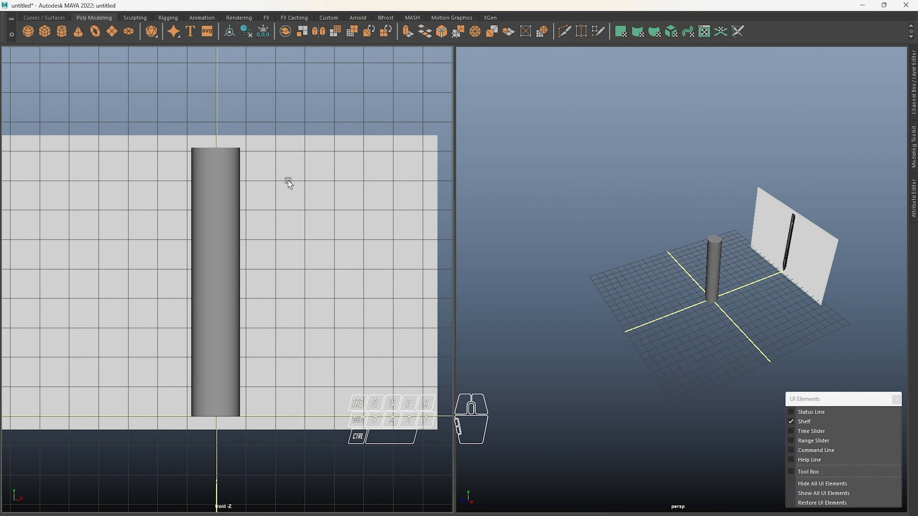
Show the panel toolbars and turn on X-Ray in the front view so the reference can be compared with the framed cylinder
{"action": "left_click", "coordinate": [208, 204]}
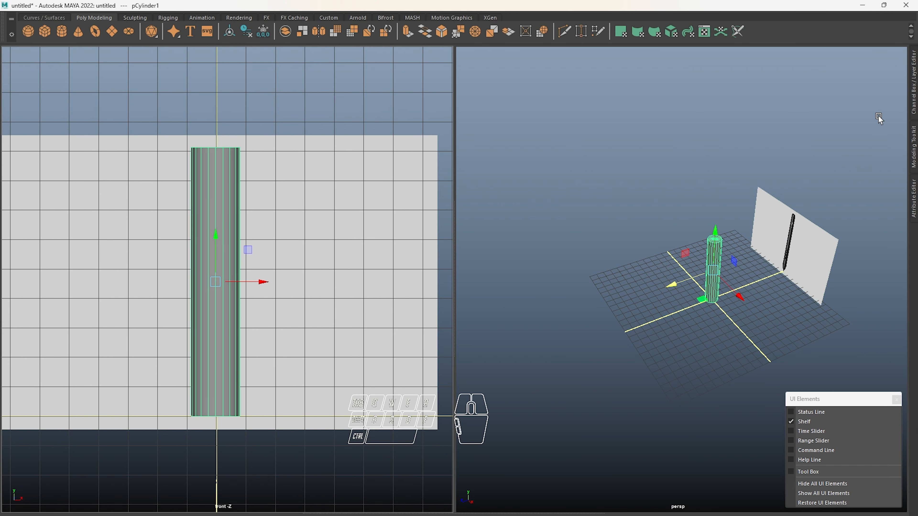
{"action": "scroll", "coordinate": [257, 231], "scroll_direction": "up", "scroll_amount": 3}
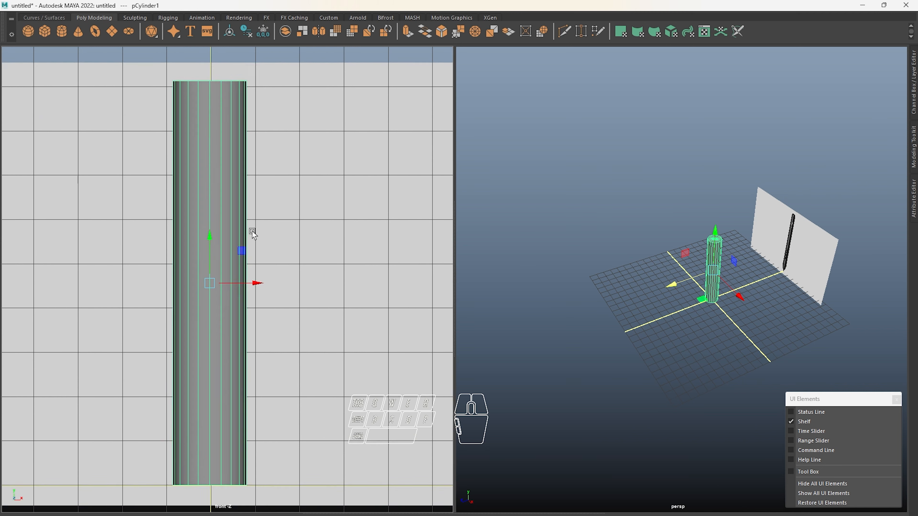
{"action": "scroll", "coordinate": [293, 206], "scroll_direction": "down", "scroll_amount": 3}
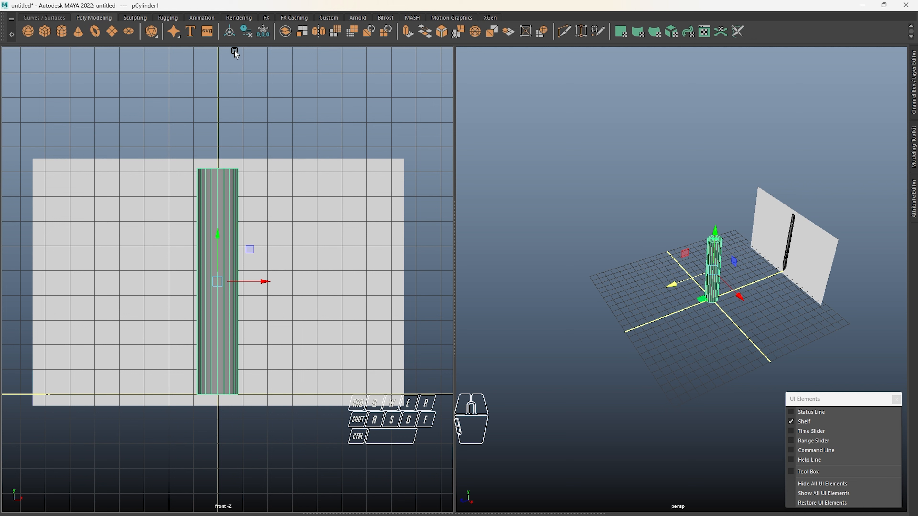
{"action": "key", "text": "ctrl+shift+m"}
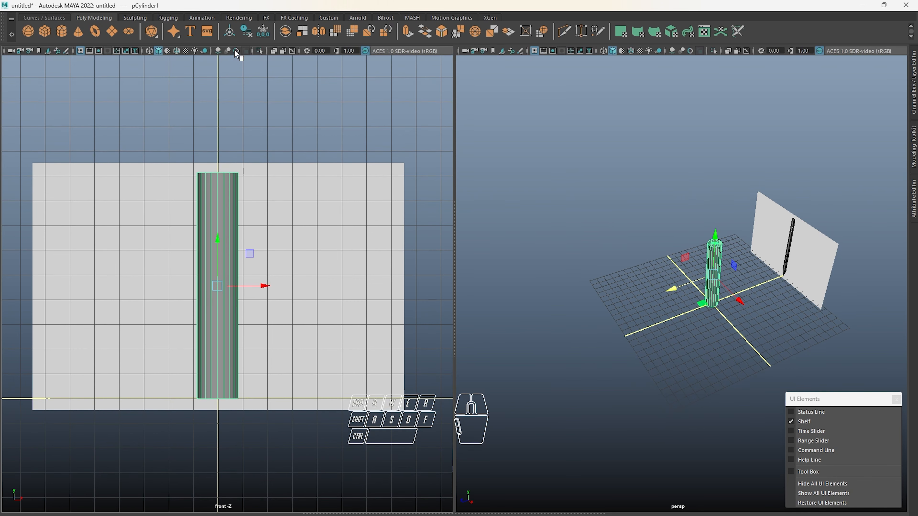
{"action": "left_click", "coordinate": [272, 53]}
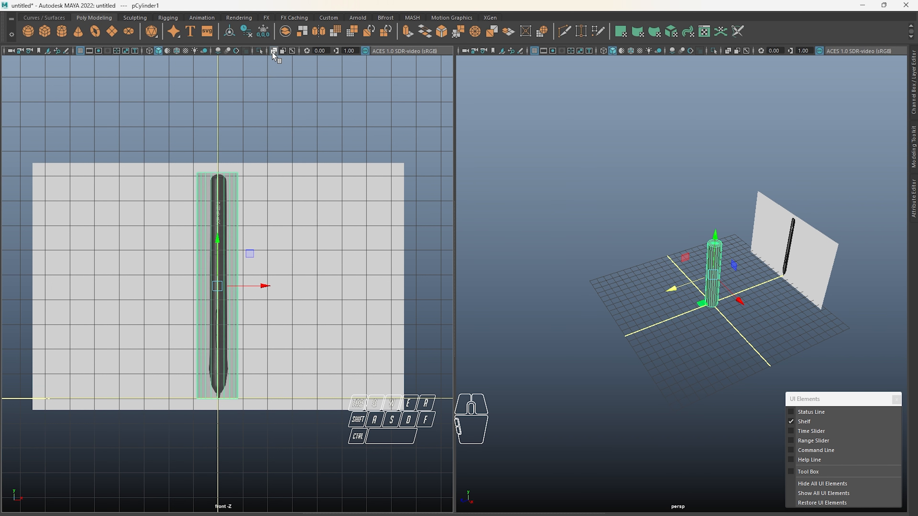
{"action": "key", "text": "f"}
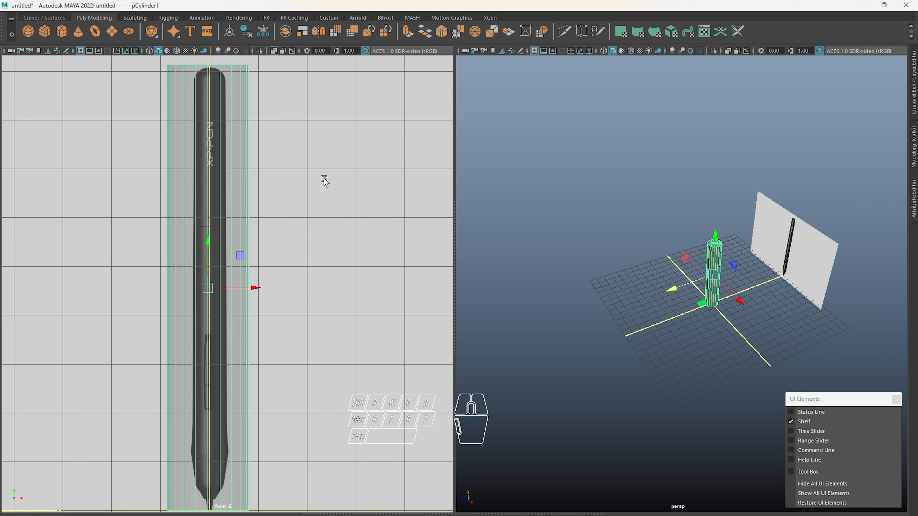
{"action": "middle_click_drag", "start_coordinate": [326, 217], "coordinate": [326, 212], "text": "alt"}
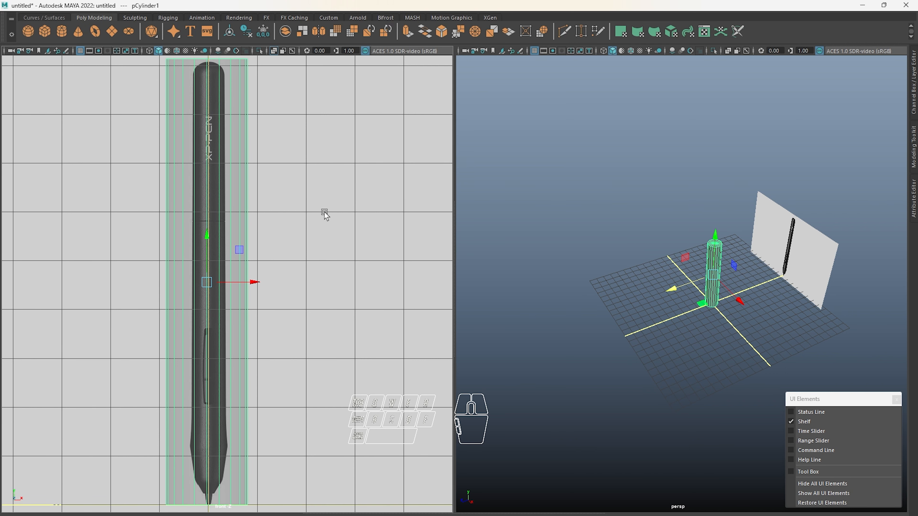
{"action": "left_click", "coordinate": [575, 177]}
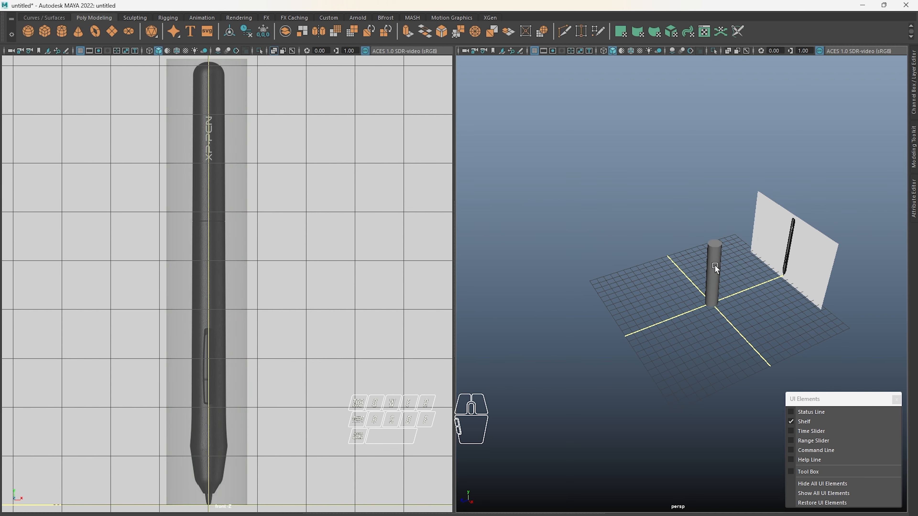
Select the polygon cylinder and reduce its radius to 0.33 so it matches the pen body's width in the reference
{"action": "left_click_drag", "start_coordinate": [705, 230], "coordinate": [654, 203]}
{"action": "scroll", "coordinate": [776, 273], "scroll_direction": "up", "scroll_amount": 4}
{"action": "scroll", "coordinate": [657, 225], "scroll_direction": "up", "scroll_amount": 3}
{"action": "middle_click_drag", "start_coordinate": [654, 203], "coordinate": [699, 248], "text": "alt"}
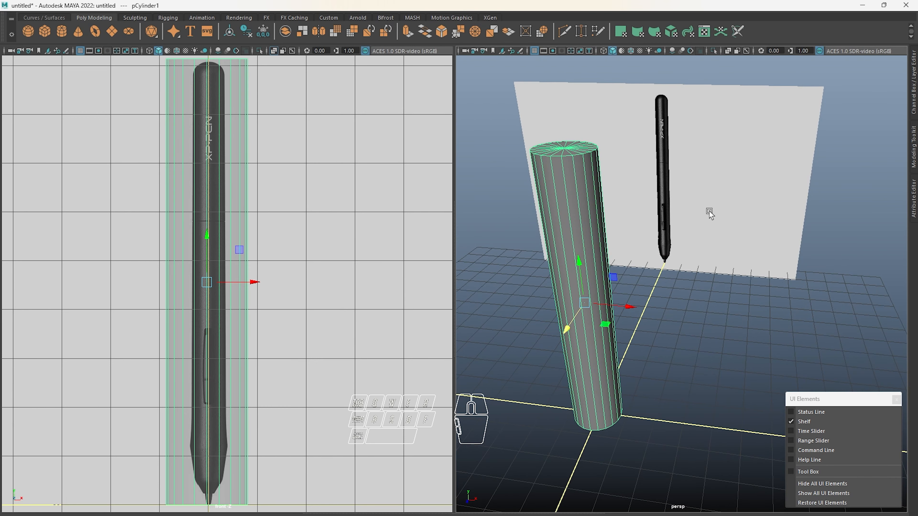
{"action": "left_click", "coordinate": [909, 100]}
{"action": "left_click", "coordinate": [815, 178]}
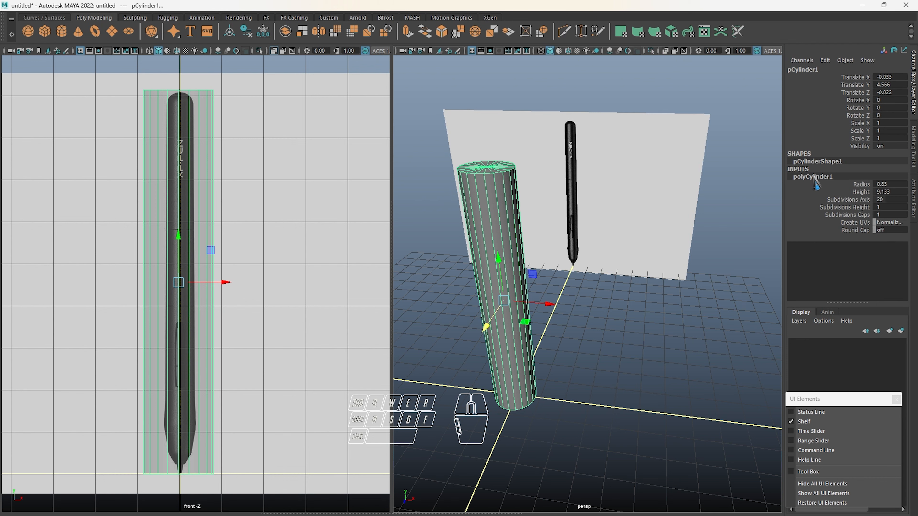
{"action": "left_click", "coordinate": [852, 185]}
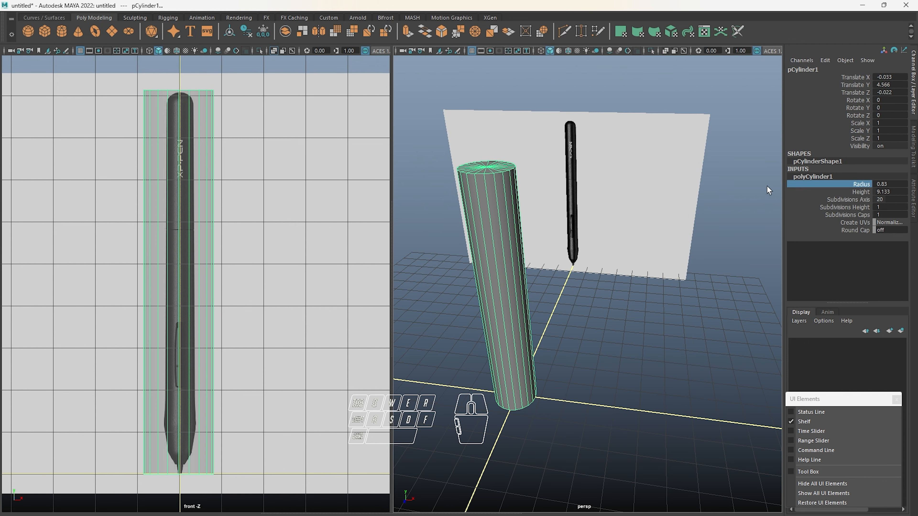
{"action": "mouse_move", "coordinate": [656, 171]}
{"action": "middle_mouse_down"}
{"action": "mouse_move", "coordinate": [709, 171]}
{"action": "mouse_move", "coordinate": [654, 173]}
{"action": "middle_mouse_up"}
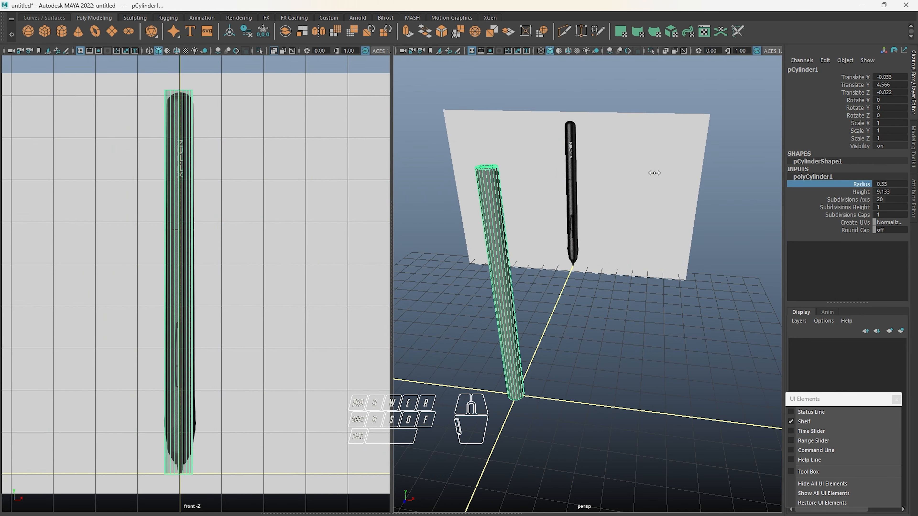
{"action": "scroll", "coordinate": [160, 141], "scroll_direction": "up", "scroll_amount": 2}
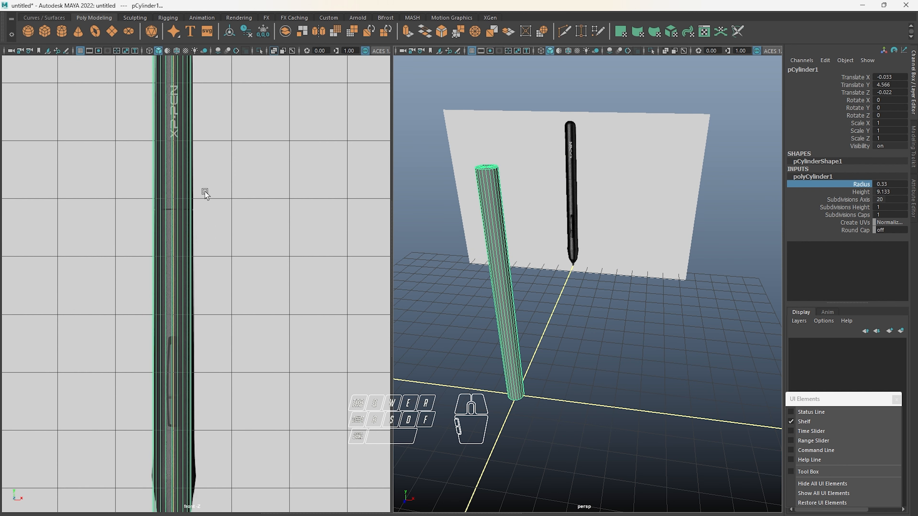
{"action": "scroll", "coordinate": [204, 192], "scroll_direction": "up", "scroll_amount": 4}
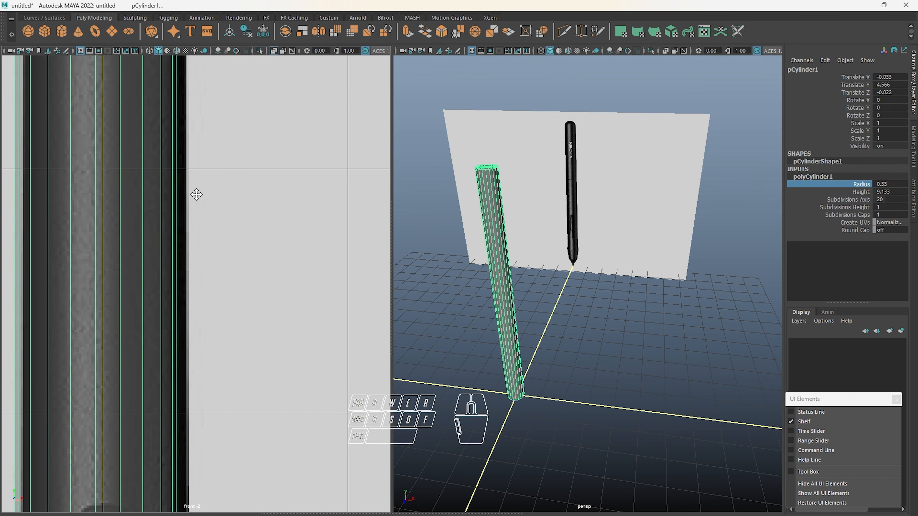
{"action": "middle_click_drag", "start_coordinate": [194, 195], "coordinate": [308, 200], "text": "alt"}
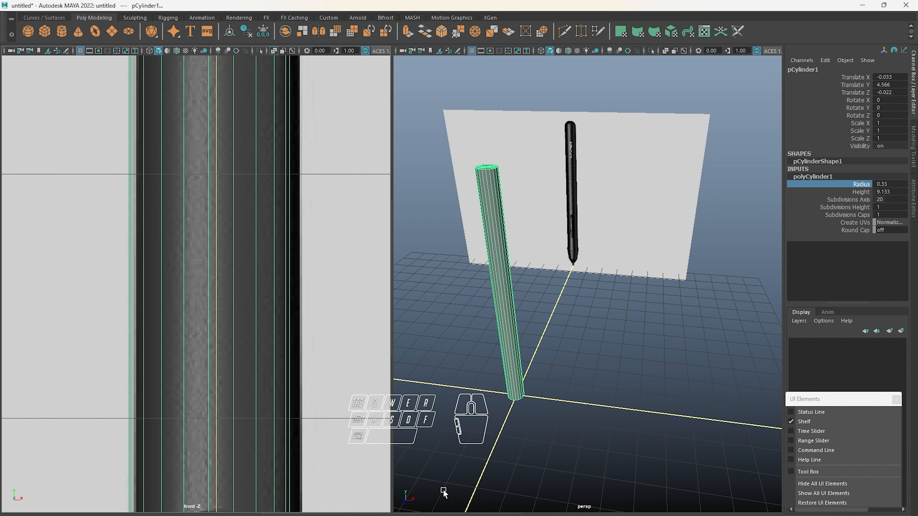
Launch Windows Magnifier and dock its magnified view above the modeling window
{"action": "key", "text": "super"}
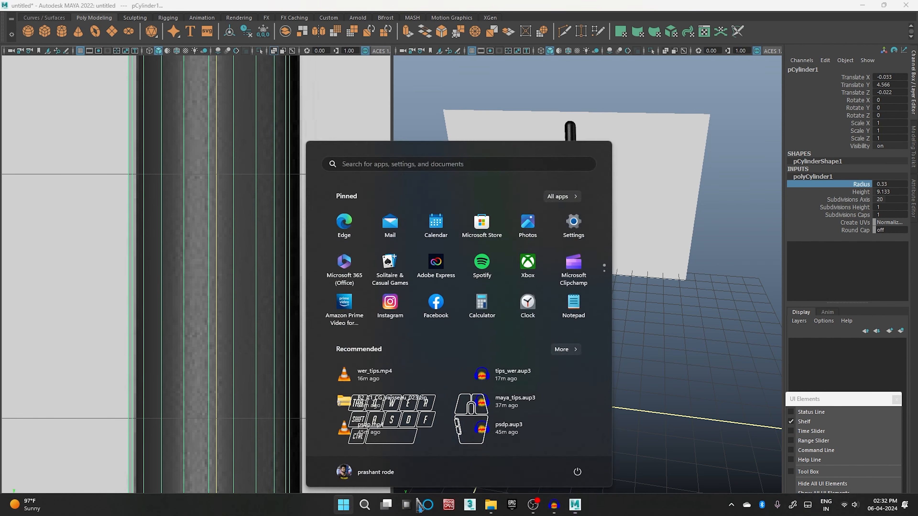
{"action": "type", "text": "magnifier"}
{"action": "key", "text": "Return"}
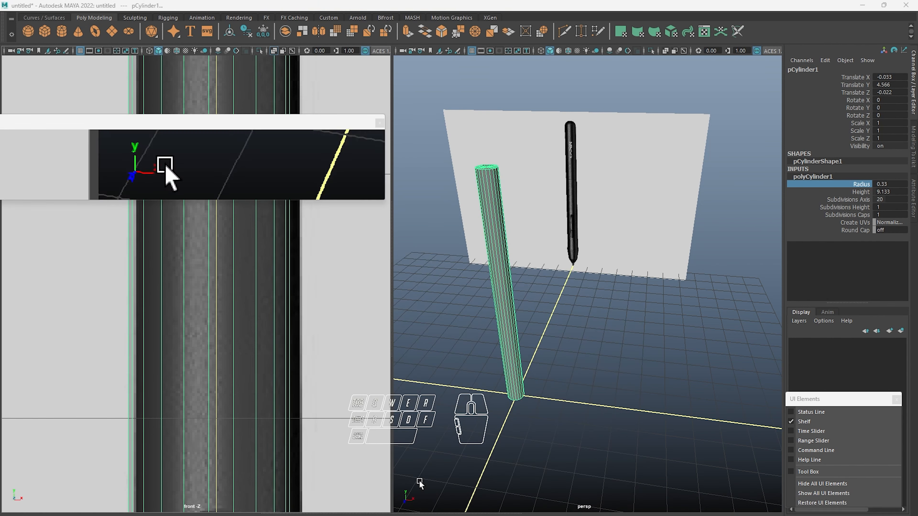
{"action": "left_click_drag", "start_coordinate": [242, 146], "coordinate": [404, 74]}
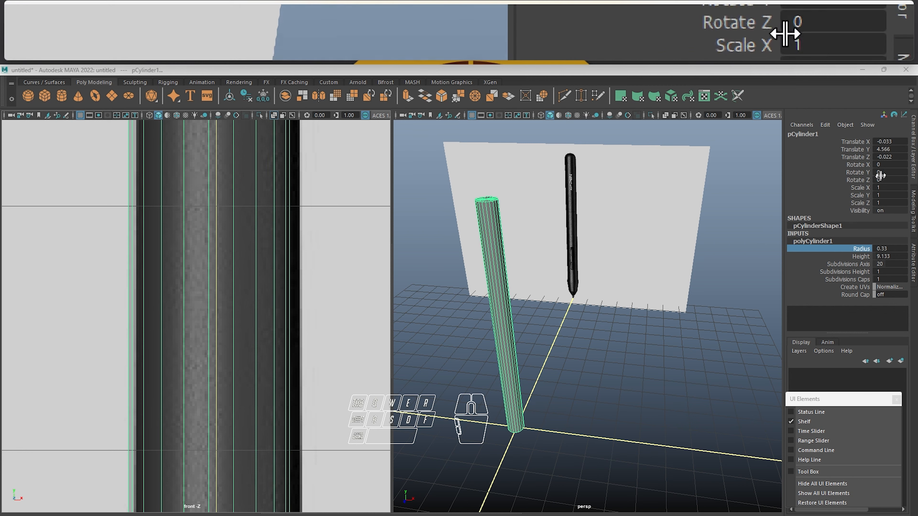
Set the cylinder's Translate X to 0 so it lines up with the centred reference pen in the front view
{"action": "left_click", "coordinate": [900, 142]}
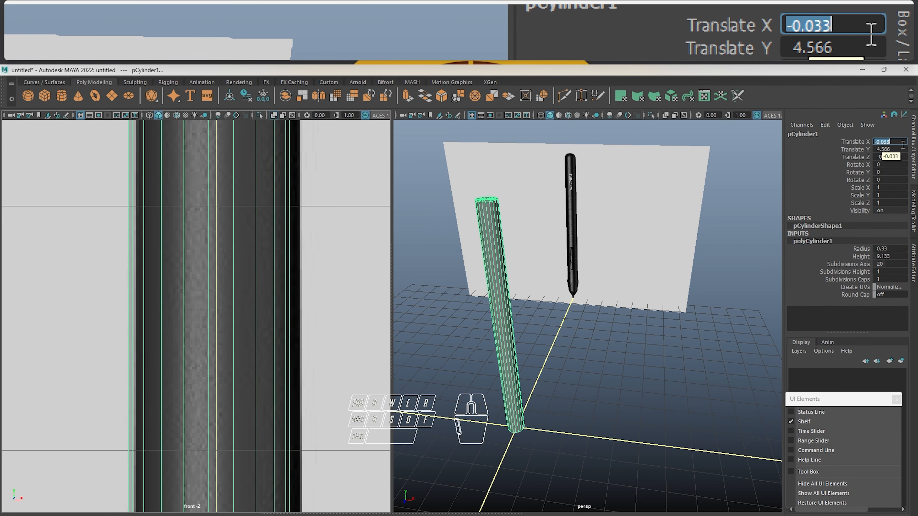
{"action": "type", "text": "0"}
{"action": "key", "text": "Return"}
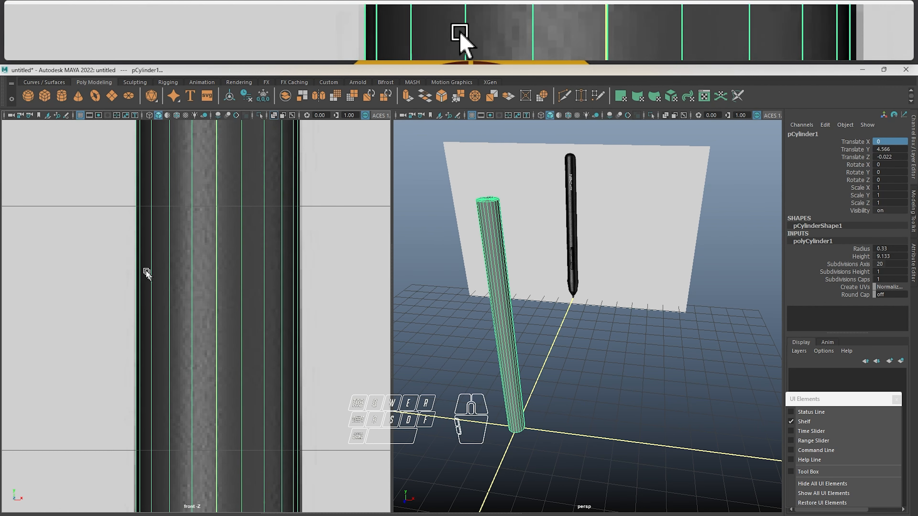
{"action": "key", "text": "f"}
{"action": "scroll", "coordinate": [314, 259], "scroll_direction": "up", "scroll_amount": 6}
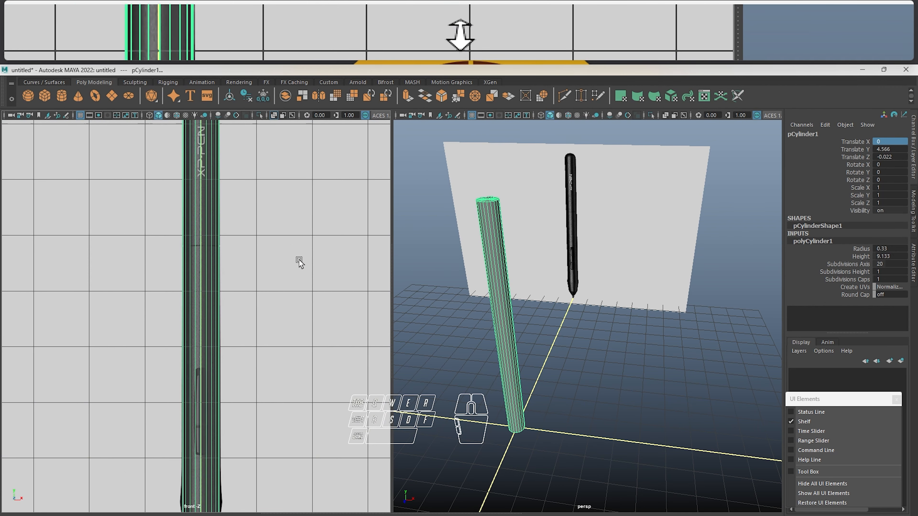
{"action": "scroll", "coordinate": [268, 200], "scroll_direction": "down", "scroll_amount": 2}
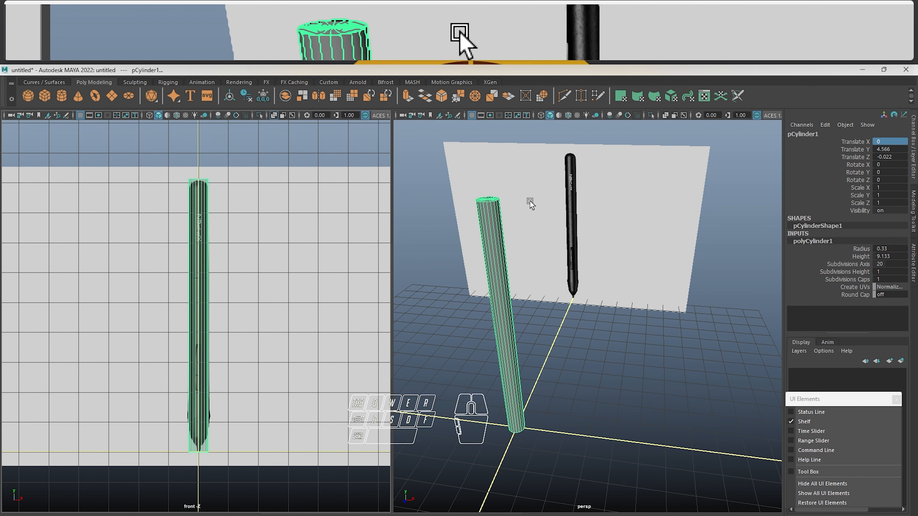
Set the cylinder's Subdivisions Axis to 8
{"action": "scroll", "coordinate": [529, 205], "scroll_direction": "up", "scroll_amount": 5}
{"action": "left_click_drag", "start_coordinate": [489, 242], "coordinate": [562, 267], "text": "alt"}
{"action": "middle_click_drag", "start_coordinate": [562, 267], "coordinate": [601, 321], "text": "alt"}
{"action": "scroll", "coordinate": [600, 321], "scroll_direction": "up", "scroll_amount": 4}
{"action": "left_click_drag", "start_coordinate": [601, 322], "coordinate": [604, 328], "text": "alt"}
{"action": "middle_click_drag", "start_coordinate": [604, 327], "coordinate": [599, 281], "text": "alt"}
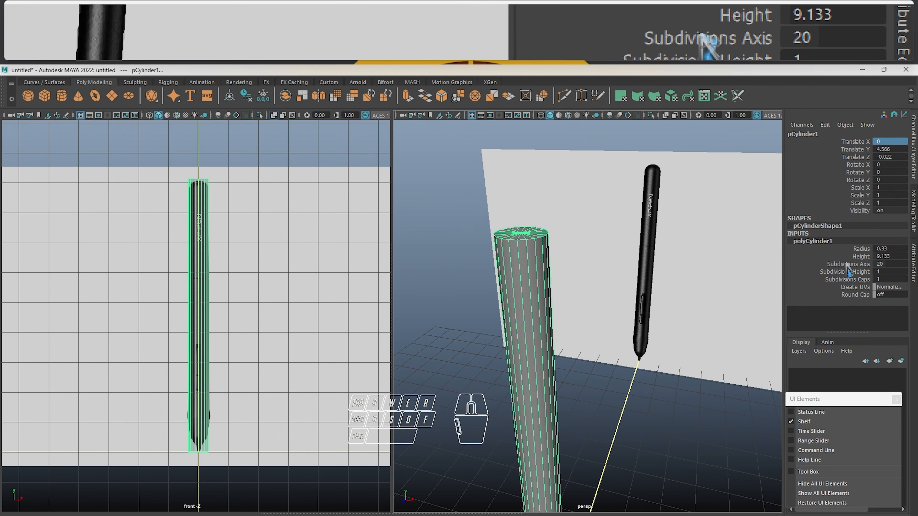
{"action": "double_click", "coordinate": [890, 264]}
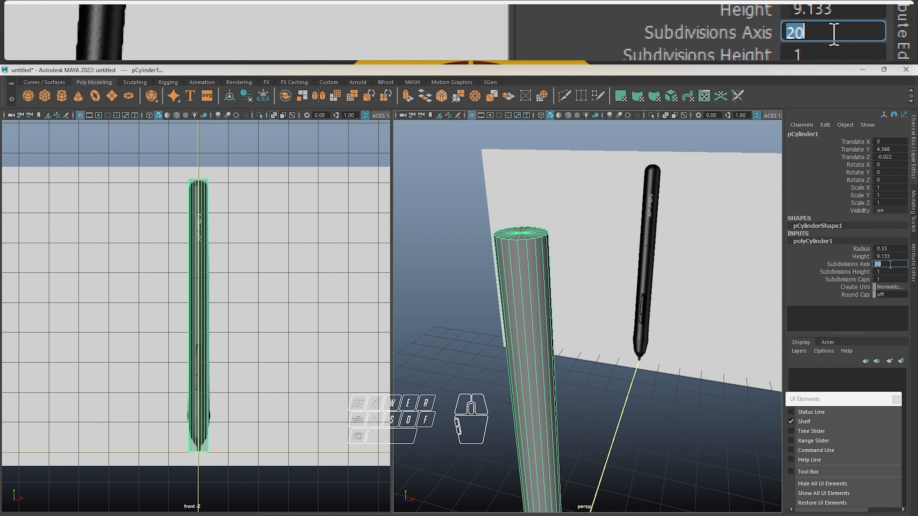
{"action": "key", "text": "BackSpace"}
{"action": "type", "text": "8"}
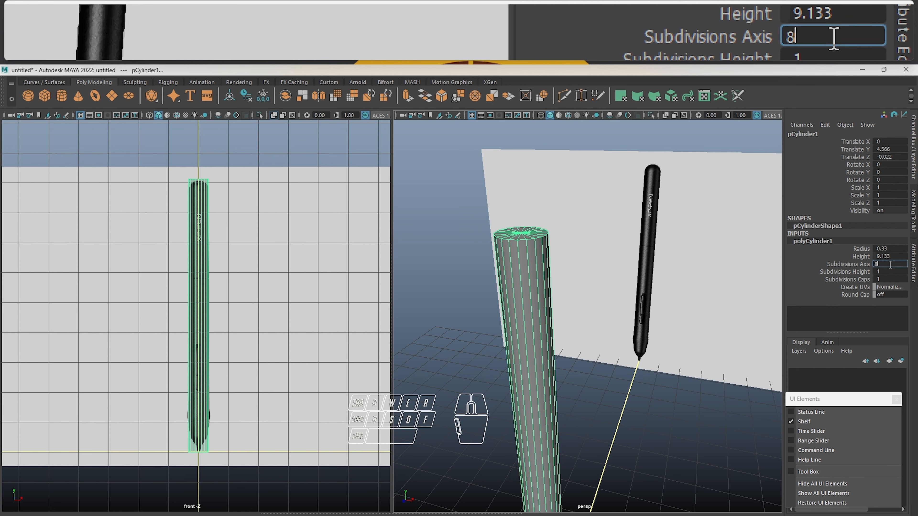
{"action": "key", "text": "Return"}
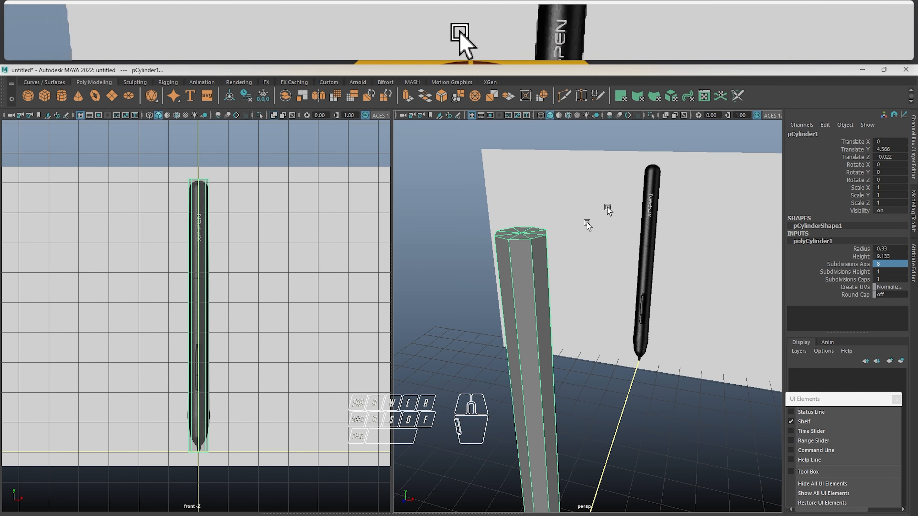
Examine in the front view how the cylinder's outline compares with the reference pen's rounded end, body and tapered tip
{"action": "scroll", "coordinate": [207, 318], "scroll_direction": "up", "scroll_amount": 6}
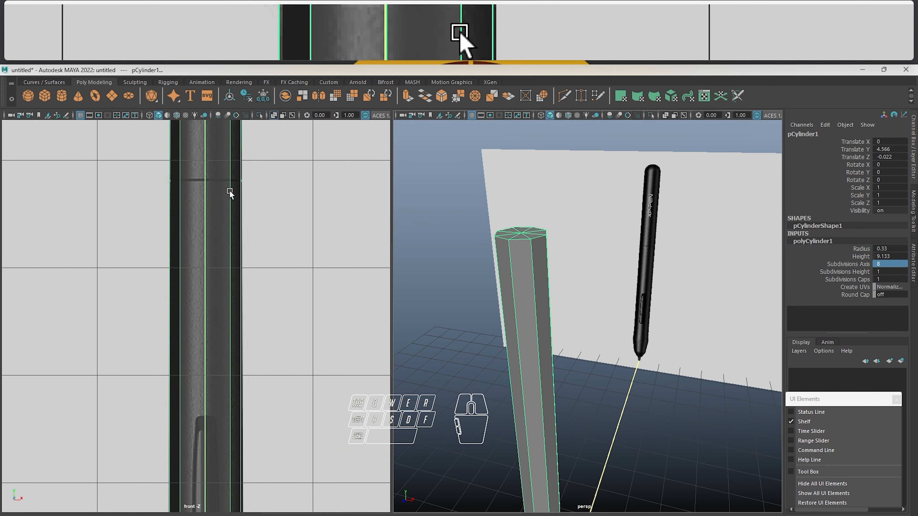
{"action": "middle_click_drag", "start_coordinate": [232, 192], "coordinate": [232, 437], "text": "alt"}
{"action": "scroll", "coordinate": [239, 284], "scroll_direction": "up", "scroll_amount": 5}
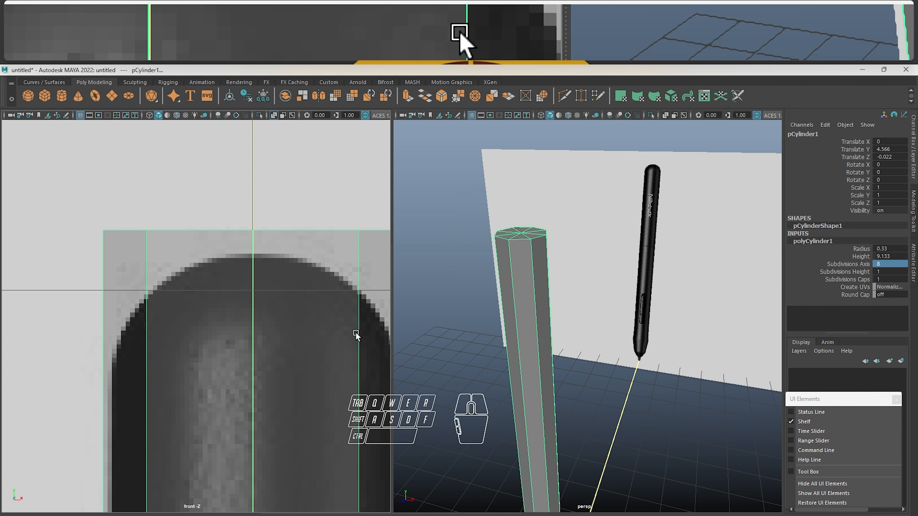
{"action": "middle_click_drag", "start_coordinate": [329, 385], "coordinate": [291, 248], "text": "alt"}
{"action": "scroll", "coordinate": [291, 248], "scroll_direction": "down", "scroll_amount": 10}
{"action": "middle_click_drag", "start_coordinate": [252, 395], "coordinate": [289, 225], "text": "alt"}
{"action": "scroll", "coordinate": [244, 235], "scroll_direction": "up", "scroll_amount": 2}
{"action": "scroll", "coordinate": [244, 236], "scroll_direction": "up", "scroll_amount": 2}
{"action": "middle_click_drag", "start_coordinate": [302, 174], "coordinate": [260, 319], "text": "alt"}
{"action": "scroll", "coordinate": [282, 209], "scroll_direction": "up", "scroll_amount": 6}
{"action": "middle_click_drag", "start_coordinate": [325, 213], "coordinate": [166, 323], "text": "alt"}
{"action": "scroll", "coordinate": [275, 278], "scroll_direction": "up", "scroll_amount": 4}
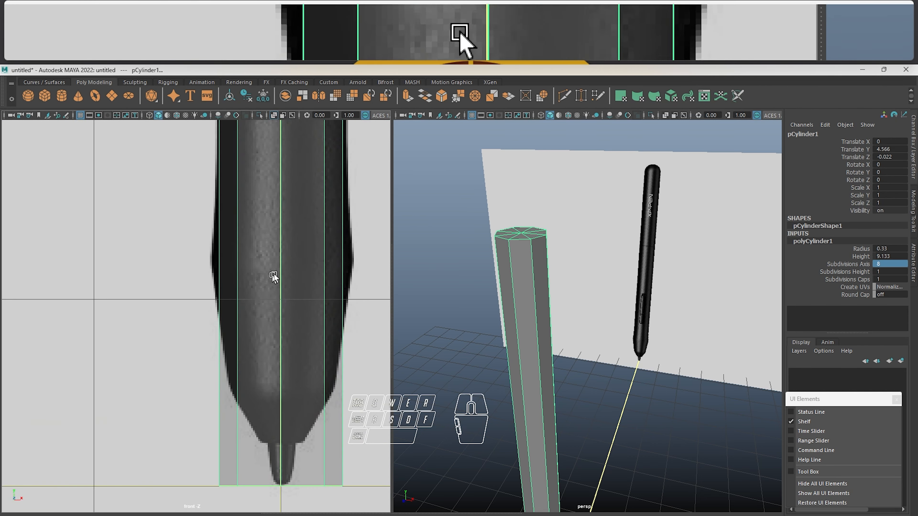
{"action": "middle_click_drag", "start_coordinate": [275, 275], "coordinate": [192, 318], "text": "alt"}
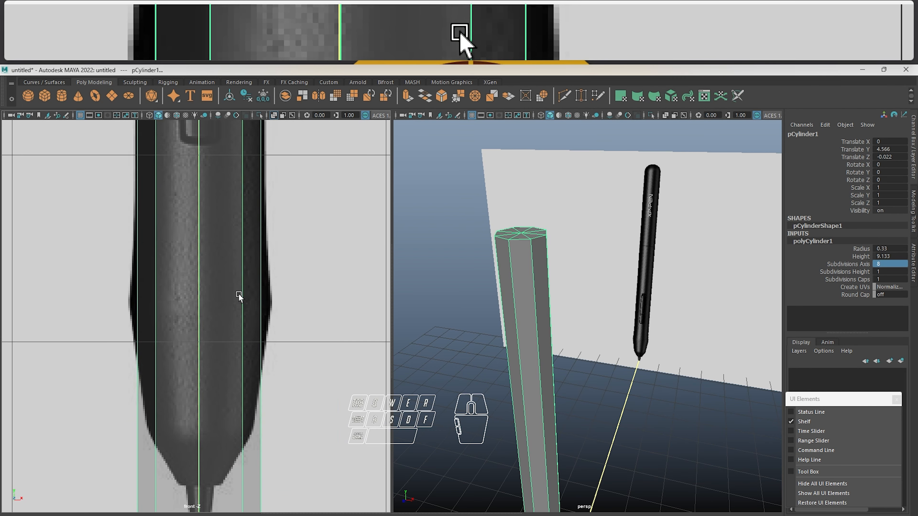
{"action": "middle_click_drag", "start_coordinate": [240, 299], "coordinate": [252, 253], "text": "alt"}
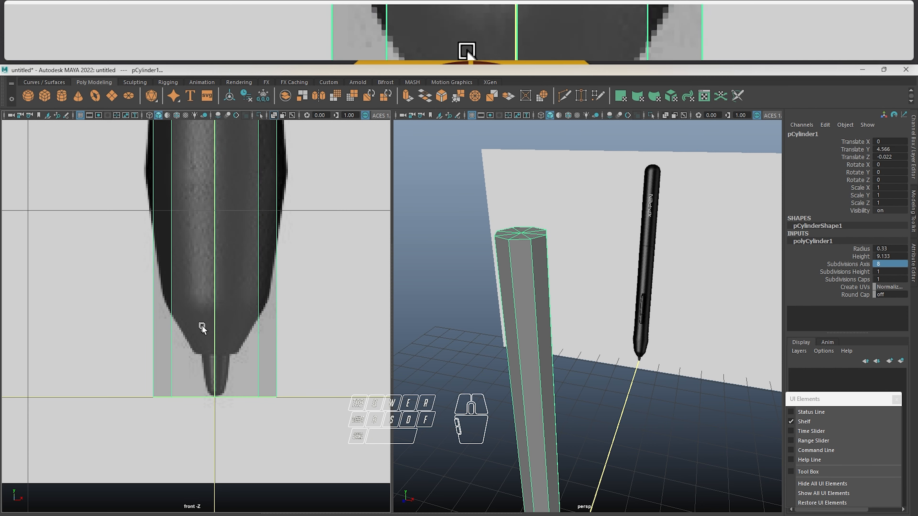
{"action": "scroll", "coordinate": [224, 287], "scroll_direction": "down", "scroll_amount": 8}
{"action": "scroll", "coordinate": [228, 239], "scroll_direction": "up", "scroll_amount": 8}
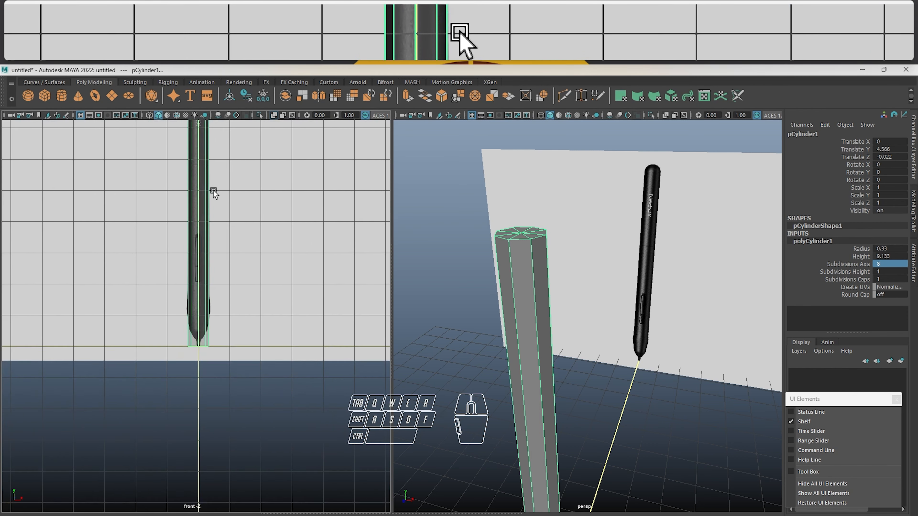
{"action": "scroll", "coordinate": [237, 266], "scroll_direction": "up", "scroll_amount": 2}
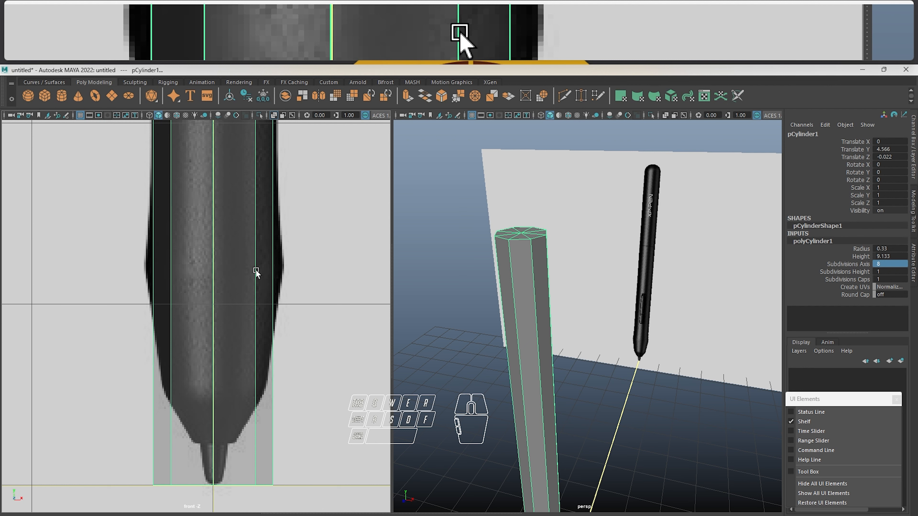
Reselect the cylinder and switch it to vertex component mode in the perspective view
{"action": "left_click", "coordinate": [309, 258]}
{"action": "left_click", "coordinate": [209, 268]}
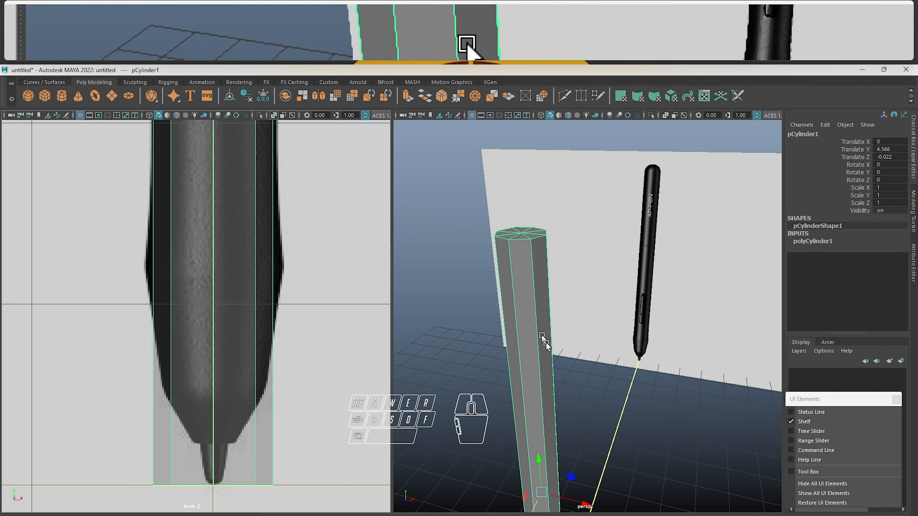
{"action": "middle_click_drag", "start_coordinate": [546, 342], "coordinate": [591, 223], "text": "alt"}
{"action": "middle_click_drag", "start_coordinate": [567, 366], "coordinate": [611, 239], "text": "alt"}
{"action": "right_click_drag", "start_coordinate": [610, 239], "coordinate": [581, 457], "text": "alt"}
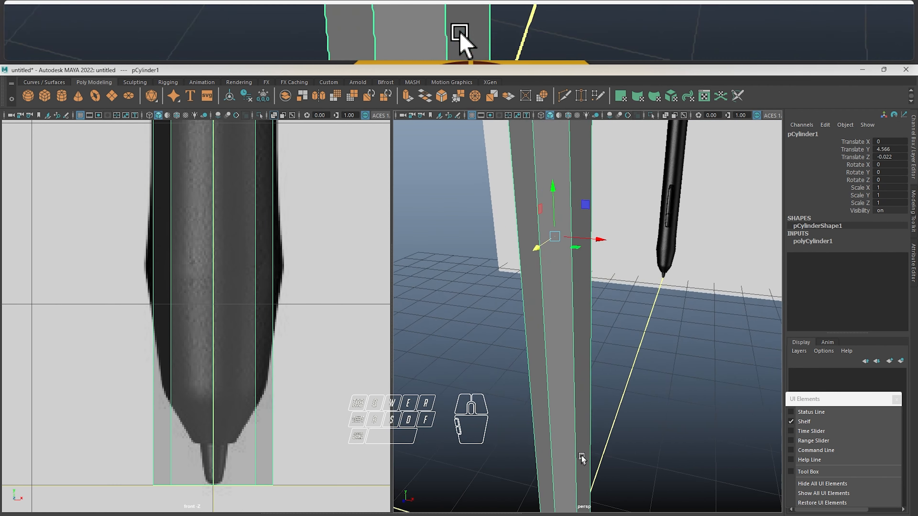
{"action": "left_click_drag", "start_coordinate": [581, 456], "coordinate": [530, 329], "text": "alt"}
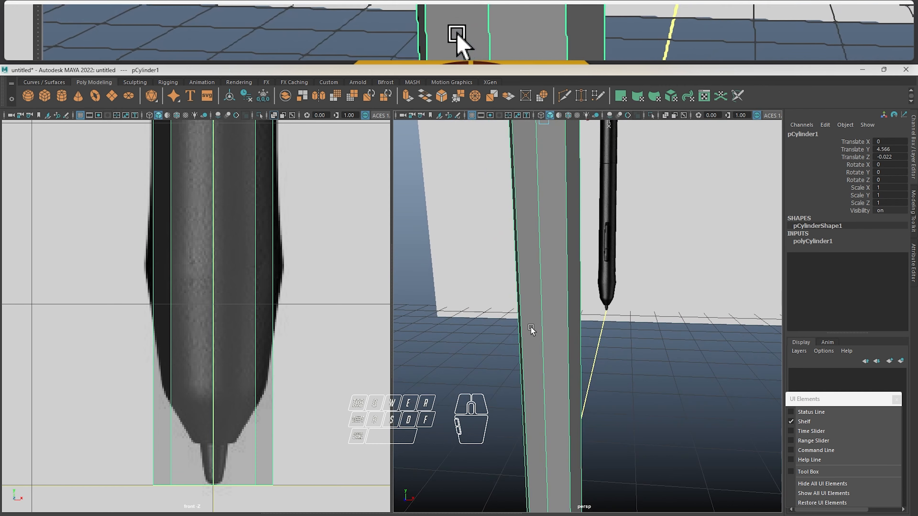
{"action": "right_click", "coordinate": [560, 298]}
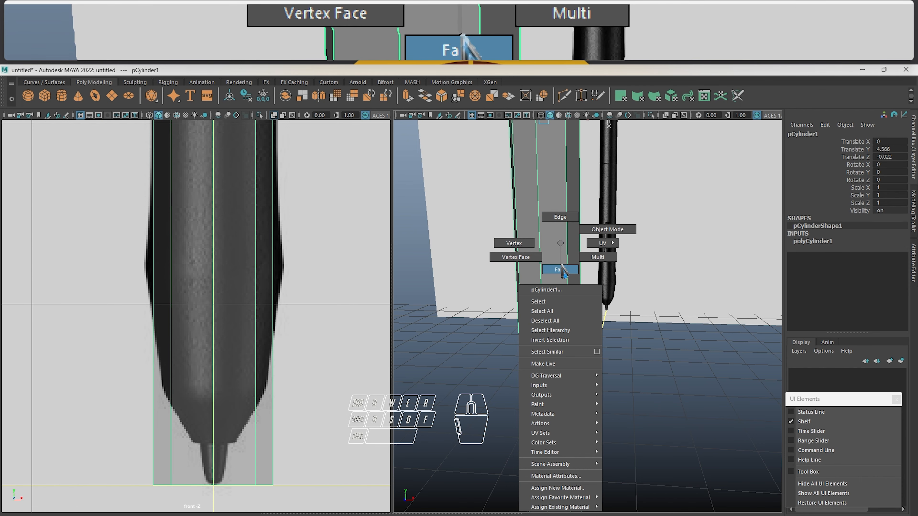
{"action": "right_click_drag", "start_coordinate": [562, 266], "coordinate": [513, 226]}
{"action": "scroll", "coordinate": [580, 282], "scroll_direction": "down", "scroll_amount": 5}
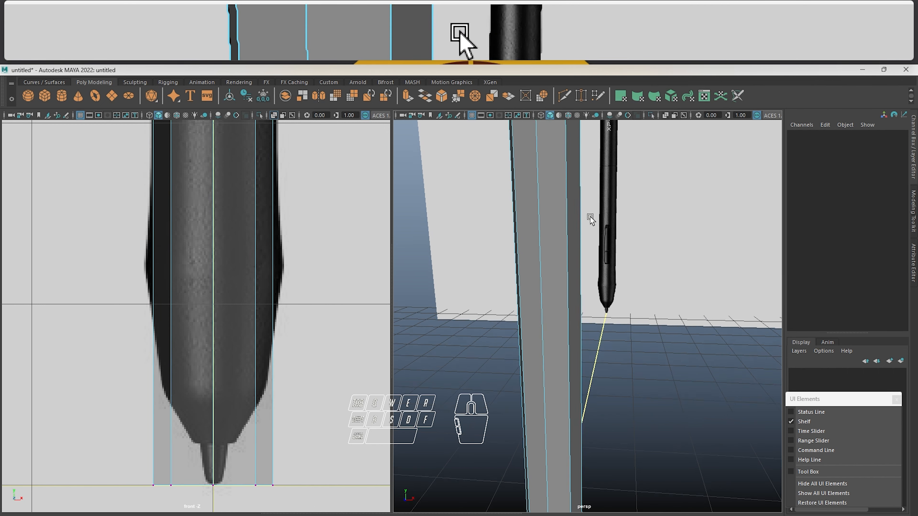
Select the eight outer vertices of the cylinder's top cap, leaving out the centre vertex
{"action": "middle_click_drag", "start_coordinate": [577, 273], "coordinate": [567, 404], "text": "alt"}
{"action": "middle_click_drag", "start_coordinate": [551, 165], "coordinate": [551, 287], "text": "alt"}
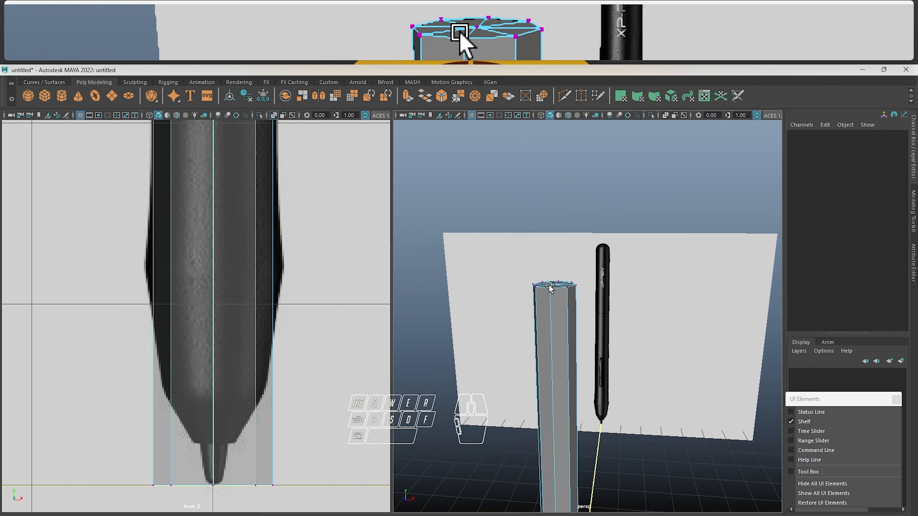
{"action": "left_click_drag", "start_coordinate": [551, 287], "coordinate": [556, 333], "text": "alt"}
{"action": "scroll", "coordinate": [565, 175], "scroll_direction": "up", "scroll_amount": 4}
{"action": "left_click_drag", "start_coordinate": [547, 175], "coordinate": [606, 269], "text": "alt"}
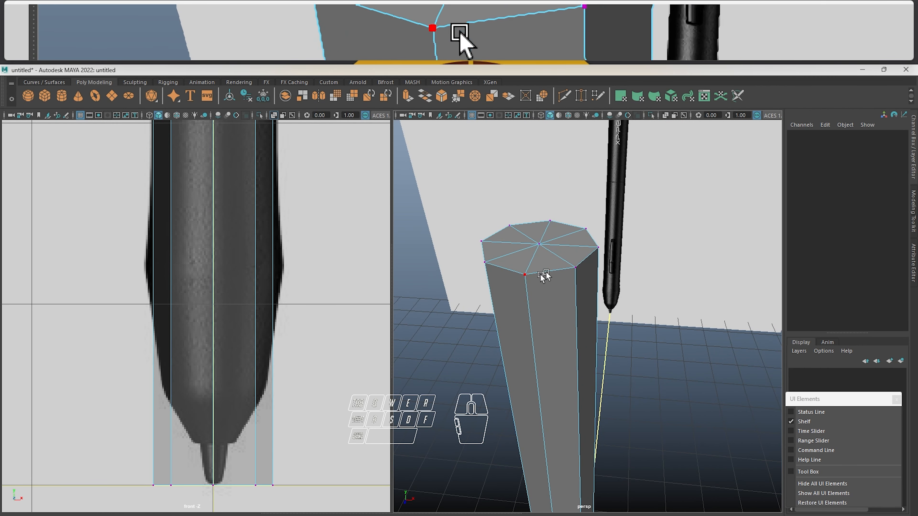
{"action": "mouse_move", "coordinate": [569, 241]}
{"action": "left_mouse_down", "text": "alt"}
{"action": "mouse_move", "coordinate": [550, 234]}
{"action": "mouse_move", "coordinate": [577, 151]}
{"action": "mouse_move", "coordinate": [579, 246]}
{"action": "left_mouse_up", "text": "alt"}
{"action": "left_click", "coordinate": [574, 242]}
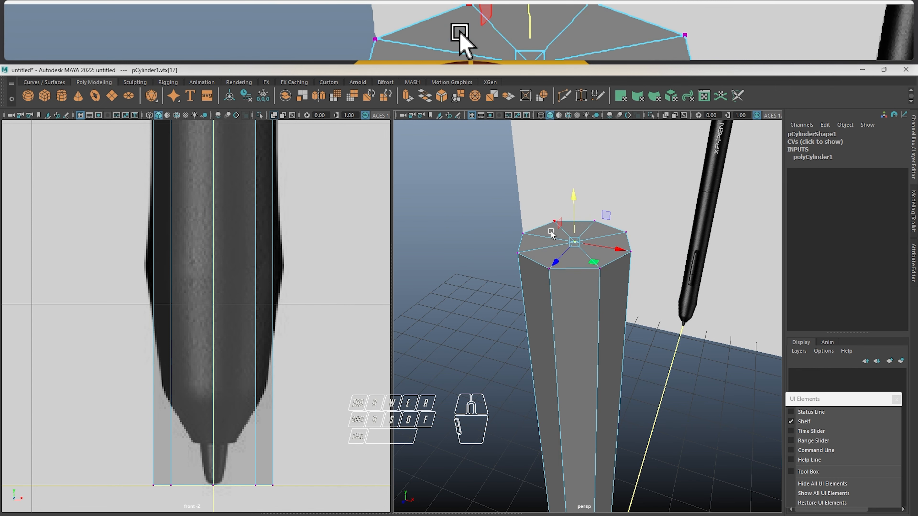
{"action": "left_click_drag", "start_coordinate": [491, 193], "coordinate": [677, 295]}
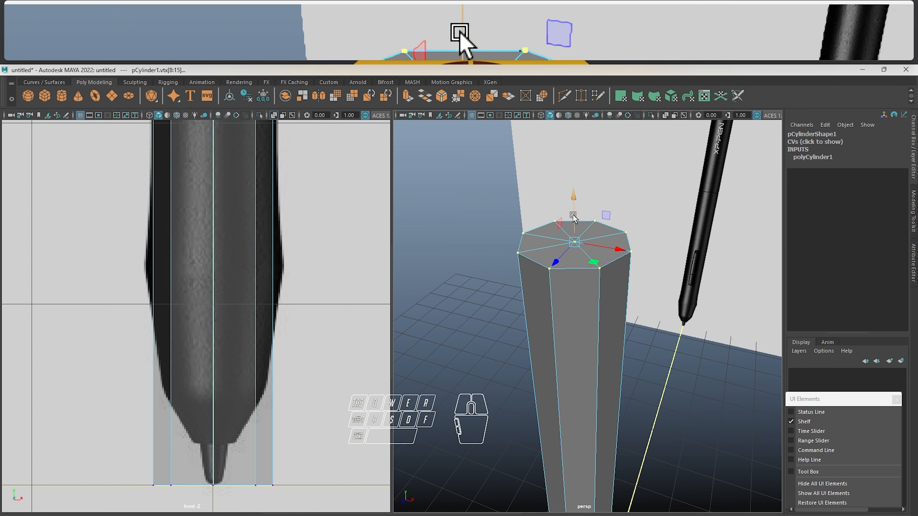
Try raising the selected top cap vertices along Y, and undo the move
{"action": "left_click_drag", "start_coordinate": [579, 217], "coordinate": [582, 158]}
{"action": "key", "text": "ctrl+z"}
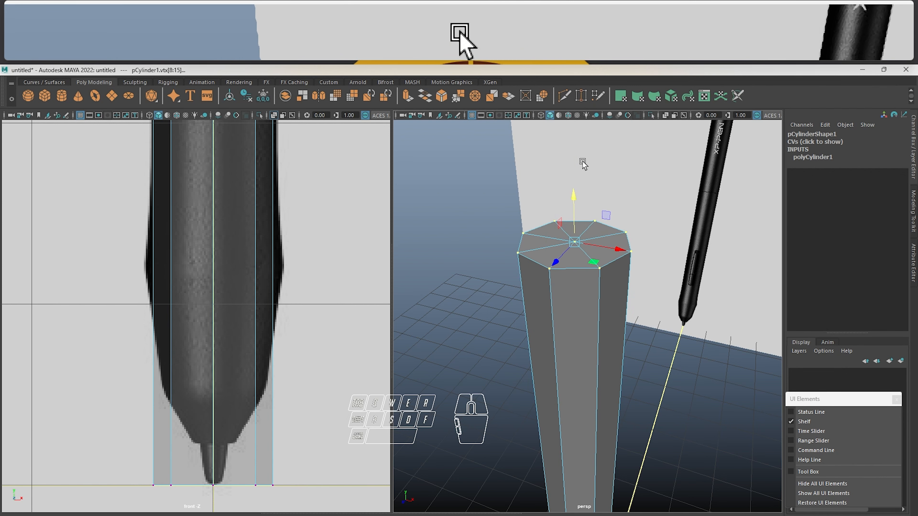
Switch the cylinder to face component mode and select a top cap face, all the faces, and a single side face
{"action": "left_click", "coordinate": [574, 243]}
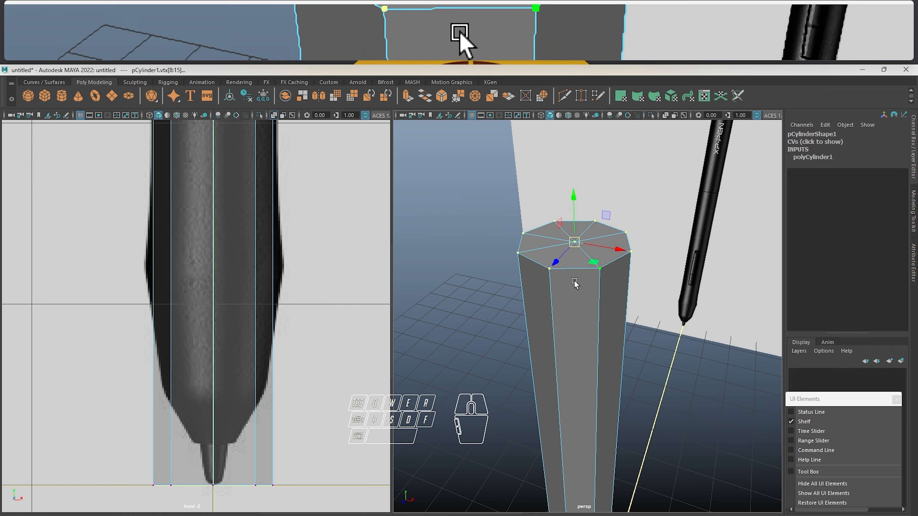
{"action": "right_click_drag", "start_coordinate": [574, 242], "coordinate": [520, 241]}
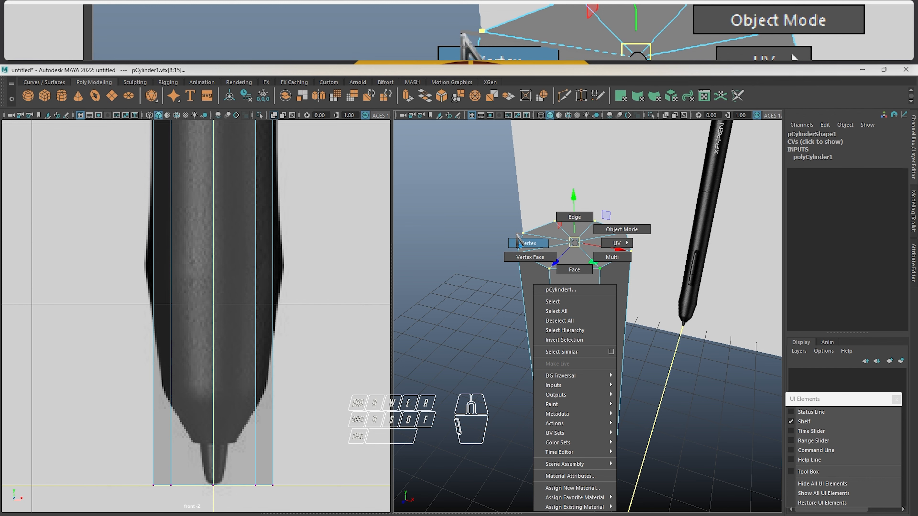
{"action": "right_click_drag", "start_coordinate": [519, 241], "coordinate": [574, 270]}
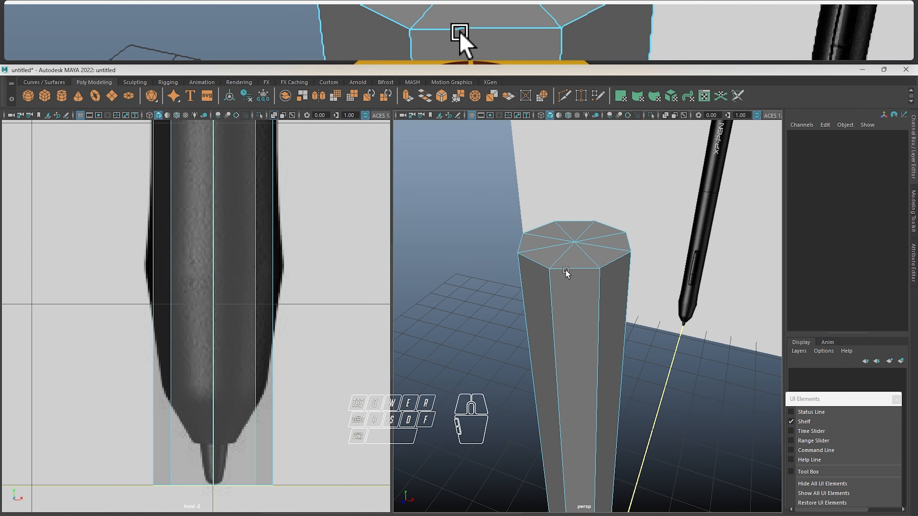
{"action": "left_click", "coordinate": [566, 291]}
{"action": "left_click", "coordinate": [544, 253]}
{"action": "key", "text": "w"}
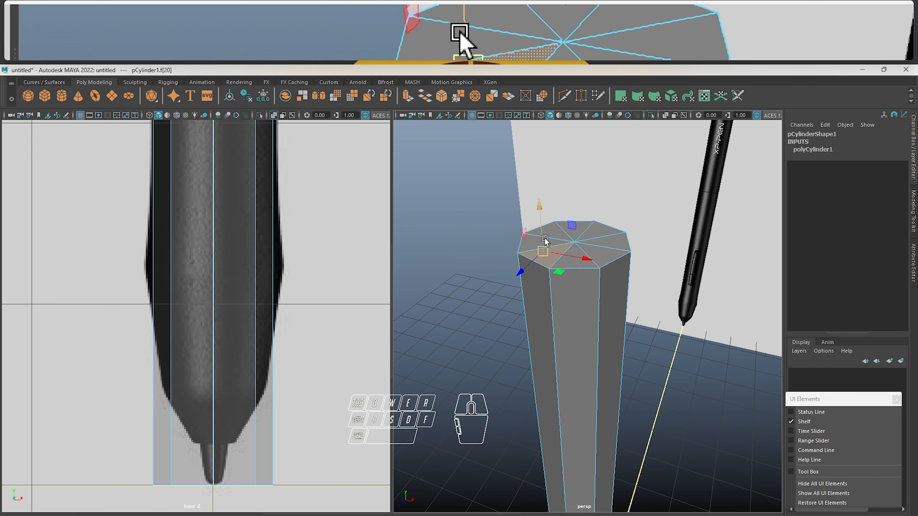
{"action": "left_click_drag", "start_coordinate": [662, 174], "coordinate": [478, 276]}
{"action": "scroll", "coordinate": [512, 281], "scroll_direction": "down", "scroll_amount": 5}
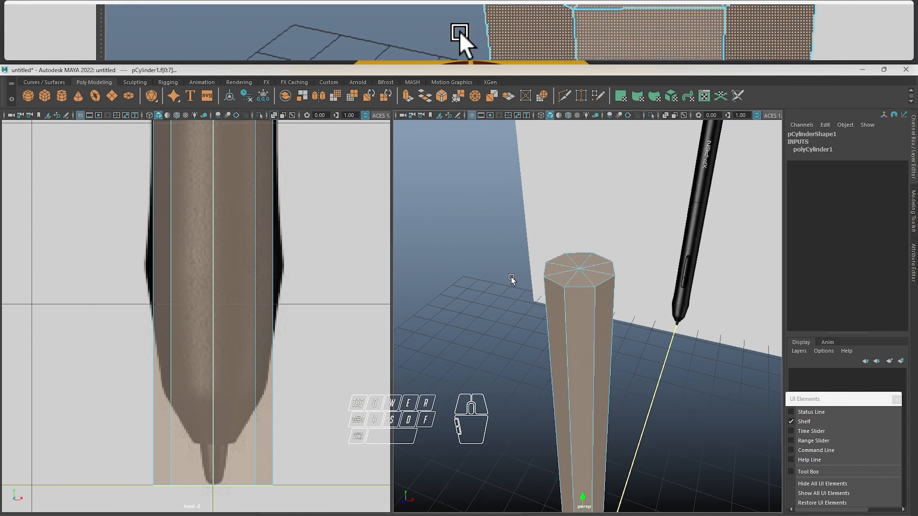
{"action": "left_click", "coordinate": [536, 351]}
{"action": "left_click", "coordinate": [587, 344]}
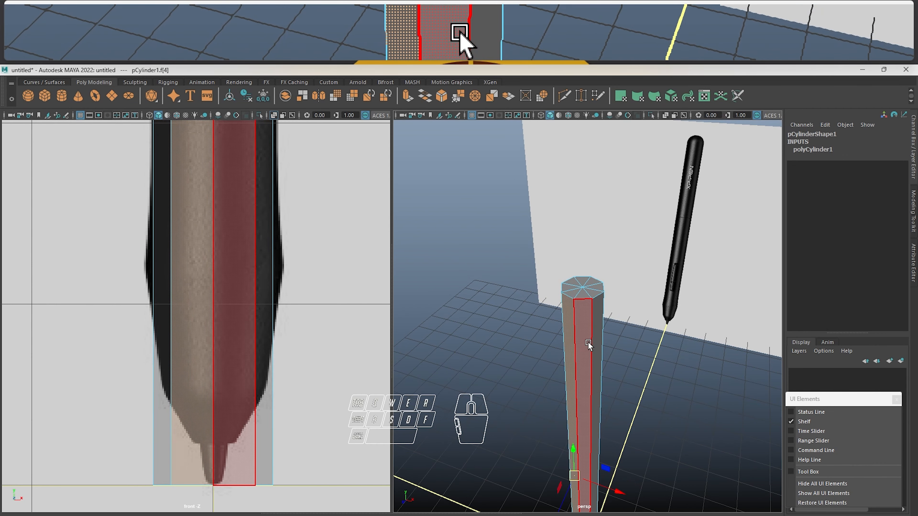
{"action": "scroll", "coordinate": [584, 316], "scroll_direction": "up", "scroll_amount": 5}
Switch the cylinder to edge component mode and select one of its vertical side edges
{"action": "right_click_drag", "start_coordinate": [574, 243], "coordinate": [574, 222]}
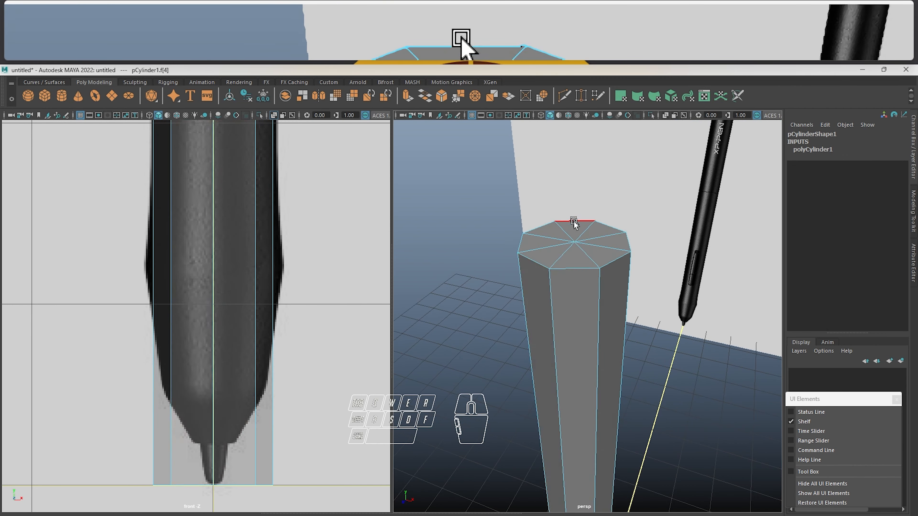
{"action": "left_click", "coordinate": [569, 277]}
{"action": "left_click", "coordinate": [557, 320]}
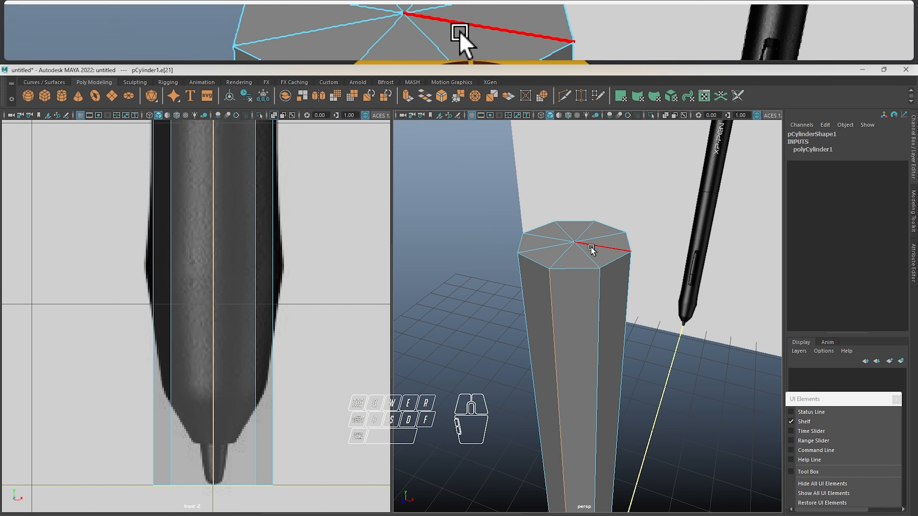
{"action": "left_click", "coordinate": [591, 248]}
{"action": "left_click", "coordinate": [559, 320]}
{"action": "scroll", "coordinate": [567, 318], "scroll_direction": "down", "scroll_amount": 4}
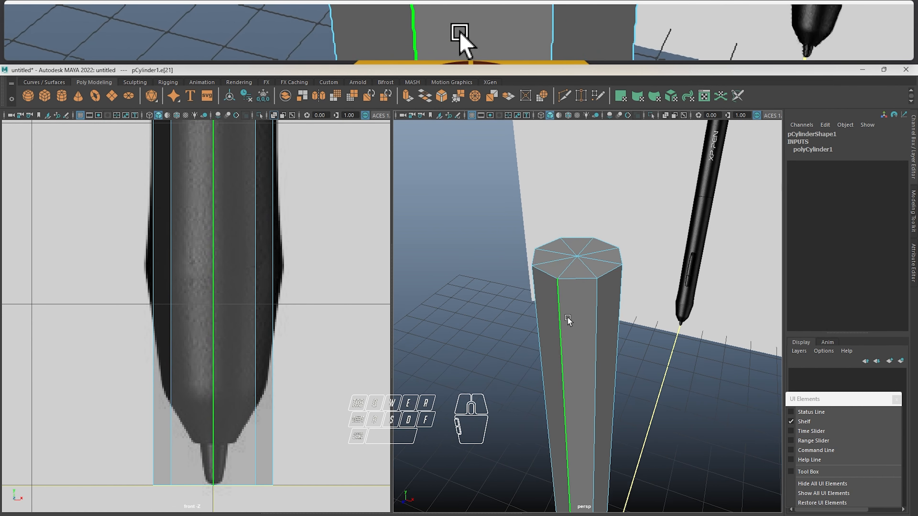
Inspect the cylinder around its selected side edge and select the neighbouring vertical edge instead
{"action": "left_click_drag", "start_coordinate": [593, 324], "coordinate": [546, 377], "text": "alt"}
{"action": "left_click_drag", "start_coordinate": [544, 424], "coordinate": [569, 408]}
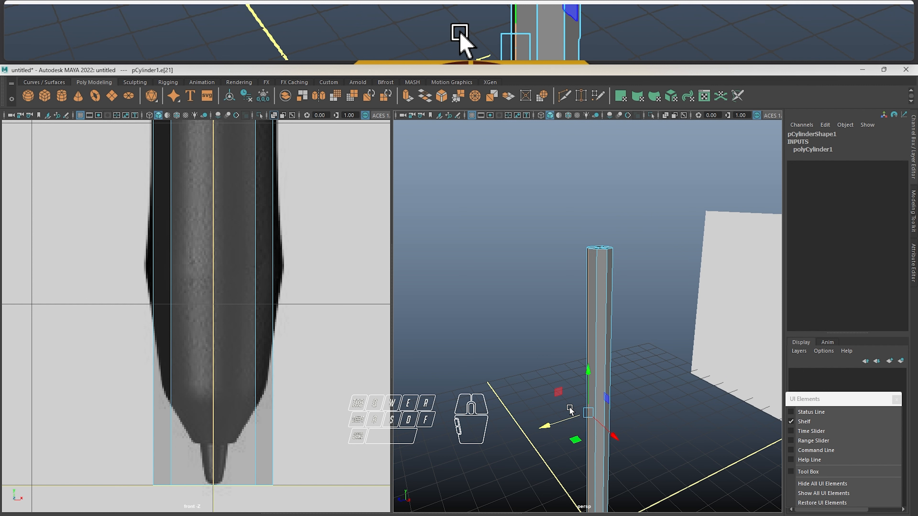
{"action": "right_click_drag", "start_coordinate": [569, 408], "coordinate": [680, 286], "text": "alt"}
{"action": "middle_click_drag", "start_coordinate": [622, 277], "coordinate": [571, 275], "text": "alt"}
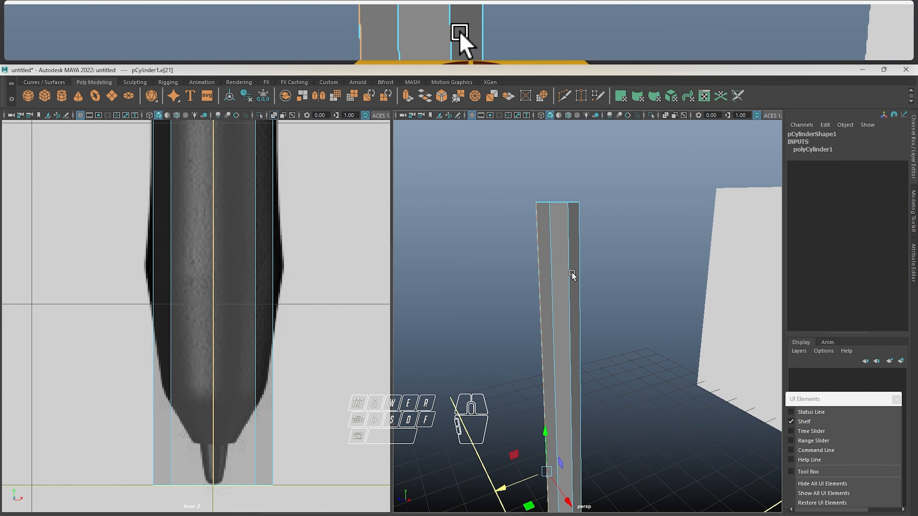
{"action": "left_click_drag", "start_coordinate": [572, 275], "coordinate": [594, 250], "text": "alt"}
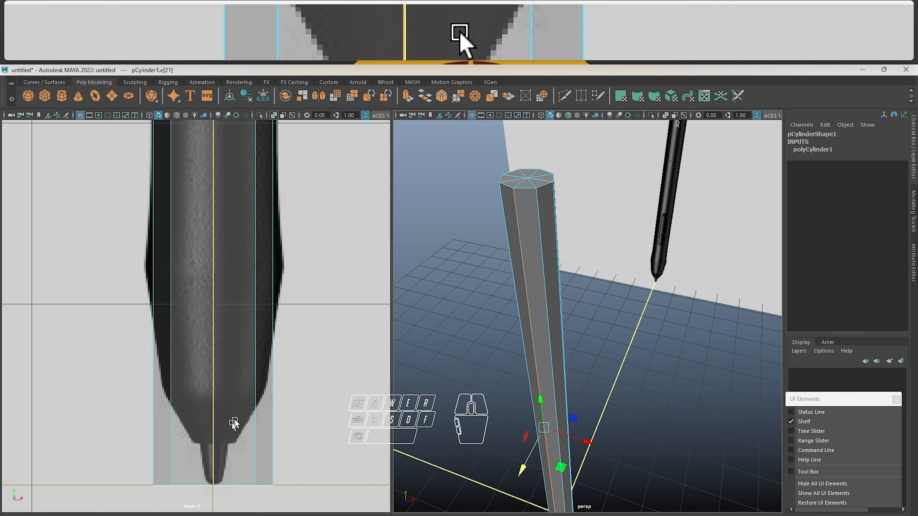
{"action": "scroll", "coordinate": [531, 209], "scroll_direction": "up", "scroll_amount": 3}
{"action": "scroll", "coordinate": [625, 293], "scroll_direction": "down", "scroll_amount": 5}
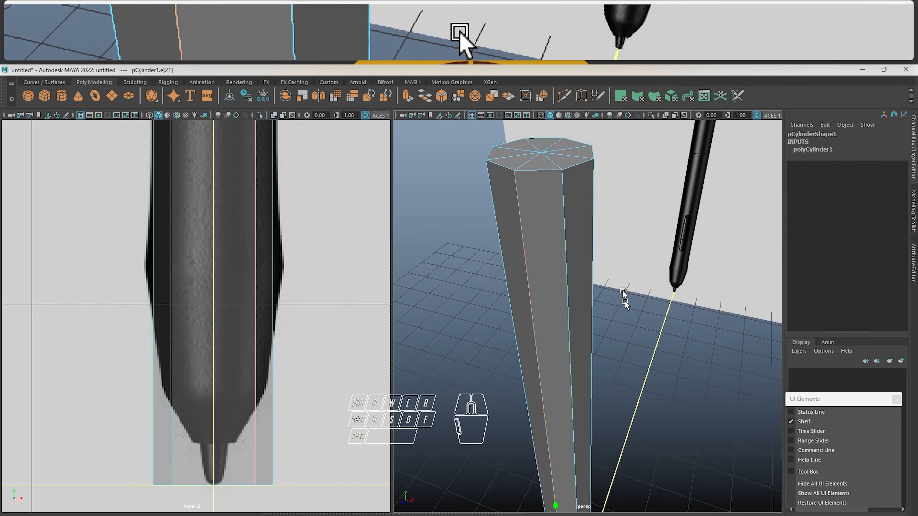
{"action": "right_click_drag", "start_coordinate": [585, 258], "coordinate": [586, 215]}
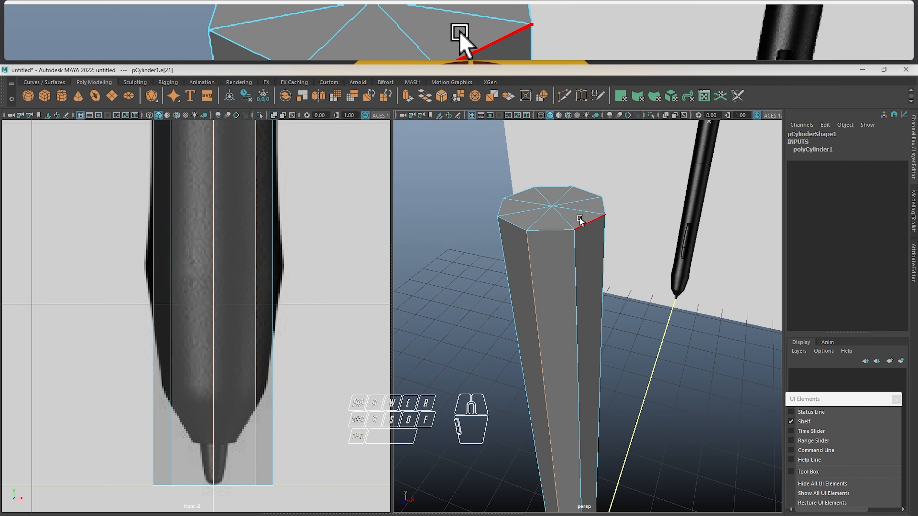
{"action": "left_click", "coordinate": [576, 287]}
{"action": "left_click", "coordinate": [510, 293]}
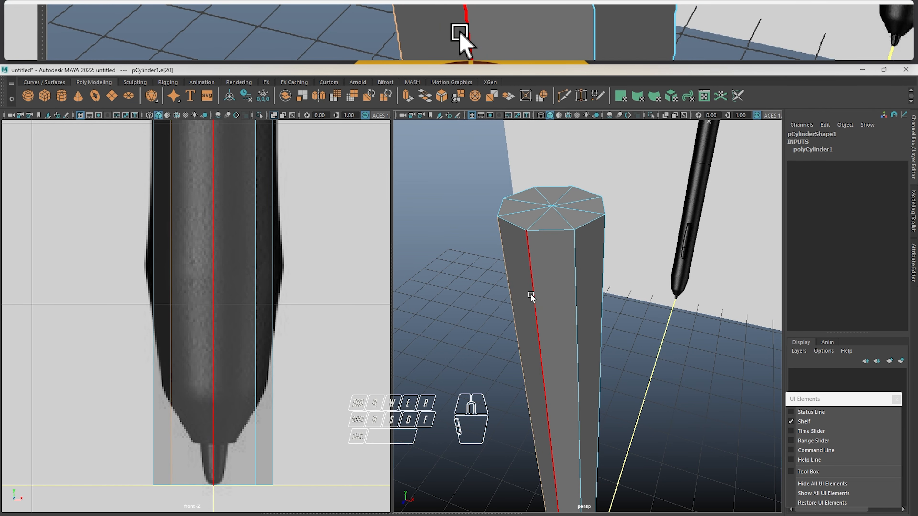
Select the cylinder's top vertices in vertex mode and lower them along Y to the reference pen's rounded end in the front view
{"action": "scroll", "coordinate": [531, 296], "scroll_direction": "down", "scroll_amount": 7}
{"action": "scroll", "coordinate": [252, 195], "scroll_direction": "down", "scroll_amount": 12}
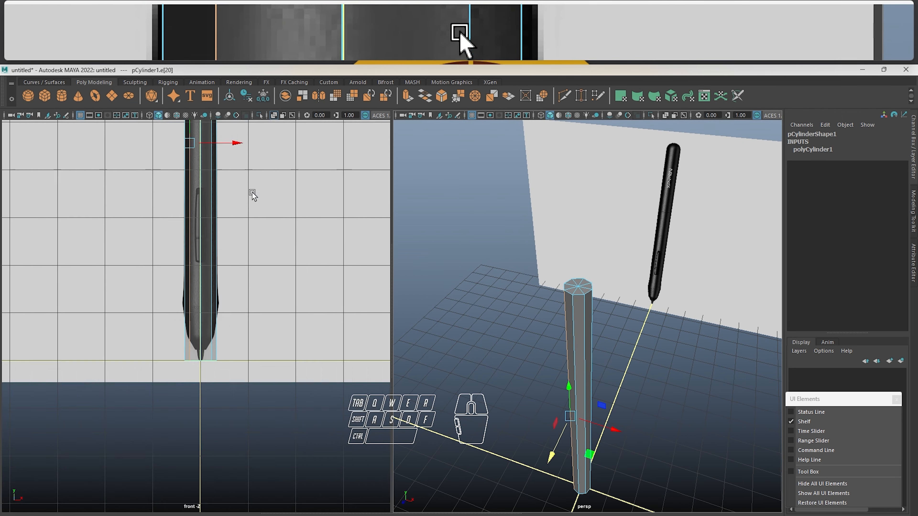
{"action": "middle_click_drag", "start_coordinate": [274, 195], "coordinate": [286, 330], "text": "alt"}
{"action": "scroll", "coordinate": [217, 308], "scroll_direction": "up", "scroll_amount": 4}
{"action": "scroll", "coordinate": [216, 308], "scroll_direction": "up", "scroll_amount": 10}
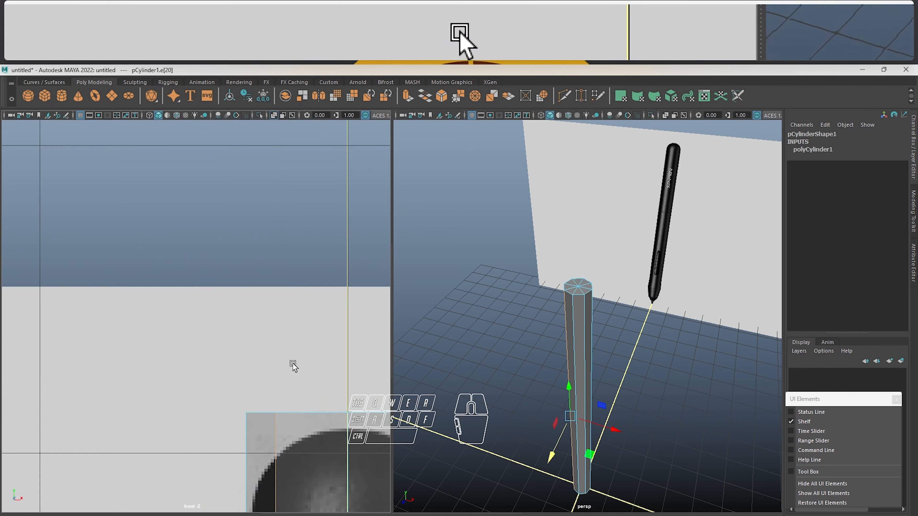
{"action": "middle_click_drag", "start_coordinate": [293, 367], "coordinate": [172, 192], "text": "alt"}
{"action": "left_click", "coordinate": [259, 246]}
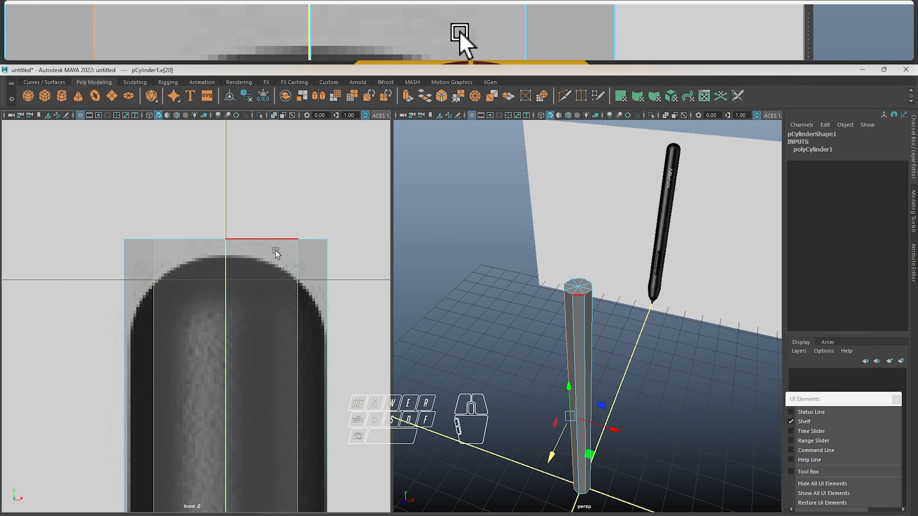
{"action": "right_click_drag", "start_coordinate": [277, 251], "coordinate": [232, 246]}
{"action": "left_click", "coordinate": [231, 199]}
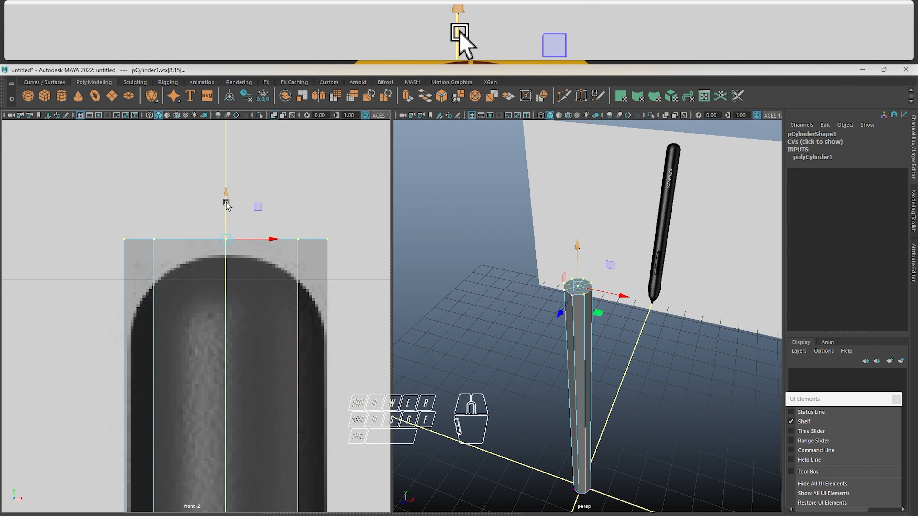
{"action": "left_click_drag", "start_coordinate": [226, 203], "coordinate": [233, 217]}
Select the cylinder's bottom vertices in the front view and raise them along Y to where the reference pen's nib begins
{"action": "middle_click_drag", "start_coordinate": [266, 394], "coordinate": [274, 220], "text": "alt"}
{"action": "middle_click_drag", "start_coordinate": [269, 495], "coordinate": [268, 399], "text": "alt"}
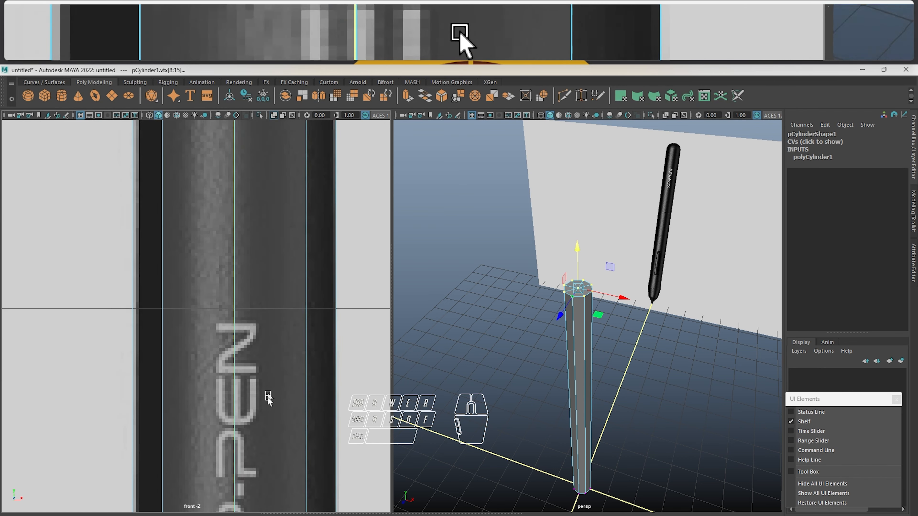
{"action": "scroll", "coordinate": [268, 400], "scroll_direction": "down", "scroll_amount": 15}
{"action": "middle_click_drag", "start_coordinate": [270, 437], "coordinate": [266, 348], "text": "alt"}
{"action": "right_click_drag", "start_coordinate": [174, 312], "coordinate": [229, 443], "text": "alt"}
{"action": "middle_click_drag", "start_coordinate": [226, 364], "coordinate": [239, 262], "text": "alt"}
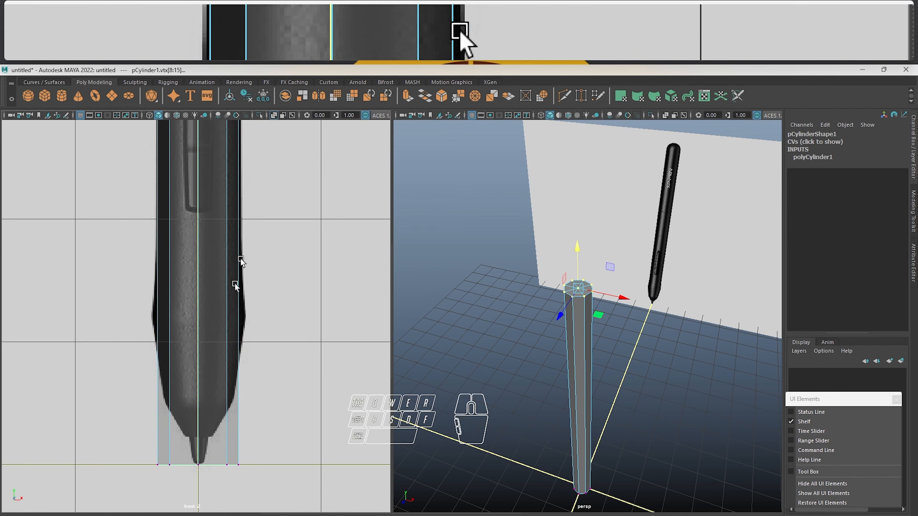
{"action": "middle_click_drag", "start_coordinate": [203, 437], "coordinate": [211, 307], "text": "alt"}
{"action": "right_click_drag", "start_coordinate": [210, 307], "coordinate": [231, 319], "text": "alt"}
{"action": "left_click_drag", "start_coordinate": [111, 301], "coordinate": [373, 389]}
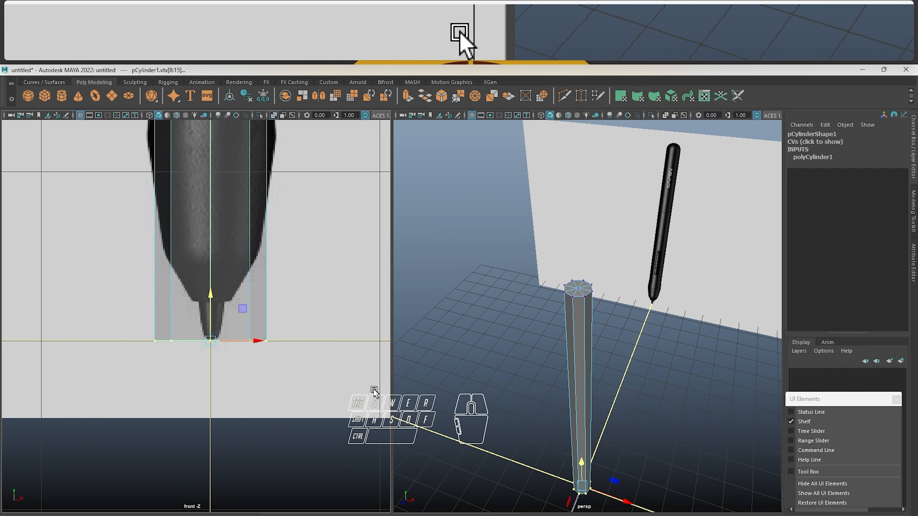
{"action": "left_click_drag", "start_coordinate": [211, 297], "coordinate": [206, 258]}
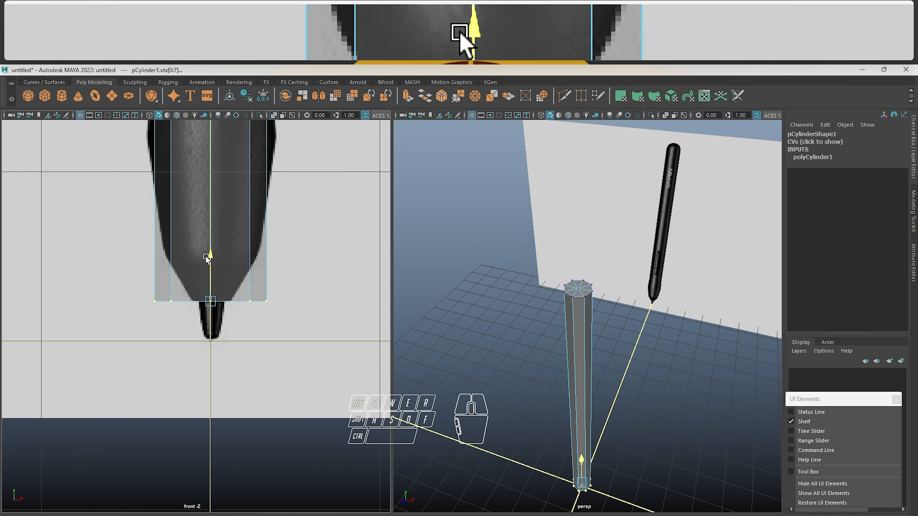
Check the adjusted outline against the reference, return the cylinder to object mode, deselect it and reselect it
{"action": "middle_click_drag", "start_coordinate": [278, 227], "coordinate": [270, 408], "text": "alt"}
{"action": "right_click_drag", "start_coordinate": [180, 224], "coordinate": [187, 238], "text": "alt"}
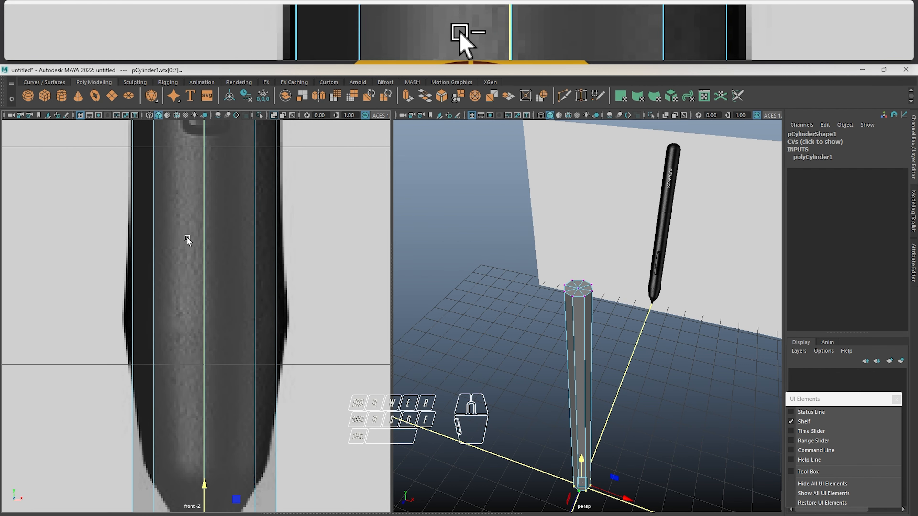
{"action": "scroll", "coordinate": [204, 288], "scroll_direction": "down", "scroll_amount": 10}
{"action": "scroll", "coordinate": [205, 288], "scroll_direction": "up", "scroll_amount": 2}
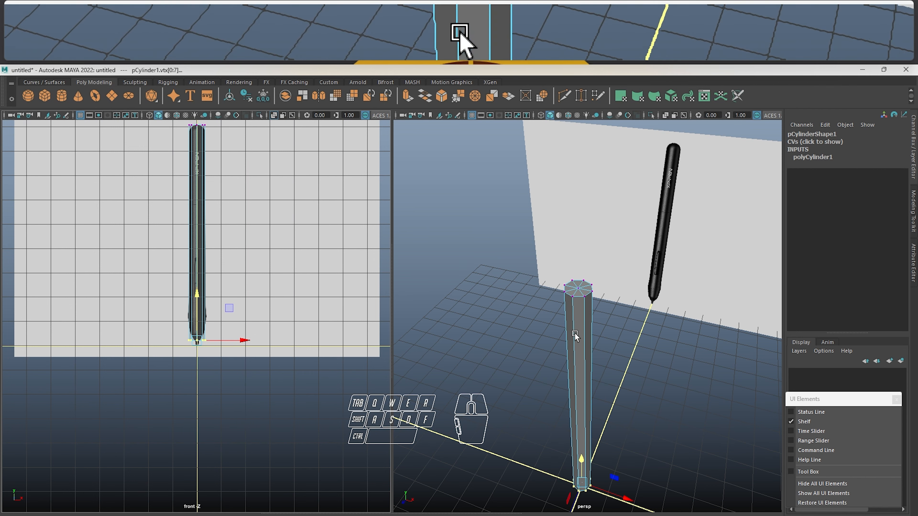
{"action": "right_click_drag", "start_coordinate": [575, 243], "coordinate": [638, 222]}
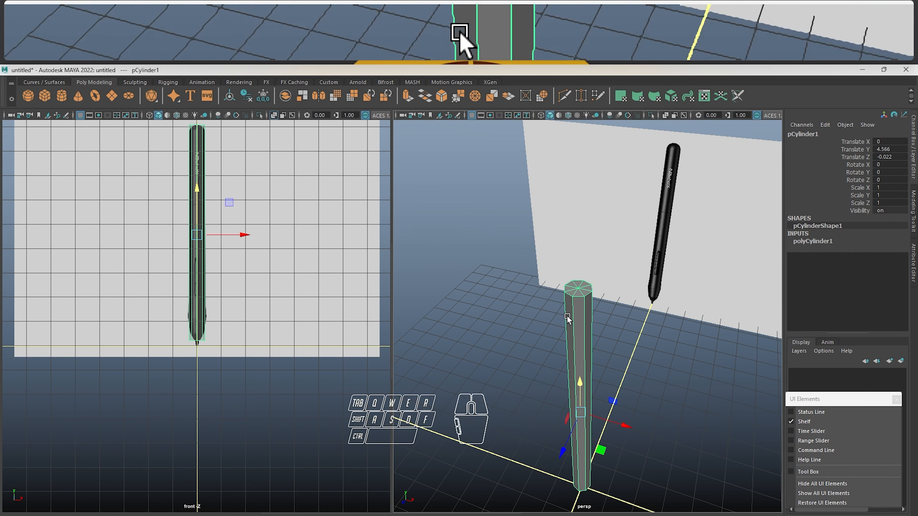
{"action": "right_click_drag", "start_coordinate": [586, 309], "coordinate": [582, 244]}
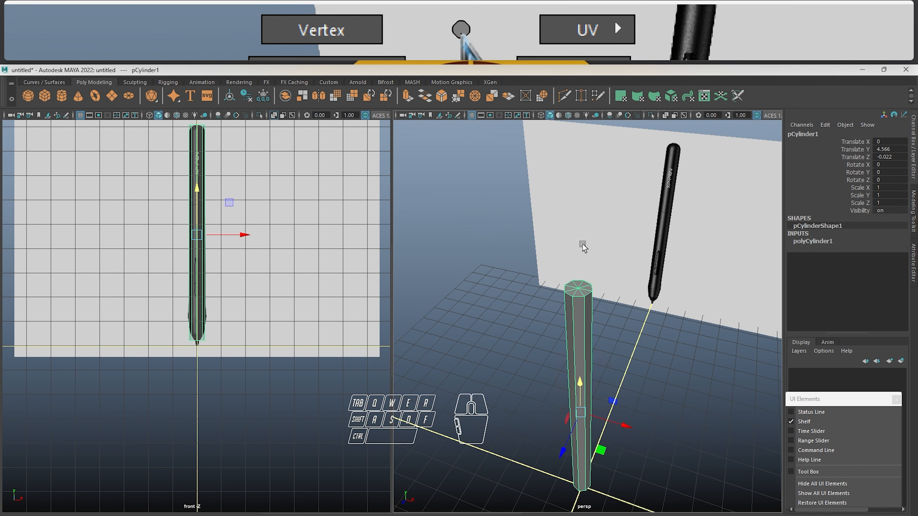
{"action": "left_click", "coordinate": [527, 344]}
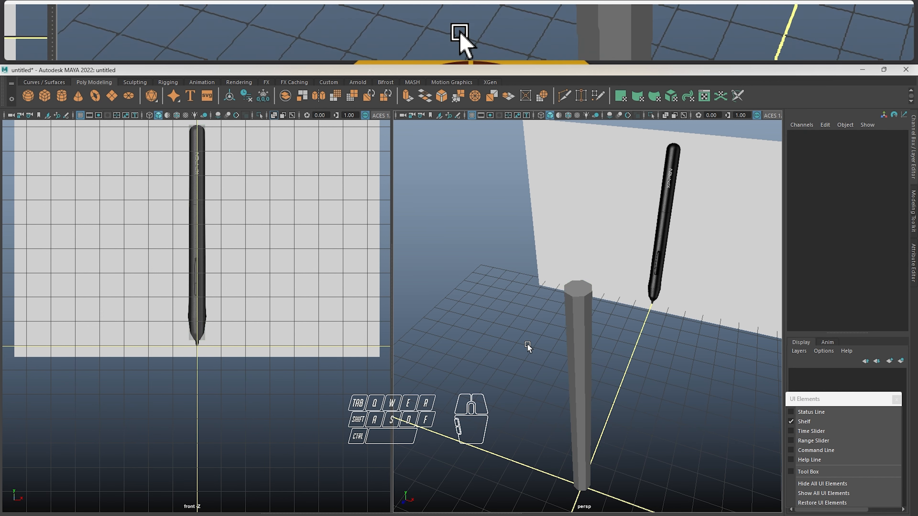
{"action": "left_click_drag", "start_coordinate": [527, 344], "coordinate": [611, 365]}
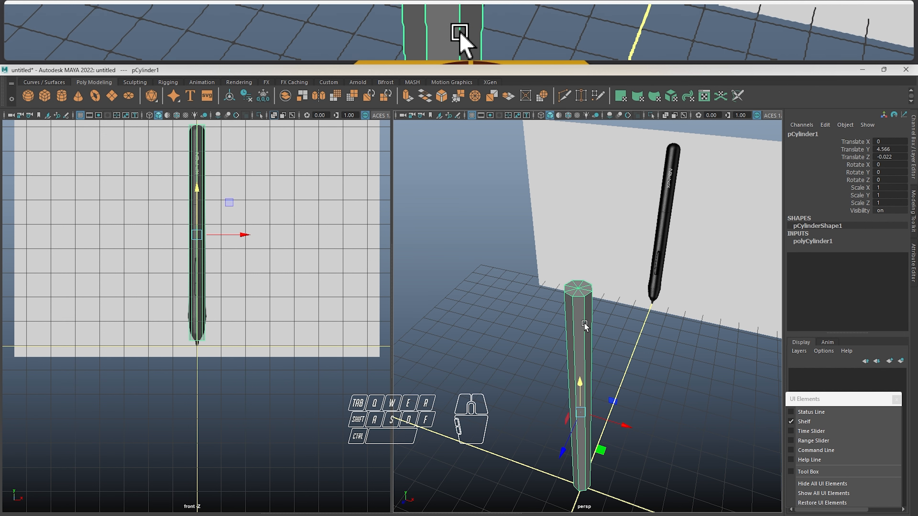
Switch the cylinder to vertex mode, clear the vertex selection, and change to face mode with nothing selected
{"action": "right_click_drag", "start_coordinate": [585, 319], "coordinate": [506, 305]}
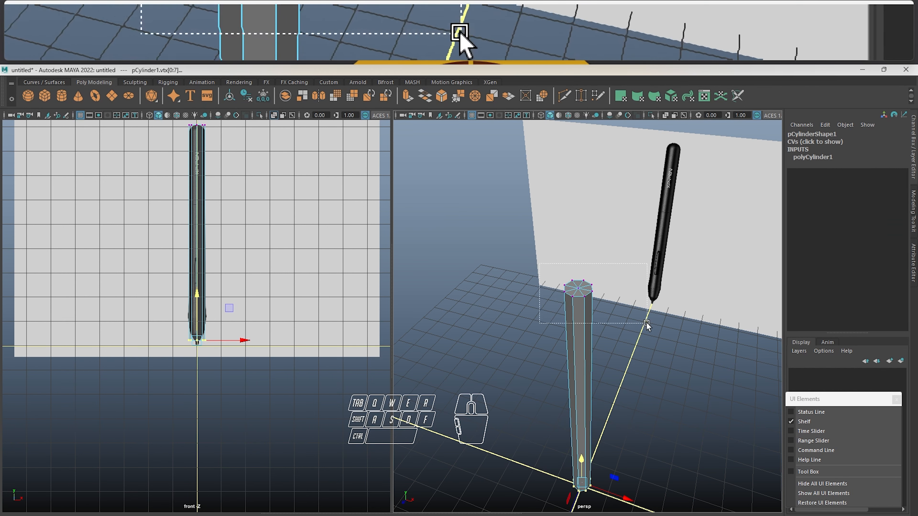
{"action": "left_click", "coordinate": [635, 384]}
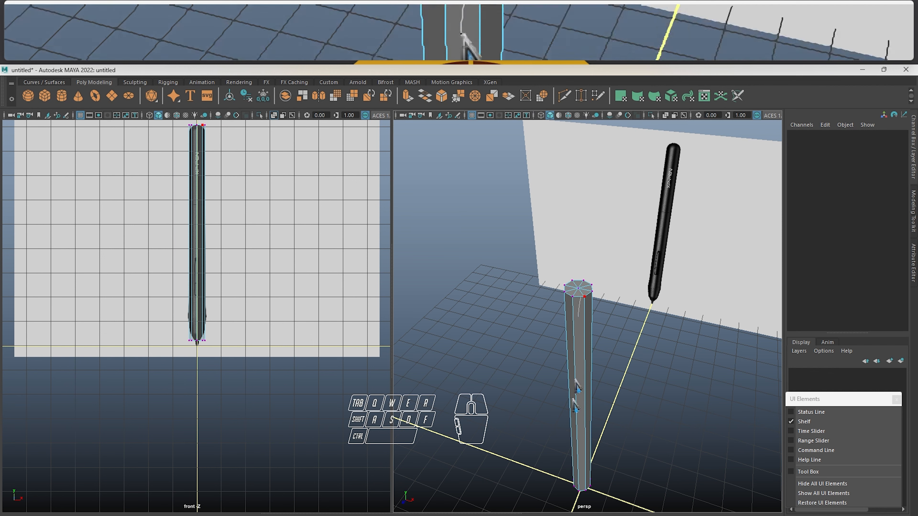
{"action": "right_click_drag", "start_coordinate": [578, 383], "coordinate": [577, 443]}
{"action": "left_click", "coordinate": [668, 361]}
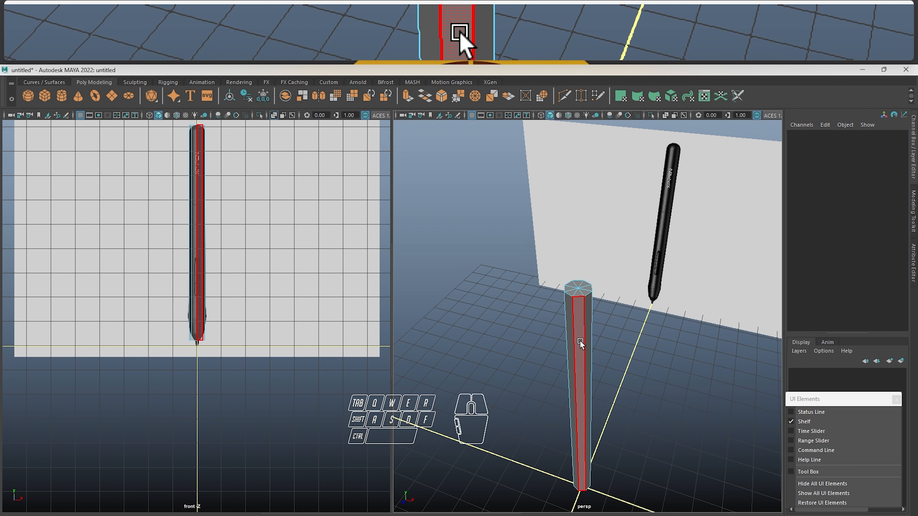
Switch the cylinder to edge component mode and select a vertical edge on its side
{"action": "right_click_drag", "start_coordinate": [580, 341], "coordinate": [607, 211]}
{"action": "left_click", "coordinate": [574, 320]}
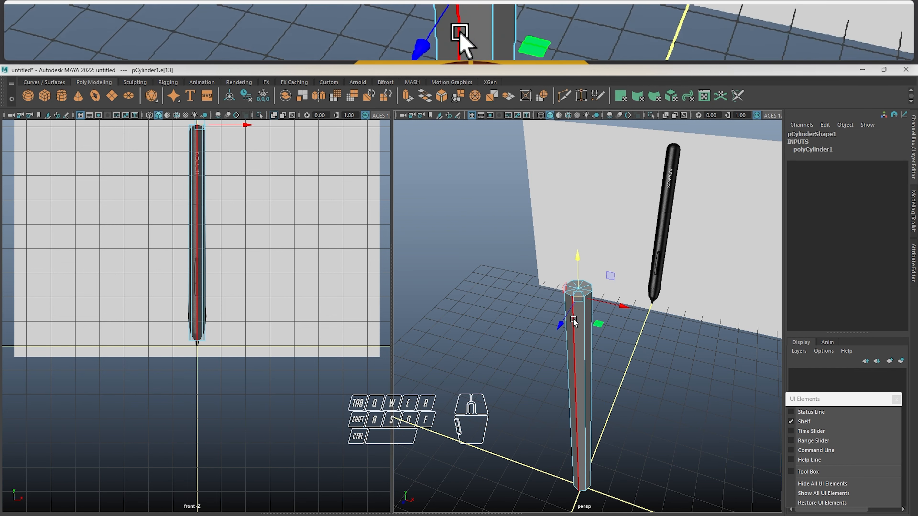
{"action": "left_click", "coordinate": [569, 344]}
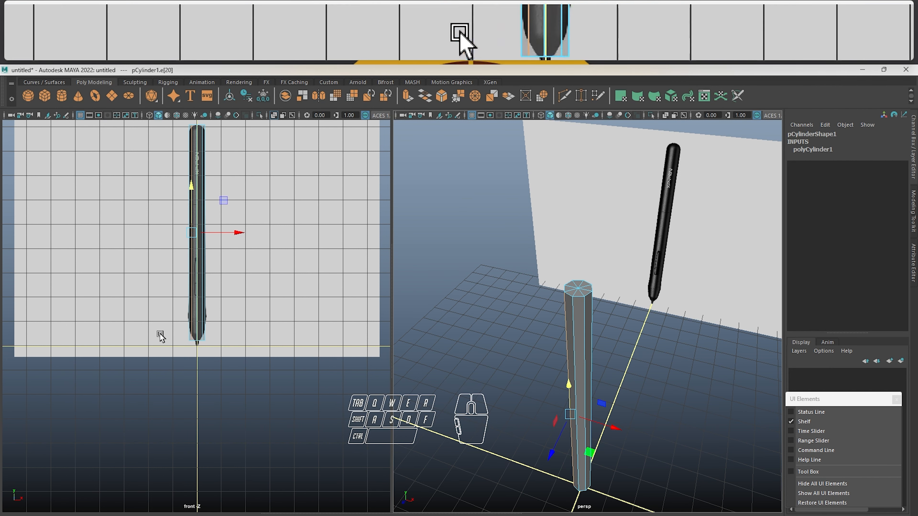
{"action": "scroll", "coordinate": [184, 322], "scroll_direction": "up", "scroll_amount": 10}
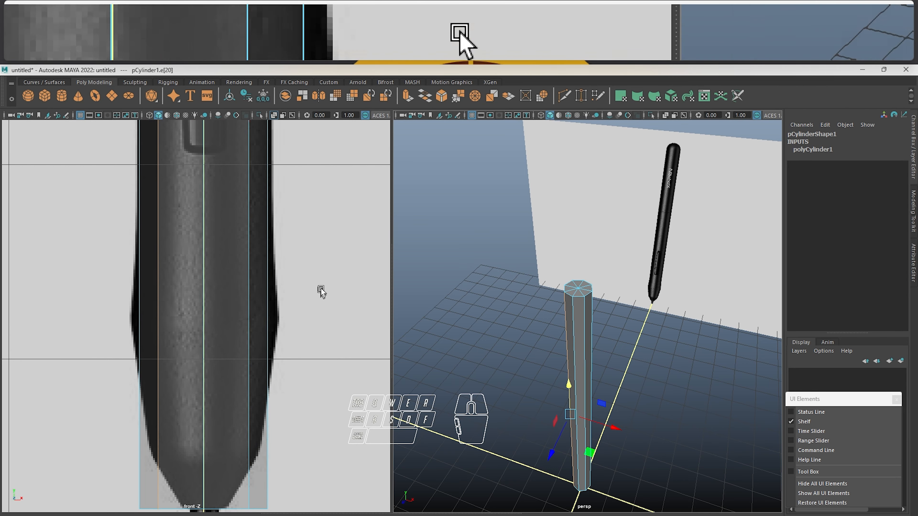
Insert an edge loop around the cylinder at the widest point of the reference pen's grip with the Insert Edge Loop Tool
{"action": "left_click", "coordinate": [320, 290]}
{"action": "left_click", "coordinate": [231, 295]}
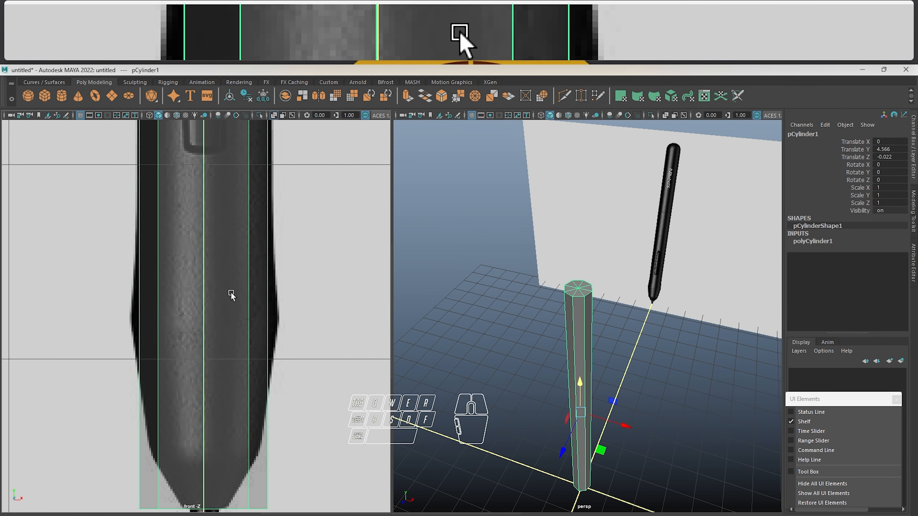
{"action": "right_click_drag", "start_coordinate": [231, 295], "coordinate": [229, 216]}
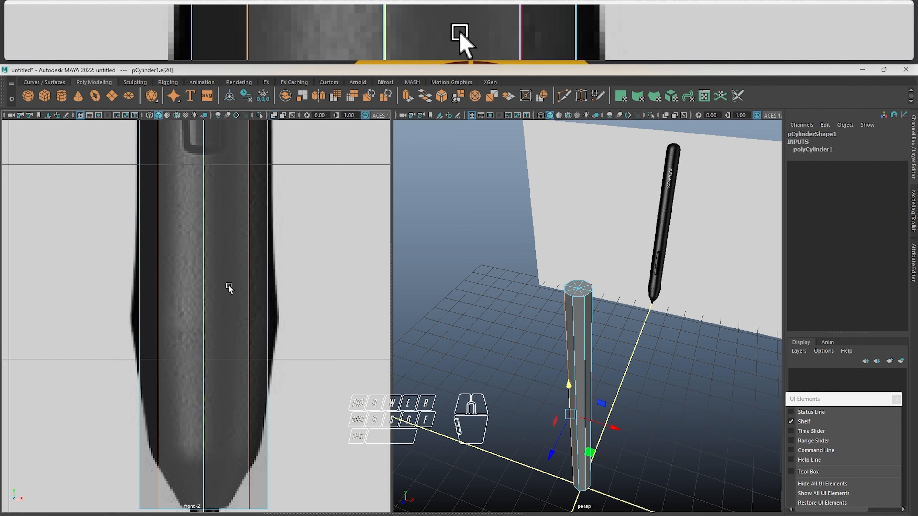
{"action": "right_click", "coordinate": [230, 288], "text": "shift"}
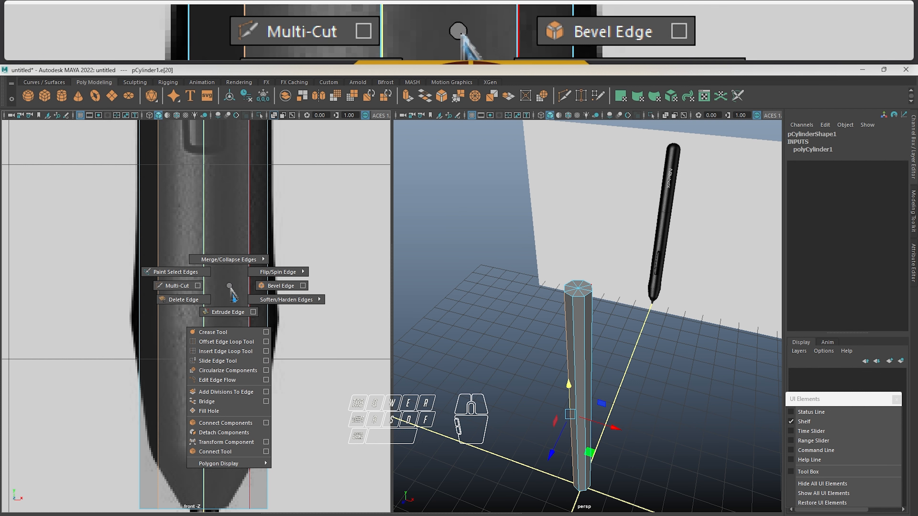
{"action": "left_click", "coordinate": [228, 352]}
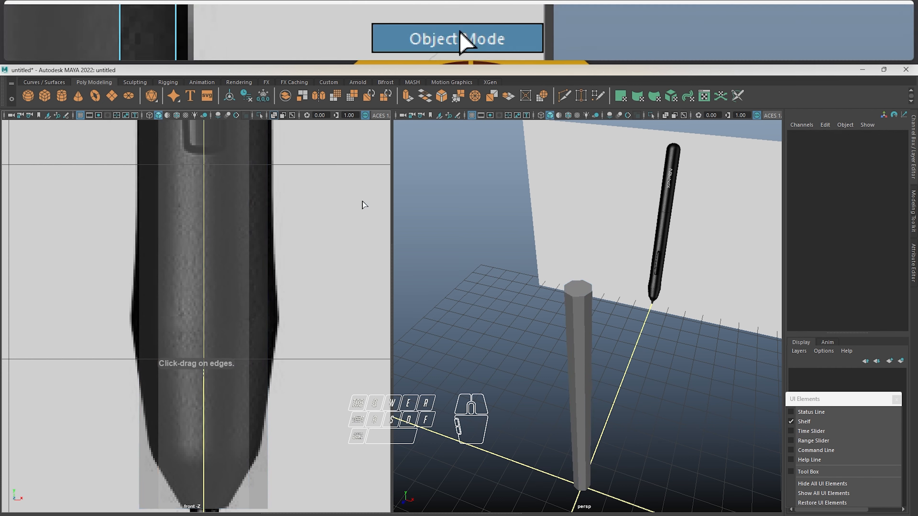
{"action": "left_click", "coordinate": [236, 289]}
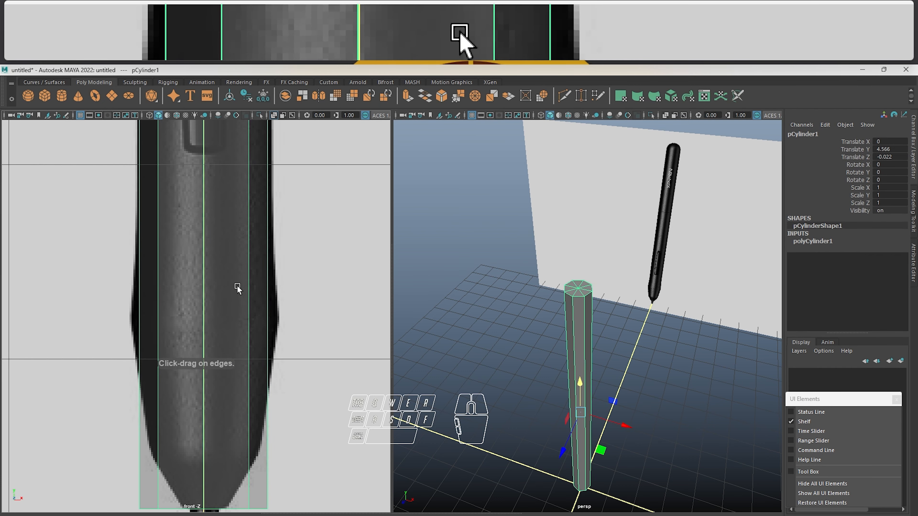
{"action": "right_click_drag", "start_coordinate": [237, 252], "coordinate": [178, 271], "text": "shift"}
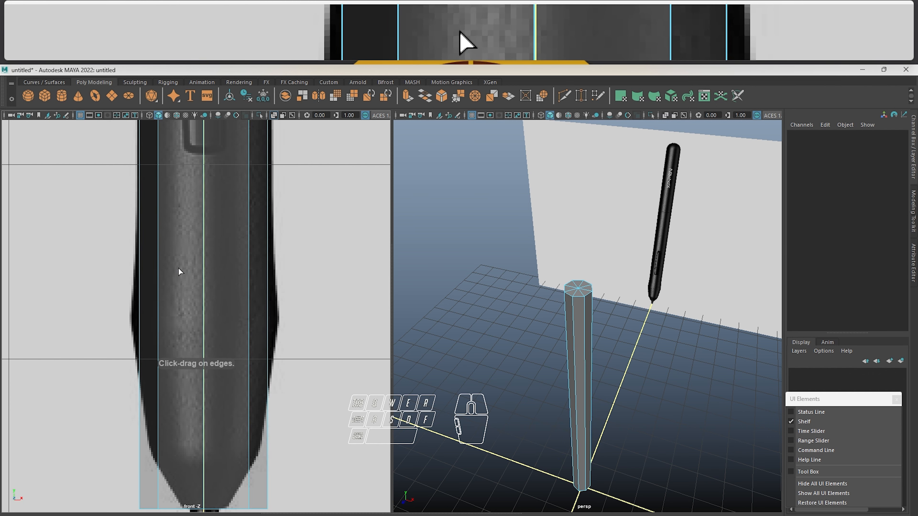
{"action": "scroll", "coordinate": [269, 305], "scroll_direction": "down", "scroll_amount": 5}
{"action": "scroll", "coordinate": [269, 304], "scroll_direction": "up", "scroll_amount": 4}
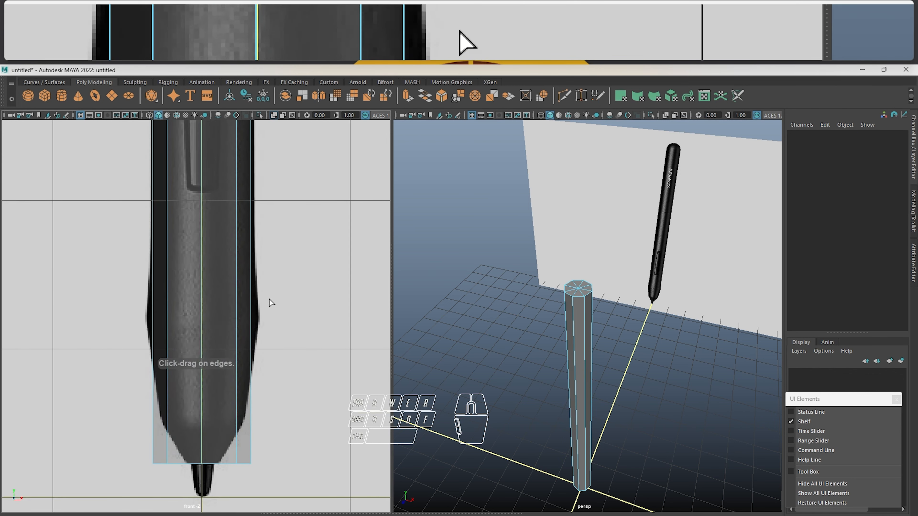
{"action": "scroll", "coordinate": [269, 302], "scroll_direction": "up", "scroll_amount": 2}
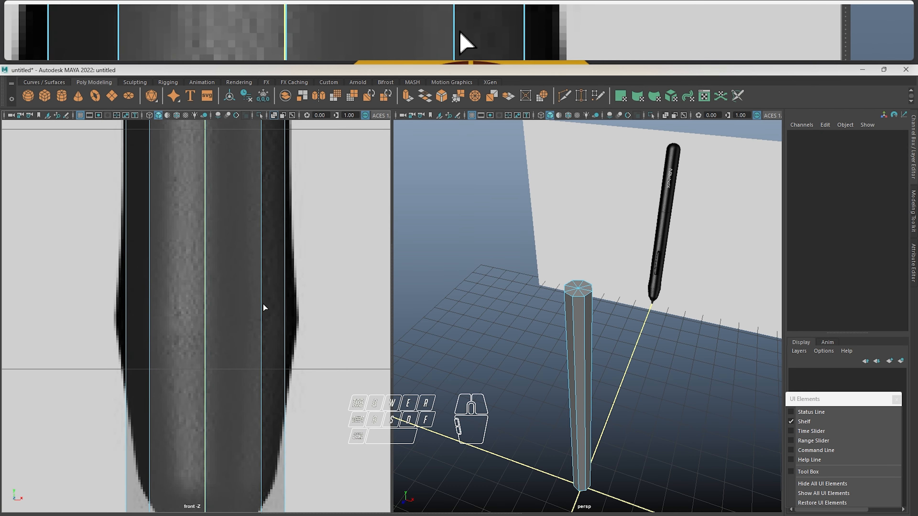
{"action": "left_click_drag", "start_coordinate": [263, 305], "coordinate": [263, 322]}
Insert two more edge loops, one where the reference's steep taper to the nib begins and one where the grip starts to widen
{"action": "scroll", "coordinate": [260, 321], "scroll_direction": "down", "scroll_amount": 5}
{"action": "scroll", "coordinate": [154, 338], "scroll_direction": "up", "scroll_amount": 5}
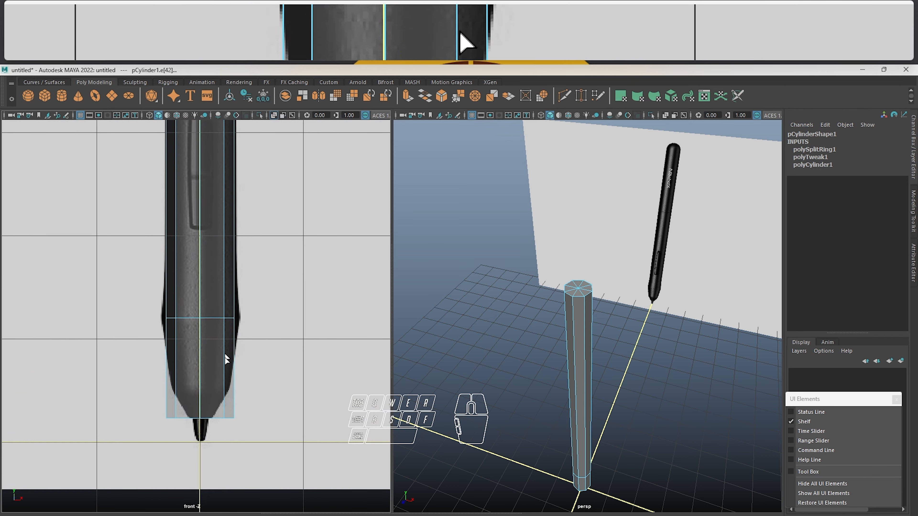
{"action": "scroll", "coordinate": [227, 349], "scroll_direction": "up", "scroll_amount": 1}
{"action": "middle_click_drag", "start_coordinate": [228, 342], "coordinate": [229, 316], "text": "alt"}
{"action": "scroll", "coordinate": [234, 371], "scroll_direction": "up", "scroll_amount": 2}
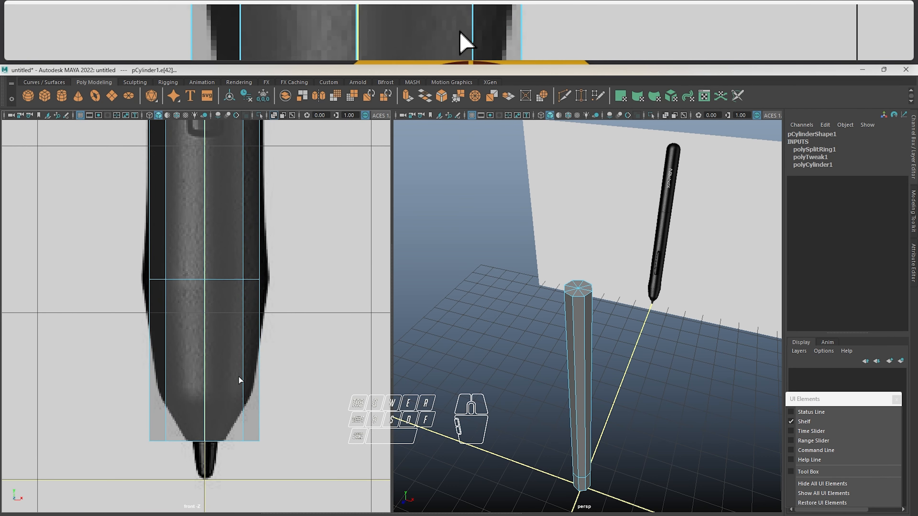
{"action": "left_click_drag", "start_coordinate": [243, 390], "coordinate": [242, 392]}
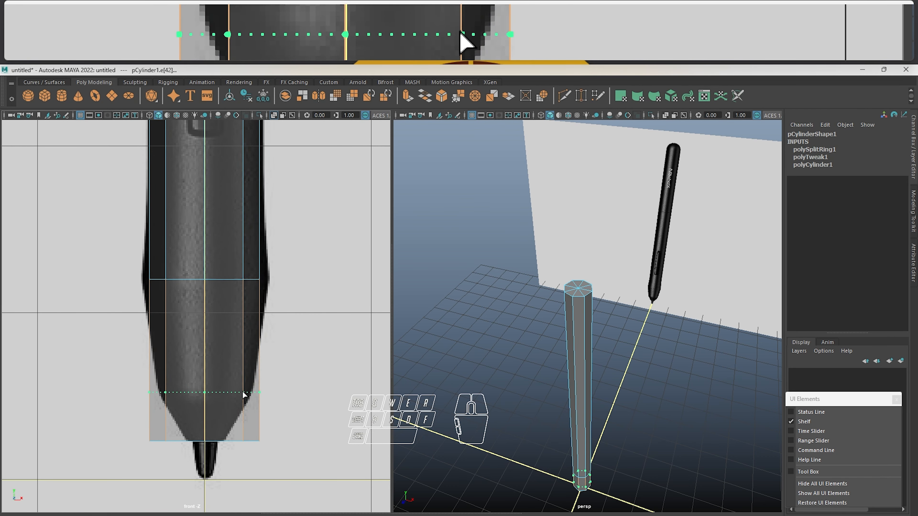
{"action": "middle_click_drag", "start_coordinate": [247, 287], "coordinate": [242, 341], "text": "alt"}
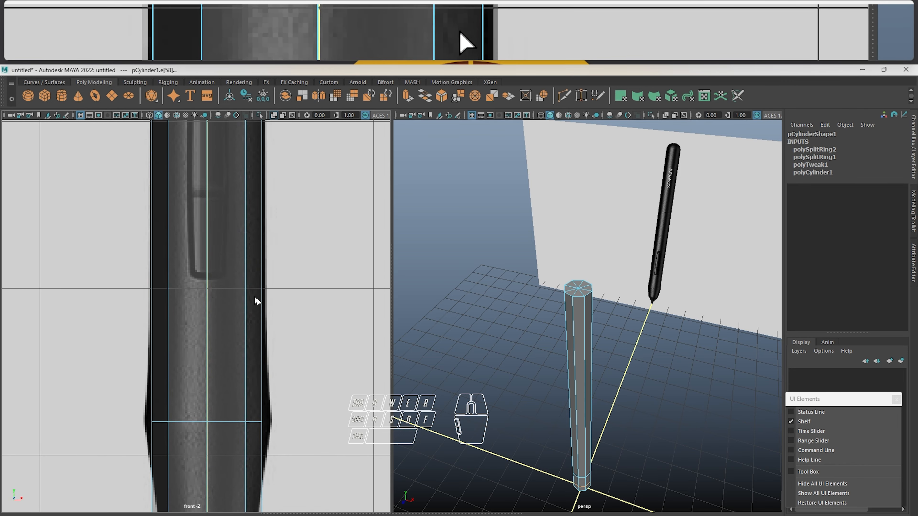
{"action": "left_click_drag", "start_coordinate": [257, 301], "coordinate": [262, 311]}
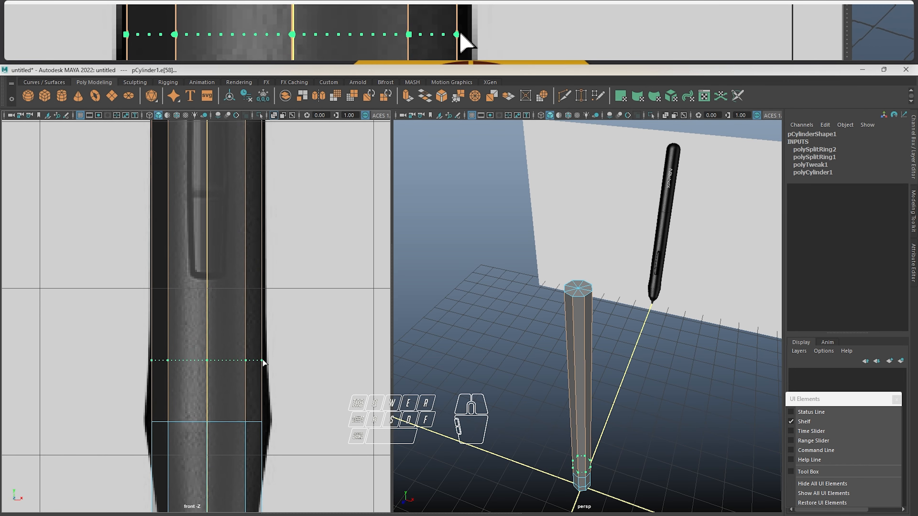
Leave the edge loop tool and examine the new loops' placement in the front view and around the cylinder in perspective
{"action": "scroll", "coordinate": [286, 193], "scroll_direction": "down", "scroll_amount": 10}
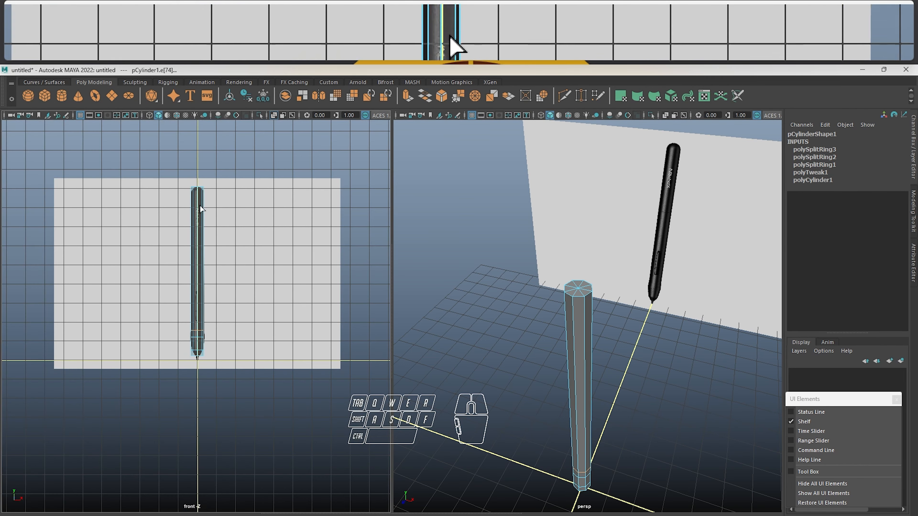
{"action": "scroll", "coordinate": [230, 154], "scroll_direction": "up", "scroll_amount": 5}
{"action": "middle_click_drag", "start_coordinate": [228, 151], "coordinate": [248, 111], "text": "alt"}
{"action": "scroll", "coordinate": [205, 430], "scroll_direction": "up", "scroll_amount": 5}
{"action": "left_click", "coordinate": [301, 353]}
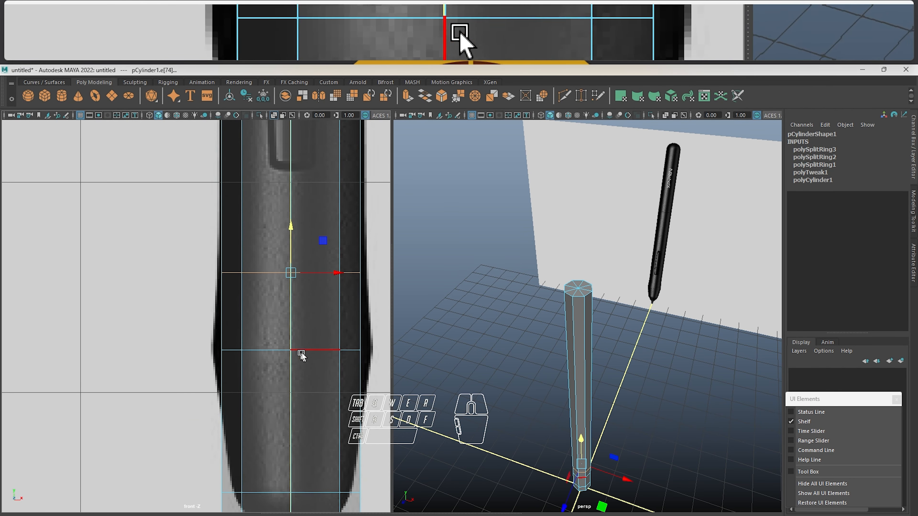
{"action": "middle_click_drag", "start_coordinate": [301, 353], "coordinate": [194, 272], "text": "alt"}
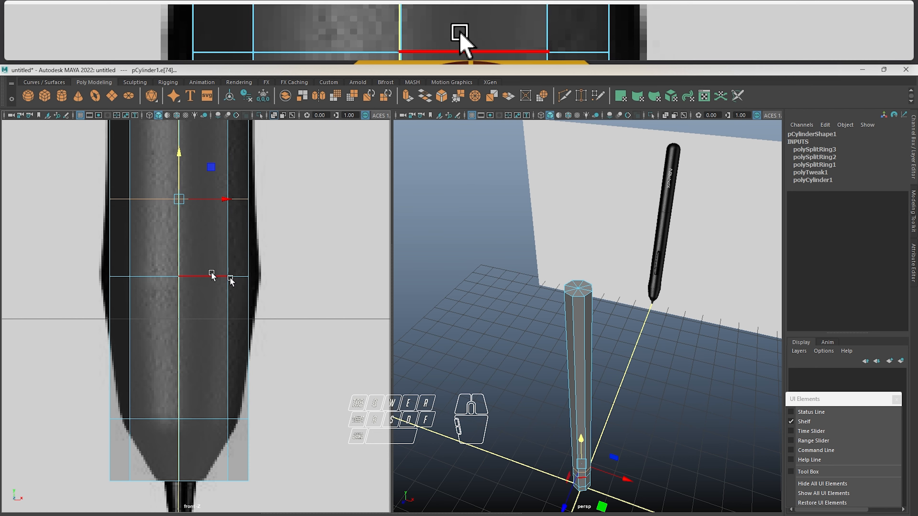
{"action": "scroll", "coordinate": [563, 326], "scroll_direction": "up", "scroll_amount": 4}
{"action": "left_click", "coordinate": [553, 345]}
{"action": "left_click_drag", "start_coordinate": [554, 345], "coordinate": [558, 293], "text": "alt"}
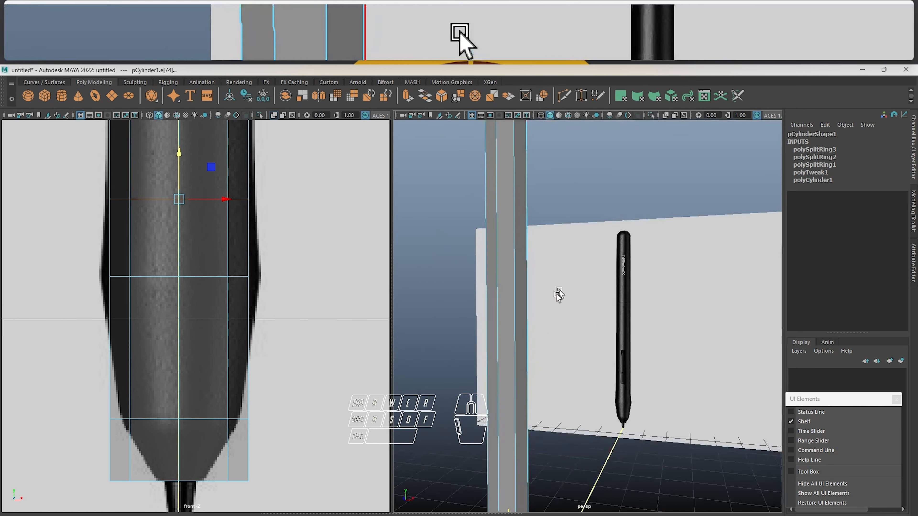
{"action": "middle_click_drag", "start_coordinate": [558, 293], "coordinate": [547, 138], "text": "alt"}
{"action": "middle_click_drag", "start_coordinate": [549, 230], "coordinate": [583, 19], "text": "alt"}
{"action": "right_click_drag", "start_coordinate": [534, 251], "coordinate": [584, 248], "text": "alt"}
{"action": "middle_click_drag", "start_coordinate": [584, 248], "coordinate": [645, 275], "text": "alt"}
{"action": "right_click_drag", "start_coordinate": [645, 275], "coordinate": [629, 317], "text": "alt"}
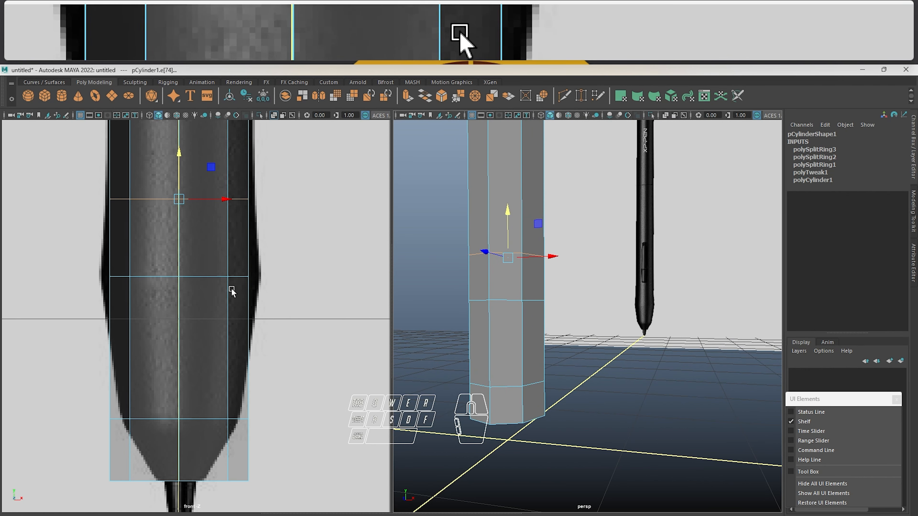
{"action": "left_click_drag", "start_coordinate": [588, 290], "coordinate": [705, 313], "text": "alt"}
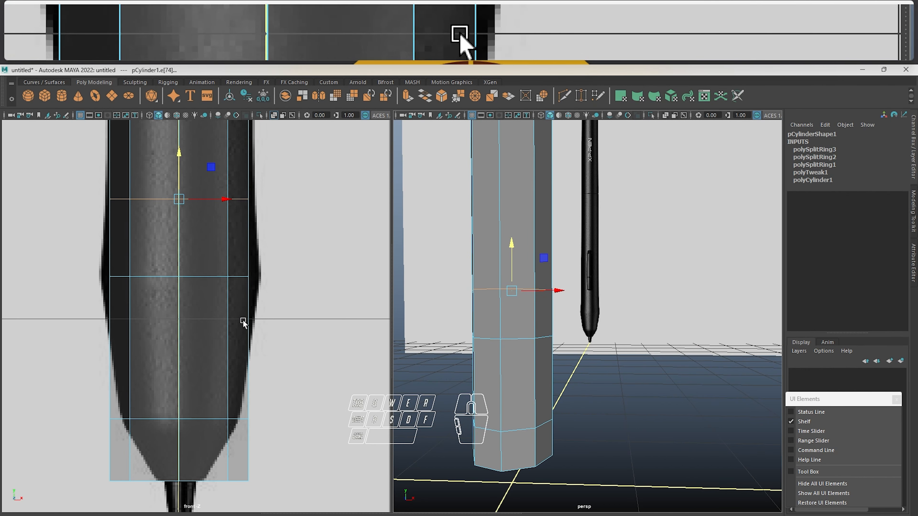
{"action": "scroll", "coordinate": [282, 235], "scroll_direction": "up", "scroll_amount": 3}
{"action": "scroll", "coordinate": [274, 228], "scroll_direction": "down", "scroll_amount": 8}
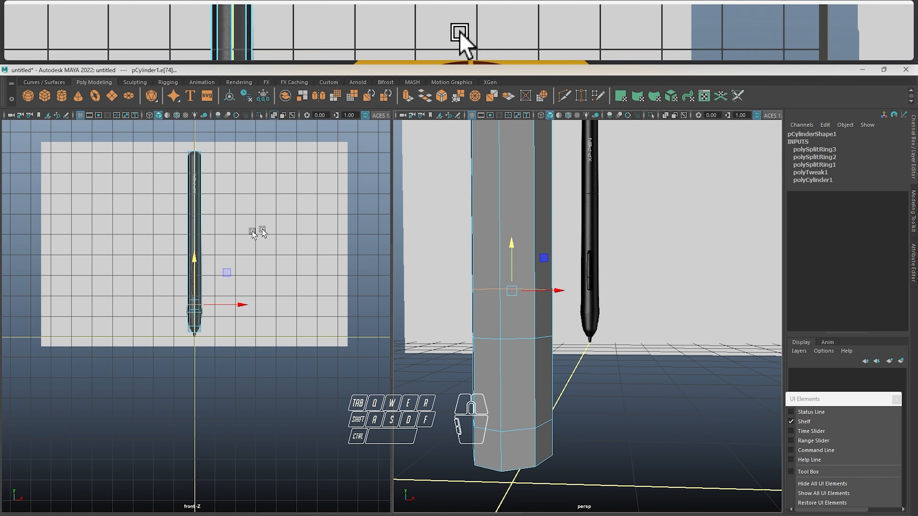
{"action": "scroll", "coordinate": [250, 266], "scroll_direction": "up", "scroll_amount": 8}
{"action": "middle_click_drag", "start_coordinate": [245, 285], "coordinate": [260, 324], "text": "alt"}
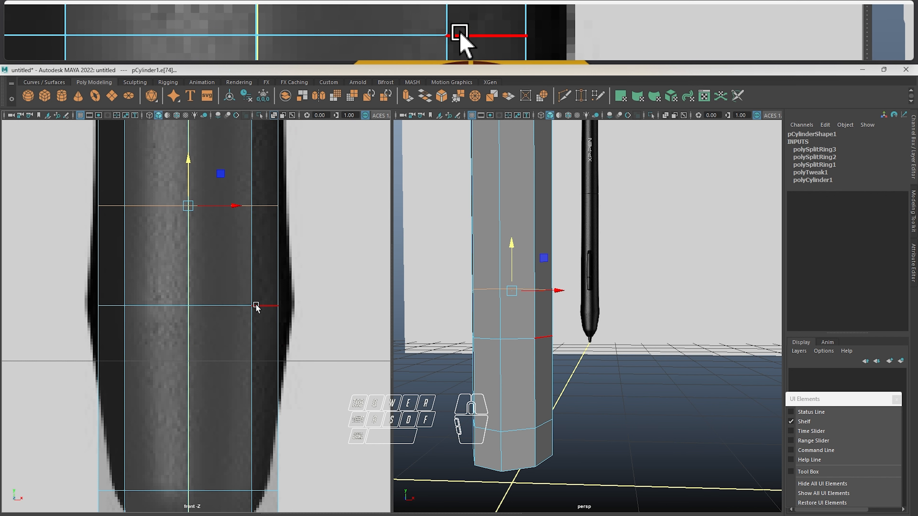
Select the whole edge loop at the grip's widest point and scale it outward in X and Z to the reference's bulge width
{"action": "left_click", "coordinate": [209, 304]}
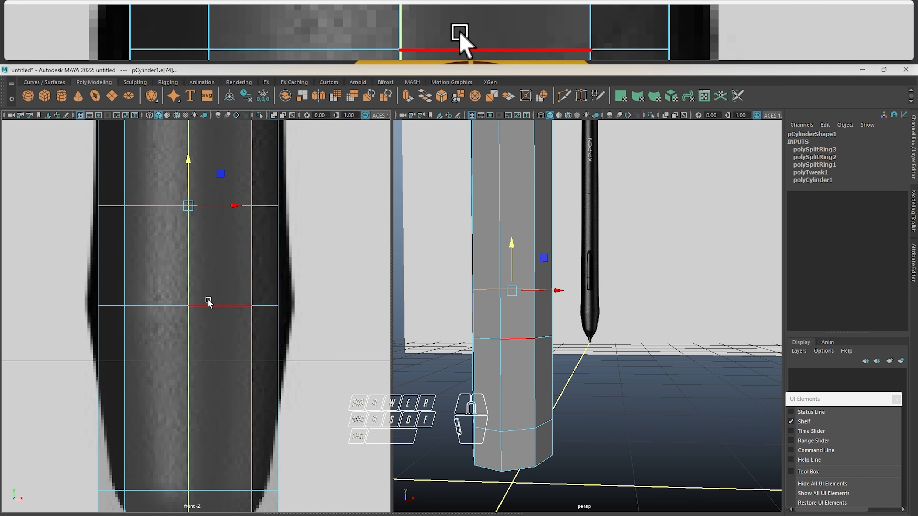
{"action": "left_click", "coordinate": [516, 339]}
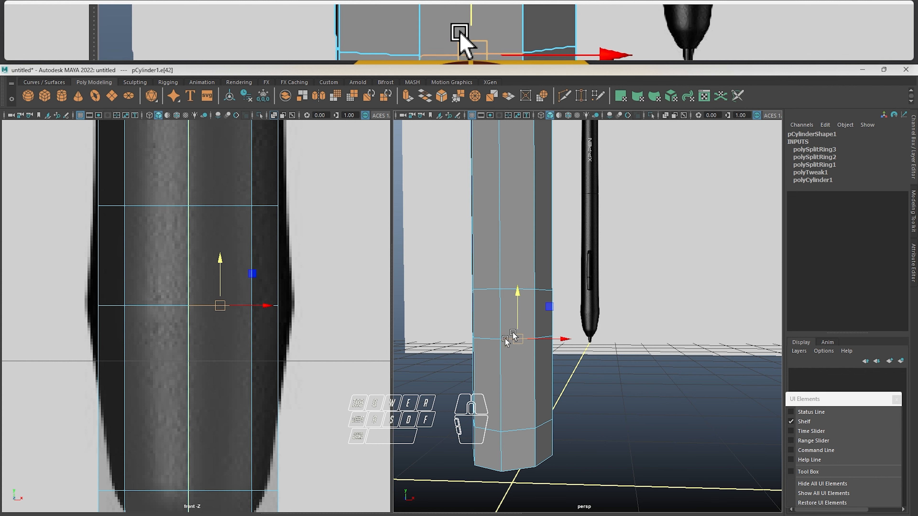
{"action": "left_click", "coordinate": [492, 343]}
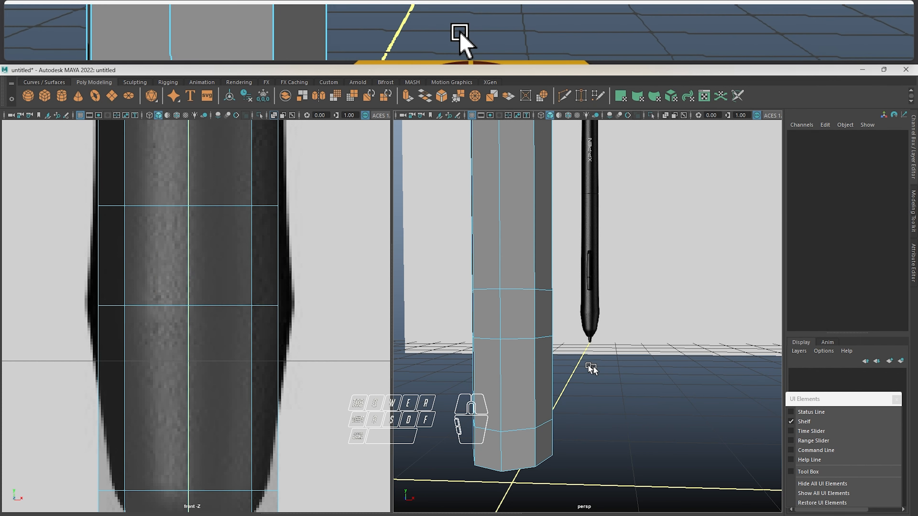
{"action": "left_click", "coordinate": [517, 340]}
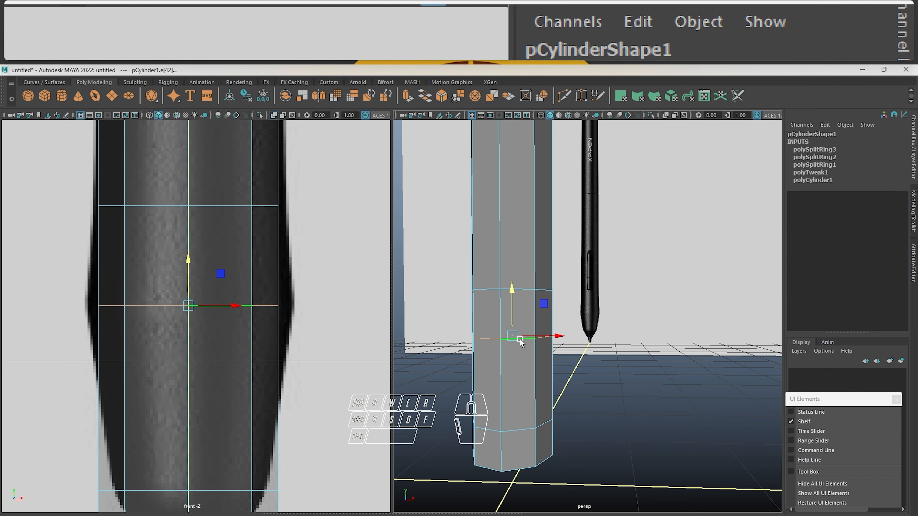
{"action": "left_click_drag", "start_coordinate": [543, 272], "coordinate": [578, 401], "text": "alt"}
{"action": "key", "text": "r"}
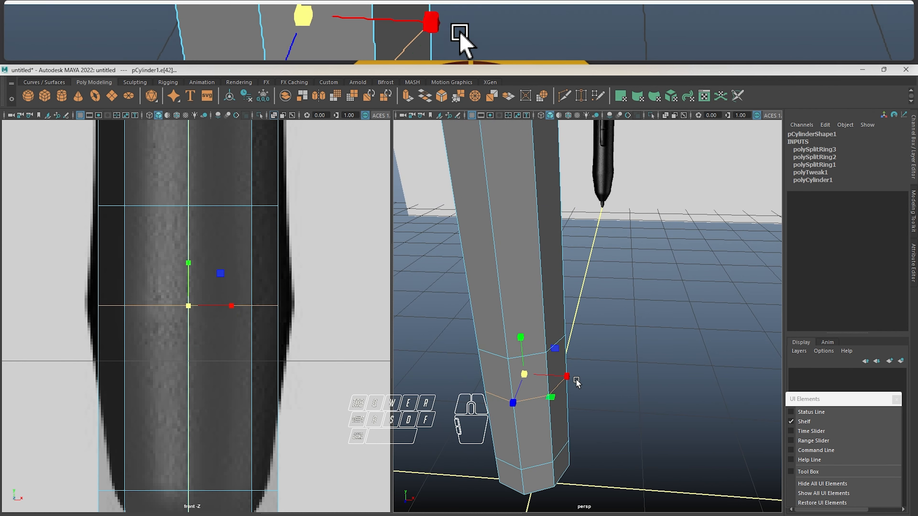
{"action": "scroll", "coordinate": [560, 367], "scroll_direction": "up", "scroll_amount": 5}
{"action": "middle_click_drag", "start_coordinate": [561, 371], "coordinate": [631, 298], "text": "alt"}
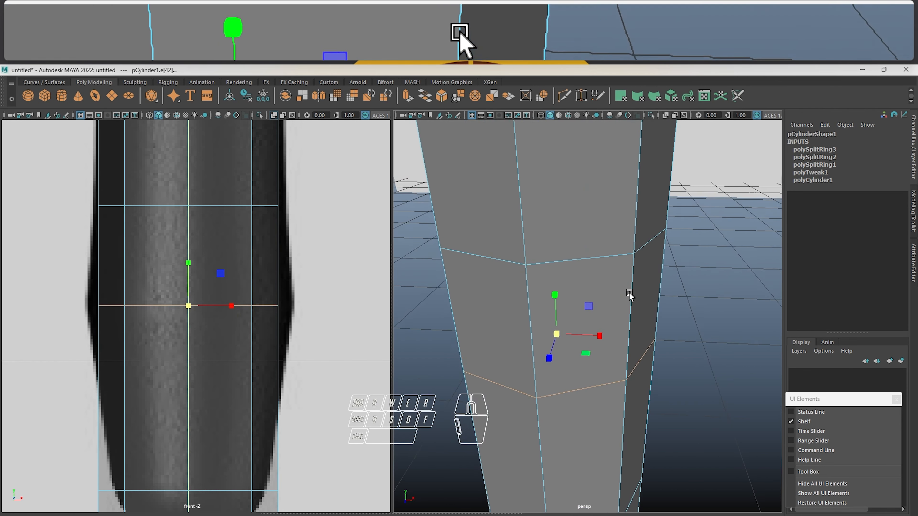
{"action": "left_click_drag", "start_coordinate": [556, 336], "coordinate": [588, 356]}
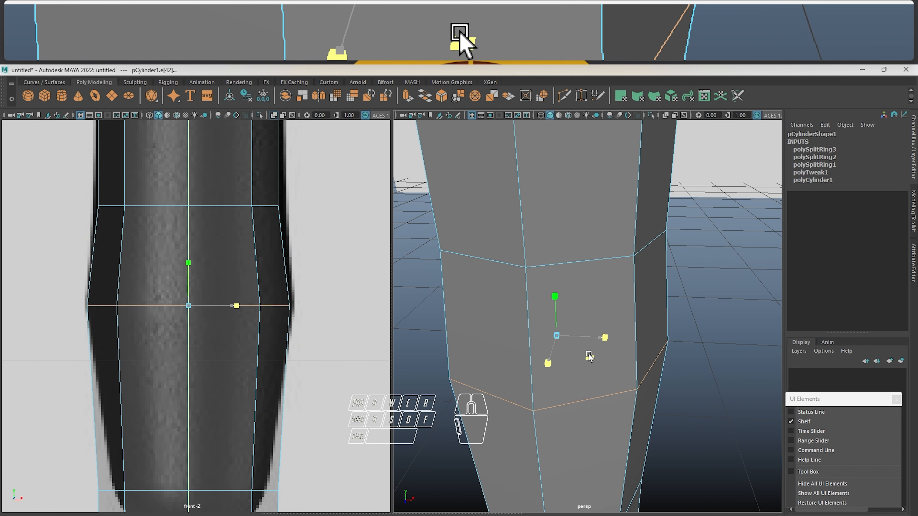
Scale the edge loop above the grip's widest point slightly outward to meet the reference outline
{"action": "middle_click_drag", "start_coordinate": [338, 312], "coordinate": [318, 294], "text": "alt"}
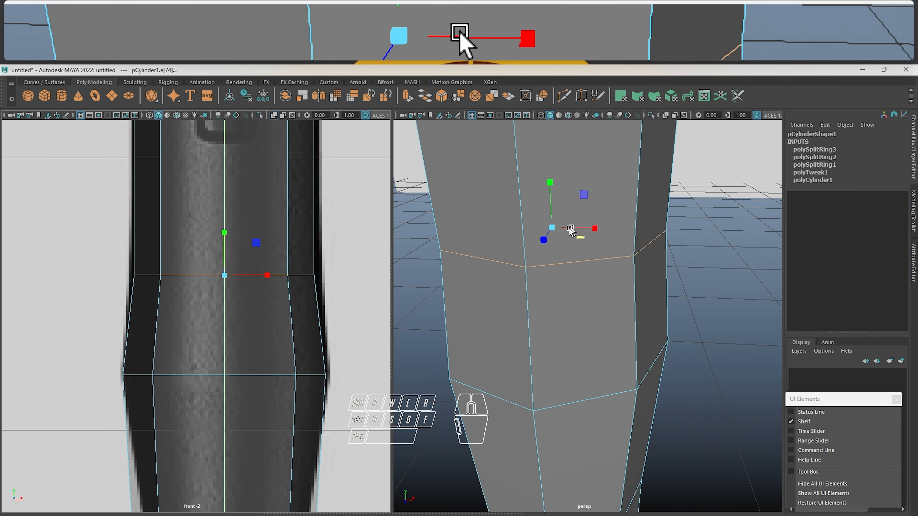
{"action": "left_click_drag", "start_coordinate": [551, 228], "coordinate": [563, 220]}
Select the vertices of the lower loop above the nib taper and scale them inward to match the reference outline
{"action": "middle_click_drag", "start_coordinate": [262, 363], "coordinate": [299, 163], "text": "alt"}
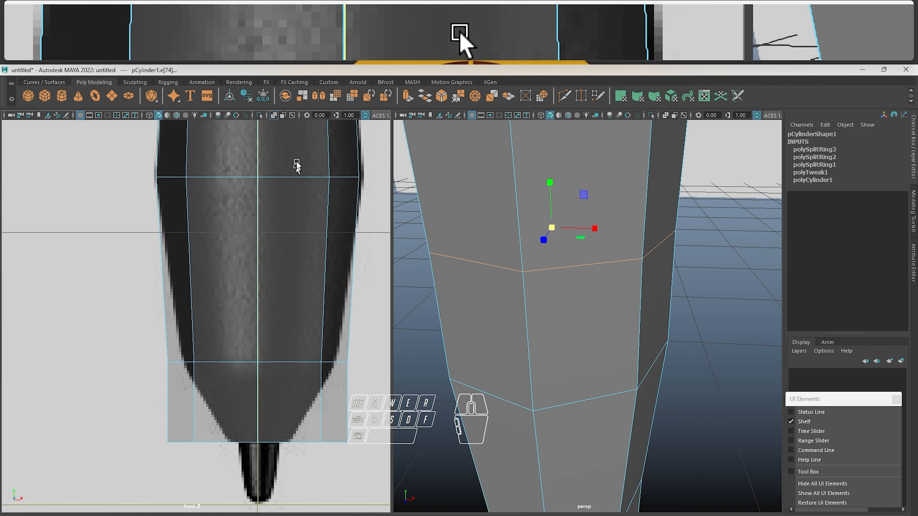
{"action": "double_click", "coordinate": [307, 357]}
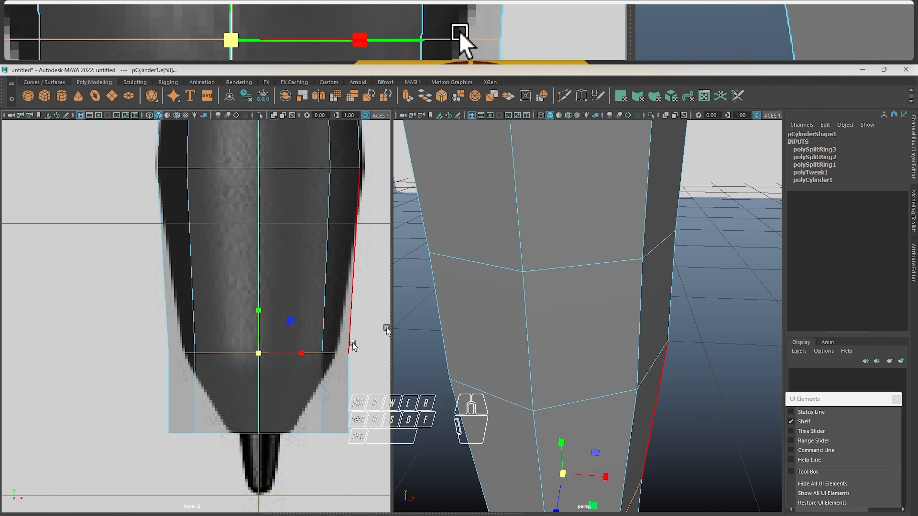
{"action": "middle_click_drag", "start_coordinate": [583, 356], "coordinate": [561, 246], "text": "alt"}
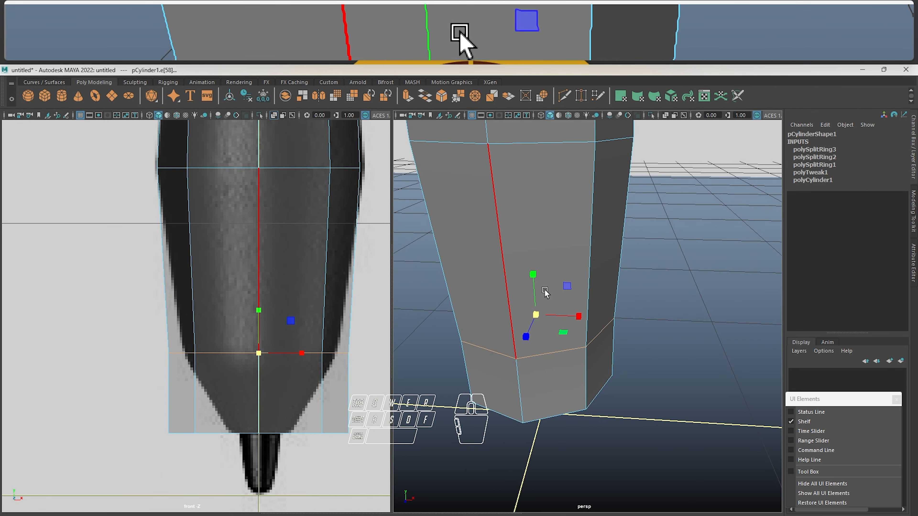
{"action": "right_click_drag", "start_coordinate": [529, 197], "coordinate": [426, 198]}
{"action": "left_click_drag", "start_coordinate": [115, 329], "coordinate": [372, 372]}
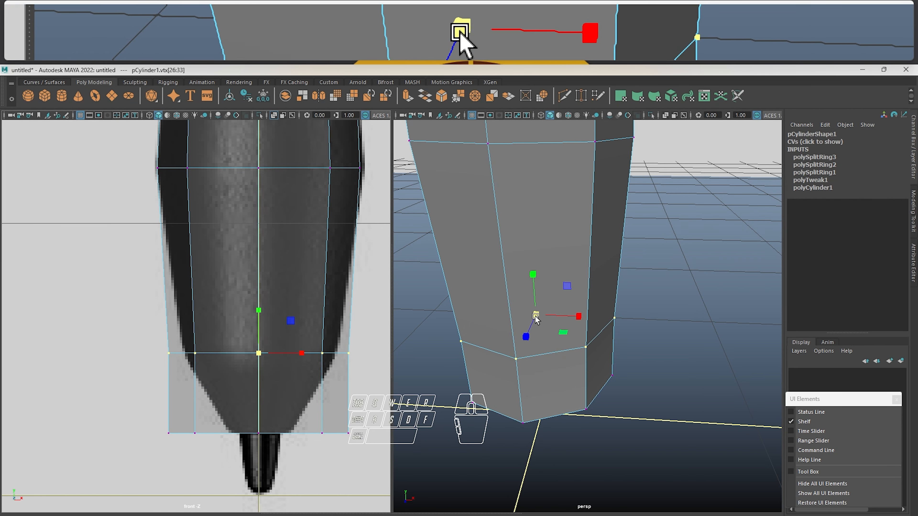
{"action": "left_click_drag", "start_coordinate": [535, 320], "coordinate": [516, 284]}
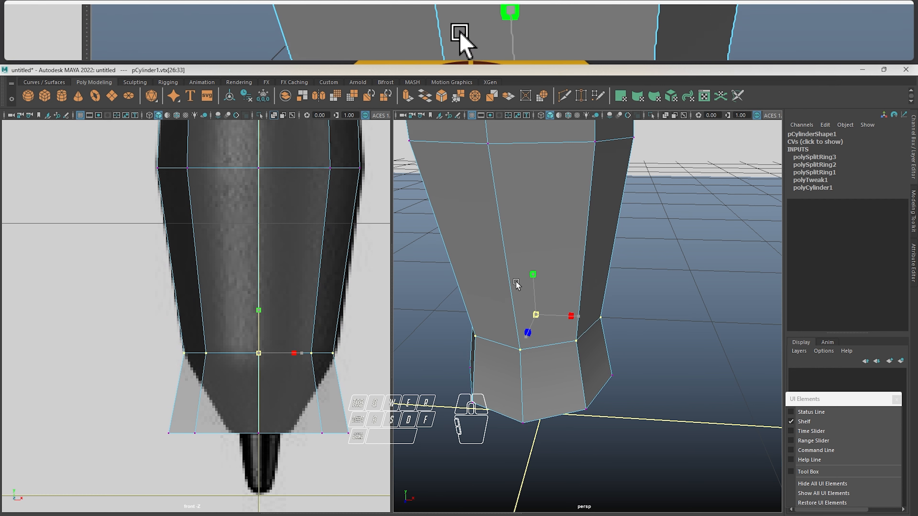
{"action": "key", "text": "w"}
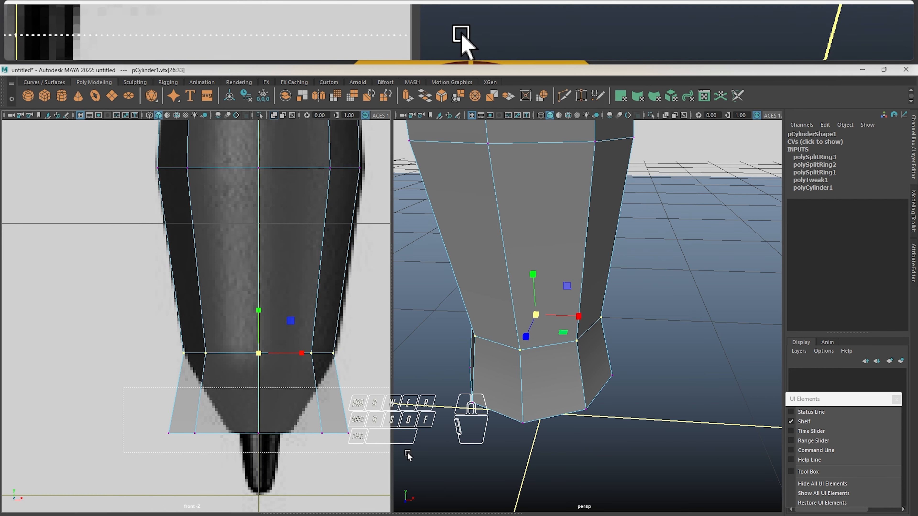
Select the ring of vertices at the body's lower end and scale it inward to the reference's width above the nib
{"action": "left_click_drag", "start_coordinate": [407, 455], "coordinate": [407, 454]}
{"action": "left_click_drag", "start_coordinate": [259, 434], "coordinate": [176, 485]}
{"action": "scroll", "coordinate": [302, 352], "scroll_direction": "down", "scroll_amount": 5}
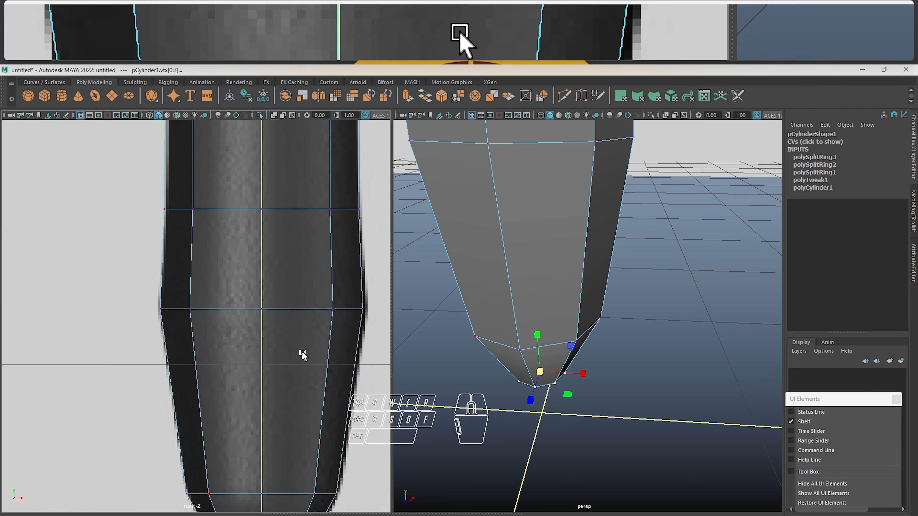
Examine how the body follows the reference pen from the grip to the top end in the front and perspective views
{"action": "middle_click_drag", "start_coordinate": [195, 218], "coordinate": [183, 383], "text": "alt"}
{"action": "middle_click_drag", "start_coordinate": [244, 217], "coordinate": [261, 361], "text": "alt"}
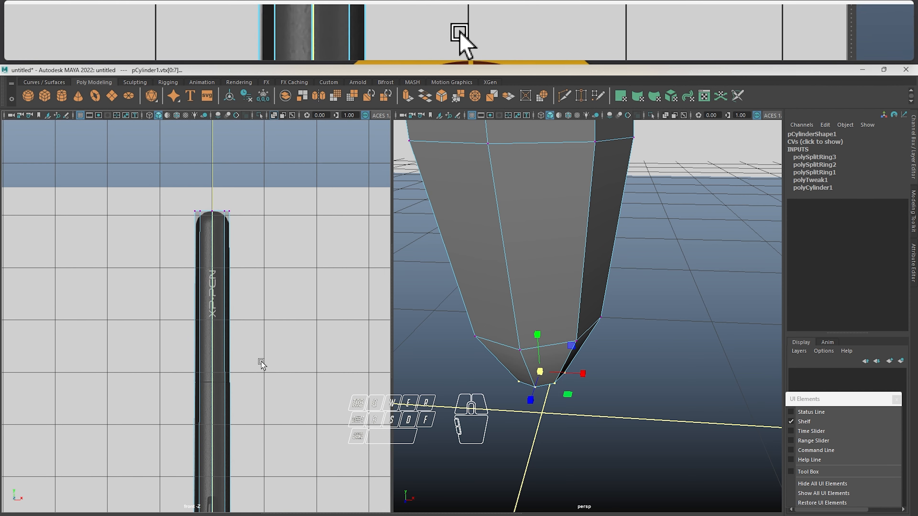
{"action": "middle_click_drag", "start_coordinate": [292, 253], "coordinate": [294, 335], "text": "alt"}
{"action": "middle_click_drag", "start_coordinate": [593, 219], "coordinate": [591, 322], "text": "alt"}
{"action": "scroll", "coordinate": [592, 302], "scroll_direction": "down", "scroll_amount": 5}
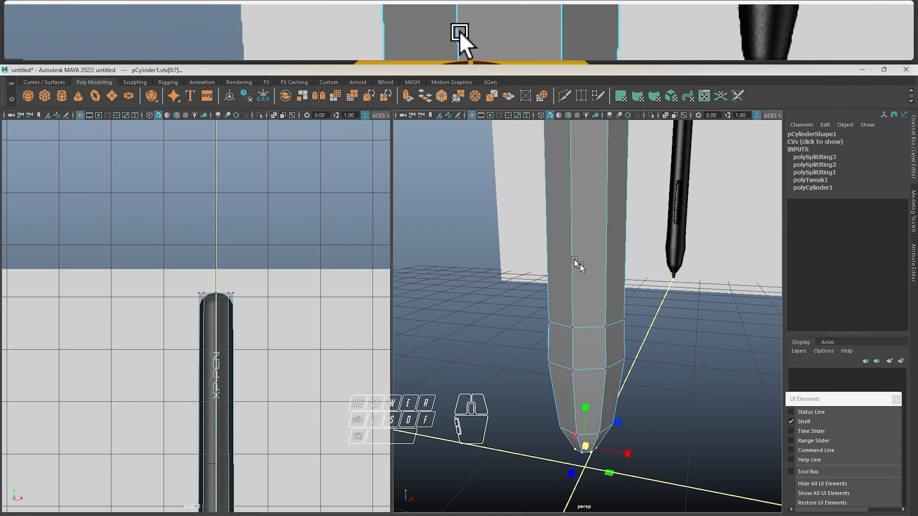
{"action": "middle_click_drag", "start_coordinate": [271, 336], "coordinate": [258, 97], "text": "alt"}
{"action": "scroll", "coordinate": [240, 225], "scroll_direction": "up", "scroll_amount": 3}
{"action": "middle_click_drag", "start_coordinate": [238, 225], "coordinate": [209, 286], "text": "alt"}
Insert an edge loop midway between the grip's widest point and the loop above the nib taper
{"action": "scroll", "coordinate": [209, 287], "scroll_direction": "up", "scroll_amount": 4}
{"action": "scroll", "coordinate": [210, 286], "scroll_direction": "up", "scroll_amount": 2}
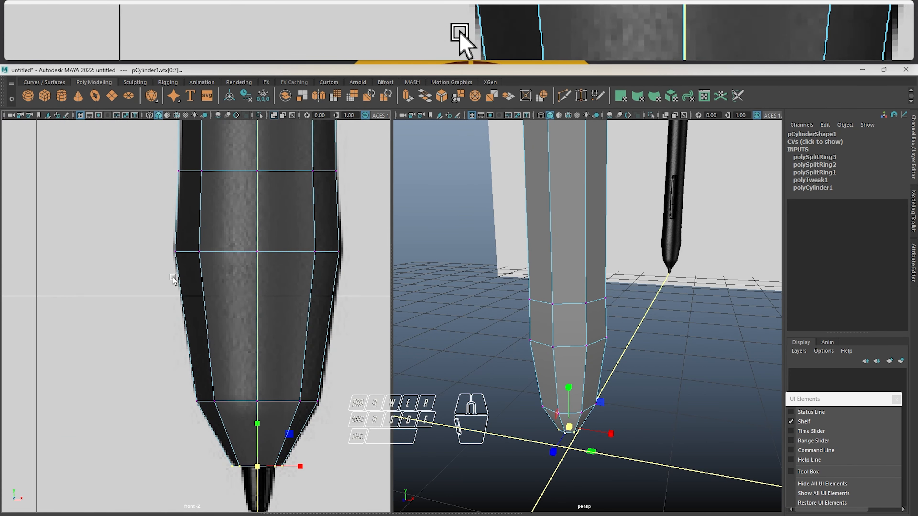
{"action": "scroll", "coordinate": [221, 278], "scroll_direction": "up", "scroll_amount": 2}
{"action": "middle_click_drag", "start_coordinate": [224, 286], "coordinate": [233, 283], "text": "alt"}
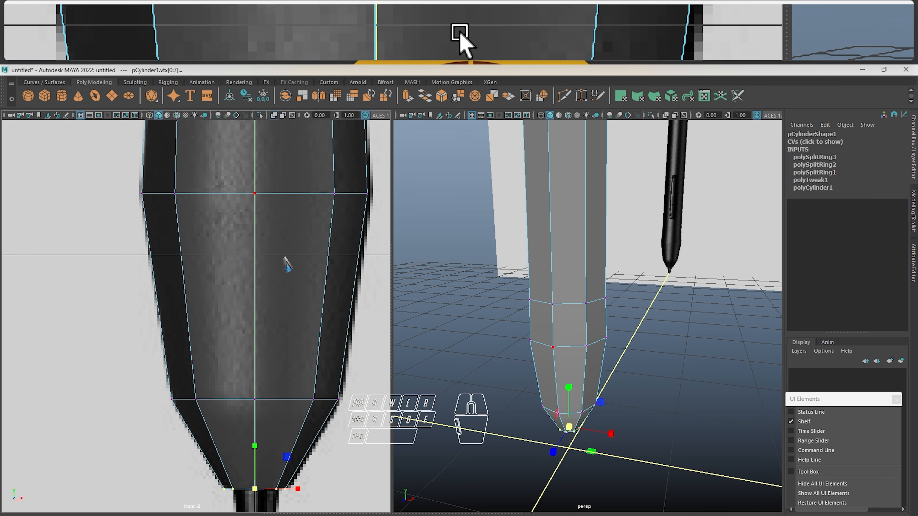
{"action": "right_click_drag", "start_coordinate": [277, 254], "coordinate": [260, 247]}
{"action": "left_click_drag", "start_coordinate": [256, 280], "coordinate": [255, 292]}
Leave the edge loop tool and scale the new mid-grip loop slightly outward to meet the reference outline
{"action": "key", "text": "w"}
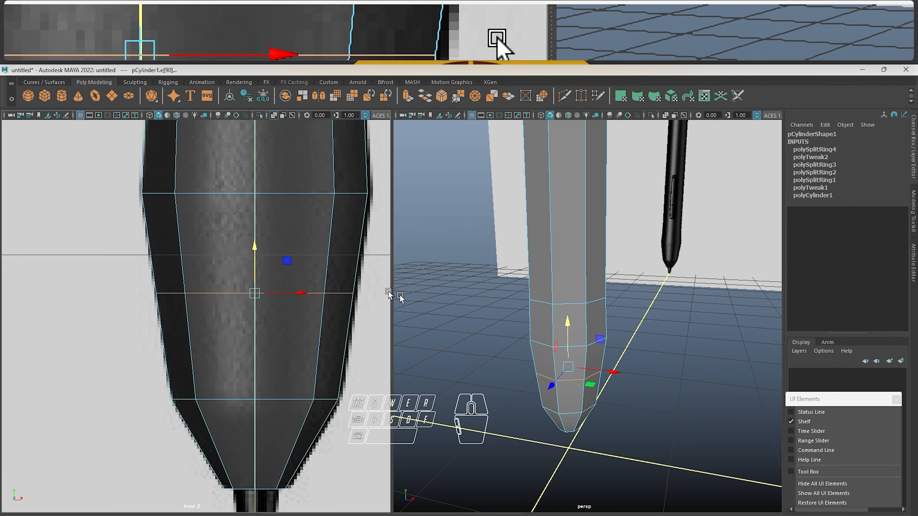
{"action": "key", "text": "e"}
{"action": "key", "text": "r"}
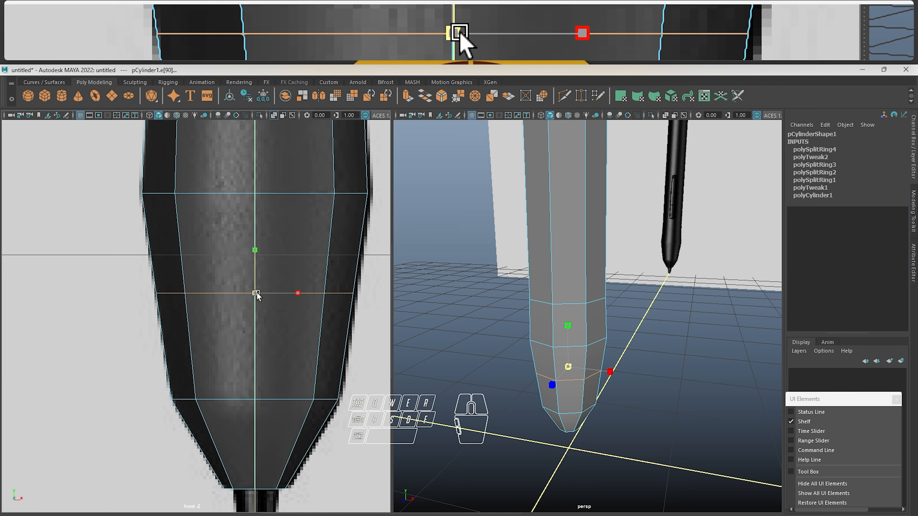
{"action": "left_click_drag", "start_coordinate": [257, 293], "coordinate": [264, 291]}
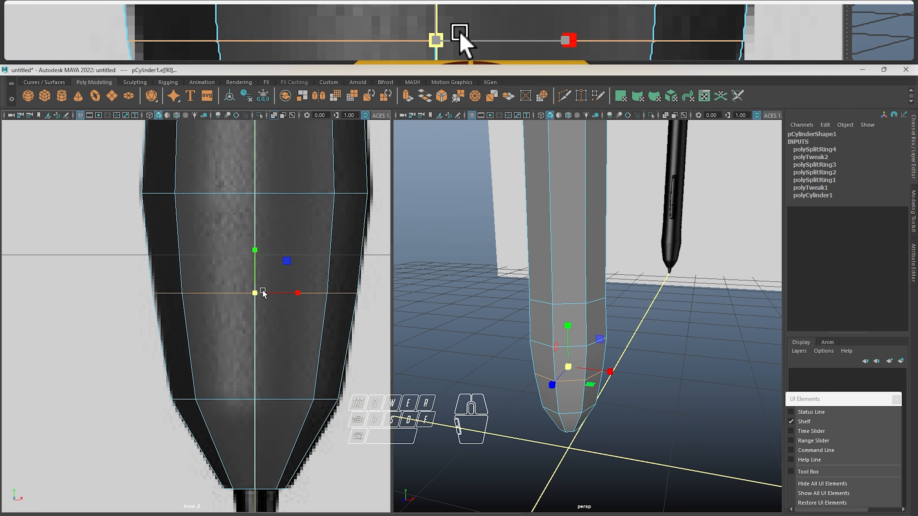
Compare the body's flat top end with the reference pen's rounded cap in the front view
{"action": "middle_click_drag", "start_coordinate": [276, 205], "coordinate": [272, 307], "text": "alt"}
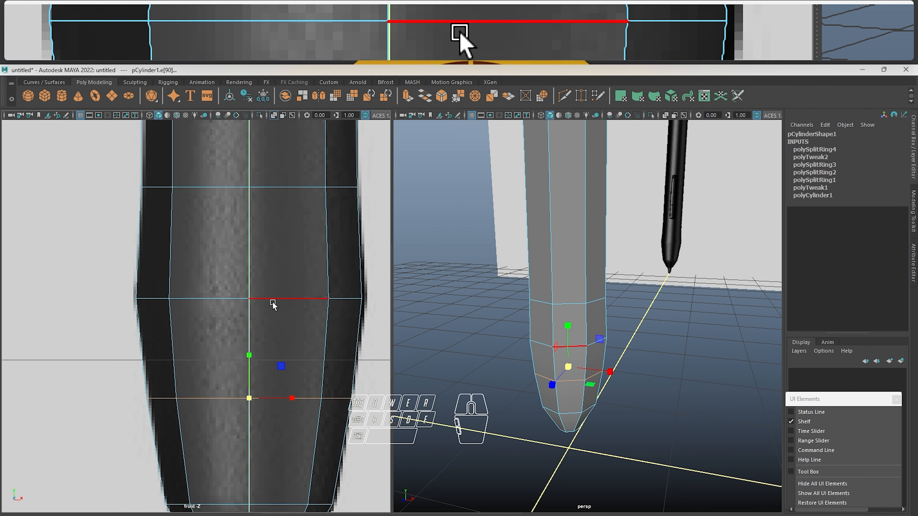
{"action": "middle_click_drag", "start_coordinate": [273, 258], "coordinate": [268, 359], "text": "alt"}
{"action": "right_click_drag", "start_coordinate": [268, 360], "coordinate": [279, 246], "text": "alt"}
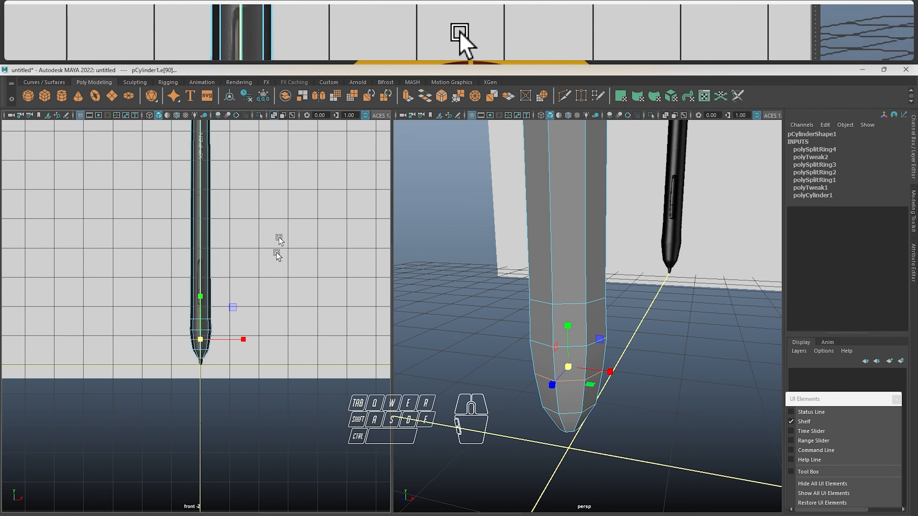
{"action": "middle_click_drag", "start_coordinate": [279, 245], "coordinate": [282, 436], "text": "alt"}
{"action": "scroll", "coordinate": [244, 289], "scroll_direction": "up", "scroll_amount": 10}
{"action": "middle_click_drag", "start_coordinate": [261, 217], "coordinate": [211, 254], "text": "alt"}
{"action": "scroll", "coordinate": [235, 354], "scroll_direction": "up", "scroll_amount": 2}
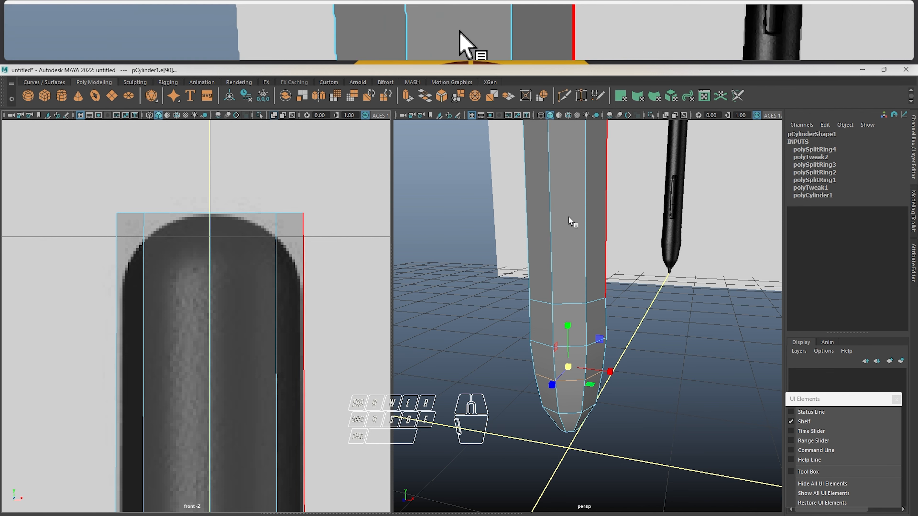
Select the whole edge loop around the body's top rim and bevel it
{"action": "middle_click_drag", "start_coordinate": [569, 267], "coordinate": [551, 428], "text": "alt"}
{"action": "middle_click_drag", "start_coordinate": [515, 133], "coordinate": [533, 354], "text": "alt"}
{"action": "middle_click_drag", "start_coordinate": [571, 162], "coordinate": [558, 412], "text": "alt"}
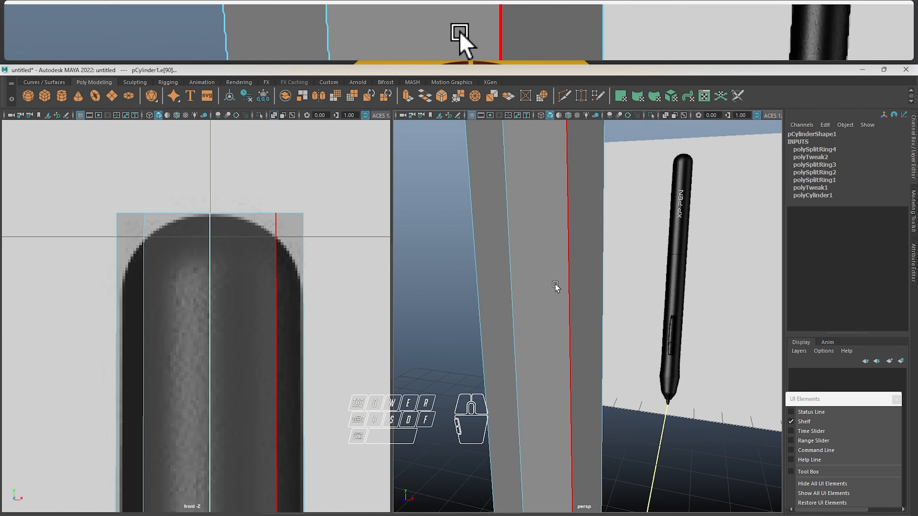
{"action": "middle_click_drag", "start_coordinate": [556, 195], "coordinate": [548, 433], "text": "alt"}
{"action": "middle_click_drag", "start_coordinate": [549, 151], "coordinate": [548, 266], "text": "alt"}
{"action": "left_click_drag", "start_coordinate": [547, 266], "coordinate": [550, 378], "text": "alt"}
{"action": "middle_click_drag", "start_coordinate": [550, 378], "coordinate": [551, 275], "text": "alt"}
{"action": "left_click_drag", "start_coordinate": [551, 275], "coordinate": [564, 220], "text": "alt"}
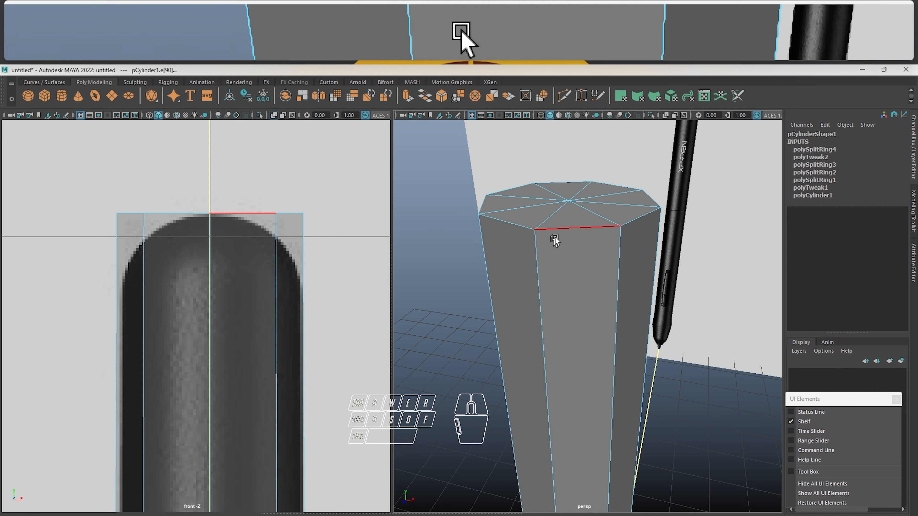
{"action": "right_click_drag", "start_coordinate": [564, 232], "coordinate": [571, 208]}
{"action": "double_click", "coordinate": [571, 233]}
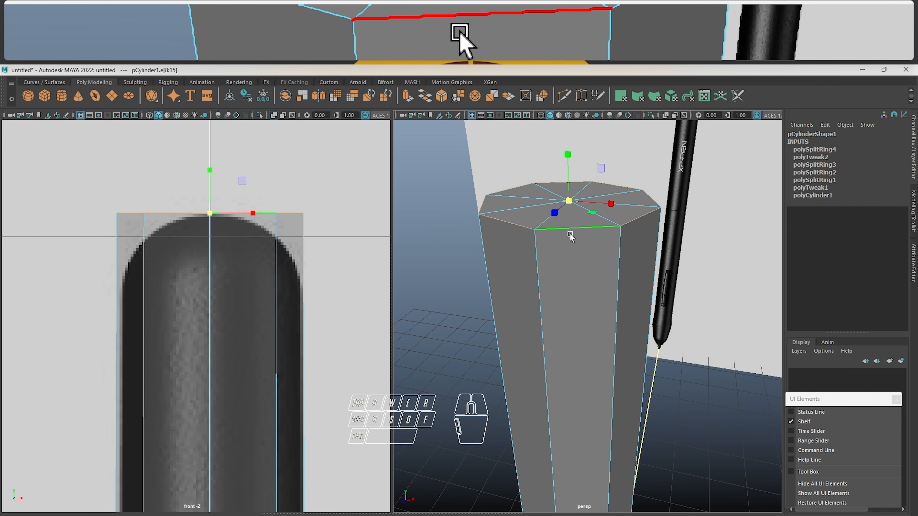
{"action": "left_click_drag", "start_coordinate": [569, 233], "coordinate": [533, 228], "text": "alt"}
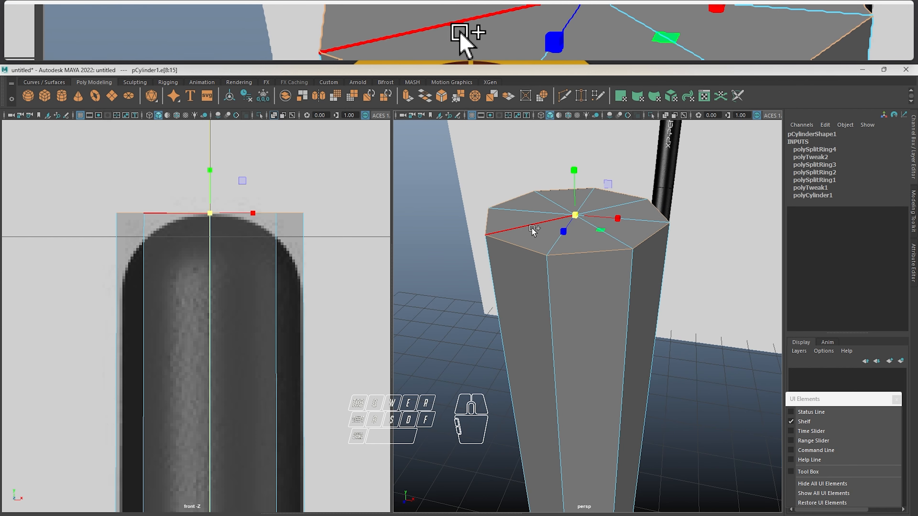
{"action": "right_click_drag", "start_coordinate": [531, 228], "coordinate": [578, 234], "text": "shift"}
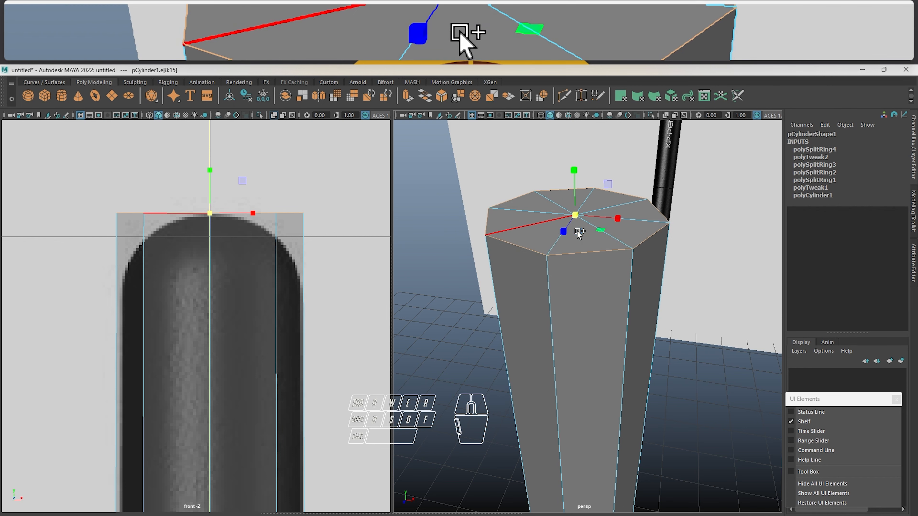
{"action": "left_click_drag", "start_coordinate": [198, 232], "coordinate": [195, 204], "text": "alt"}
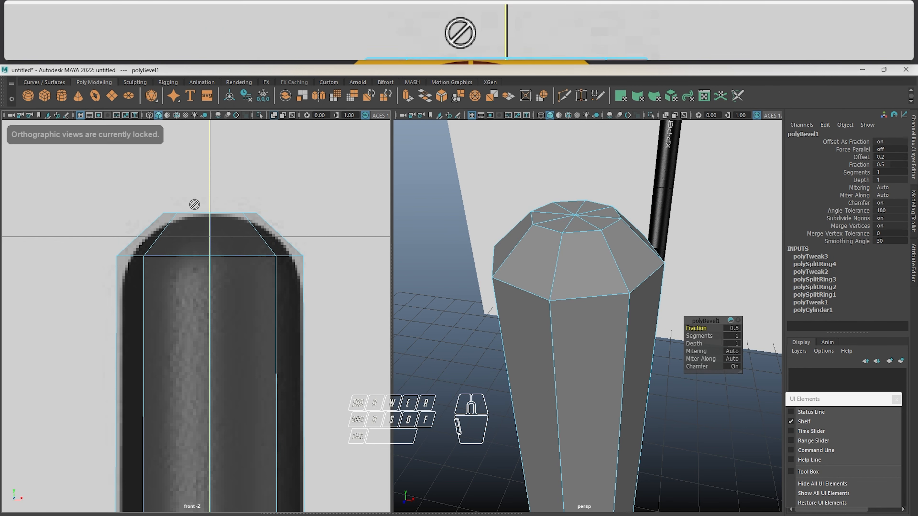
Set the top rim bevel's fraction to 0.8 and its segments to 3
{"action": "mouse_move", "coordinate": [677, 276]}
{"action": "left_mouse_down", "text": "alt"}
{"action": "mouse_move", "coordinate": [678, 250]}
{"action": "mouse_move", "coordinate": [657, 242]}
{"action": "mouse_move", "coordinate": [678, 267]}
{"action": "left_mouse_up", "text": "alt"}
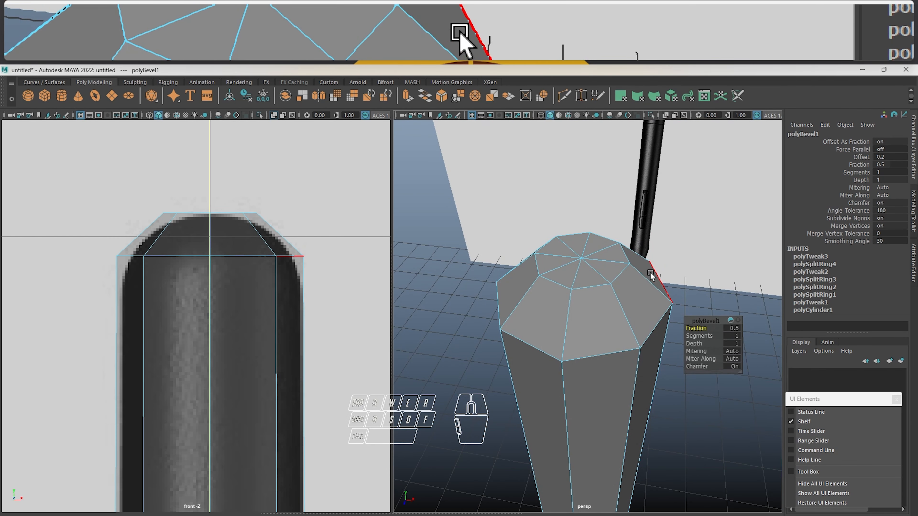
{"action": "left_click_drag", "start_coordinate": [614, 322], "coordinate": [613, 285], "text": "alt"}
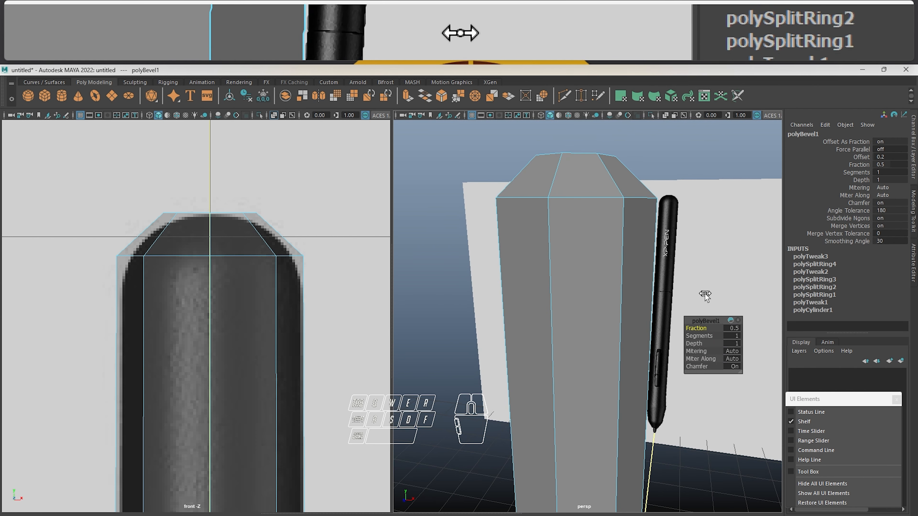
{"action": "left_click_drag", "start_coordinate": [711, 318], "coordinate": [712, 259]}
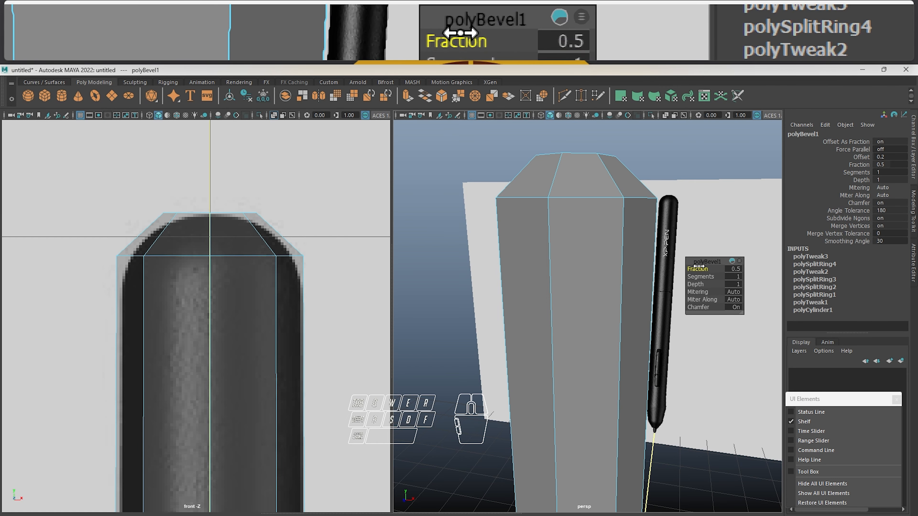
{"action": "mouse_move", "coordinate": [699, 267]}
{"action": "left_mouse_down"}
{"action": "mouse_move", "coordinate": [708, 267]}
{"action": "mouse_move", "coordinate": [700, 267]}
{"action": "left_mouse_up"}
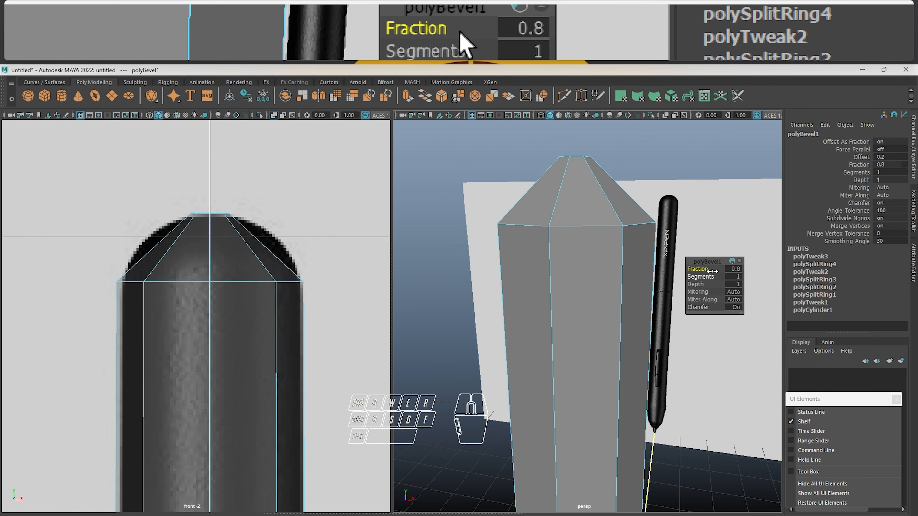
{"action": "left_click_drag", "start_coordinate": [696, 277], "coordinate": [713, 275]}
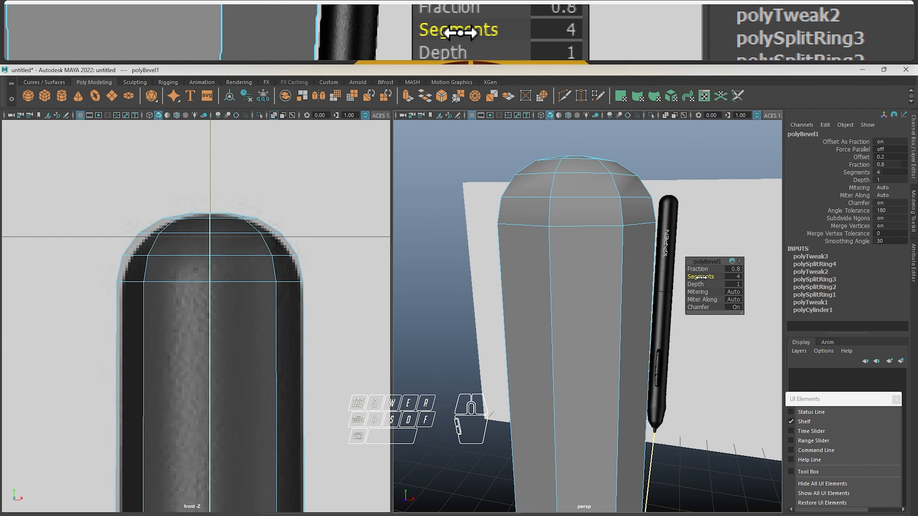
{"action": "mouse_move", "coordinate": [701, 277]}
{"action": "left_mouse_down"}
{"action": "mouse_move", "coordinate": [737, 277]}
{"action": "mouse_move", "coordinate": [688, 274]}
{"action": "mouse_move", "coordinate": [781, 270]}
{"action": "mouse_move", "coordinate": [697, 264]}
{"action": "left_mouse_up"}
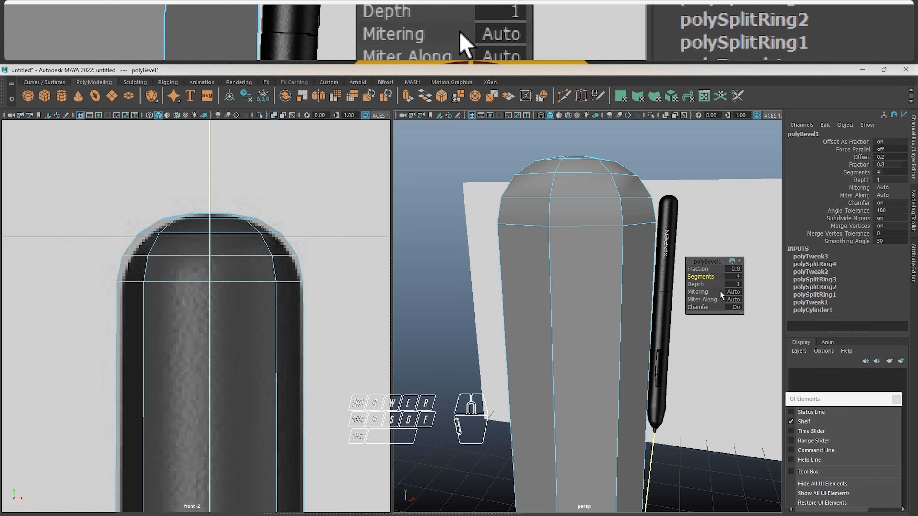
{"action": "left_click_drag", "start_coordinate": [699, 275], "coordinate": [697, 276]}
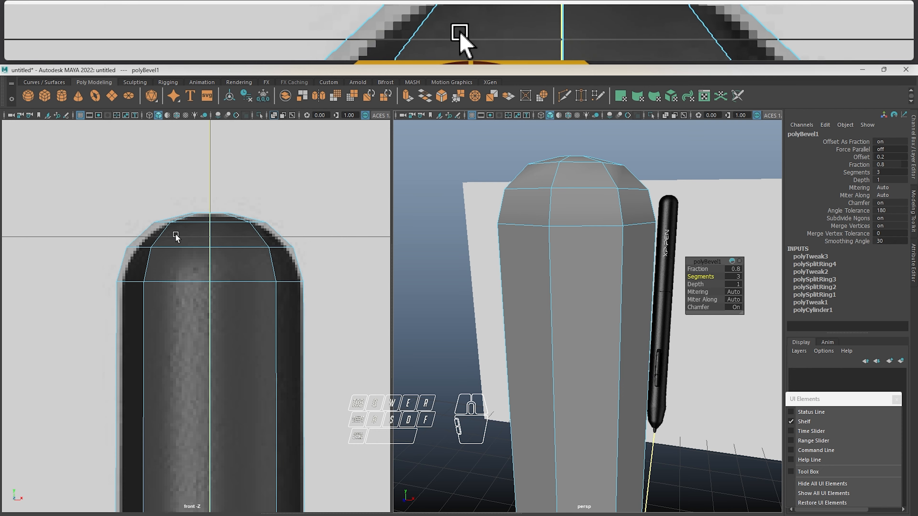
Leave edge component mode on the pen body and return to object mode
{"action": "middle_click_drag", "start_coordinate": [223, 382], "coordinate": [234, 280], "text": "alt"}
{"action": "scroll", "coordinate": [661, 335], "scroll_direction": "down", "scroll_amount": 5}
{"action": "middle_click_drag", "start_coordinate": [661, 335], "coordinate": [600, 318], "text": "alt"}
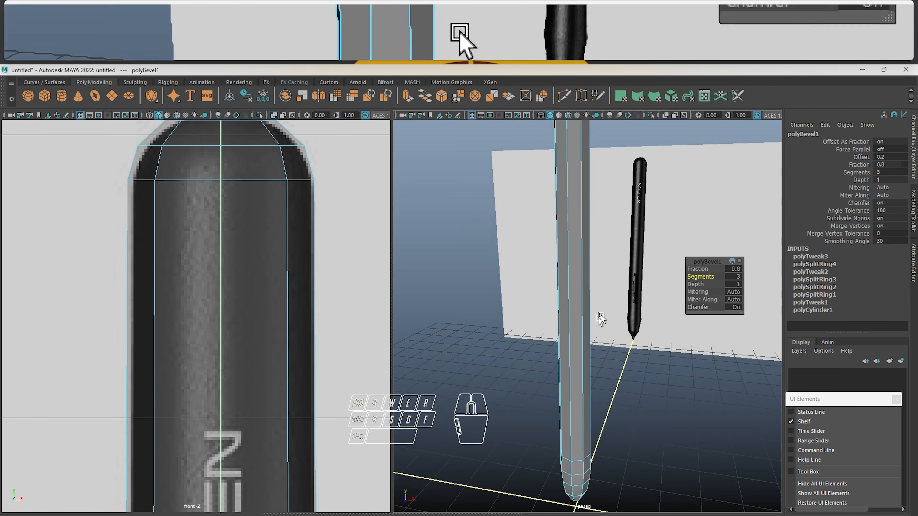
{"action": "left_click_drag", "start_coordinate": [600, 318], "coordinate": [623, 309], "text": "alt"}
{"action": "right_click_drag", "start_coordinate": [575, 324], "coordinate": [612, 282]}
{"action": "left_click", "coordinate": [617, 276]}
Examine the shaded pen body in perspective and compare its lower end with the reference nib in the front view
{"action": "scroll", "coordinate": [596, 342], "scroll_direction": "down", "scroll_amount": 3}
{"action": "left_click_drag", "start_coordinate": [596, 346], "coordinate": [647, 381], "text": "alt"}
{"action": "scroll", "coordinate": [600, 375], "scroll_direction": "up", "scroll_amount": 5}
{"action": "left_click", "coordinate": [615, 324]}
{"action": "middle_click_drag", "start_coordinate": [603, 392], "coordinate": [598, 312], "text": "alt"}
{"action": "scroll", "coordinate": [246, 392], "scroll_direction": "down", "scroll_amount": 1}
{"action": "middle_click_drag", "start_coordinate": [245, 391], "coordinate": [175, 428], "text": "alt"}
{"action": "scroll", "coordinate": [257, 318], "scroll_direction": "down", "scroll_amount": 8}
{"action": "scroll", "coordinate": [235, 171], "scroll_direction": "up", "scroll_amount": 5}
{"action": "scroll", "coordinate": [177, 326], "scroll_direction": "up", "scroll_amount": 6}
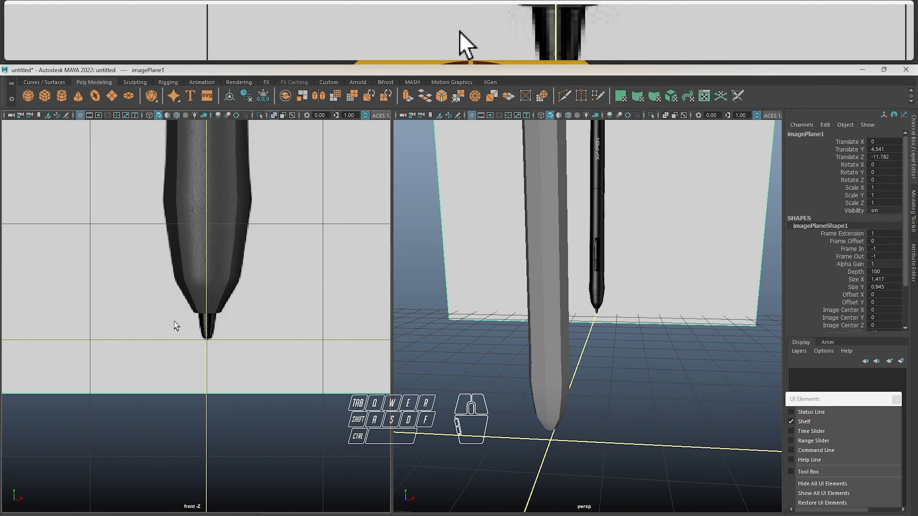
Select the pen body to inspect its wireframe around the tip in both views, and clear the selection
{"action": "left_click", "coordinate": [239, 225]}
{"action": "middle_click_drag", "start_coordinate": [295, 302], "coordinate": [254, 313], "text": "alt"}
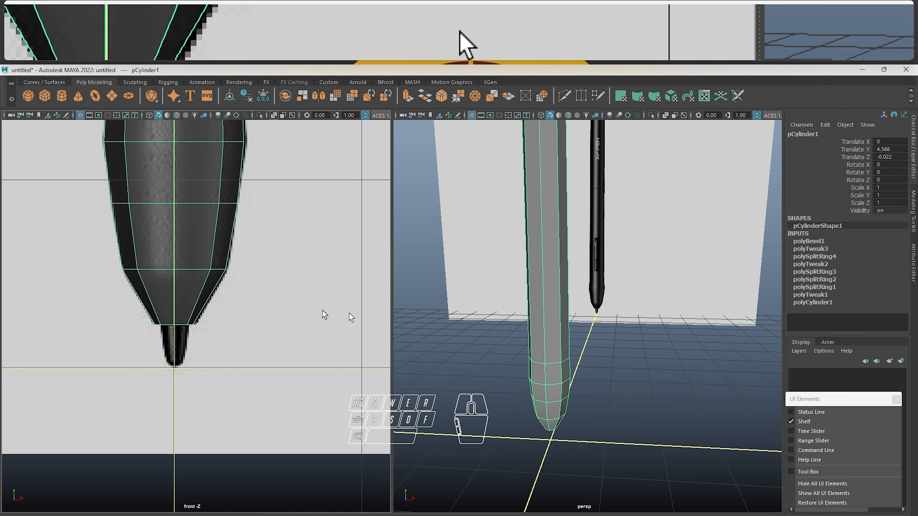
{"action": "middle_click_drag", "start_coordinate": [615, 367], "coordinate": [541, 327], "text": "alt"}
{"action": "scroll", "coordinate": [542, 327], "scroll_direction": "down", "scroll_amount": 3}
{"action": "left_click_drag", "start_coordinate": [542, 327], "coordinate": [539, 340], "text": "alt"}
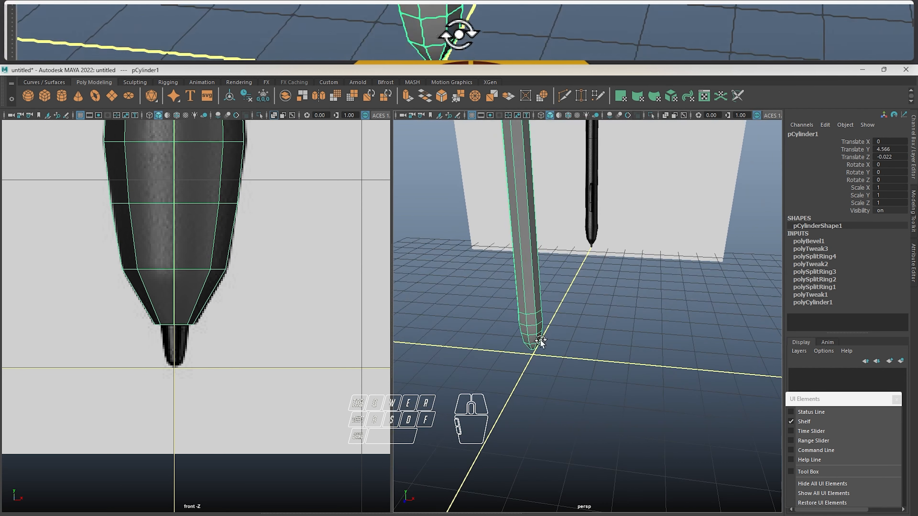
{"action": "middle_click_drag", "start_coordinate": [540, 340], "coordinate": [545, 378], "text": "alt"}
{"action": "left_click", "coordinate": [548, 378]}
{"action": "scroll", "coordinate": [578, 387], "scroll_direction": "down", "scroll_amount": 5}
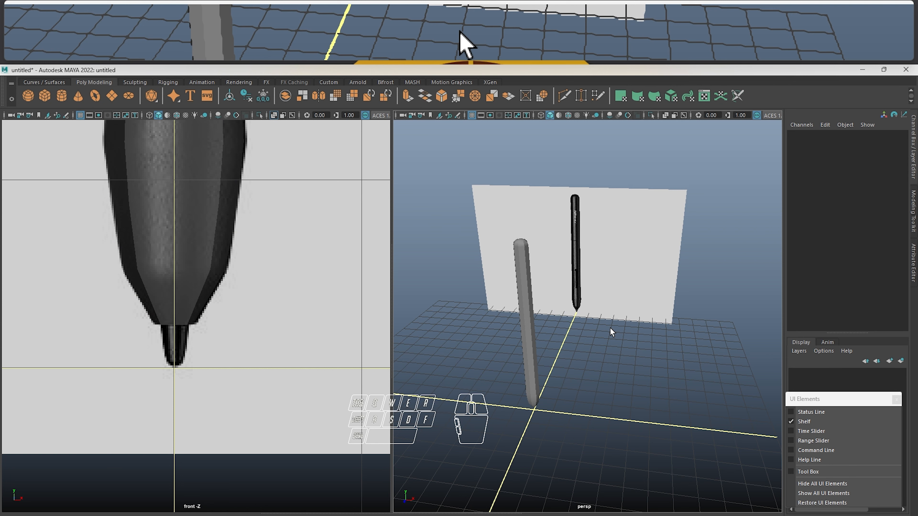
Create a small polygon cylinder on the grid beside the pen's tip, about 0.18 in radius and 0.81 high
{"action": "right_click_drag", "start_coordinate": [610, 328], "coordinate": [618, 242], "text": "shift"}
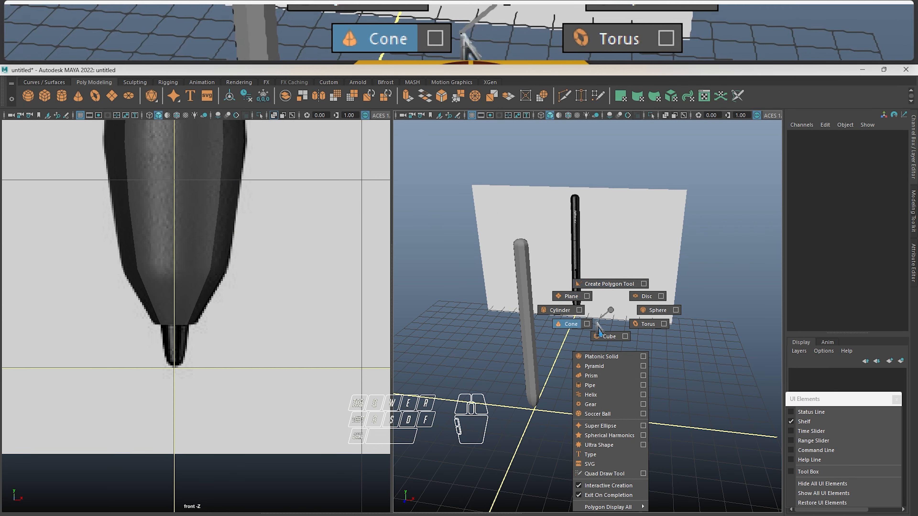
{"action": "right_click_drag", "start_coordinate": [545, 312], "coordinate": [545, 312], "text": "shift"}
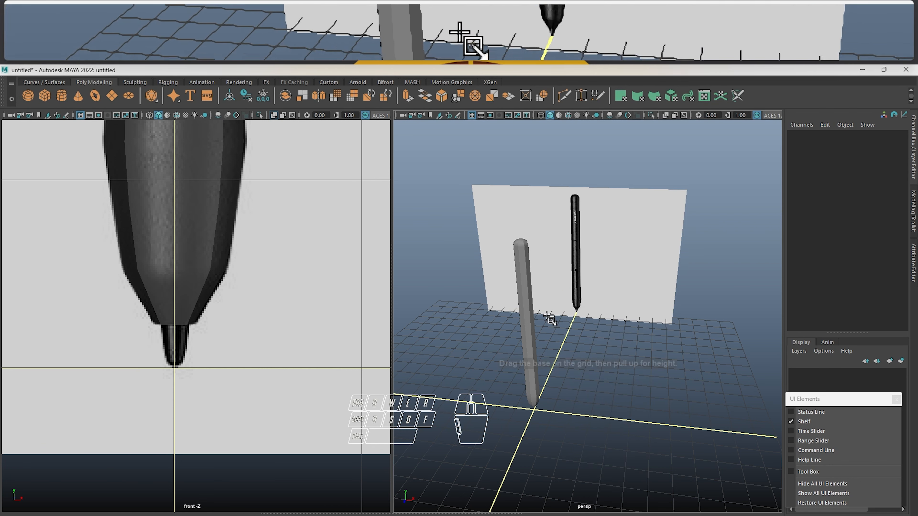
{"action": "scroll", "coordinate": [607, 323], "scroll_direction": "up", "scroll_amount": 6}
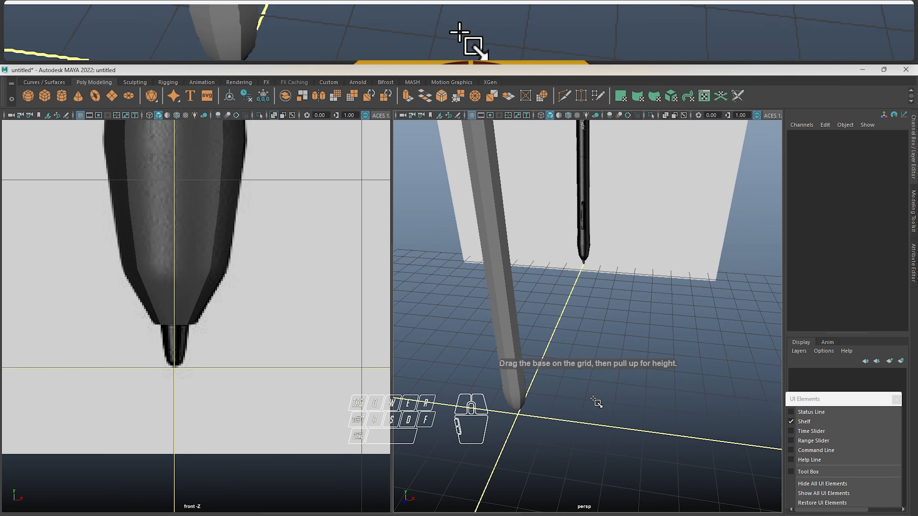
{"action": "left_click_drag", "start_coordinate": [592, 403], "coordinate": [610, 414]}
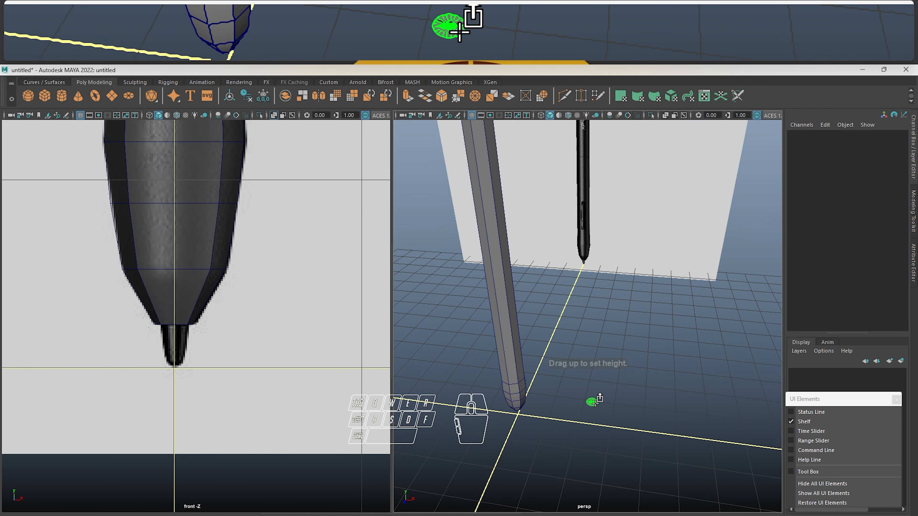
{"action": "left_click_drag", "start_coordinate": [595, 404], "coordinate": [556, 374]}
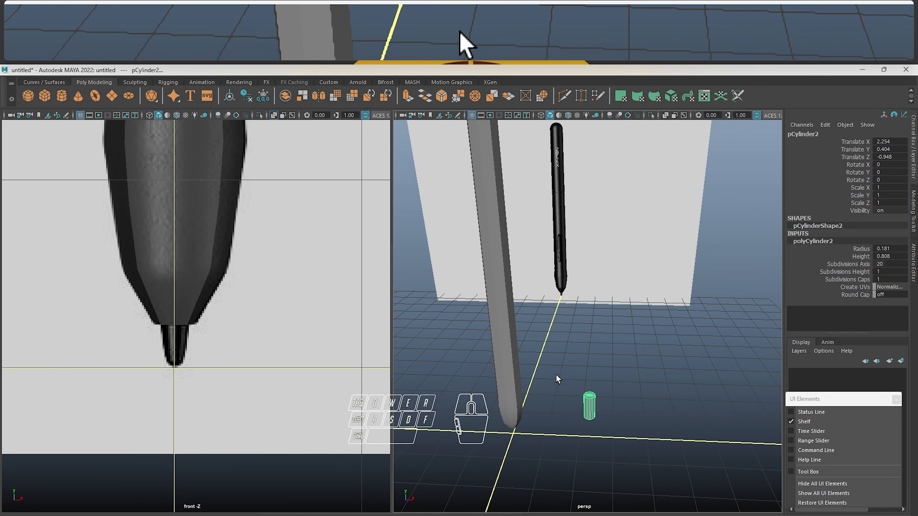
{"action": "scroll", "coordinate": [190, 315], "scroll_direction": "down", "scroll_amount": 8}
{"action": "scroll", "coordinate": [227, 306], "scroll_direction": "up", "scroll_amount": 4}
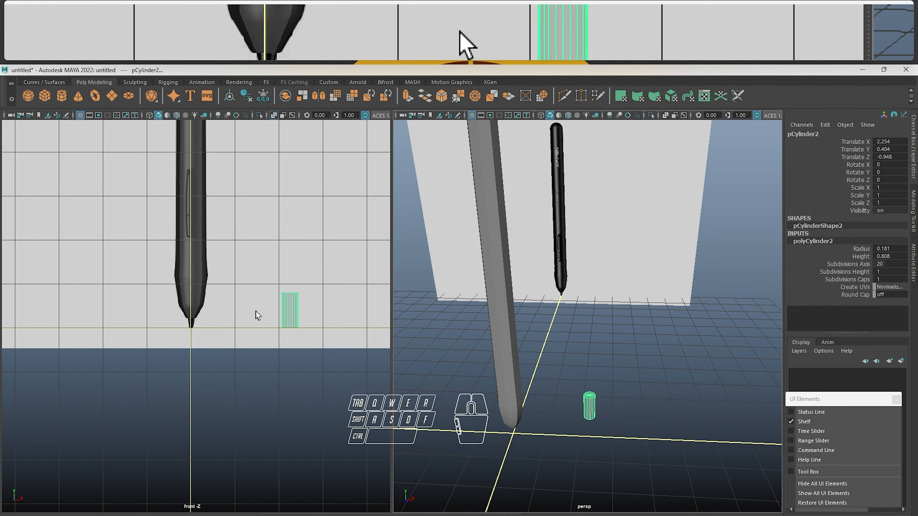
Move the new cylinder toward the pen and set its Translate X, Y and Z to 0
{"action": "scroll", "coordinate": [256, 314], "scroll_direction": "up", "scroll_amount": 3}
{"action": "key", "text": "w"}
{"action": "left_click_drag", "start_coordinate": [372, 308], "coordinate": [336, 307]}
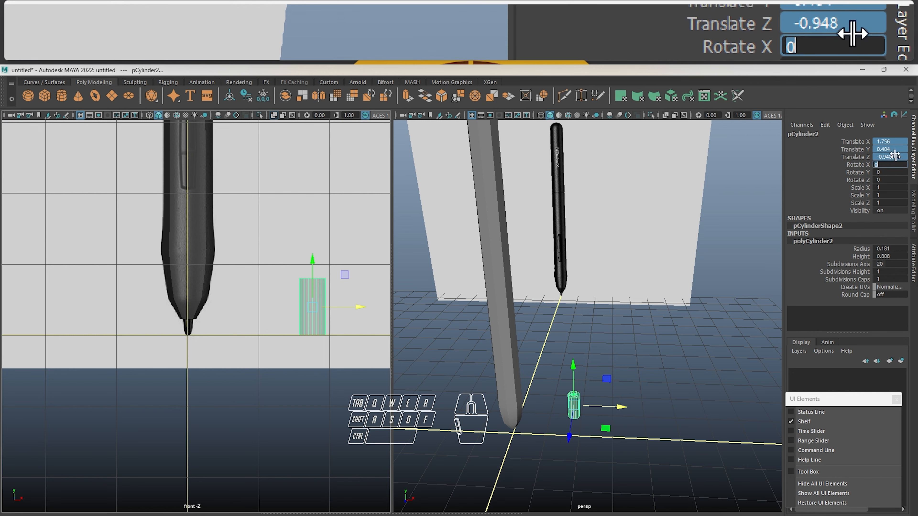
{"action": "type", "text": "0"}
{"action": "key", "text": "Return"}
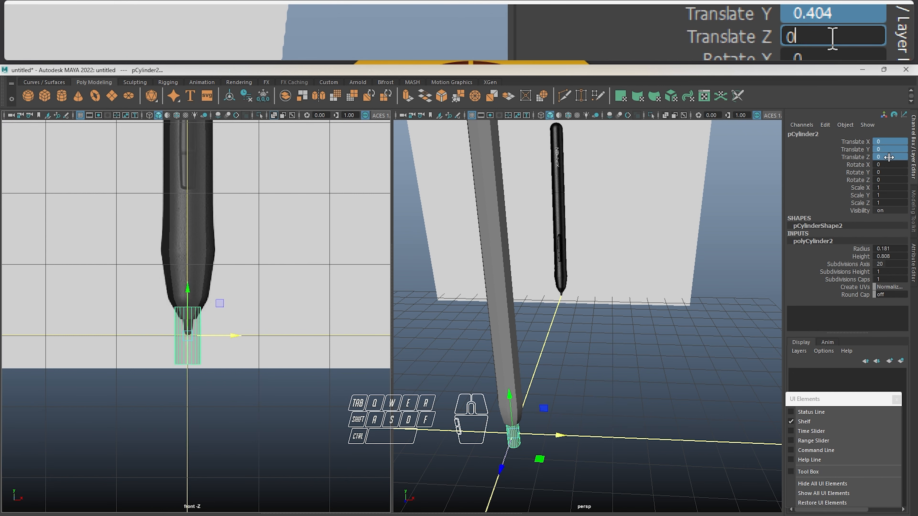
Give the nib cylinder 8 axis subdivisions and a radius of 0.06
{"action": "scroll", "coordinate": [365, 365], "scroll_direction": "up", "scroll_amount": 5}
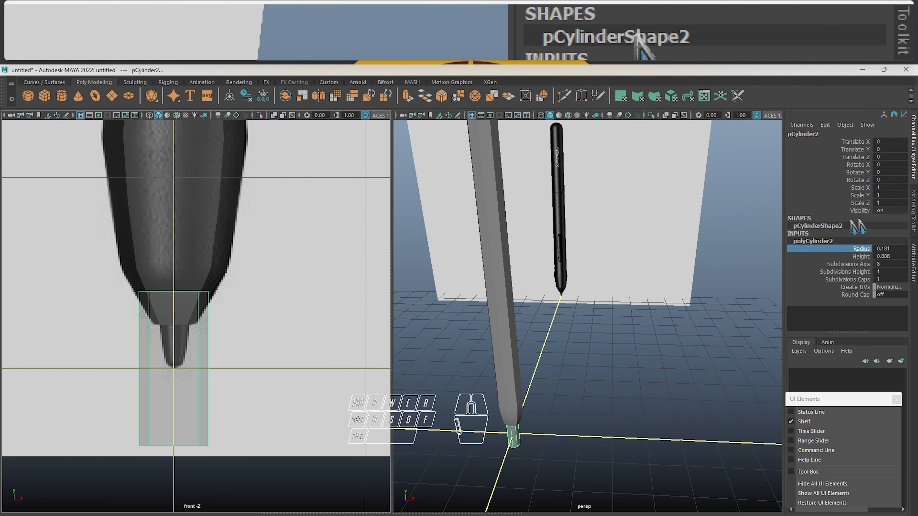
{"action": "left_click", "coordinate": [861, 249]}
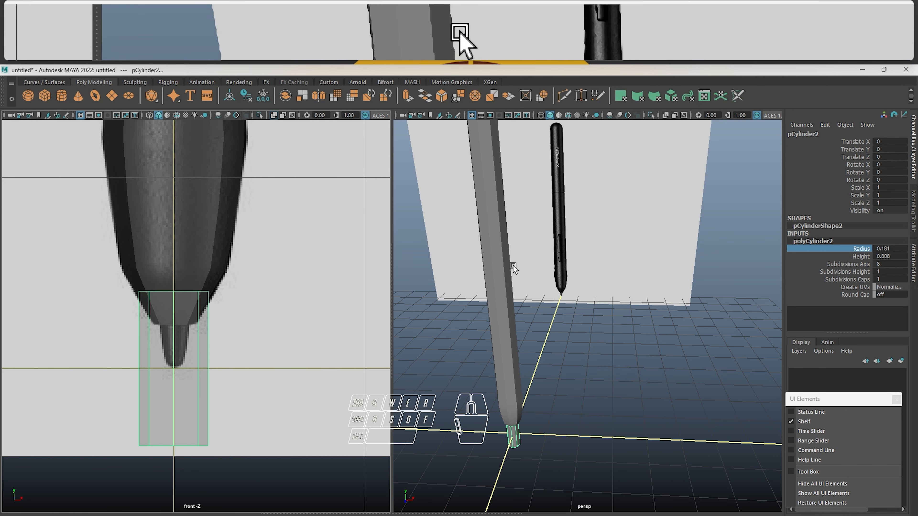
{"action": "middle_click_drag", "start_coordinate": [513, 265], "coordinate": [511, 268]}
{"action": "key", "text": "ctrl+z"}
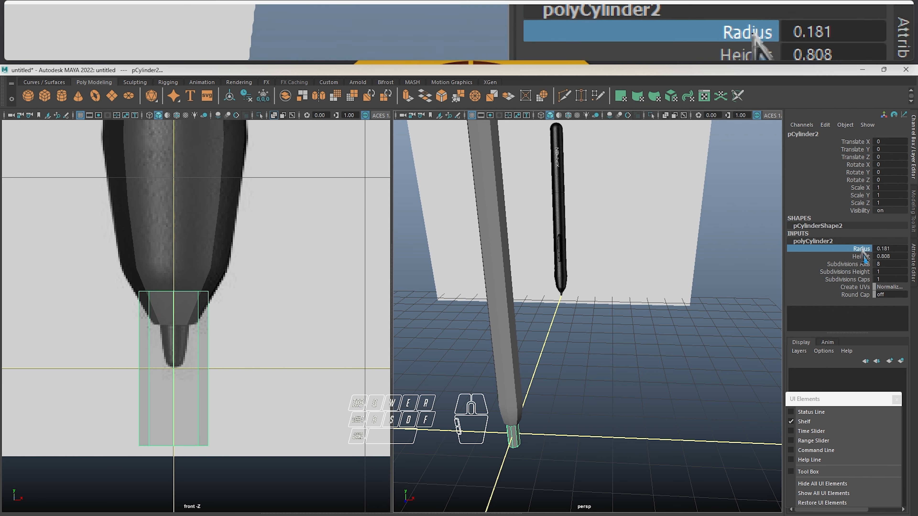
{"action": "mouse_move", "coordinate": [648, 279]}
{"action": "middle_mouse_down"}
{"action": "mouse_move", "coordinate": [660, 277]}
{"action": "mouse_move", "coordinate": [650, 280]}
{"action": "middle_mouse_up"}
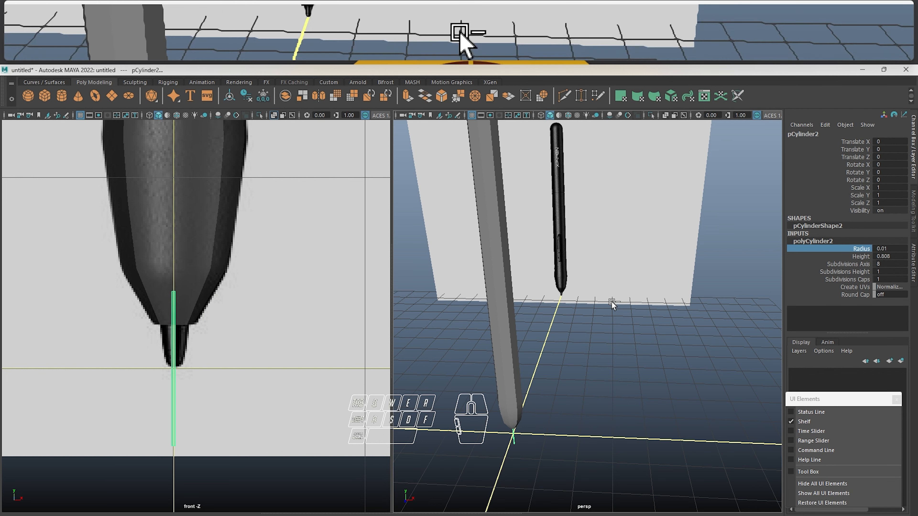
{"action": "mouse_move", "coordinate": [596, 310]}
{"action": "middle_mouse_down"}
{"action": "mouse_move", "coordinate": [615, 312]}
{"action": "mouse_move", "coordinate": [601, 311]}
{"action": "middle_mouse_up"}
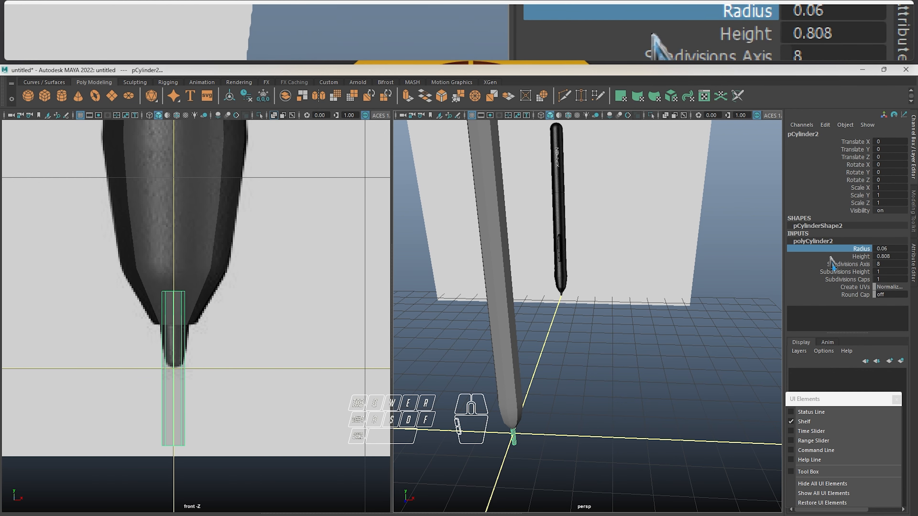
Set the nib cylinder's height to 0.268 and raise it to Translate Y 0.13, over the reference nib
{"action": "left_click", "coordinate": [861, 256]}
{"action": "middle_click_drag", "start_coordinate": [620, 307], "coordinate": [598, 308]}
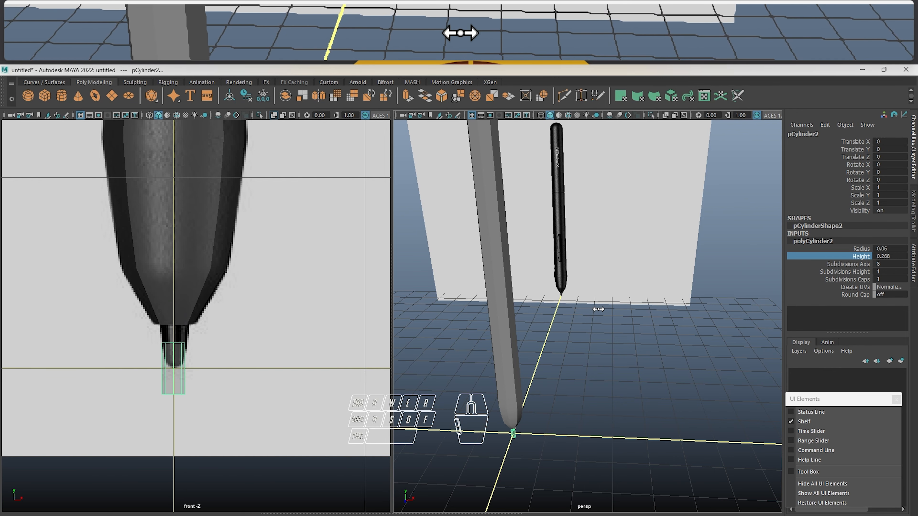
{"action": "key", "text": "w"}
{"action": "scroll", "coordinate": [159, 369], "scroll_direction": "up", "scroll_amount": 2}
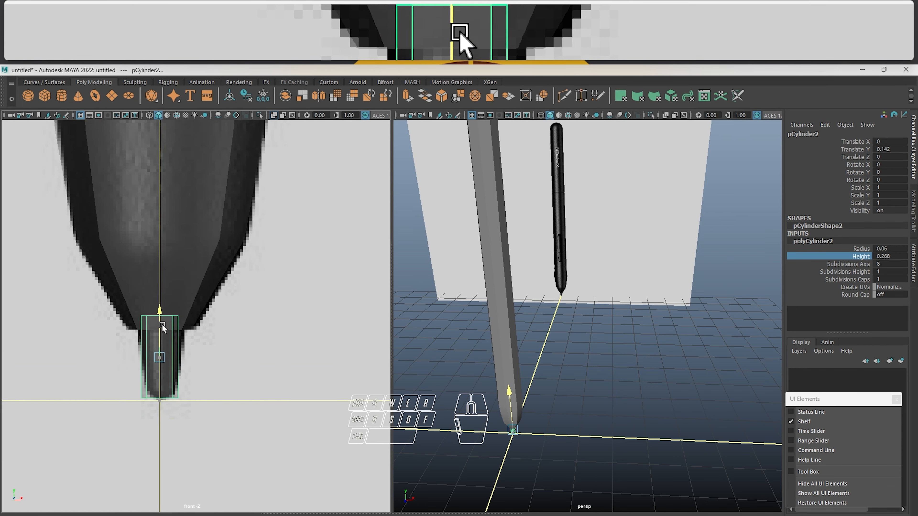
{"action": "scroll", "coordinate": [164, 331], "scroll_direction": "up", "scroll_amount": 2}
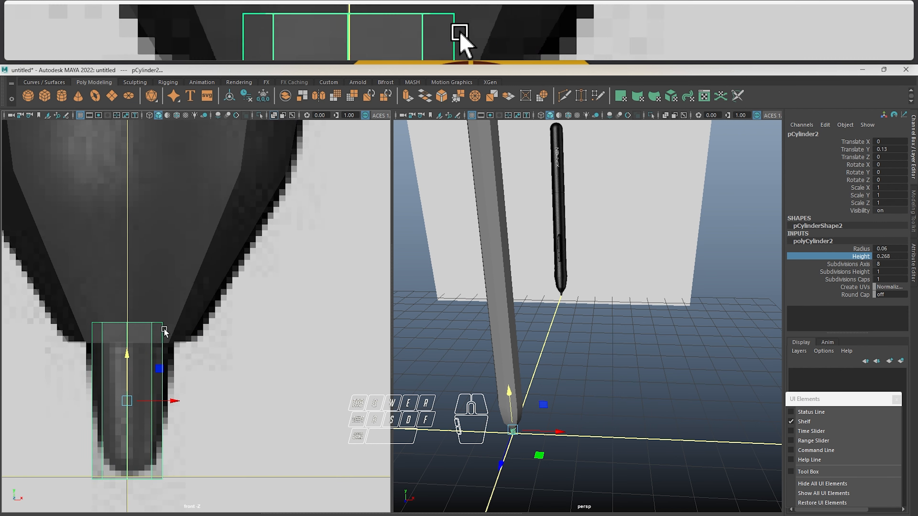
{"action": "scroll", "coordinate": [125, 341], "scroll_direction": "up", "scroll_amount": 2}
{"action": "middle_click_drag", "start_coordinate": [138, 346], "coordinate": [255, 256], "text": "alt"}
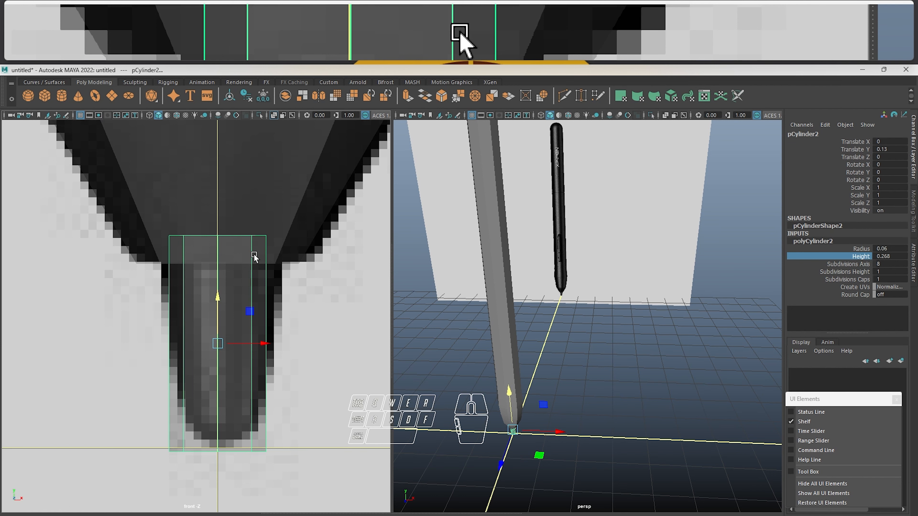
Edit the nib cylinder's vertices and scale its top ring outward to follow the reference nib's upper width
{"action": "right_click_drag", "start_coordinate": [253, 256], "coordinate": [137, 235]}
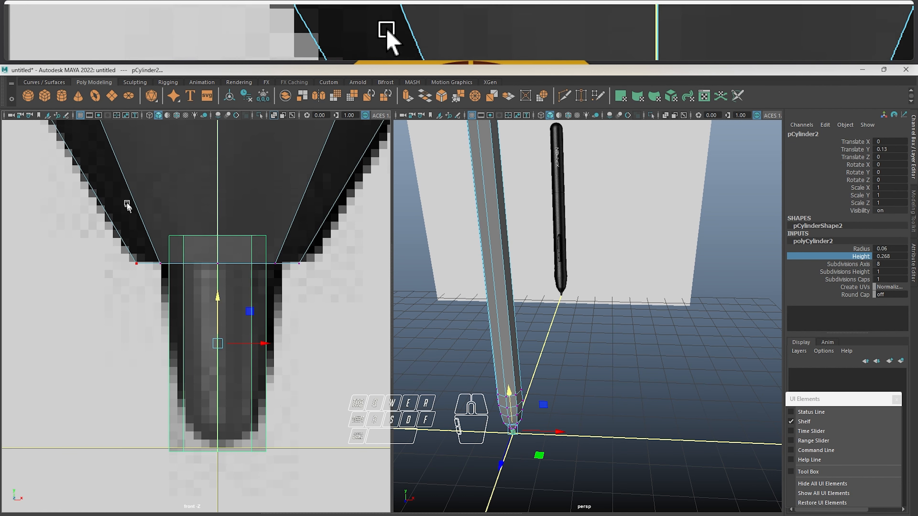
{"action": "left_click", "coordinate": [116, 437]}
{"action": "left_click_drag", "start_coordinate": [116, 436], "coordinate": [320, 390]}
{"action": "right_click_drag", "start_coordinate": [235, 324], "coordinate": [189, 250]}
{"action": "left_click_drag", "start_coordinate": [159, 212], "coordinate": [296, 252]}
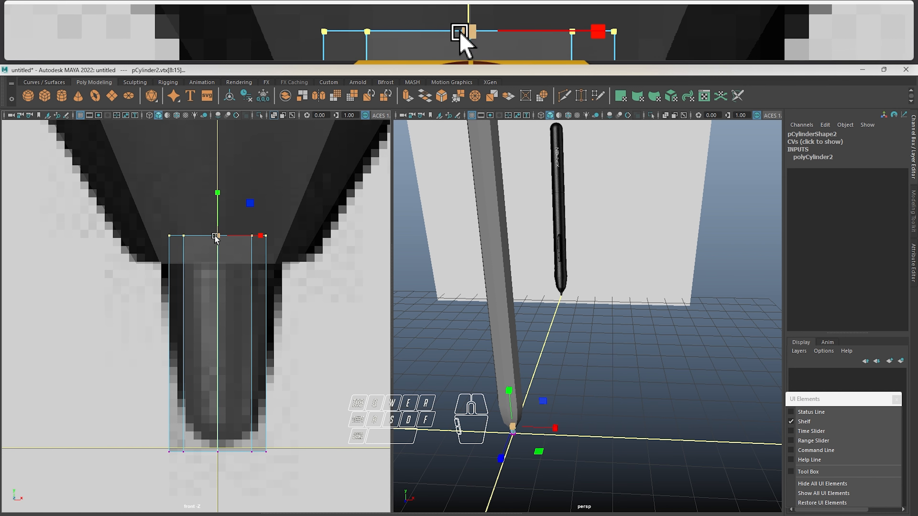
{"action": "left_click_drag", "start_coordinate": [215, 238], "coordinate": [238, 224]}
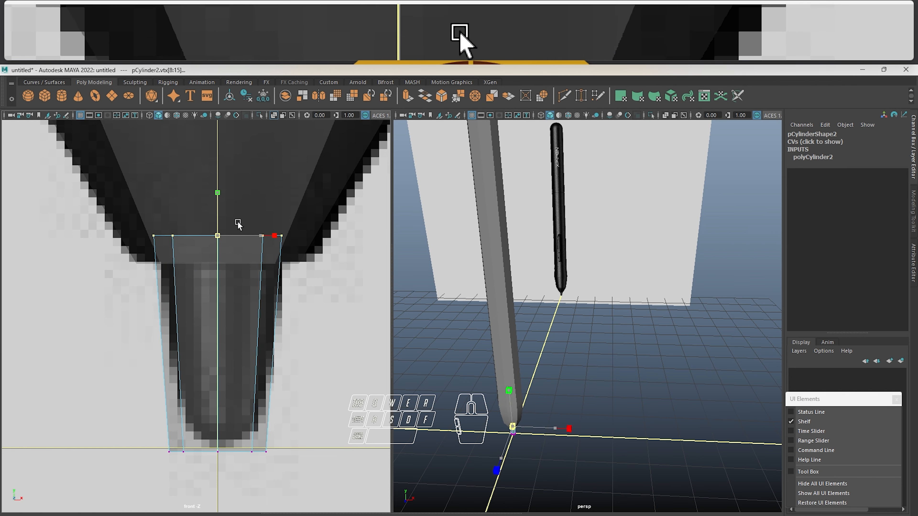
Scale the nib's bottom ring of vertices inward to taper it toward the reference tip
{"action": "left_click_drag", "start_coordinate": [164, 446], "coordinate": [328, 475]}
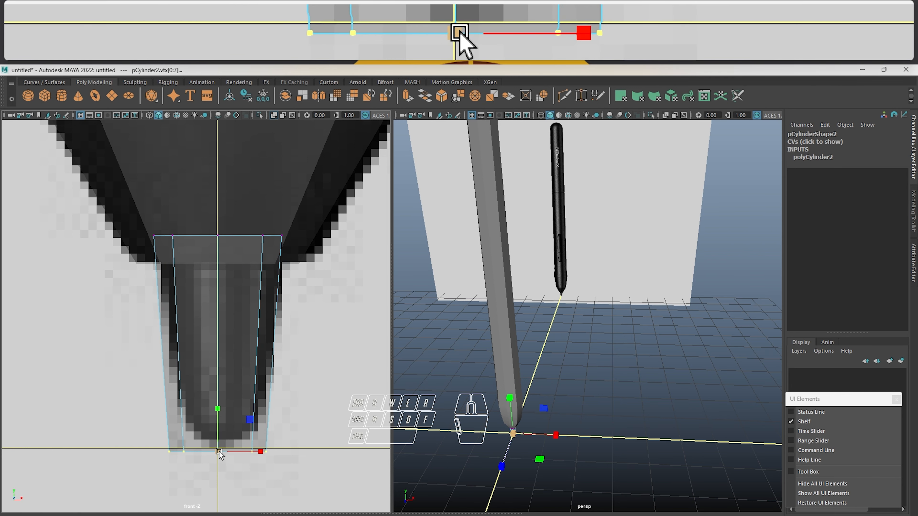
{"action": "mouse_move", "coordinate": [209, 452]}
{"action": "left_mouse_down"}
{"action": "mouse_move", "coordinate": [198, 452]}
{"action": "mouse_move", "coordinate": [207, 449]}
{"action": "left_mouse_up"}
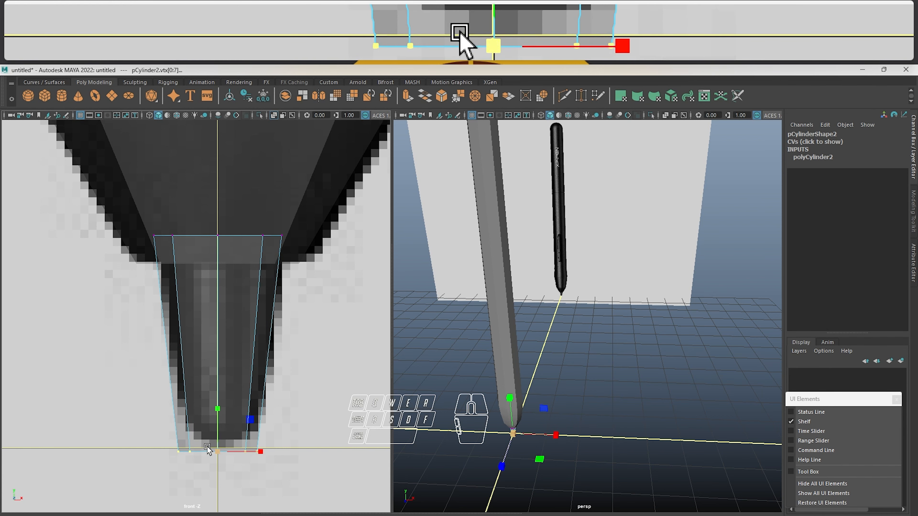
{"action": "scroll", "coordinate": [206, 432], "scroll_direction": "up", "scroll_amount": 3}
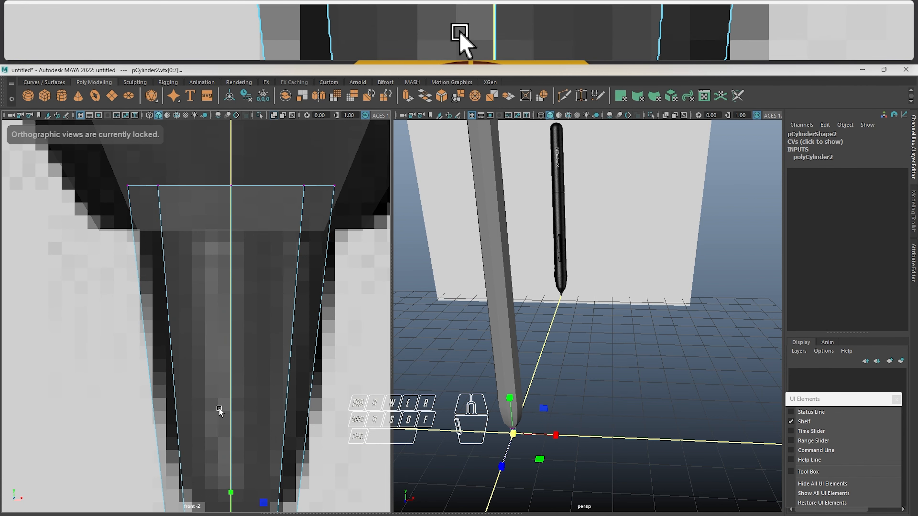
Select the pen body in perspective and examine how the tapered nib meets its lower end
{"action": "left_click", "coordinate": [505, 239]}
{"action": "mouse_move", "coordinate": [505, 231]}
{"action": "middle_mouse_down", "text": "alt"}
{"action": "mouse_move", "coordinate": [541, 384]}
{"action": "mouse_move", "coordinate": [666, 125]}
{"action": "middle_mouse_up", "text": "alt"}
{"action": "scroll", "coordinate": [518, 339], "scroll_direction": "up", "scroll_amount": 4}
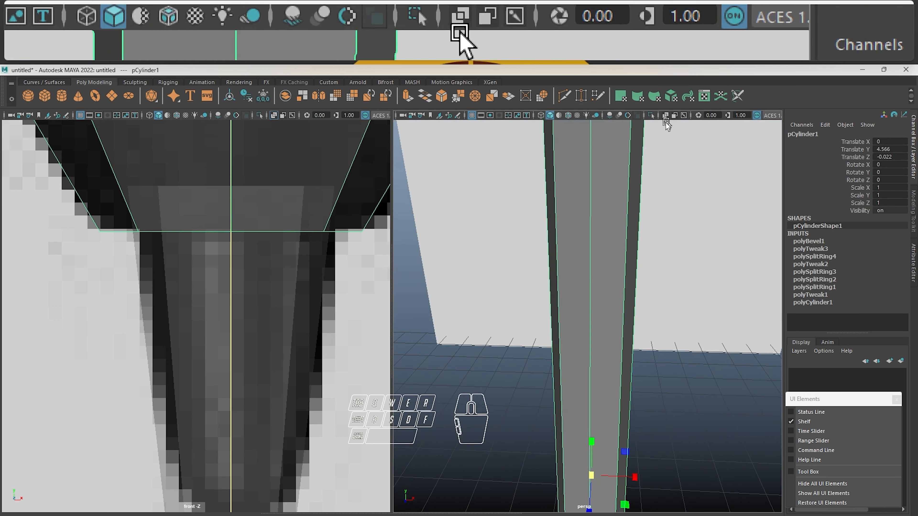
{"action": "mouse_move", "coordinate": [619, 430]}
{"action": "middle_mouse_down", "text": "alt"}
{"action": "mouse_move", "coordinate": [581, 178]}
{"action": "mouse_move", "coordinate": [591, 68]}
{"action": "middle_mouse_up", "text": "alt"}
{"action": "left_click_drag", "start_coordinate": [571, 318], "coordinate": [572, 277], "text": "alt"}
{"action": "scroll", "coordinate": [570, 330], "scroll_direction": "up", "scroll_amount": 3}
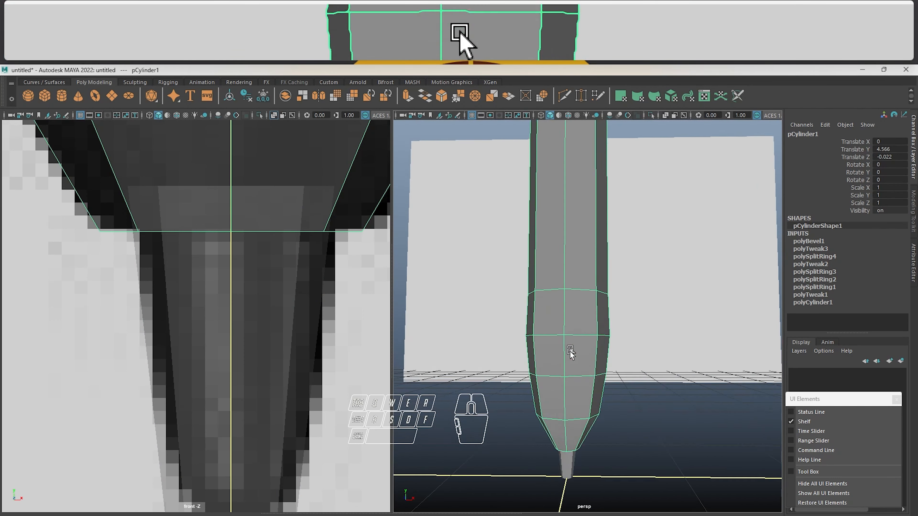
{"action": "middle_click_drag", "start_coordinate": [570, 351], "coordinate": [578, 252], "text": "alt"}
{"action": "scroll", "coordinate": [567, 324], "scroll_direction": "up", "scroll_amount": 2}
{"action": "scroll", "coordinate": [575, 382], "scroll_direction": "up", "scroll_amount": 4}
{"action": "middle_click_drag", "start_coordinate": [578, 404], "coordinate": [581, 214], "text": "alt"}
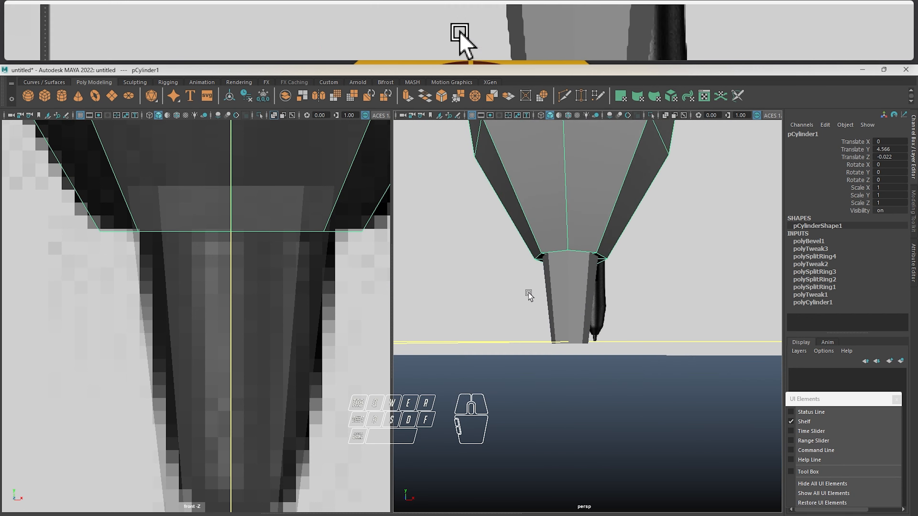
Select and frame the nib, and inspect its centring on the pen body from below
{"action": "left_click", "coordinate": [529, 293]}
{"action": "left_click", "coordinate": [568, 294]}
{"action": "left_click_drag", "start_coordinate": [560, 253], "coordinate": [551, 278], "text": "alt"}
{"action": "middle_click_drag", "start_coordinate": [572, 222], "coordinate": [556, 361], "text": "alt"}
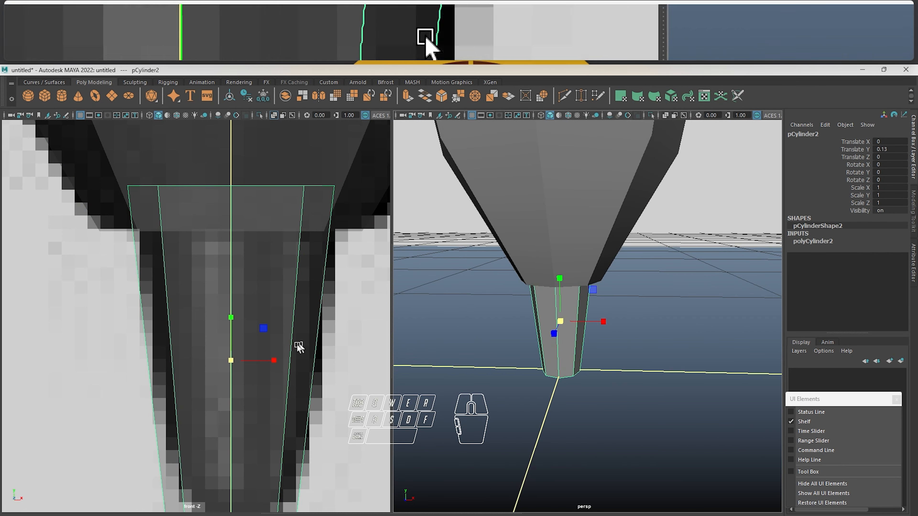
{"action": "left_click_drag", "start_coordinate": [678, 279], "coordinate": [646, 229], "text": "alt"}
{"action": "right_click_drag", "start_coordinate": [682, 321], "coordinate": [586, 126], "text": "alt"}
{"action": "right_click_drag", "start_coordinate": [597, 184], "coordinate": [602, 207], "text": "alt"}
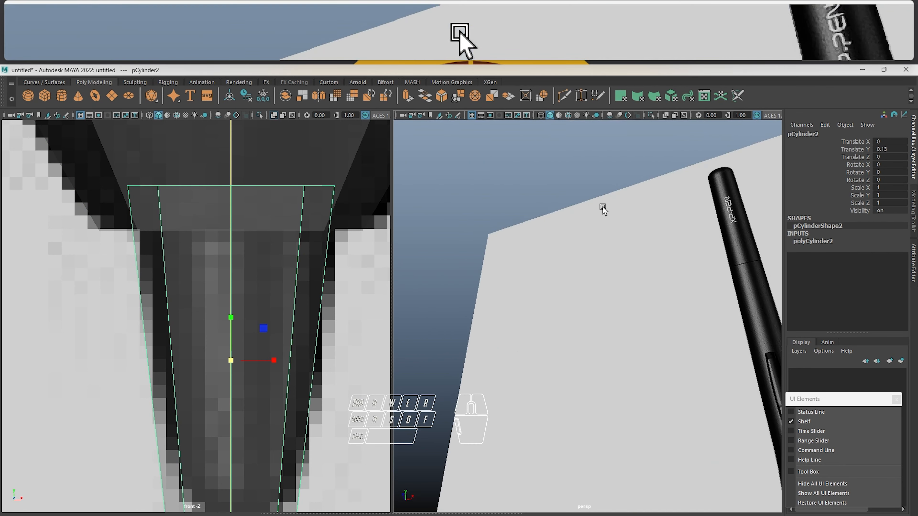
{"action": "key", "text": "f"}
{"action": "left_click_drag", "start_coordinate": [603, 249], "coordinate": [649, 231], "text": "alt"}
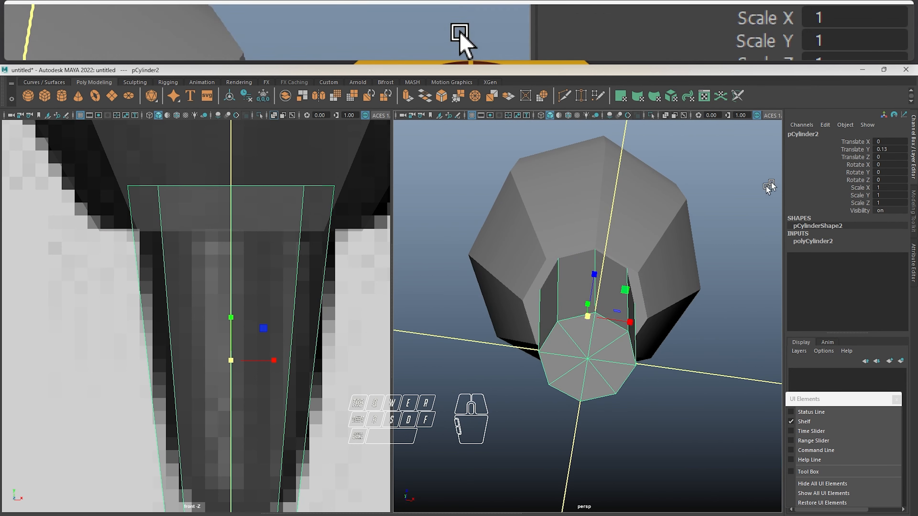
Try setting the pen body's Translate Y and Translate Z to 0
{"action": "left_click", "coordinate": [596, 165]}
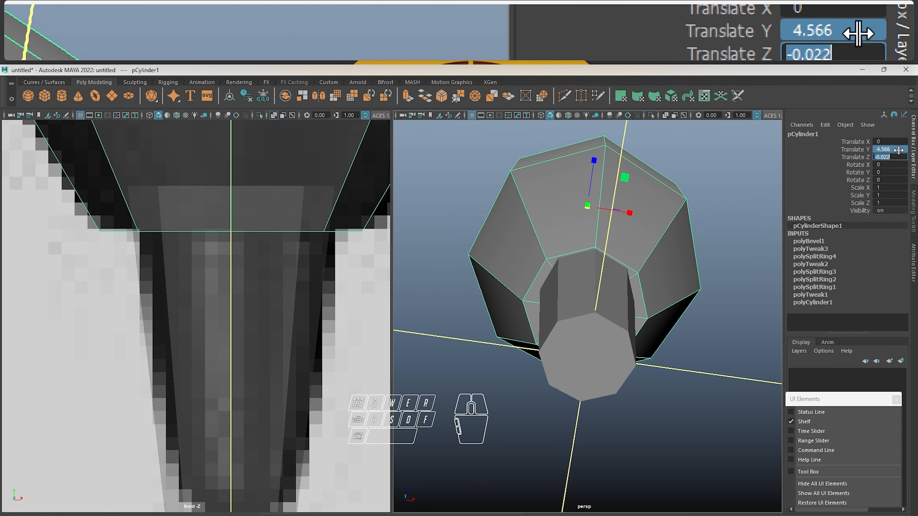
{"action": "type", "text": "0"}
{"action": "key", "text": "Return"}
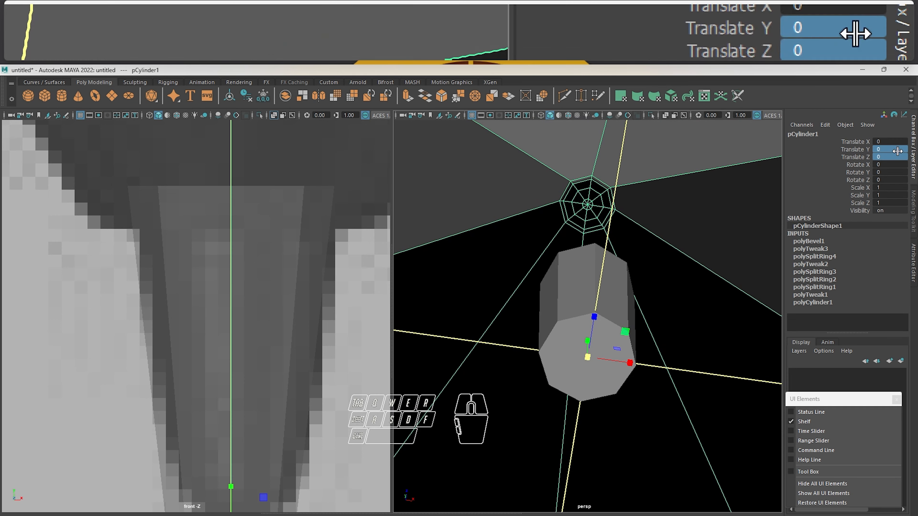
{"action": "scroll", "coordinate": [590, 226], "scroll_direction": "down", "scroll_amount": 5}
{"action": "left_click_drag", "start_coordinate": [627, 207], "coordinate": [627, 246], "text": "alt"}
{"action": "key", "text": "ctrl+z"}
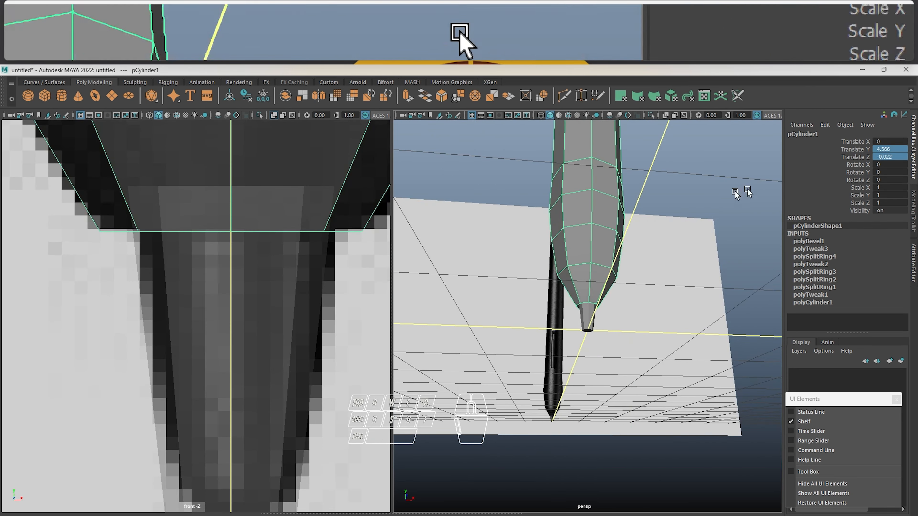
Set only the pen body's Translate Z to 0, and select the nib to check its alignment with the body
{"action": "left_click", "coordinate": [913, 154]}
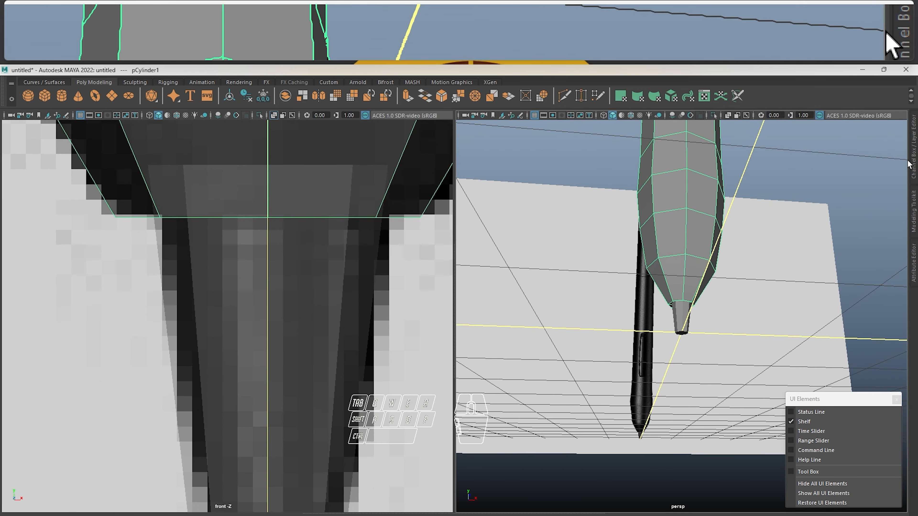
{"action": "left_click", "coordinate": [913, 159]}
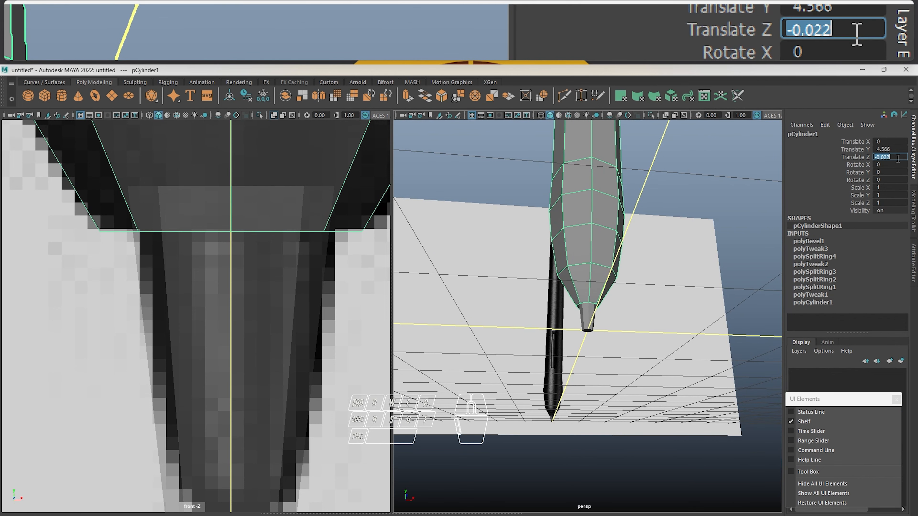
{"action": "type", "text": "0"}
{"action": "left_click_drag", "start_coordinate": [562, 318], "coordinate": [568, 272], "text": "alt"}
{"action": "right_click_drag", "start_coordinate": [568, 272], "coordinate": [594, 305], "text": "alt"}
{"action": "left_click_drag", "start_coordinate": [593, 304], "coordinate": [604, 313], "text": "alt"}
{"action": "left_click", "coordinate": [602, 314]}
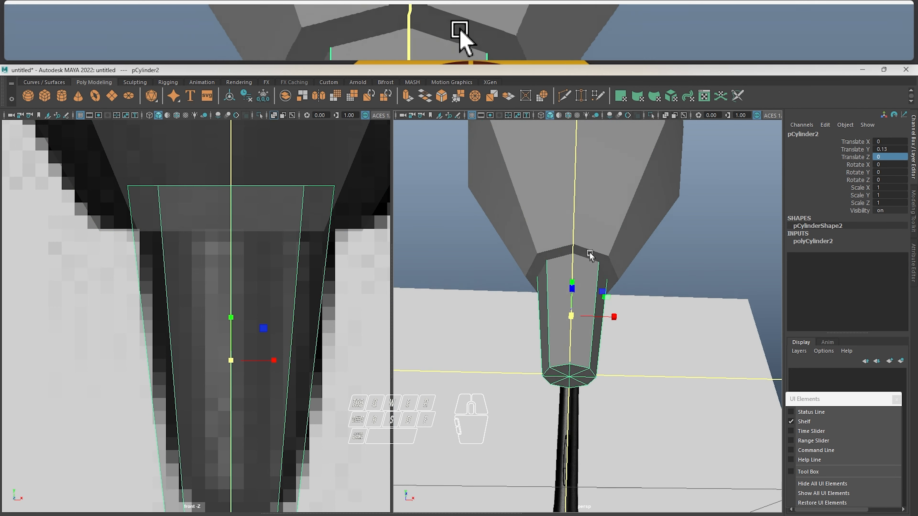
Select the complete edge loop around the nib's bottom rim and bevel it with a fraction of 0.5 and 1 segment
{"action": "right_click_drag", "start_coordinate": [590, 275], "coordinate": [592, 246]}
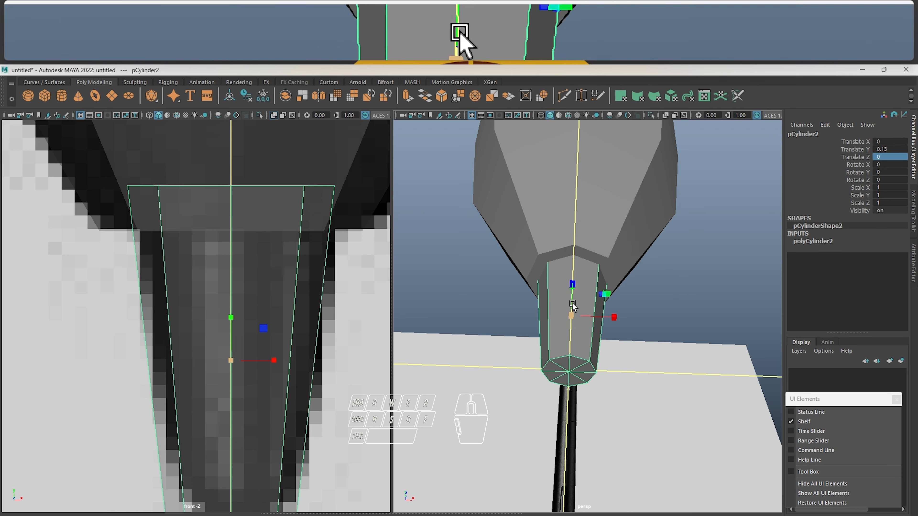
{"action": "left_click_drag", "start_coordinate": [575, 311], "coordinate": [586, 283], "text": "alt"}
{"action": "right_click_drag", "start_coordinate": [588, 240], "coordinate": [590, 228]}
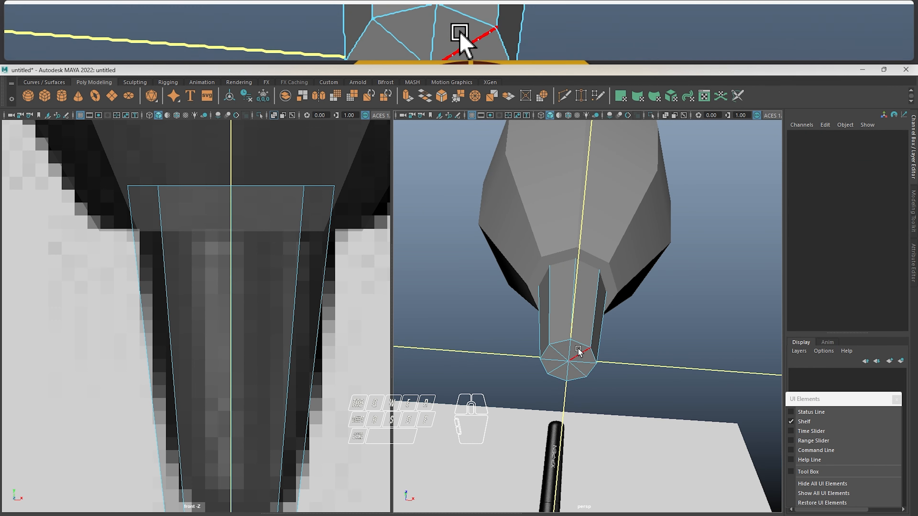
{"action": "left_click", "coordinate": [579, 341]}
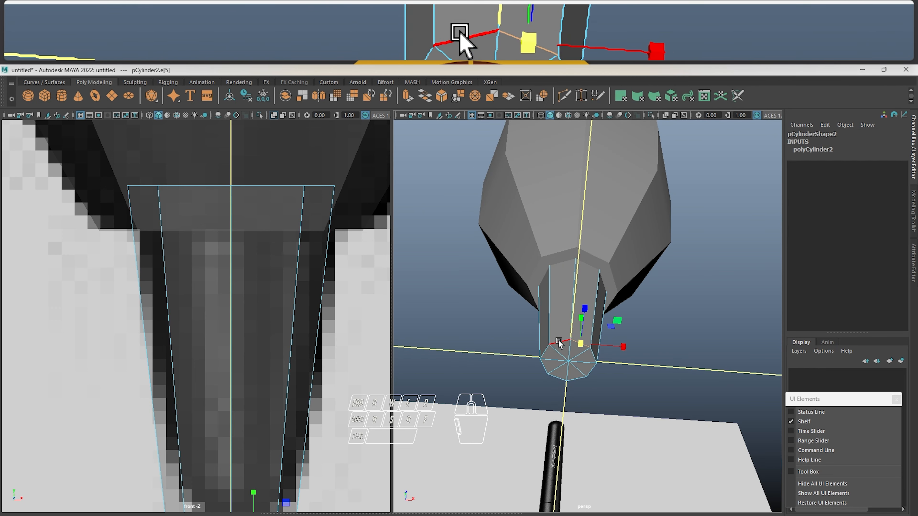
{"action": "left_click_drag", "start_coordinate": [560, 342], "coordinate": [574, 305], "text": "alt"}
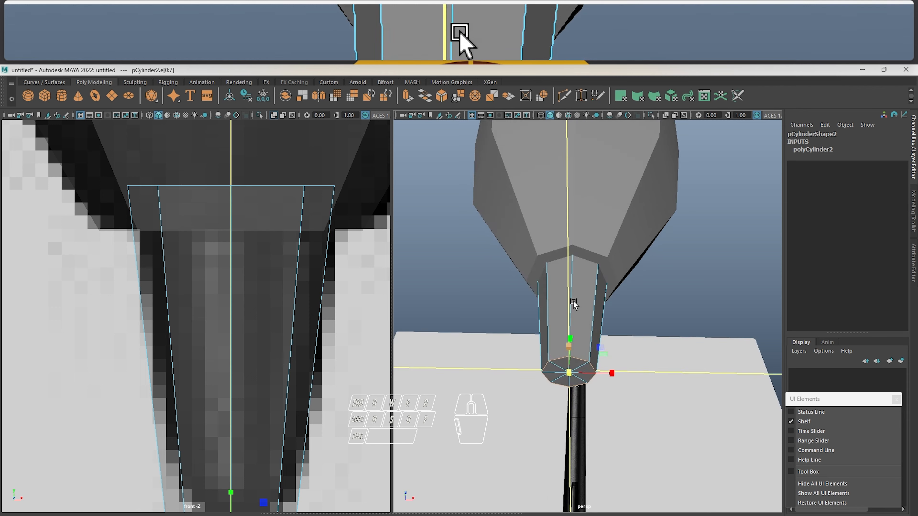
{"action": "right_click", "coordinate": [586, 295], "text": "shift"}
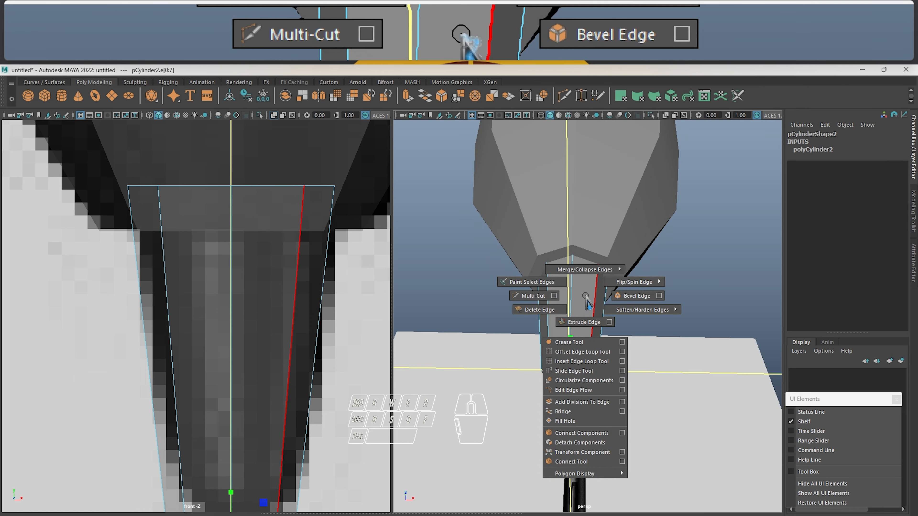
{"action": "left_click", "coordinate": [629, 297]}
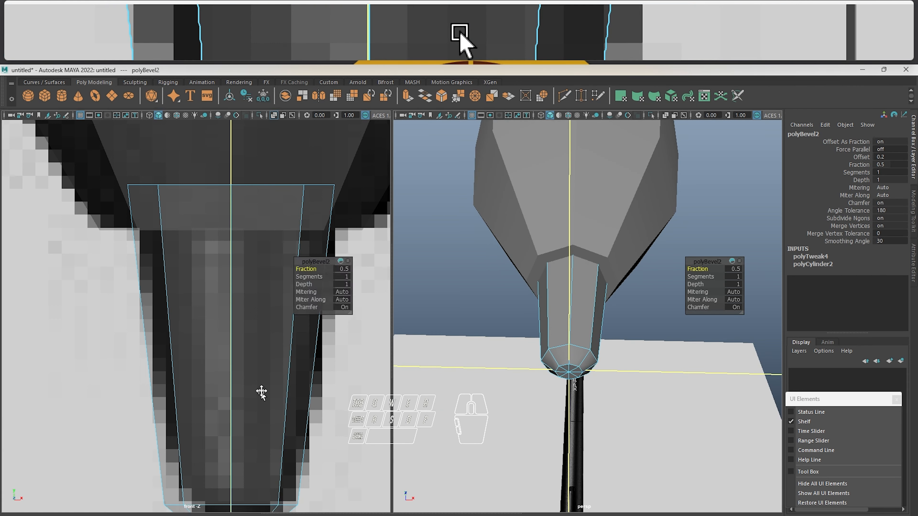
Set the nib's bottom bevel to a fraction of 0.82 with 3 segments and return to object selection
{"action": "middle_click_drag", "start_coordinate": [261, 392], "coordinate": [268, 285], "text": "alt"}
{"action": "left_click_drag", "start_coordinate": [313, 268], "coordinate": [388, 281]}
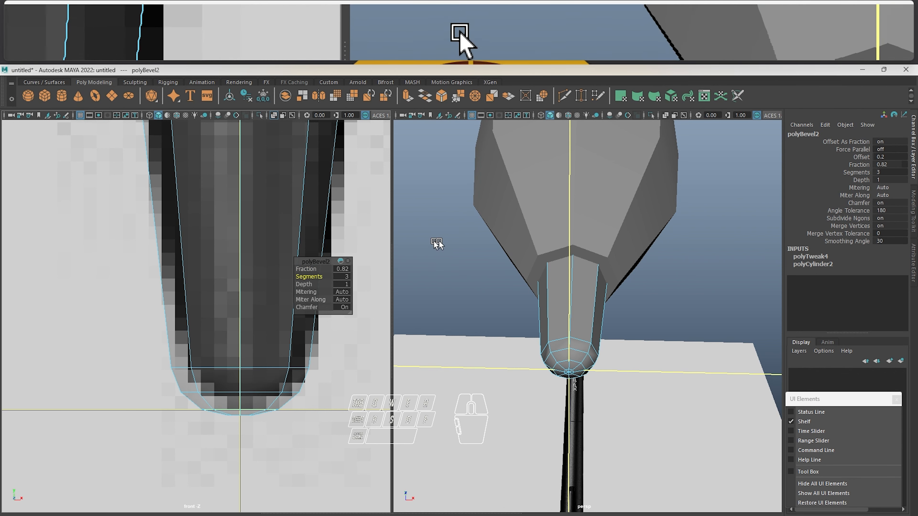
{"action": "left_click", "coordinate": [345, 340]}
{"action": "left_click", "coordinate": [258, 352]}
{"action": "left_click", "coordinate": [314, 314]}
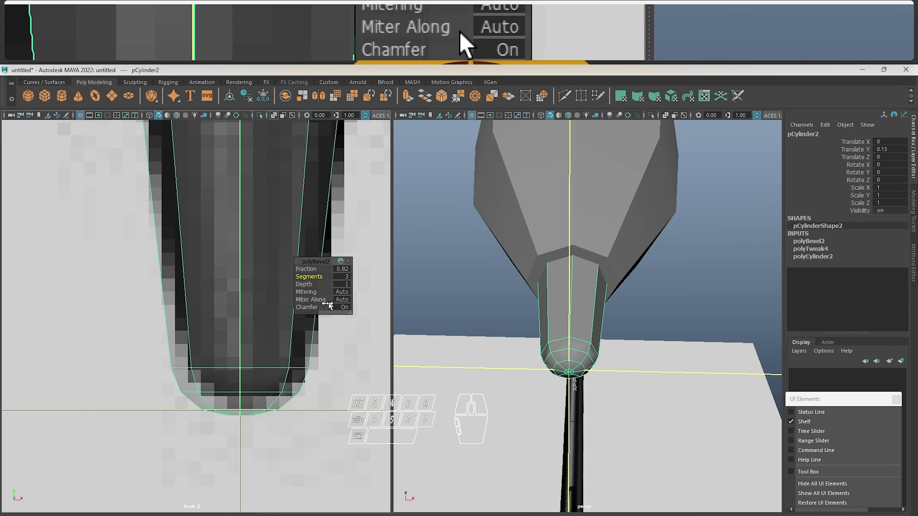
Select all vertices of the nib's bevelled tip and scale them down uniformly to narrow it toward the reference outline
{"action": "right_click", "coordinate": [265, 342]}
{"action": "right_click_drag", "start_coordinate": [267, 346], "coordinate": [218, 243]}
{"action": "left_click_drag", "start_coordinate": [150, 293], "coordinate": [345, 431]}
{"action": "key", "text": "w"}
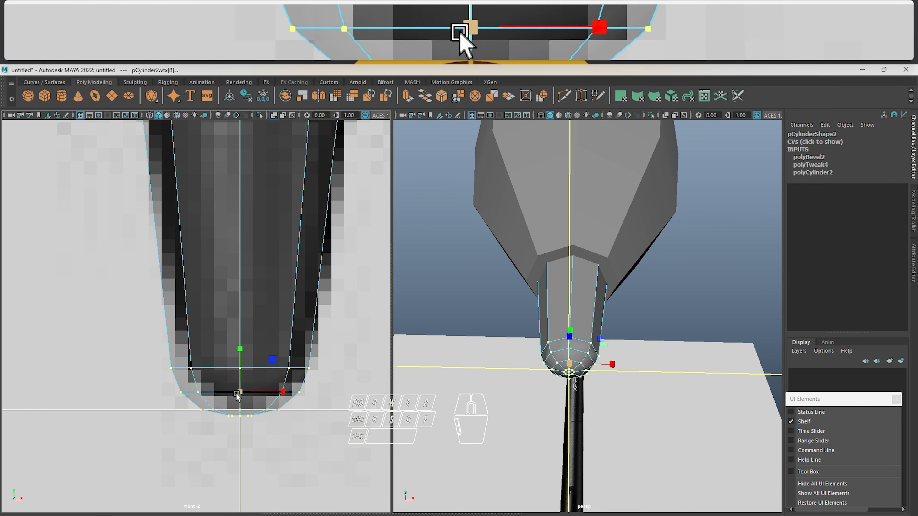
{"action": "mouse_move", "coordinate": [237, 395]}
{"action": "left_mouse_down"}
{"action": "mouse_move", "coordinate": [209, 396]}
{"action": "mouse_move", "coordinate": [241, 390]}
{"action": "mouse_move", "coordinate": [225, 392]}
{"action": "left_mouse_up"}
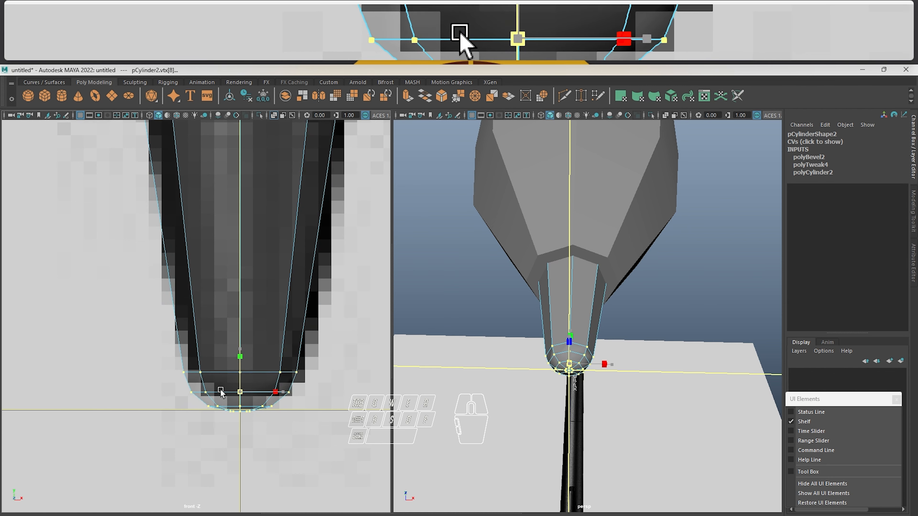
Select the top vertex ring of the nib's bevel, raise it, and scale it to follow the reference outline
{"action": "left_click_drag", "start_coordinate": [139, 348], "coordinate": [333, 378]}
{"action": "key", "text": "w"}
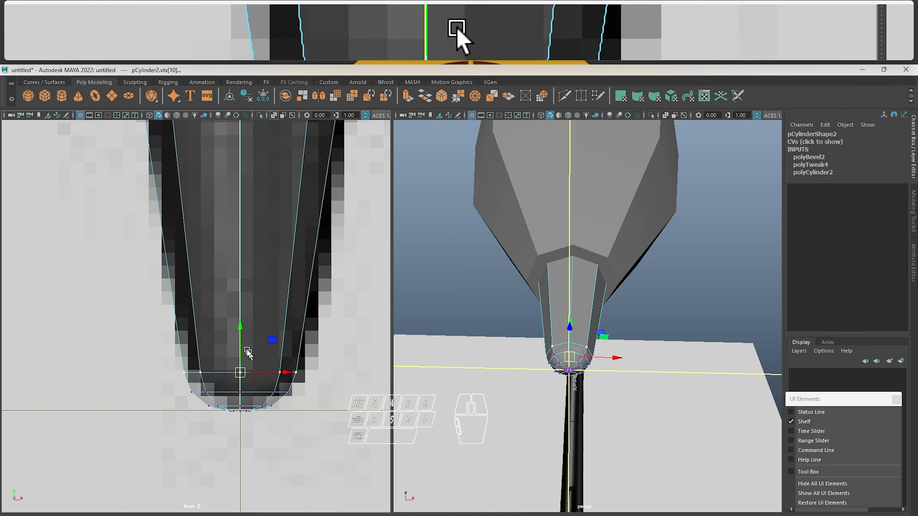
{"action": "left_click_drag", "start_coordinate": [241, 339], "coordinate": [245, 292]}
{"action": "key", "text": "r"}
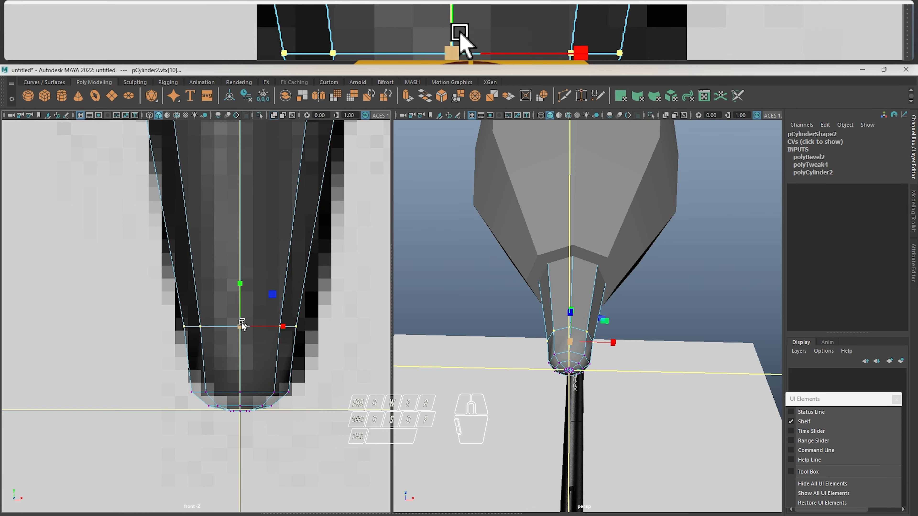
{"action": "left_click_drag", "start_coordinate": [240, 326], "coordinate": [231, 362]}
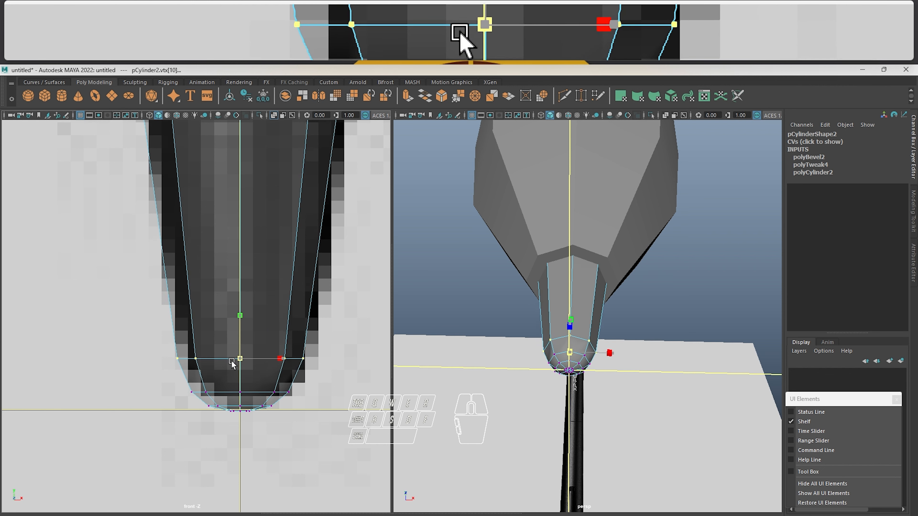
Select the middle vertex ring of the nib's tip, raise it slightly, and scale it to match the reference's rounding
{"action": "left_click_drag", "start_coordinate": [153, 374], "coordinate": [326, 395]}
{"action": "key", "text": "w"}
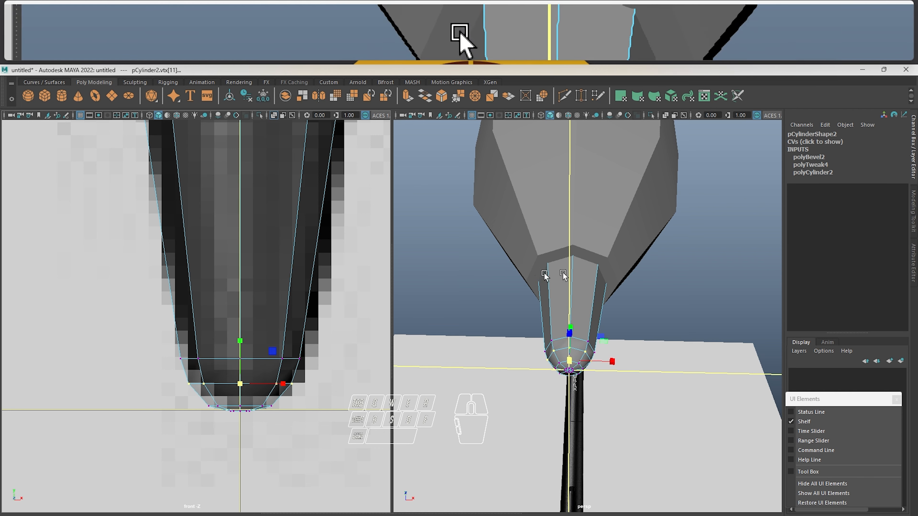
{"action": "left_click_drag", "start_coordinate": [543, 275], "coordinate": [557, 320], "text": "alt"}
{"action": "scroll", "coordinate": [517, 326], "scroll_direction": "down", "scroll_amount": 5}
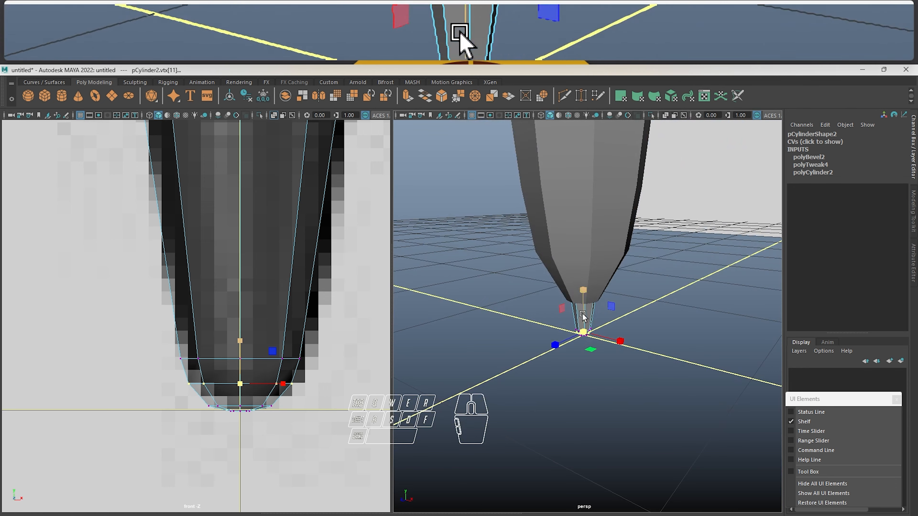
Leave the nib's vertices and inspect the nib and the whole pen body in the perspective view
{"action": "right_click_drag", "start_coordinate": [582, 314], "coordinate": [631, 273]}
{"action": "left_click", "coordinate": [665, 242]}
{"action": "left_click_drag", "start_coordinate": [573, 298], "coordinate": [582, 229], "text": "alt"}
{"action": "scroll", "coordinate": [614, 283], "scroll_direction": "down", "scroll_amount": 5}
{"action": "left_click", "coordinate": [581, 228]}
{"action": "left_click", "coordinate": [572, 303]}
{"action": "left_click_drag", "start_coordinate": [572, 303], "coordinate": [617, 235], "text": "alt"}
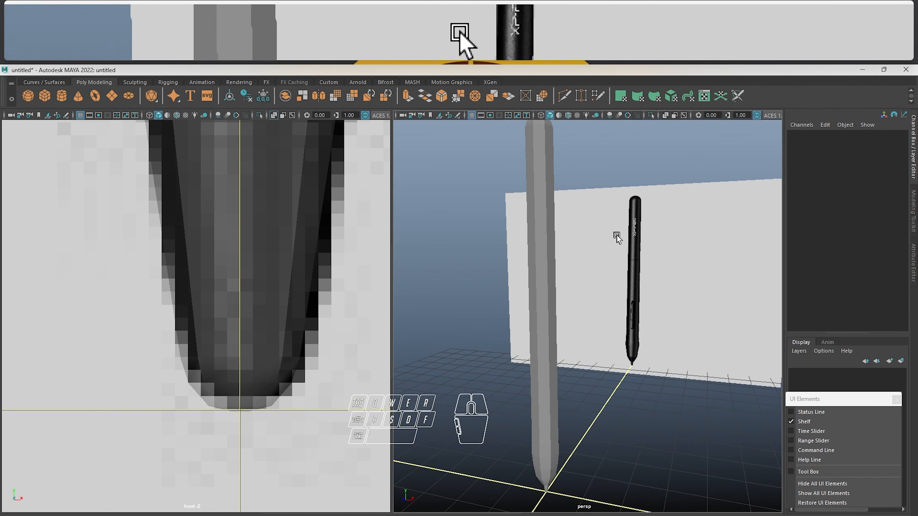
{"action": "left_click", "coordinate": [553, 284]}
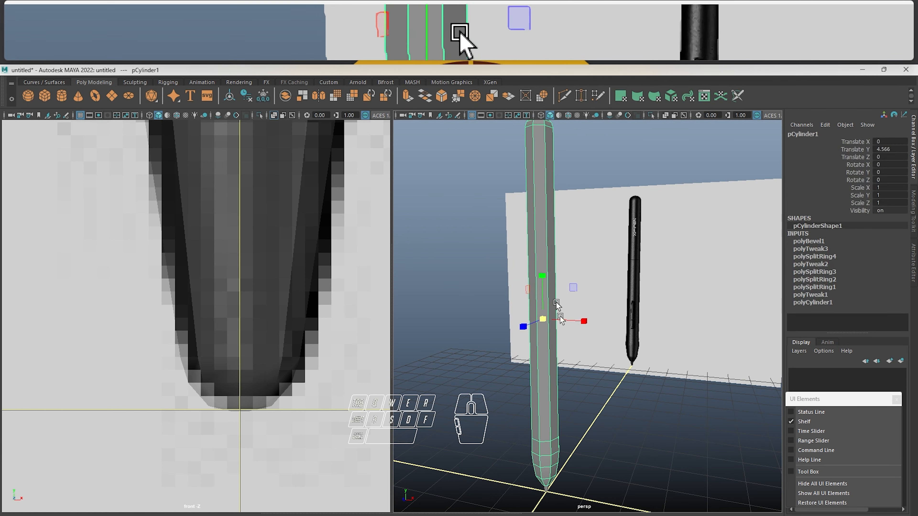
{"action": "left_click", "coordinate": [619, 420]}
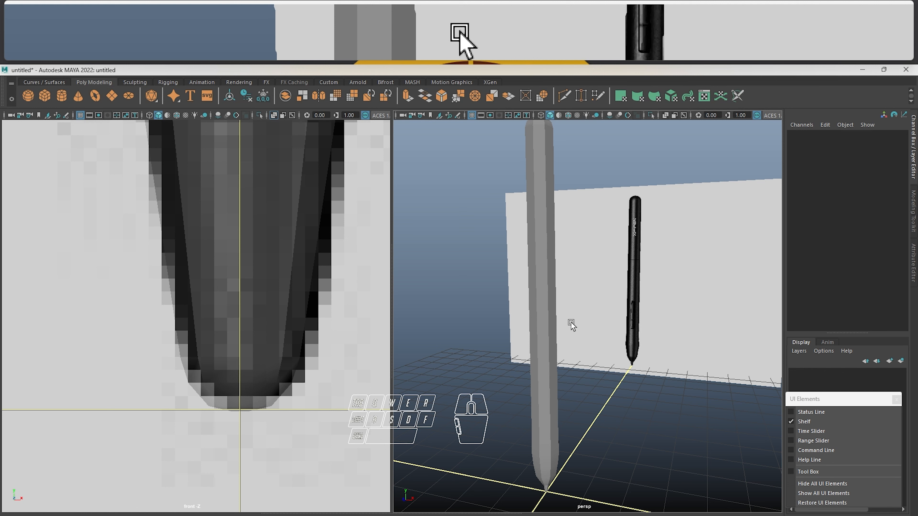
Turn on smooth mesh preview for the pen body and inspect the rounded form near the nib
{"action": "left_click", "coordinate": [543, 338]}
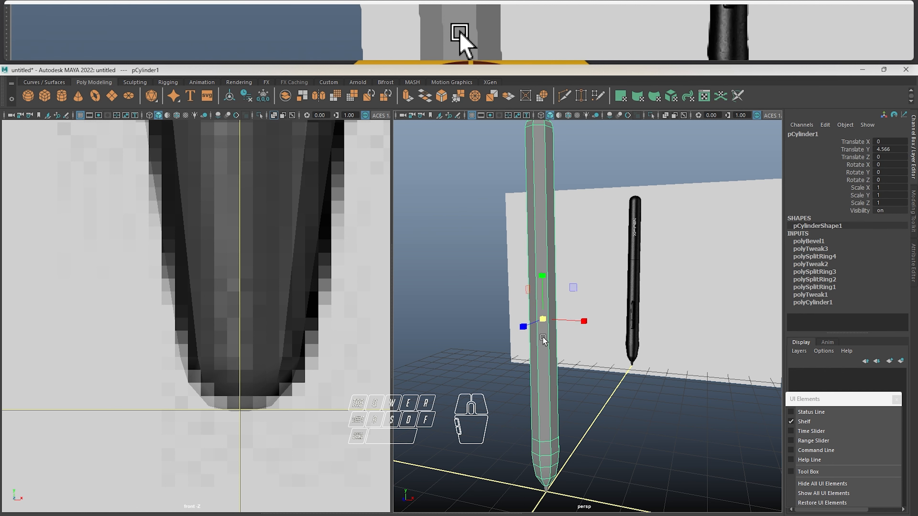
{"action": "key", "text": "3"}
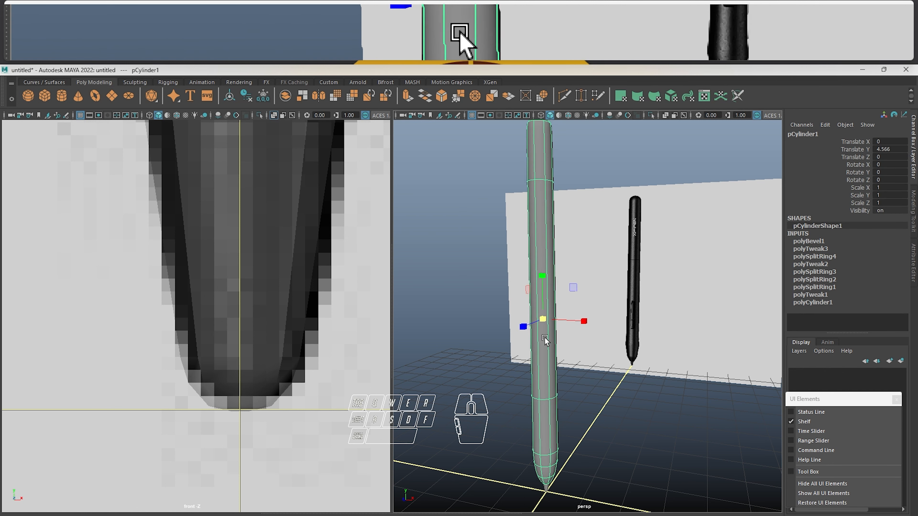
{"action": "left_click", "coordinate": [633, 412]}
{"action": "left_click_drag", "start_coordinate": [476, 365], "coordinate": [537, 311], "text": "alt"}
{"action": "left_click_drag", "start_coordinate": [564, 313], "coordinate": [577, 313], "text": "alt"}
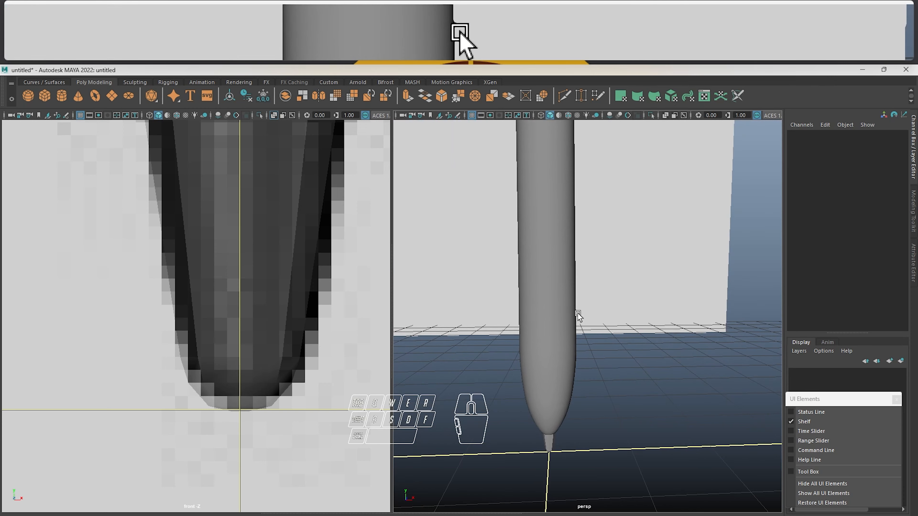
Select the pen body in the front view and compare its smoothed silhouette with the reference around the lower bulge
{"action": "scroll", "coordinate": [245, 307], "scroll_direction": "down", "scroll_amount": 15}
{"action": "middle_click_drag", "start_coordinate": [226, 217], "coordinate": [240, 324], "text": "alt"}
{"action": "scroll", "coordinate": [240, 324], "scroll_direction": "up", "scroll_amount": 3}
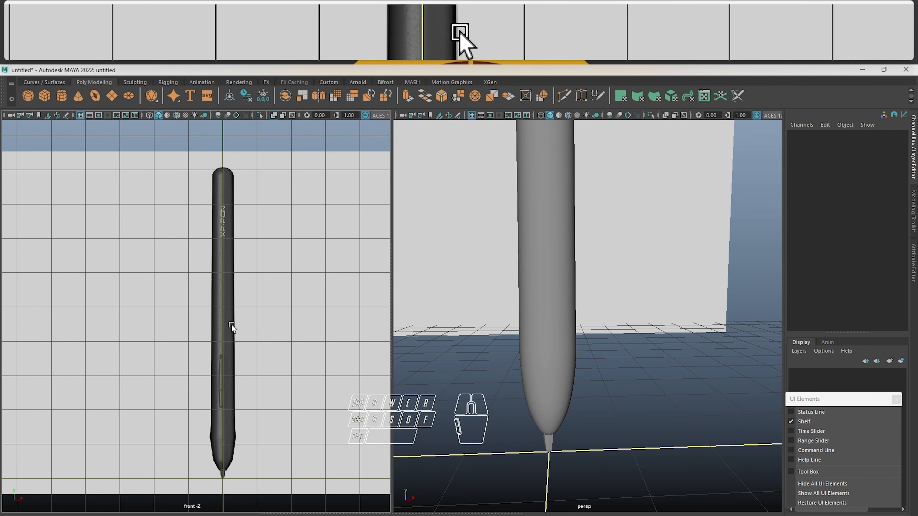
{"action": "left_click", "coordinate": [232, 325]}
{"action": "scroll", "coordinate": [235, 327], "scroll_direction": "up", "scroll_amount": 1}
{"action": "scroll", "coordinate": [235, 328], "scroll_direction": "up", "scroll_amount": 5}
{"action": "middle_click_drag", "start_coordinate": [318, 414], "coordinate": [276, 127], "text": "alt"}
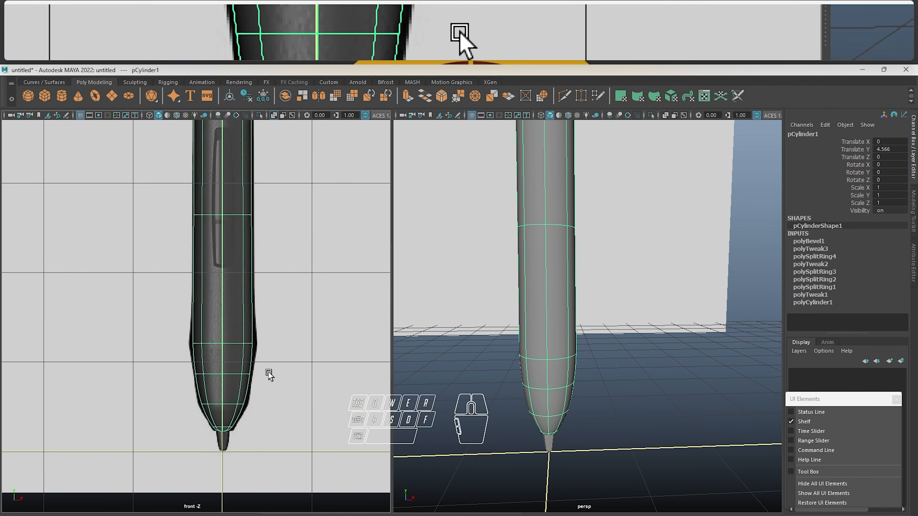
{"action": "scroll", "coordinate": [238, 347], "scroll_direction": "up", "scroll_amount": 8}
{"action": "middle_click_drag", "start_coordinate": [238, 347], "coordinate": [188, 257], "text": "alt"}
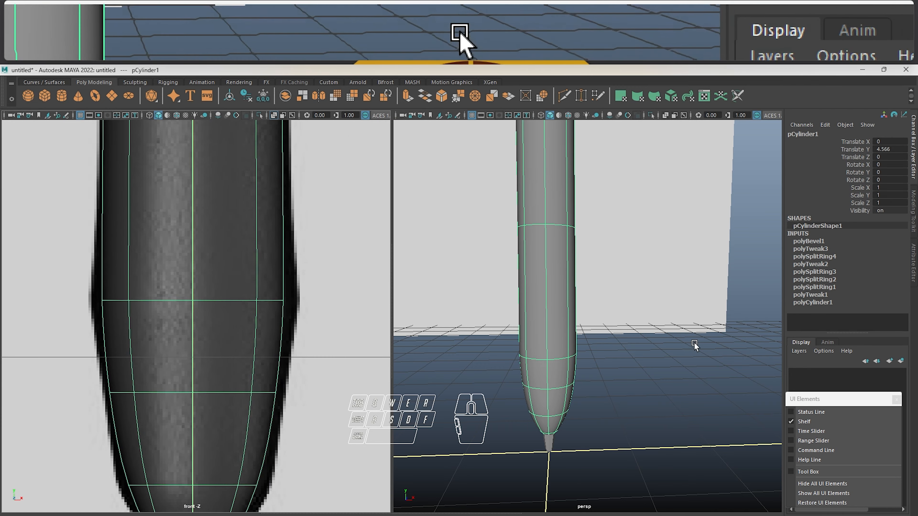
{"action": "left_click_drag", "start_coordinate": [697, 344], "coordinate": [643, 327], "text": "alt"}
Switch to File Explorer, open Stylus.jpg, and examine the pen's lower bulge, tapered end and nib up close
{"action": "key", "text": "alt+Tab"}
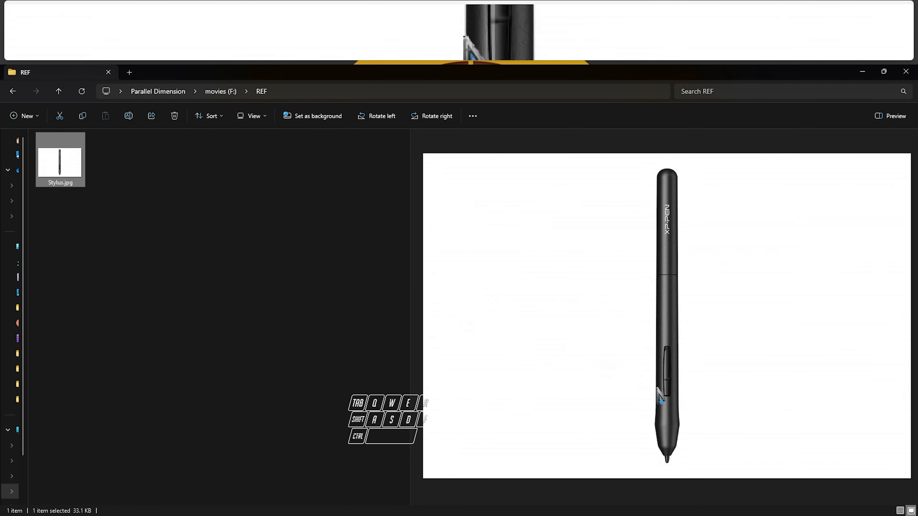
{"action": "left_click", "coordinate": [88, 169]}
{"action": "double_click", "coordinate": [61, 156]}
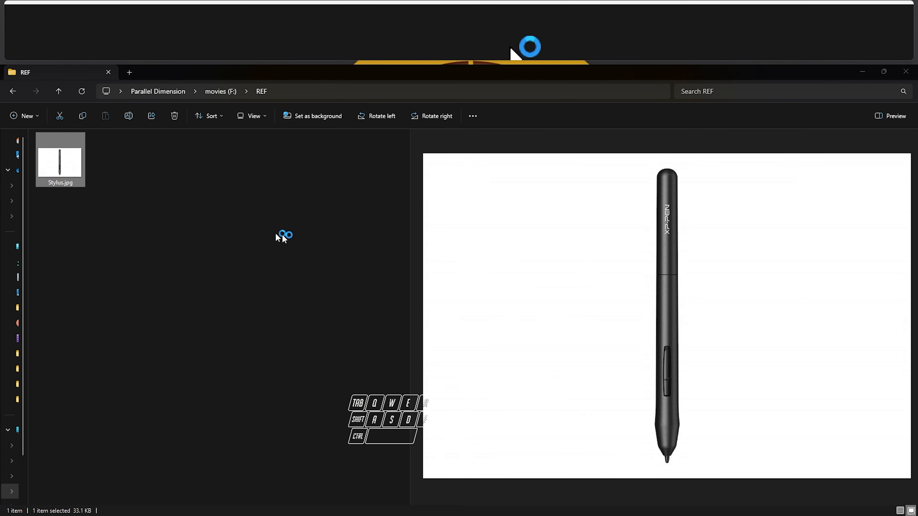
{"action": "scroll", "coordinate": [408, 368], "scroll_direction": "up", "scroll_amount": 5}
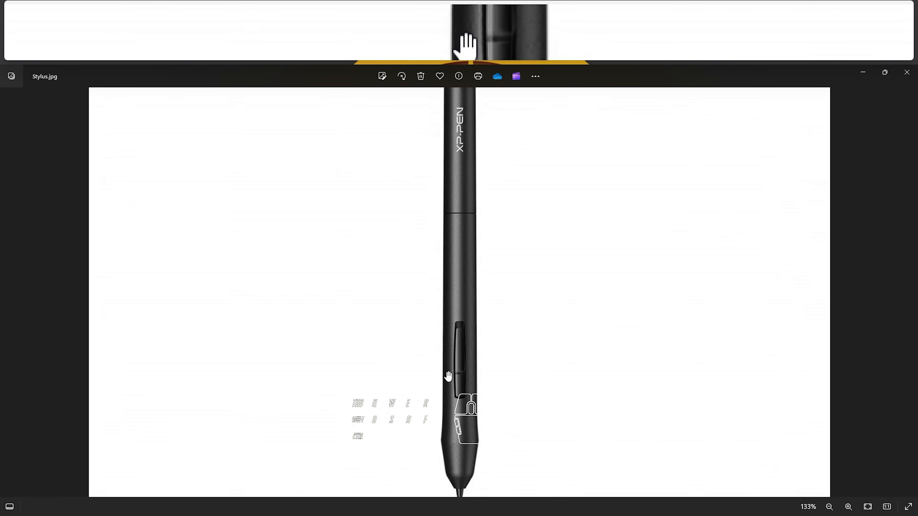
{"action": "left_click_drag", "start_coordinate": [478, 423], "coordinate": [472, 272]}
{"action": "scroll", "coordinate": [465, 358], "scroll_direction": "up", "scroll_amount": 4}
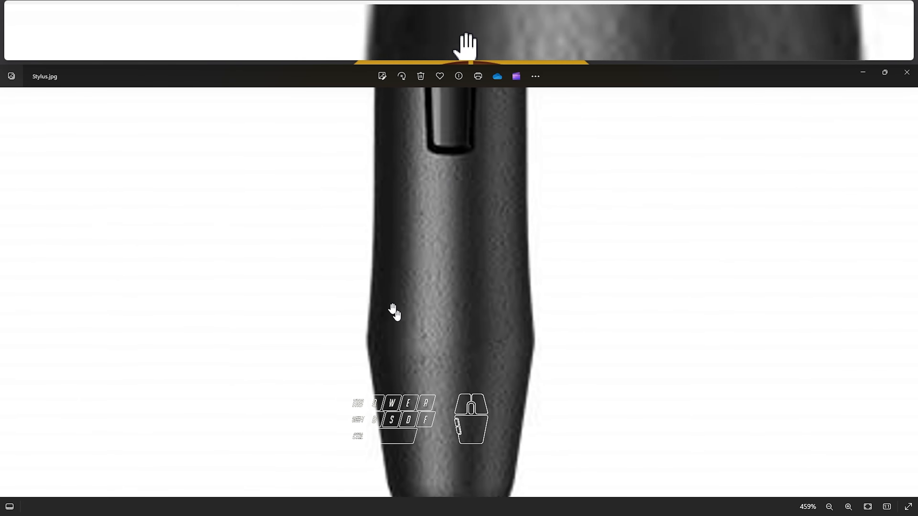
{"action": "left_click_drag", "start_coordinate": [358, 341], "coordinate": [373, 205]}
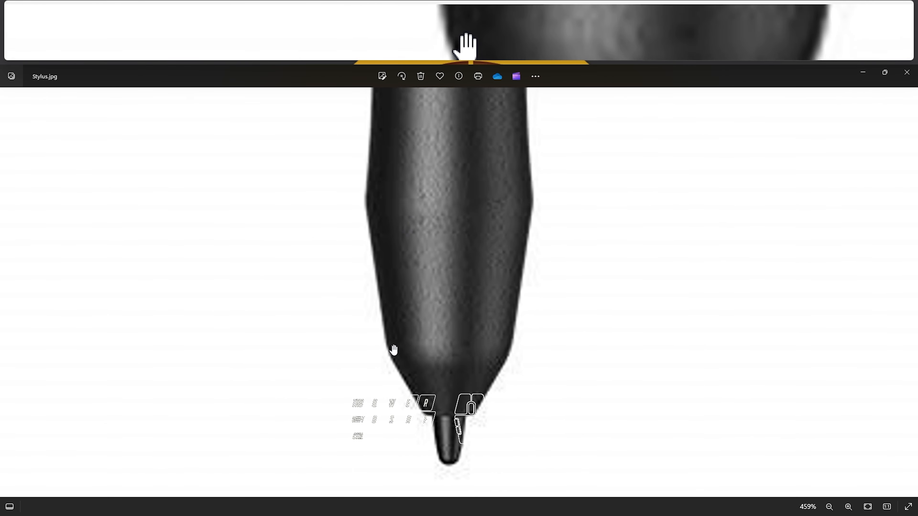
{"action": "scroll", "coordinate": [395, 350], "scroll_direction": "down", "scroll_amount": 5}
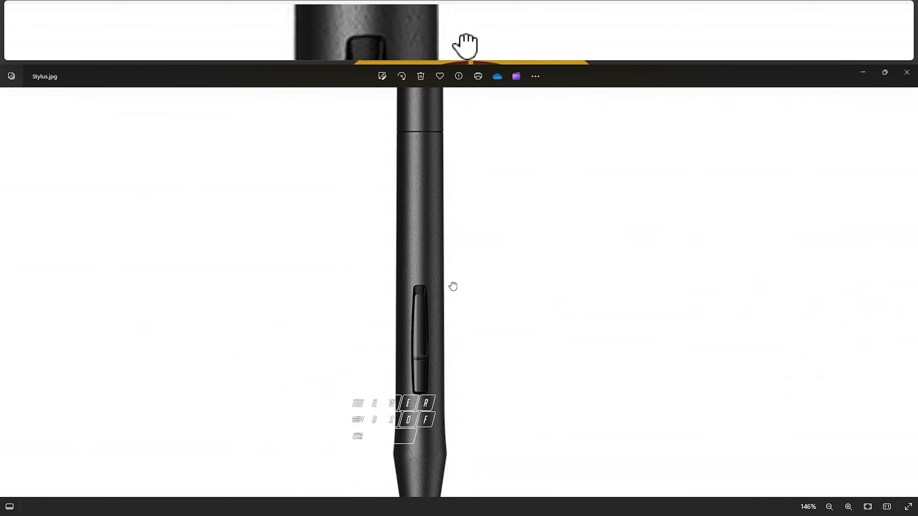
Switch back to Maya and compare the pen body's bulge with smooth preview on and off, leaving it off
{"action": "key", "text": "alt+Tab"}
{"action": "left_click", "coordinate": [554, 239]}
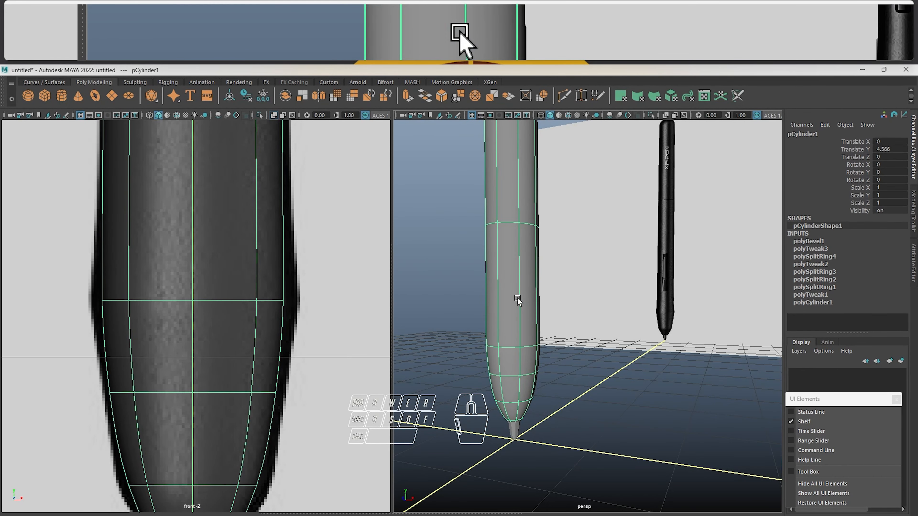
{"action": "scroll", "coordinate": [517, 298], "scroll_direction": "down", "scroll_amount": 4}
{"action": "key", "text": "1"}
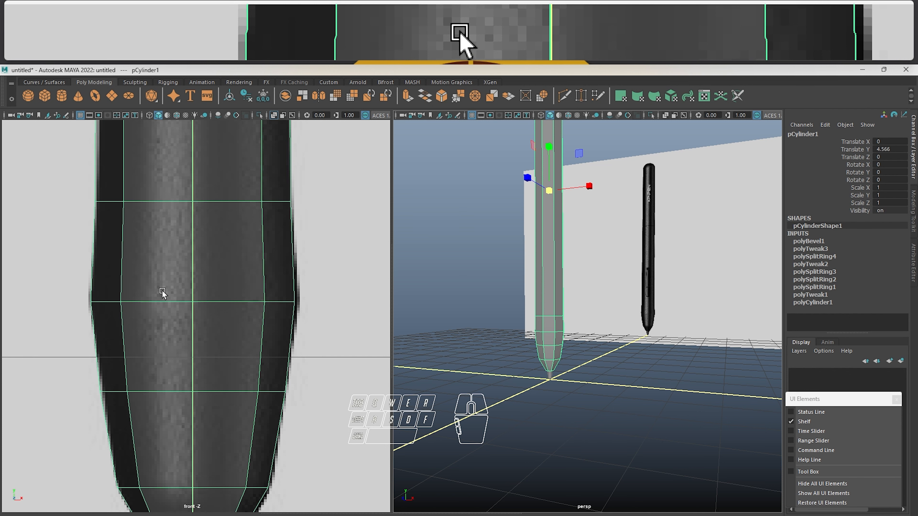
{"action": "key", "text": "3"}
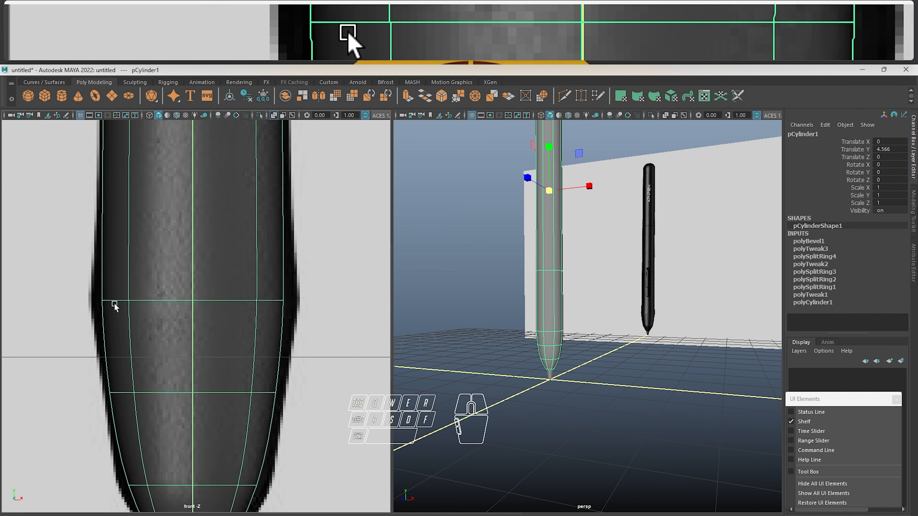
{"action": "key", "text": "1"}
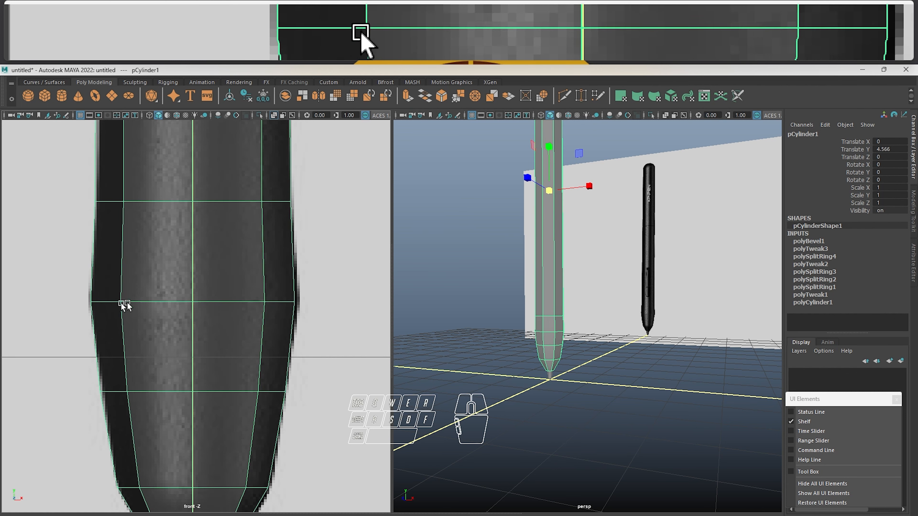
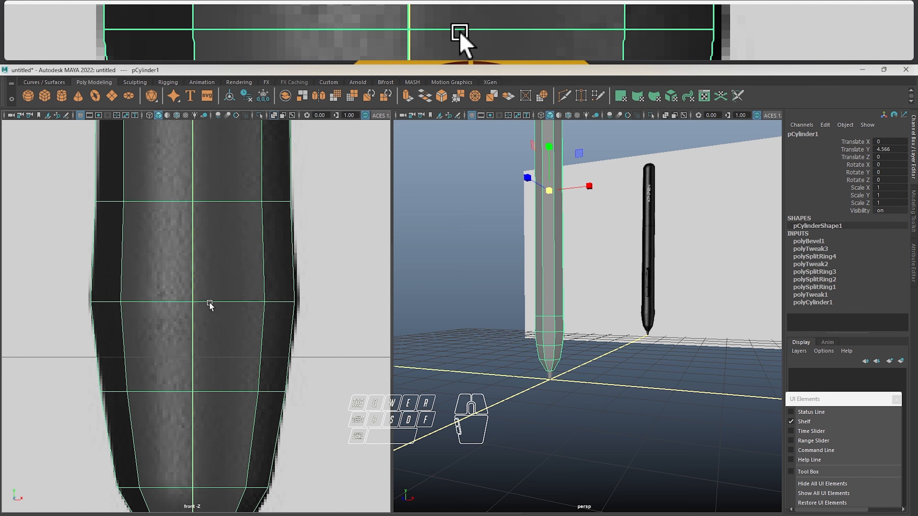
Bevel the edge loop around the pen body's lower bulge with 2 segments and a fraction of 0.17
{"action": "right_click_drag", "start_coordinate": [209, 301], "coordinate": [210, 218]}
{"action": "left_click", "coordinate": [224, 289]}
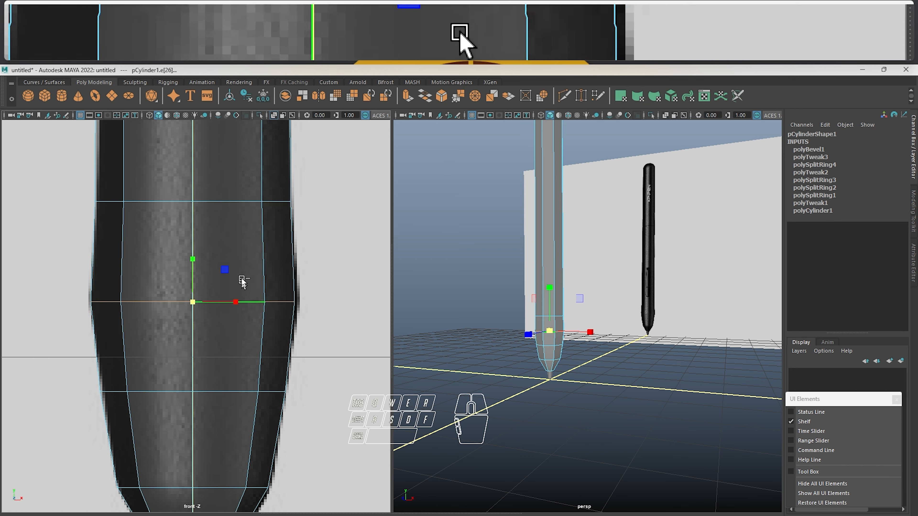
{"action": "right_click_drag", "start_coordinate": [241, 284], "coordinate": [276, 271], "text": "shift"}
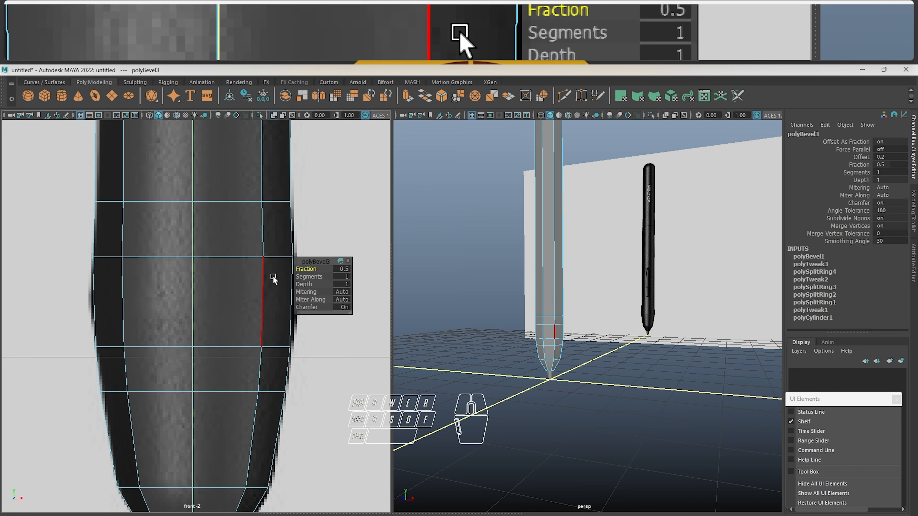
{"action": "mouse_move", "coordinate": [307, 268]}
{"action": "left_mouse_down"}
{"action": "mouse_move", "coordinate": [287, 267]}
{"action": "mouse_move", "coordinate": [310, 275]}
{"action": "mouse_move", "coordinate": [307, 268]}
{"action": "left_mouse_up"}
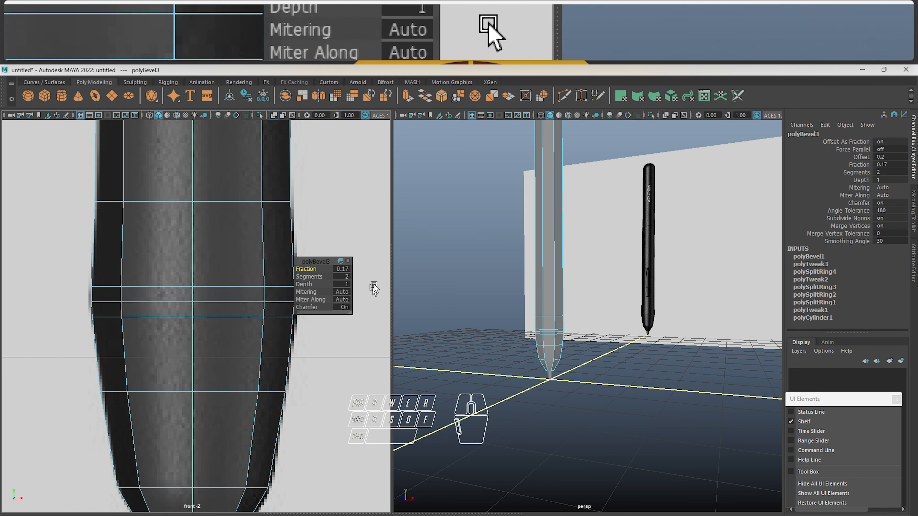
Turn on smooth mesh preview for the pen body and reduce the bulge bevel's fraction to 0.09
{"action": "left_click", "coordinate": [342, 230]}
{"action": "left_click", "coordinate": [269, 246]}
{"action": "key", "text": "3"}
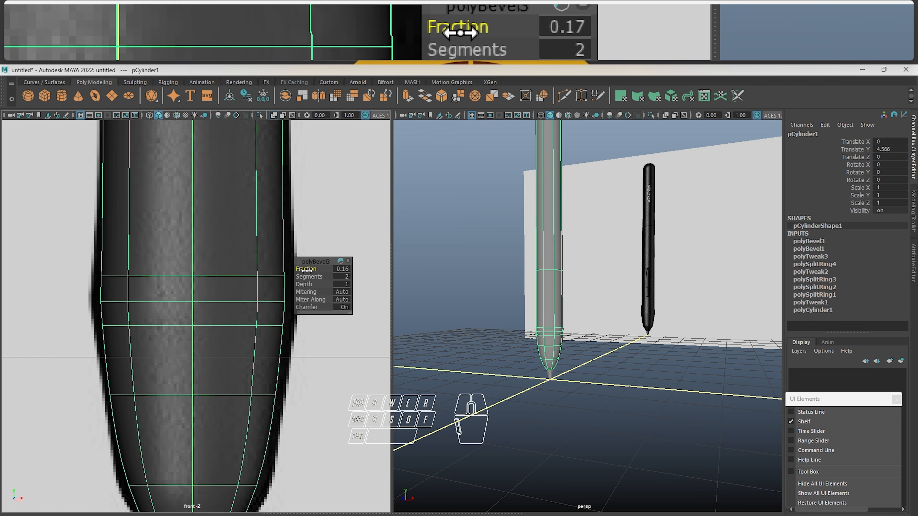
{"action": "left_click_drag", "start_coordinate": [300, 269], "coordinate": [306, 270]}
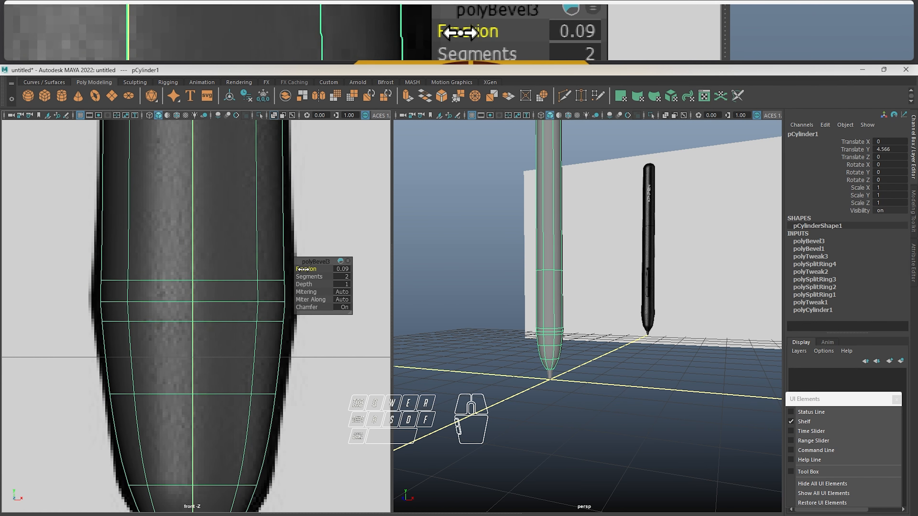
{"action": "left_click", "coordinate": [335, 237]}
Scale the three vertex rows around the bulge outward together until the smoothed silhouette reaches the reference outline in the front view
{"action": "left_click", "coordinate": [231, 288]}
{"action": "scroll", "coordinate": [242, 297], "scroll_direction": "up", "scroll_amount": 1}
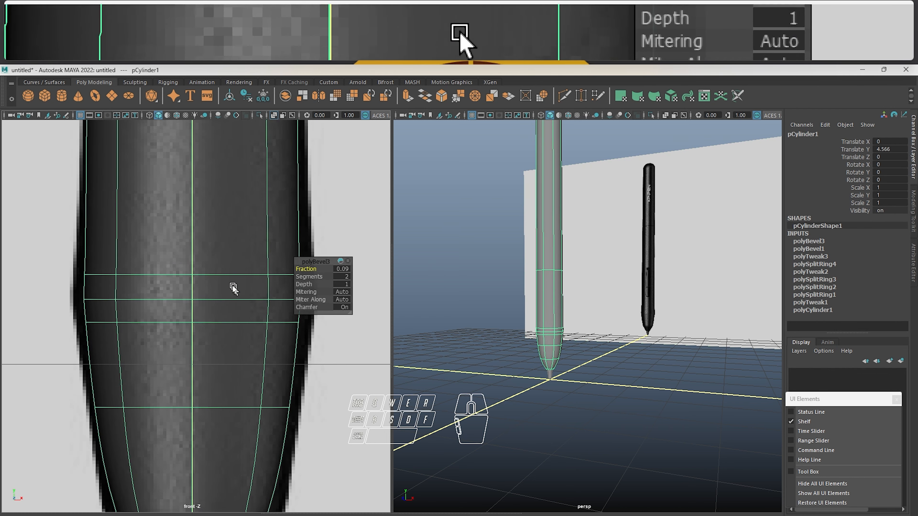
{"action": "left_click_drag", "start_coordinate": [233, 287], "coordinate": [234, 292], "text": "alt"}
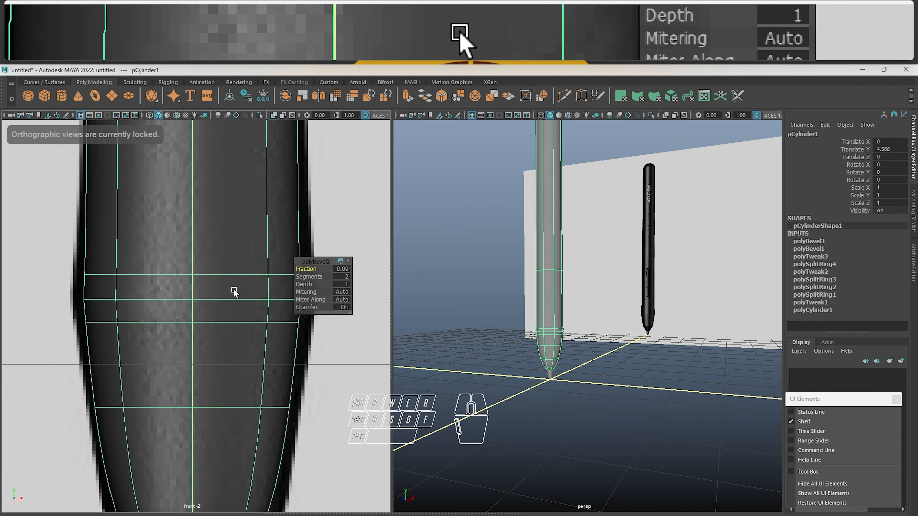
{"action": "right_click_drag", "start_coordinate": [235, 291], "coordinate": [237, 221]}
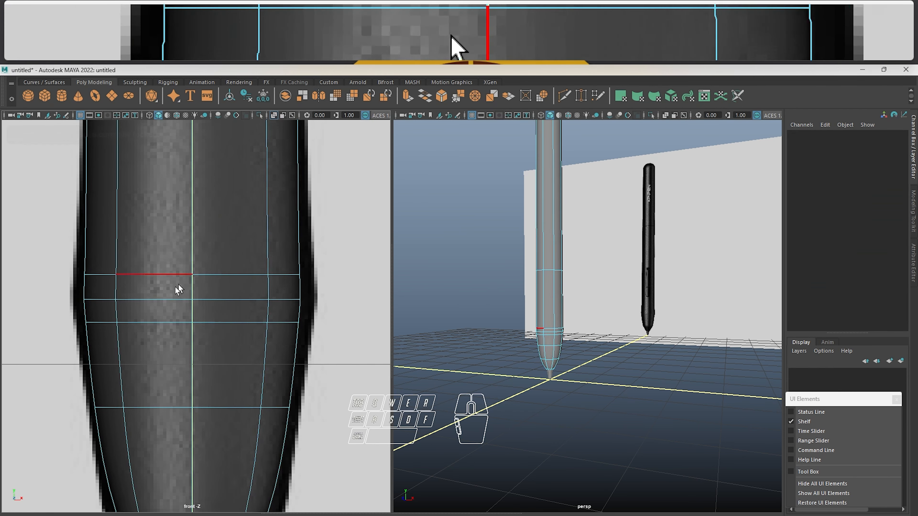
{"action": "double_click", "coordinate": [158, 300]}
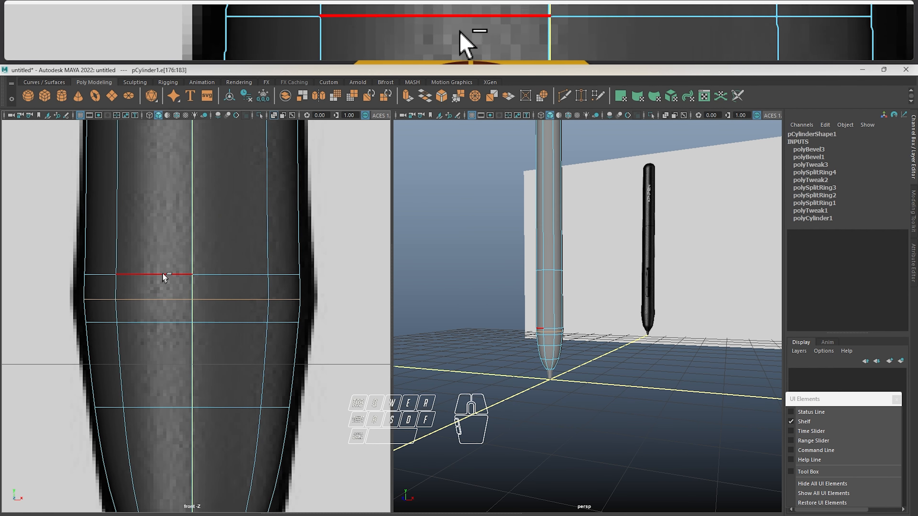
{"action": "right_click_drag", "start_coordinate": [145, 243], "coordinate": [68, 246]}
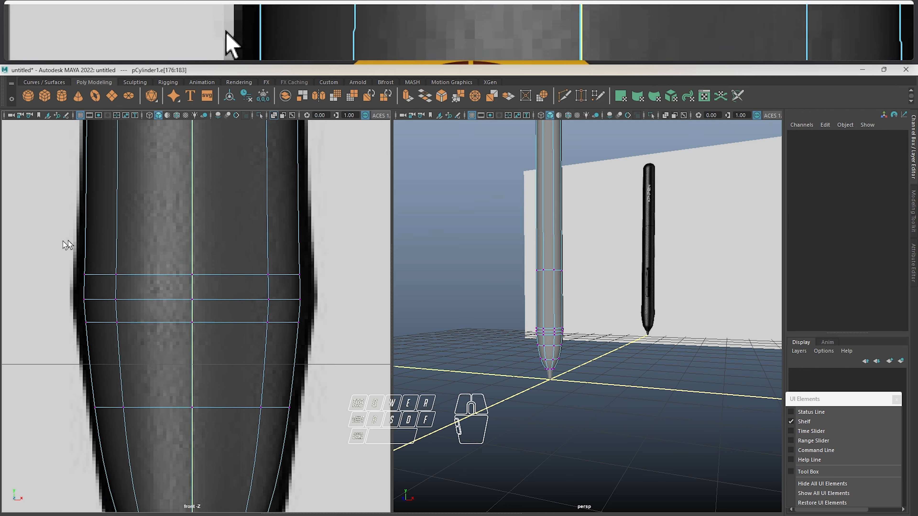
{"action": "left_click_drag", "start_coordinate": [71, 245], "coordinate": [340, 346]}
{"action": "key", "text": "r"}
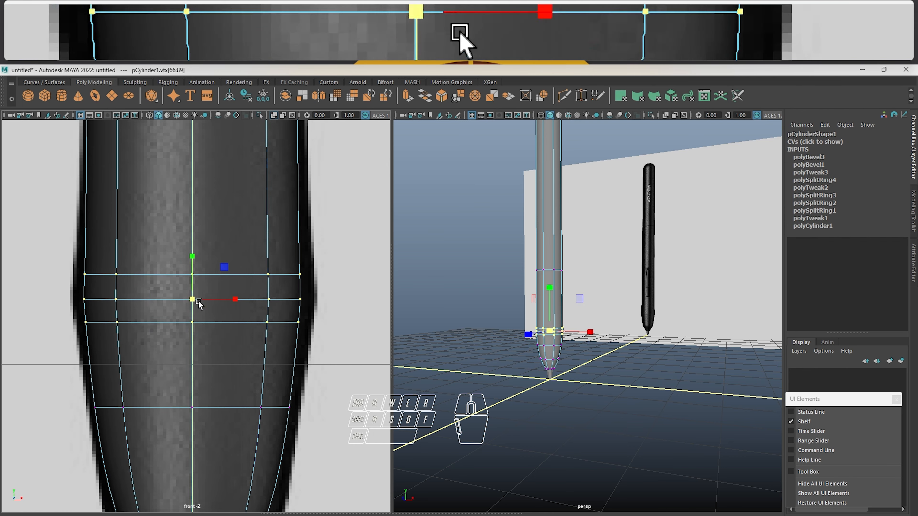
{"action": "left_click_drag", "start_coordinate": [190, 302], "coordinate": [211, 303]}
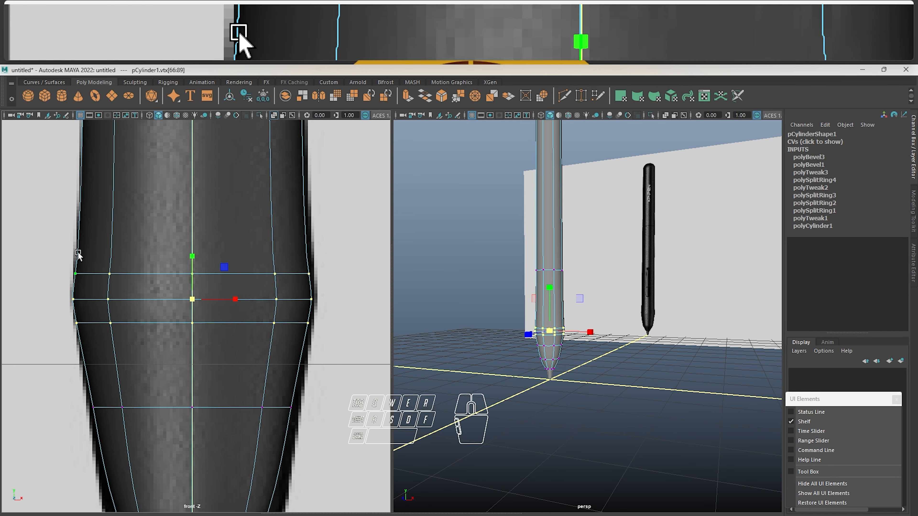
Move the bulge's upper vertex row up and its lower vertex row down to soften the curve around the widest point
{"action": "left_click", "coordinate": [122, 287]}
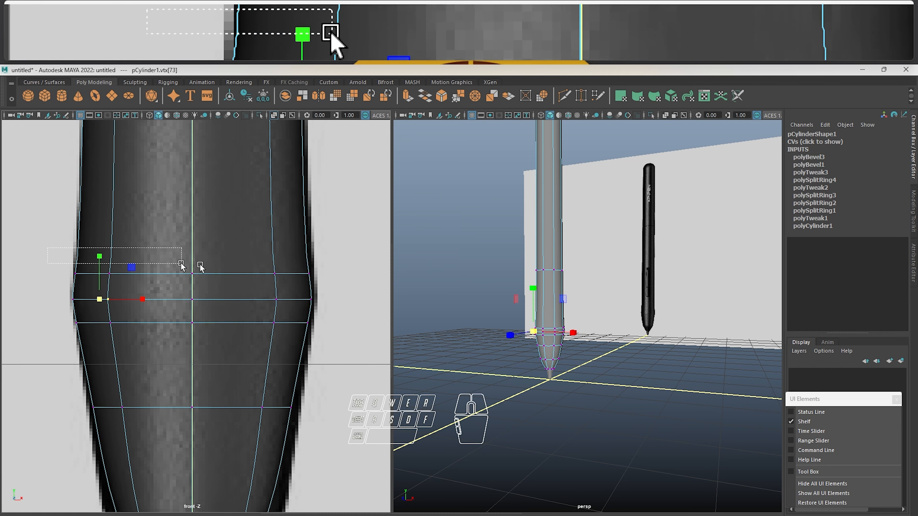
{"action": "left_click_drag", "start_coordinate": [181, 263], "coordinate": [385, 285]}
{"action": "key", "text": "w"}
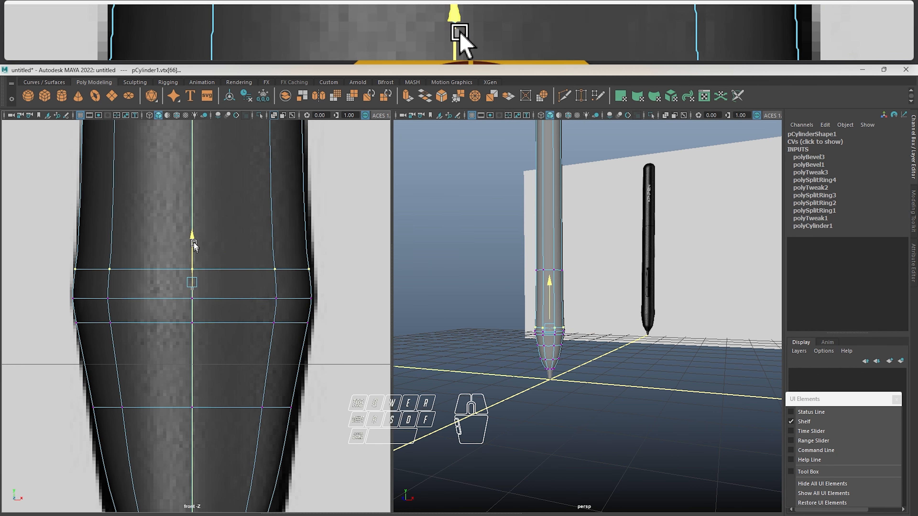
{"action": "left_click_drag", "start_coordinate": [193, 246], "coordinate": [196, 216]}
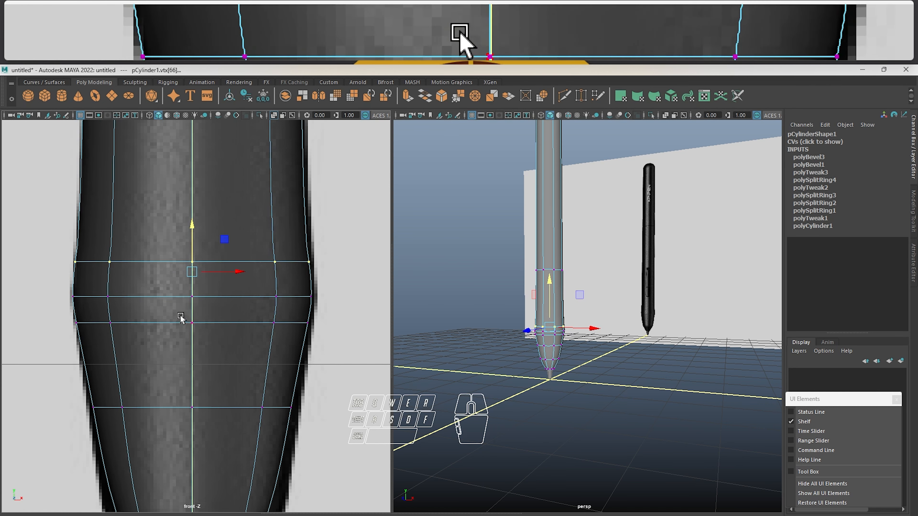
{"action": "left_click_drag", "start_coordinate": [70, 310], "coordinate": [314, 333]}
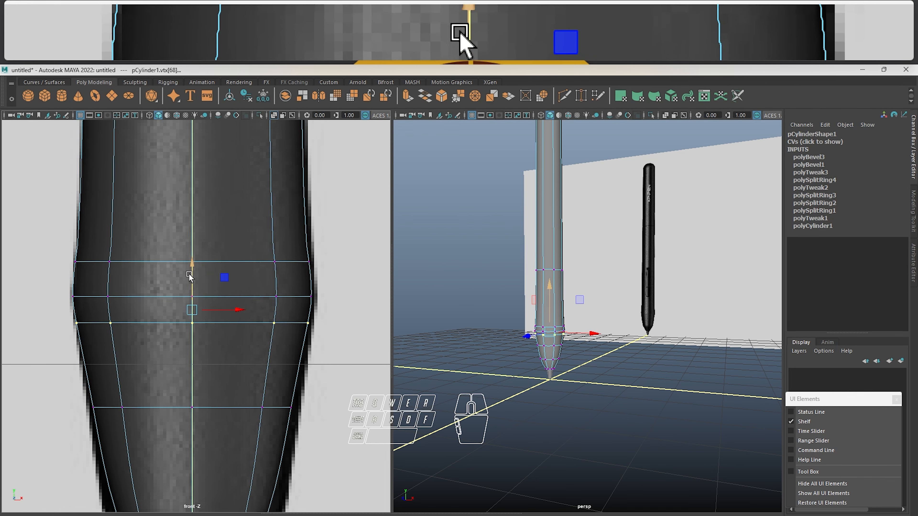
{"action": "left_click_drag", "start_coordinate": [196, 295], "coordinate": [194, 299]}
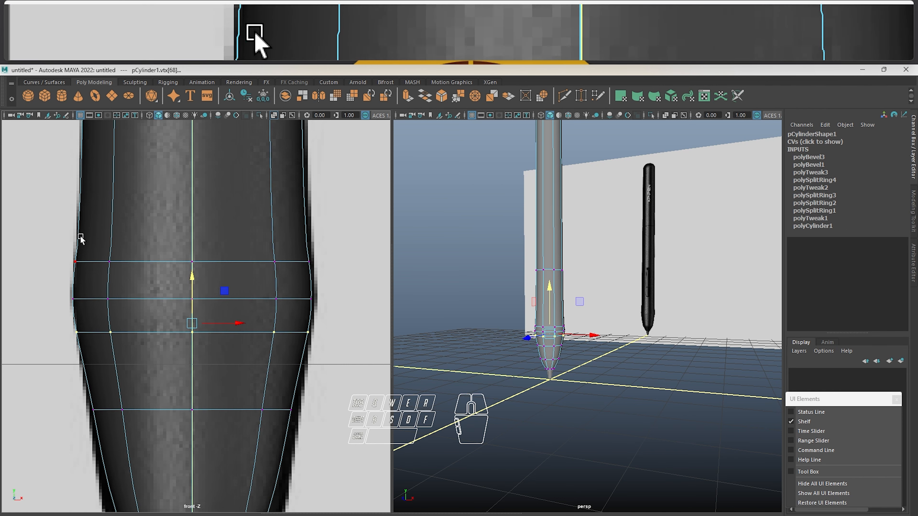
Scale the bulge's upper vertex row slightly outward to fit the reference, and check the smoothed form in the perspective view
{"action": "left_click_drag", "start_coordinate": [78, 235], "coordinate": [360, 287]}
{"action": "key", "text": "r"}
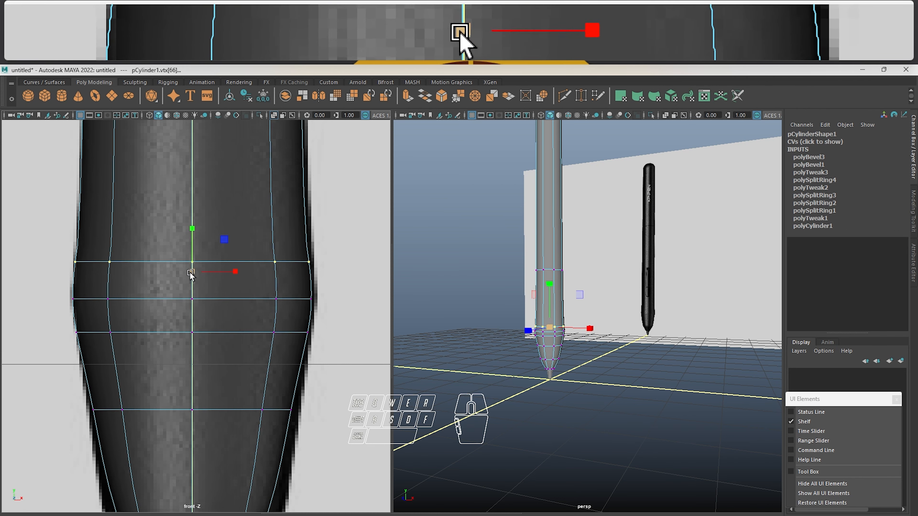
{"action": "left_click_drag", "start_coordinate": [190, 273], "coordinate": [191, 276]}
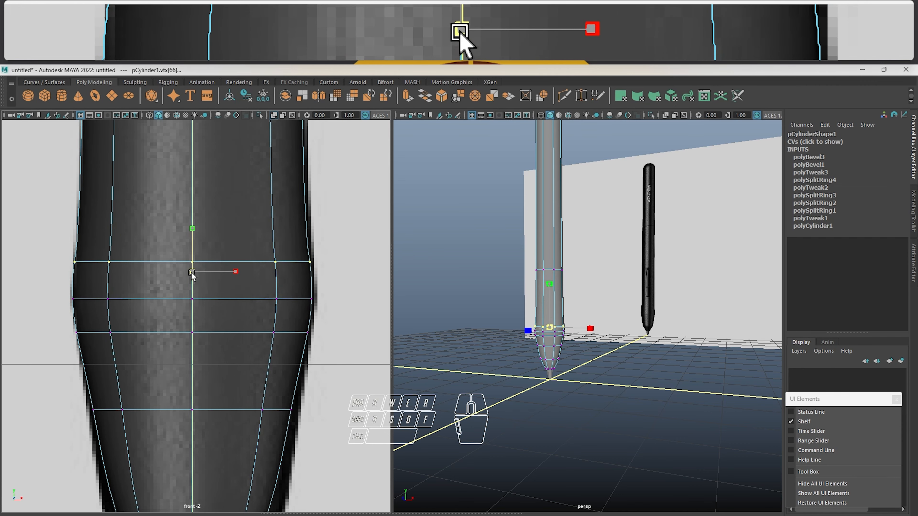
{"action": "left_click", "coordinate": [554, 337]}
{"action": "right_click_drag", "start_coordinate": [555, 322], "coordinate": [624, 286]}
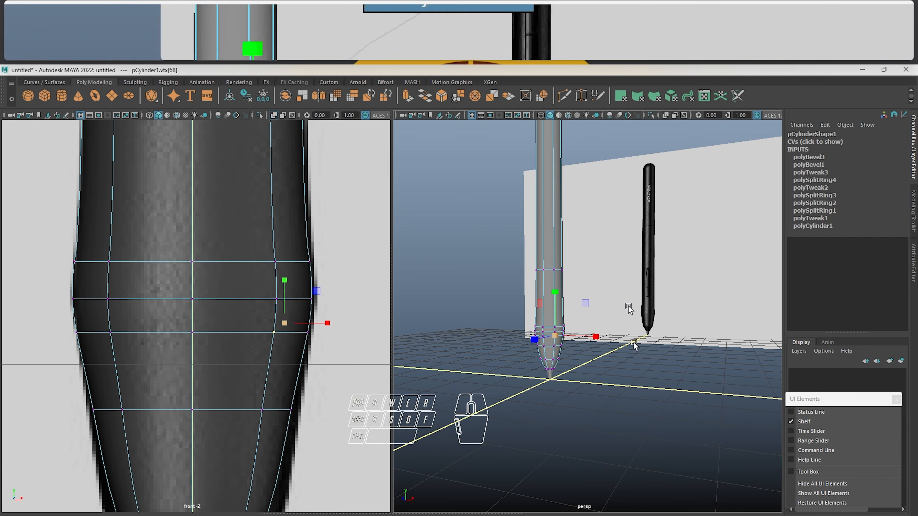
{"action": "left_click", "coordinate": [634, 342]}
{"action": "scroll", "coordinate": [561, 356], "scroll_direction": "up", "scroll_amount": 5}
{"action": "mouse_move", "coordinate": [537, 334]}
{"action": "left_mouse_down", "text": "alt"}
{"action": "mouse_move", "coordinate": [570, 330]}
{"action": "mouse_move", "coordinate": [558, 320]}
{"action": "mouse_move", "coordinate": [550, 328]}
{"action": "left_mouse_up", "text": "alt"}
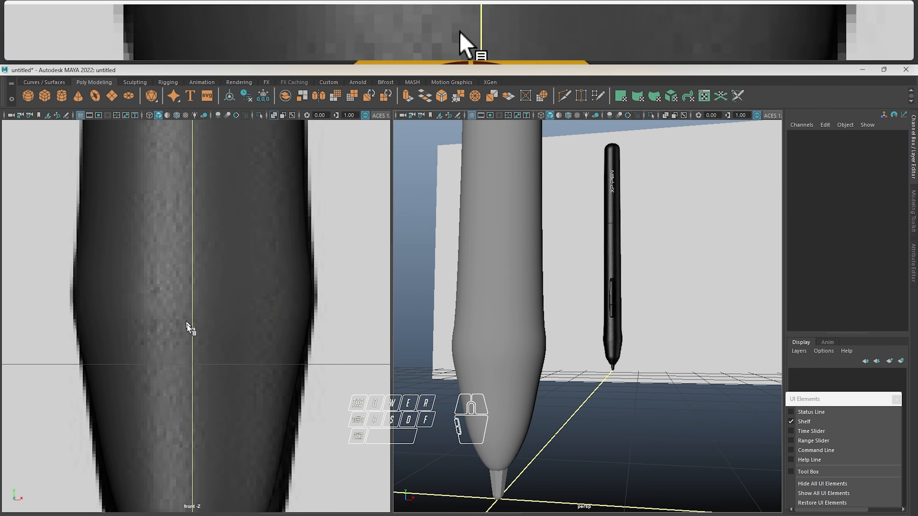
Turn off smooth preview and insert edge loops just above and below the corner loop where the body tapers toward the nib
{"action": "left_click", "coordinate": [189, 325]}
{"action": "middle_click_drag", "start_coordinate": [248, 373], "coordinate": [266, 251], "text": "alt"}
{"action": "middle_click_drag", "start_coordinate": [252, 324], "coordinate": [261, 266], "text": "alt"}
{"action": "middle_click_drag", "start_coordinate": [256, 348], "coordinate": [256, 327], "text": "alt"}
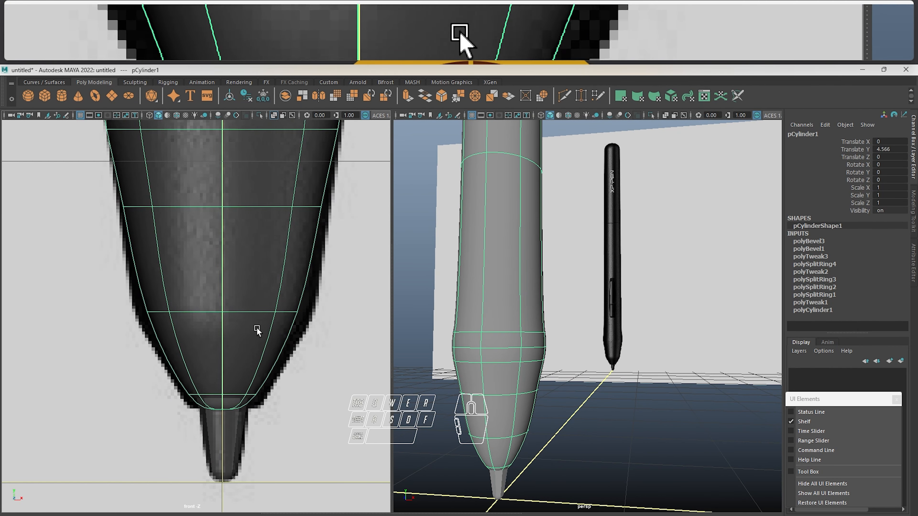
{"action": "right_click_drag", "start_coordinate": [260, 243], "coordinate": [267, 219]}
{"action": "left_click", "coordinate": [216, 295]}
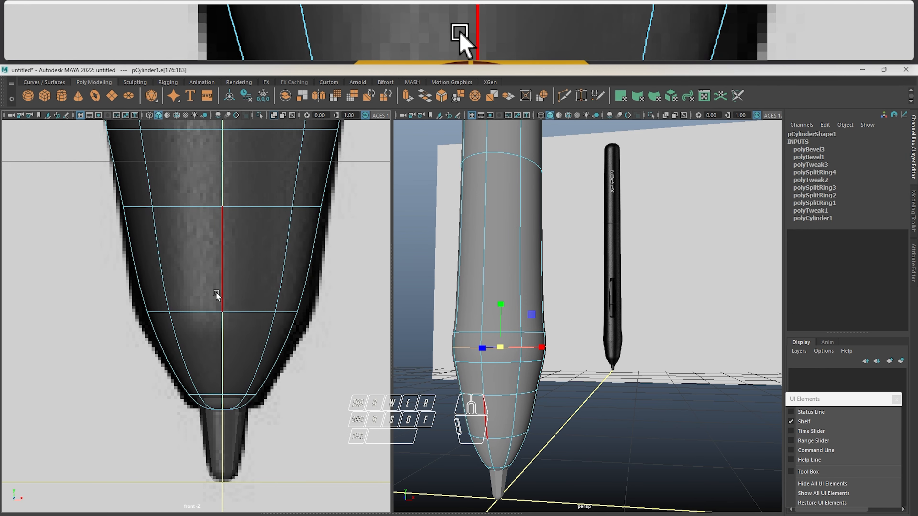
{"action": "key", "text": "1"}
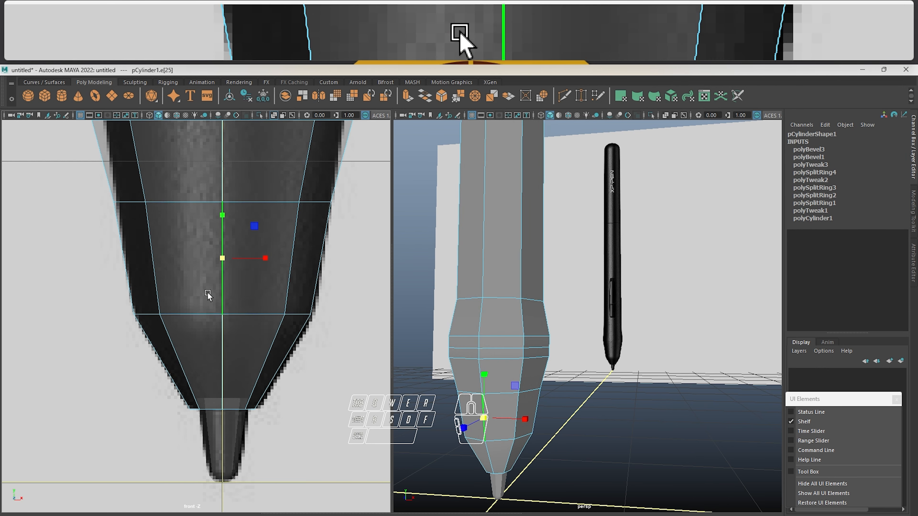
{"action": "right_click_drag", "start_coordinate": [208, 295], "coordinate": [187, 343], "text": "shift"}
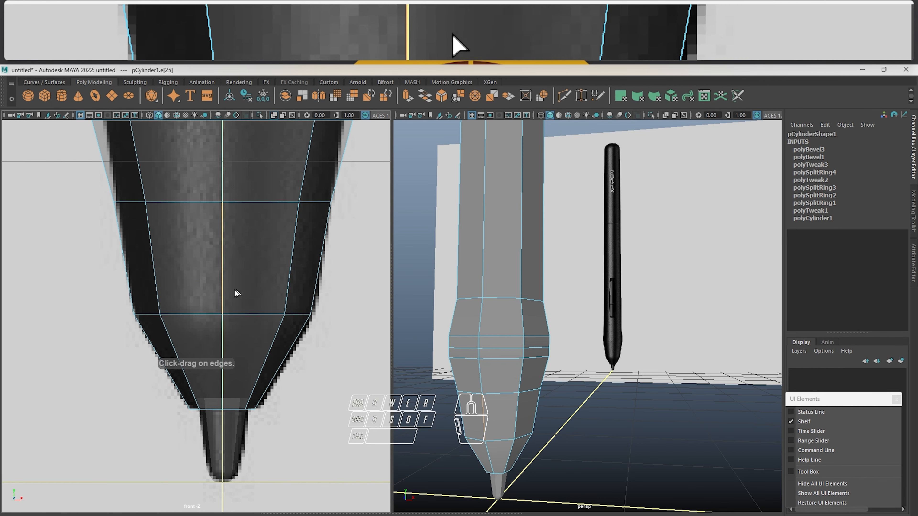
{"action": "left_click_drag", "start_coordinate": [223, 288], "coordinate": [222, 323]}
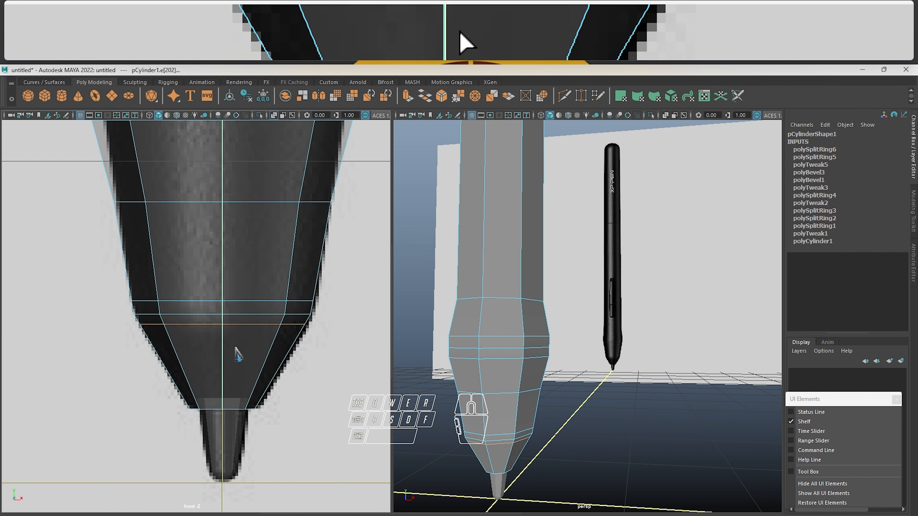
{"action": "key", "text": "w"}
Turn smooth preview back on for the pen body and compare the tapered end with the reference in both views
{"action": "left_click", "coordinate": [336, 296]}
{"action": "left_click", "coordinate": [305, 297]}
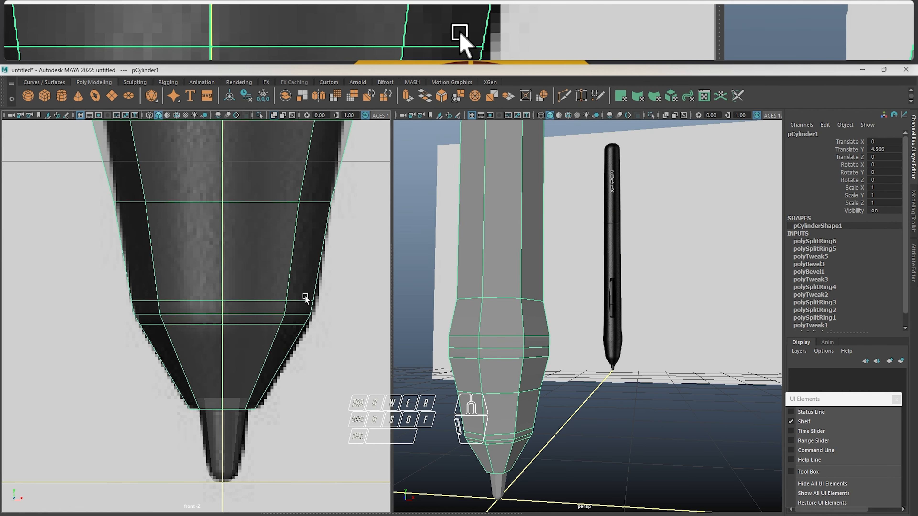
{"action": "key", "text": "3"}
{"action": "scroll", "coordinate": [314, 324], "scroll_direction": "up", "scroll_amount": 2}
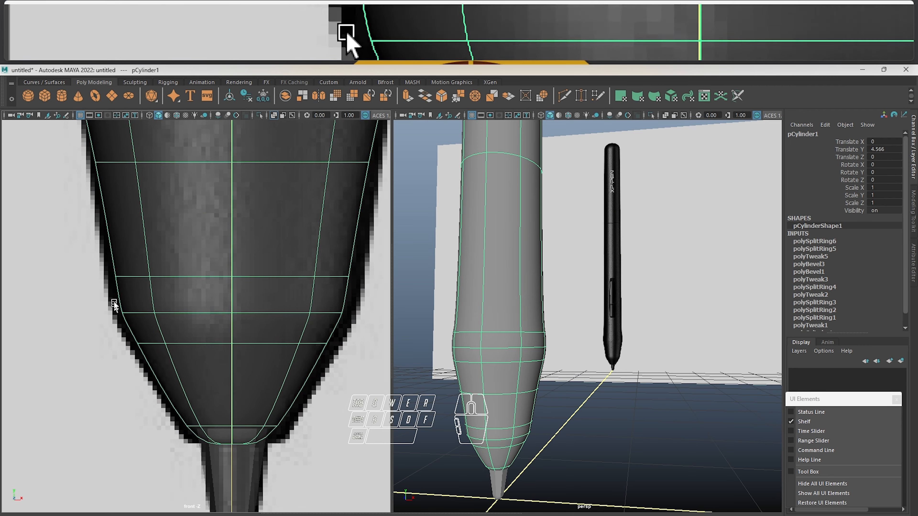
{"action": "left_click_drag", "start_coordinate": [682, 457], "coordinate": [607, 352], "text": "alt"}
{"action": "scroll", "coordinate": [564, 356], "scroll_direction": "up", "scroll_amount": 2}
{"action": "scroll", "coordinate": [623, 355], "scroll_direction": "down", "scroll_amount": 3}
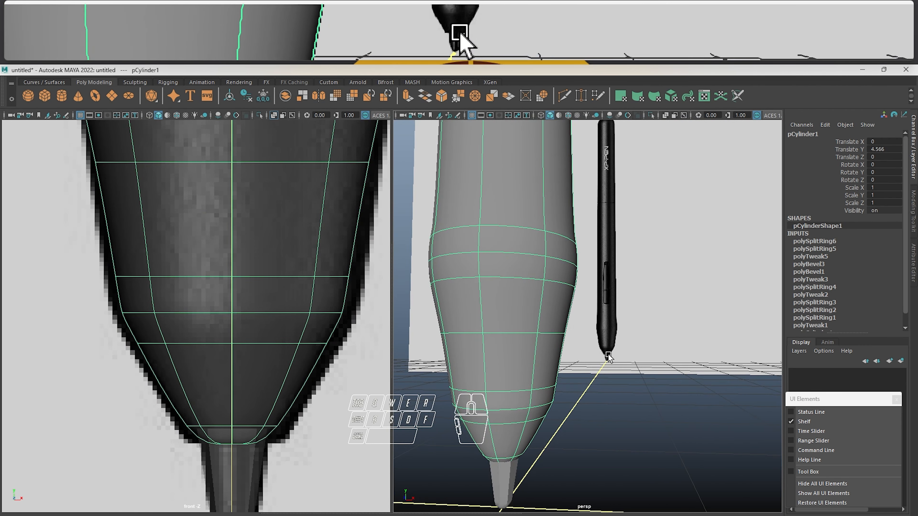
Scale the three vertex rows at the tapered end's corner outward together to match the reference edge, then return to object mode
{"action": "right_click_drag", "start_coordinate": [222, 257], "coordinate": [105, 265]}
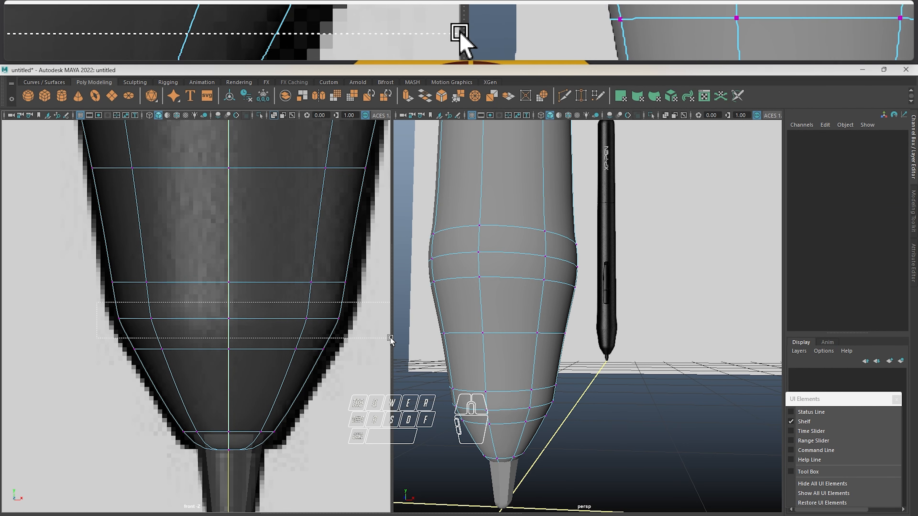
{"action": "left_click_drag", "start_coordinate": [390, 339], "coordinate": [389, 339]}
{"action": "left_click_drag", "start_coordinate": [233, 319], "coordinate": [101, 256]}
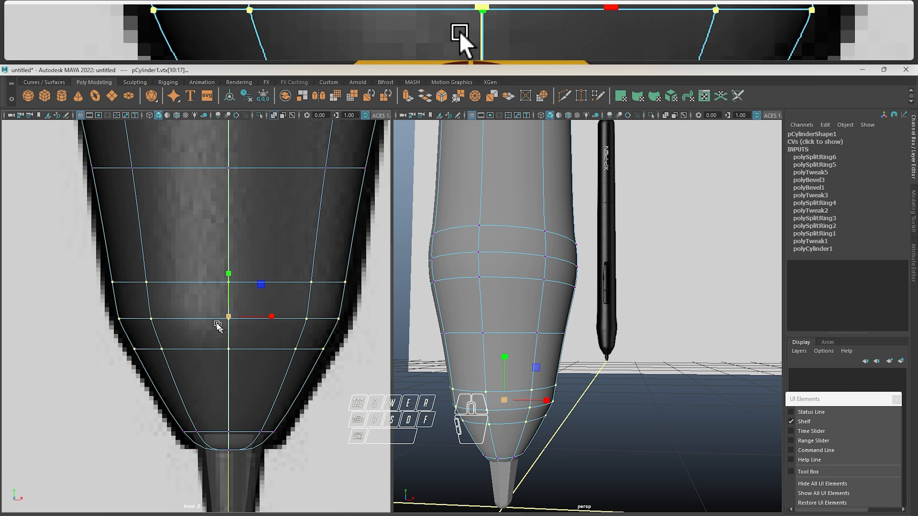
{"action": "left_click_drag", "start_coordinate": [229, 320], "coordinate": [247, 317]}
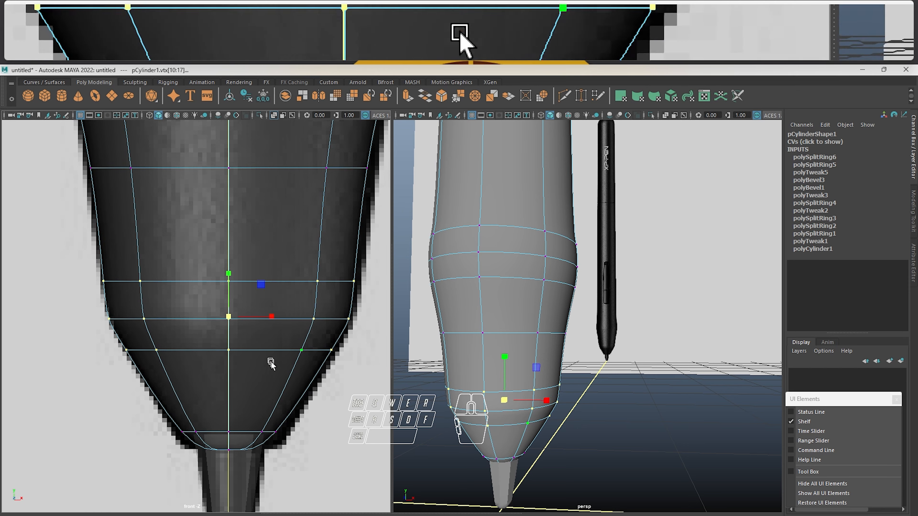
{"action": "left_click", "coordinate": [341, 425]}
{"action": "left_click", "coordinate": [498, 416]}
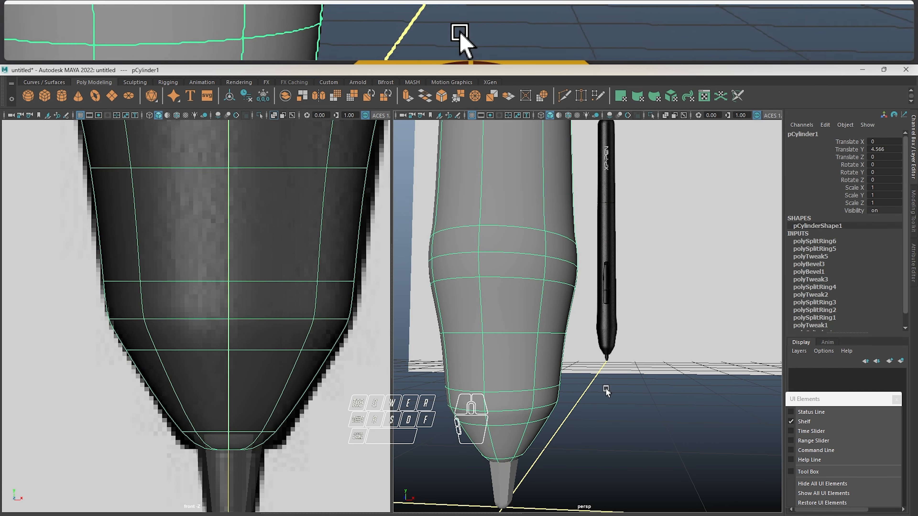
Inspect the smoothed tapered end and its junction with the nib in the perspective and front views
{"action": "middle_click_drag", "start_coordinate": [606, 390], "coordinate": [604, 356], "text": "alt"}
{"action": "scroll", "coordinate": [510, 339], "scroll_direction": "up", "scroll_amount": 3}
{"action": "scroll", "coordinate": [493, 339], "scroll_direction": "down", "scroll_amount": 1}
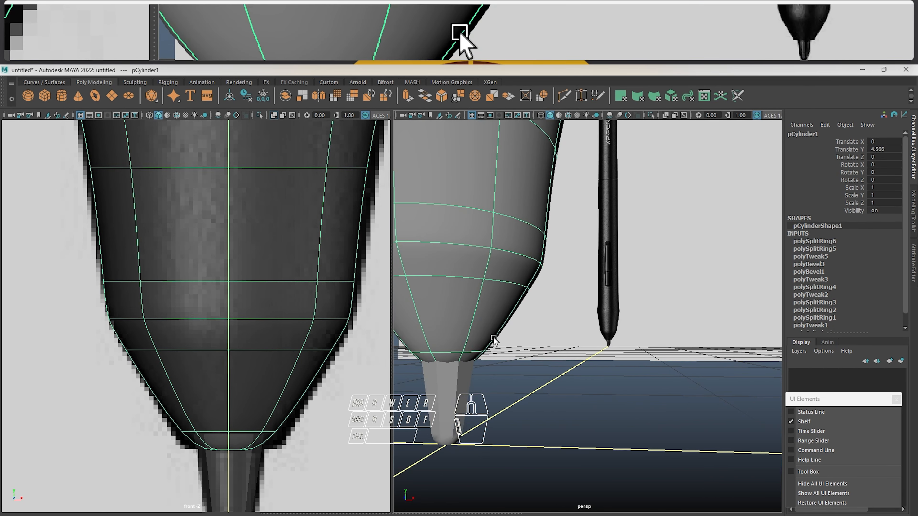
{"action": "middle_click_drag", "start_coordinate": [493, 340], "coordinate": [531, 341], "text": "alt"}
{"action": "middle_click_drag", "start_coordinate": [243, 376], "coordinate": [248, 366], "text": "alt"}
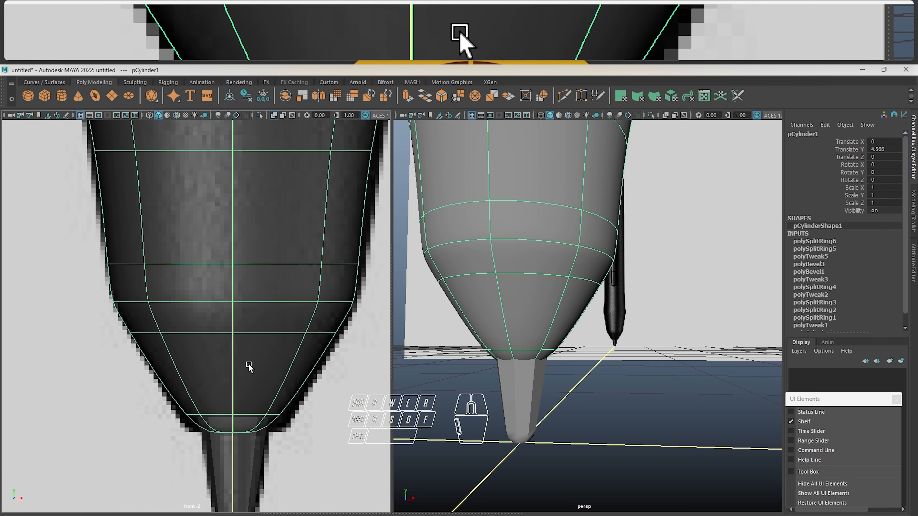
Turn off smooth preview and bevel the body's edge loop around the nib with fraction 0.04 and 2 segments, finishing in object mode
{"action": "key", "text": "1"}
{"action": "middle_click_drag", "start_coordinate": [343, 401], "coordinate": [343, 394], "text": "alt"}
{"action": "left_click_drag", "start_coordinate": [509, 352], "coordinate": [520, 320], "text": "alt"}
{"action": "right_click_drag", "start_coordinate": [539, 220], "coordinate": [568, 241], "text": "alt"}
{"action": "mouse_move", "coordinate": [547, 224]}
{"action": "left_mouse_down", "text": "alt"}
{"action": "mouse_move", "coordinate": [549, 249]}
{"action": "mouse_move", "coordinate": [541, 217]}
{"action": "left_mouse_up", "text": "alt"}
{"action": "scroll", "coordinate": [572, 188], "scroll_direction": "up", "scroll_amount": 5}
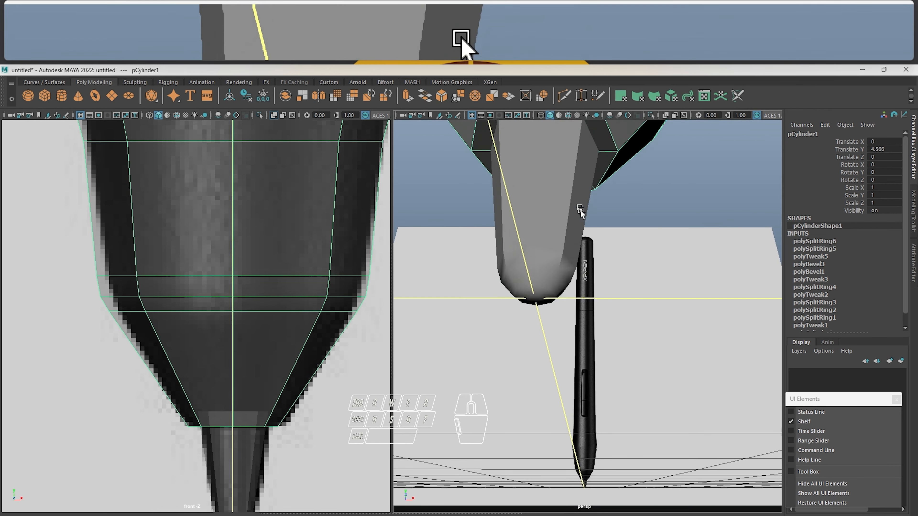
{"action": "right_click_drag", "start_coordinate": [590, 223], "coordinate": [614, 190]}
{"action": "double_click", "coordinate": [586, 219]}
{"action": "mouse_move", "coordinate": [689, 267]}
{"action": "left_mouse_down"}
{"action": "mouse_move", "coordinate": [702, 267]}
{"action": "mouse_move", "coordinate": [659, 263]}
{"action": "mouse_move", "coordinate": [705, 276]}
{"action": "left_mouse_up"}
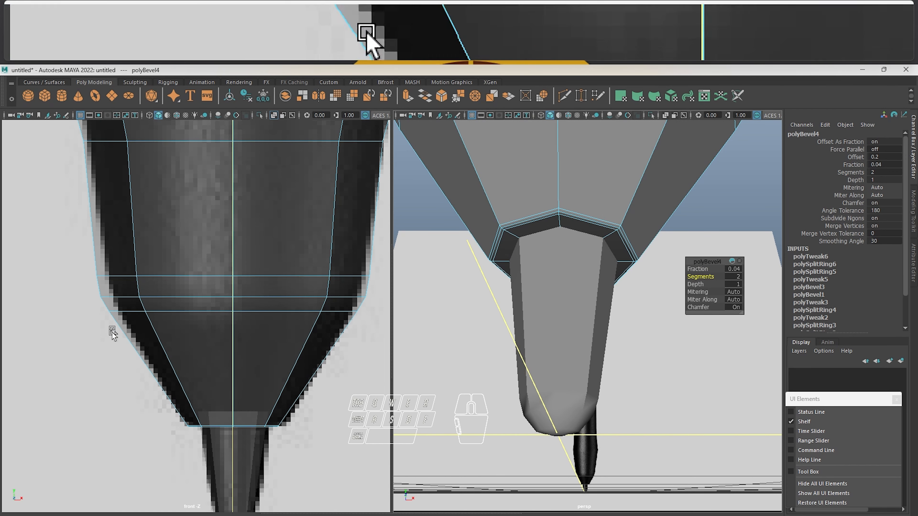
{"action": "right_click_drag", "start_coordinate": [187, 340], "coordinate": [232, 307]}
{"action": "left_click", "coordinate": [371, 325]}
{"action": "left_click", "coordinate": [307, 295]}
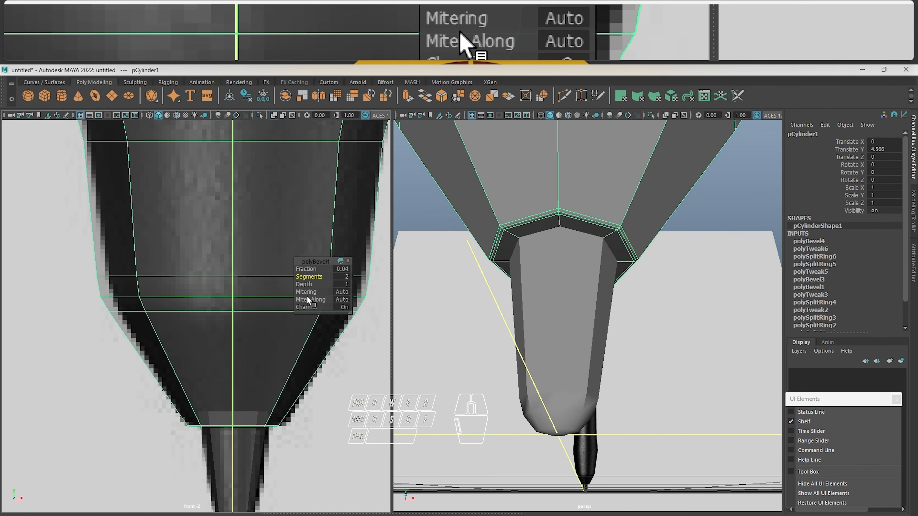
Turn smooth preview back on and inspect the tapered end and its bevelled edge around the nib without wireframe highlighting
{"action": "key", "text": "3"}
{"action": "scroll", "coordinate": [465, 290], "scroll_direction": "down", "scroll_amount": 5}
{"action": "left_click_drag", "start_coordinate": [466, 289], "coordinate": [484, 254], "text": "alt"}
{"action": "left_click", "coordinate": [472, 194]}
{"action": "left_click_drag", "start_coordinate": [473, 194], "coordinate": [537, 322], "text": "alt"}
{"action": "left_click", "coordinate": [553, 343]}
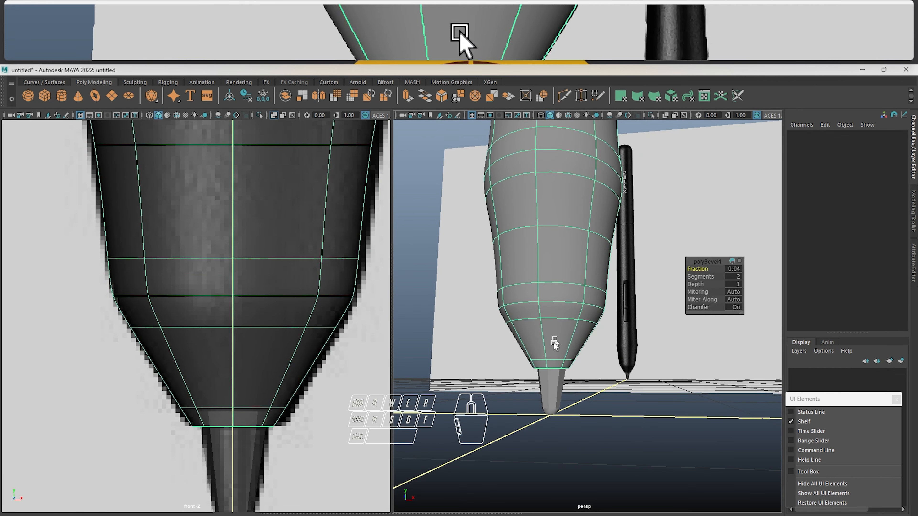
{"action": "left_click", "coordinate": [483, 344]}
{"action": "left_click_drag", "start_coordinate": [572, 266], "coordinate": [553, 263], "text": "alt"}
{"action": "scroll", "coordinate": [555, 268], "scroll_direction": "up", "scroll_amount": 4}
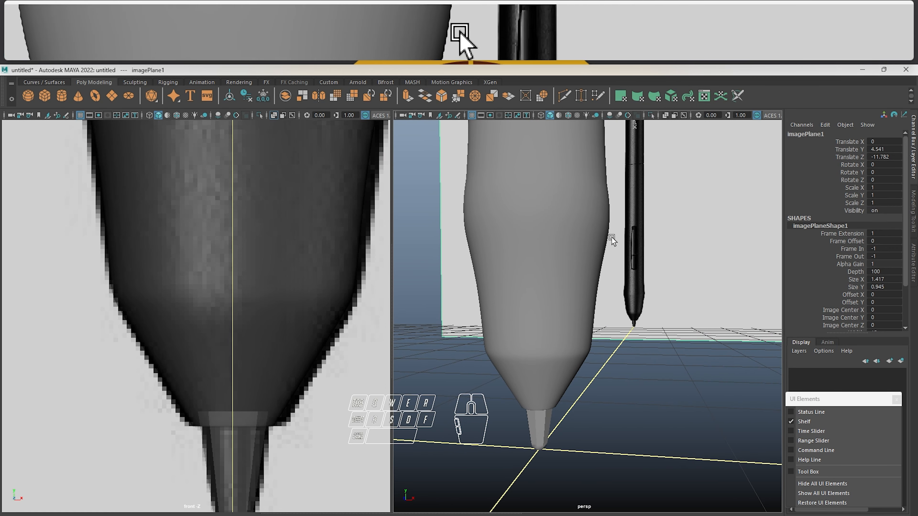
Scale the single edge loop midway along the lower grip section slightly outward to match the reference silhouette
{"action": "left_click", "coordinate": [231, 283]}
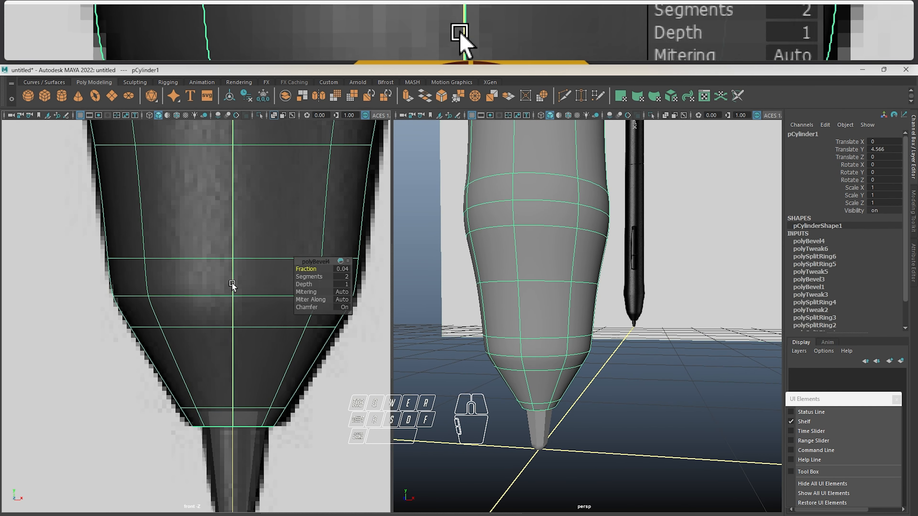
{"action": "left_click_drag", "start_coordinate": [249, 231], "coordinate": [246, 297], "text": "alt"}
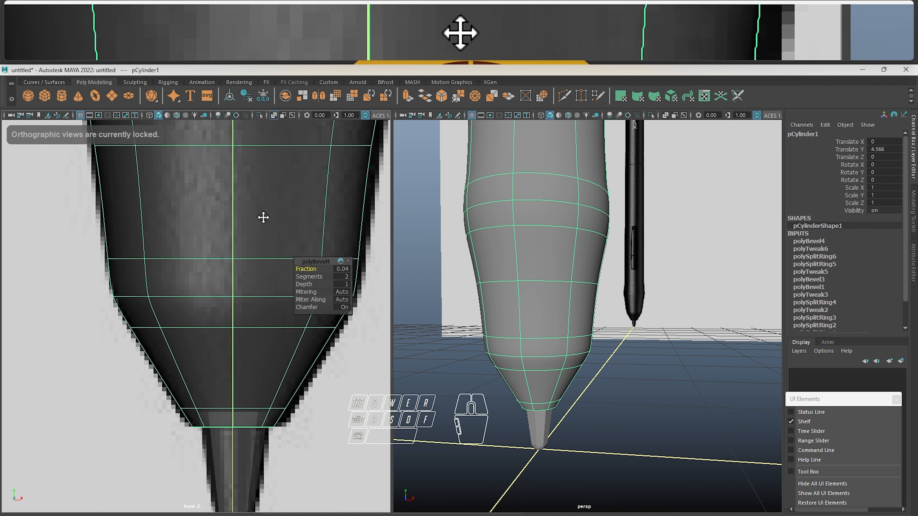
{"action": "middle_click_drag", "start_coordinate": [263, 217], "coordinate": [265, 356], "text": "alt"}
{"action": "right_click_drag", "start_coordinate": [254, 241], "coordinate": [255, 199]}
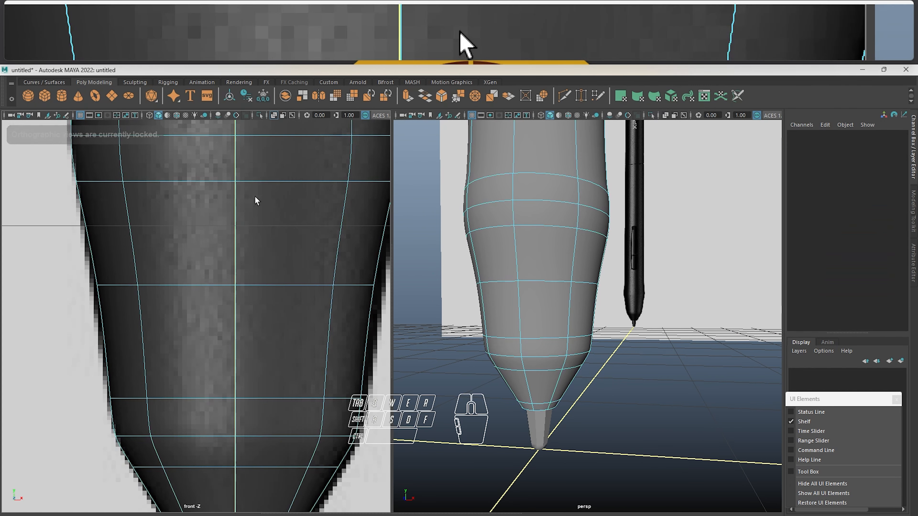
{"action": "double_click", "coordinate": [266, 289]}
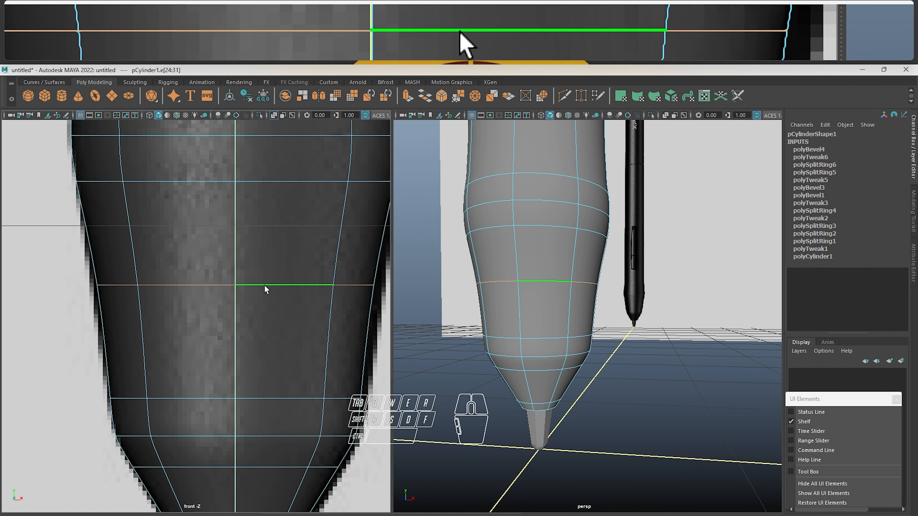
{"action": "scroll", "coordinate": [266, 270], "scroll_direction": "down", "scroll_amount": 5}
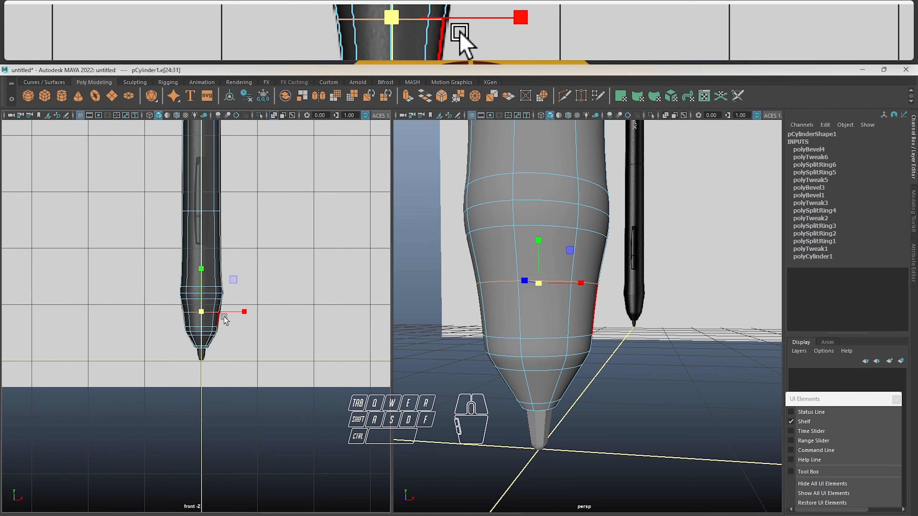
{"action": "scroll", "coordinate": [223, 317], "scroll_direction": "up", "scroll_amount": 6}
{"action": "left_click_drag", "start_coordinate": [222, 292], "coordinate": [237, 291]}
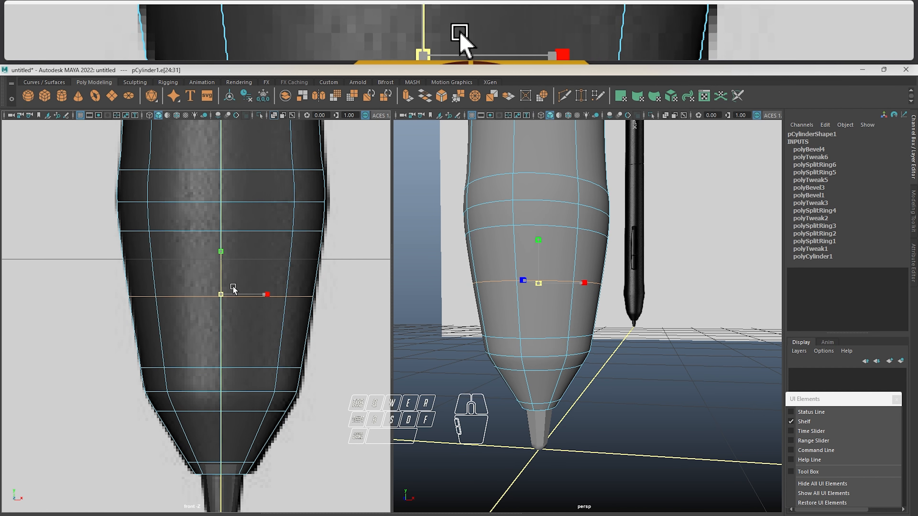
Return to object mode and examine the whole smoothed pen, plus the seam line below the logo on the reference image
{"action": "scroll", "coordinate": [235, 282], "scroll_direction": "down", "scroll_amount": 8}
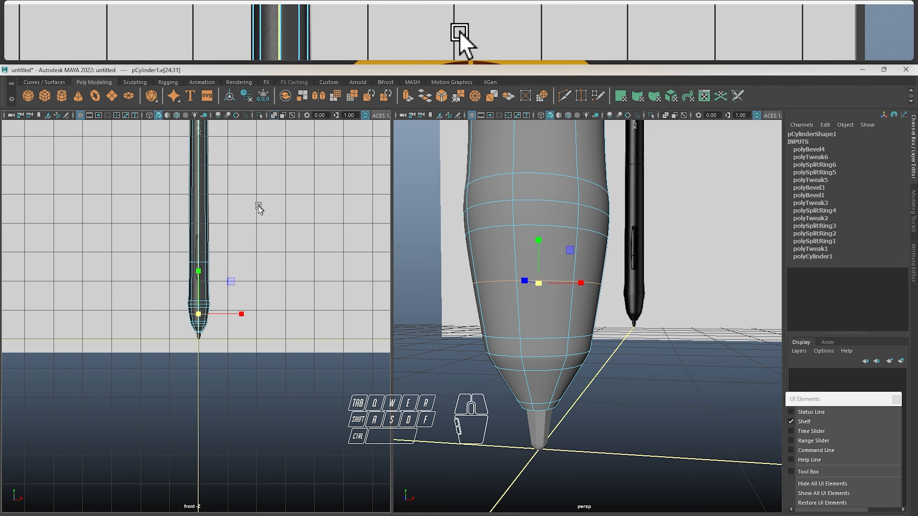
{"action": "middle_click_drag", "start_coordinate": [258, 206], "coordinate": [268, 401], "text": "alt"}
{"action": "scroll", "coordinate": [453, 283], "scroll_direction": "down", "scroll_amount": 5}
{"action": "middle_click_drag", "start_coordinate": [565, 164], "coordinate": [548, 331], "text": "alt"}
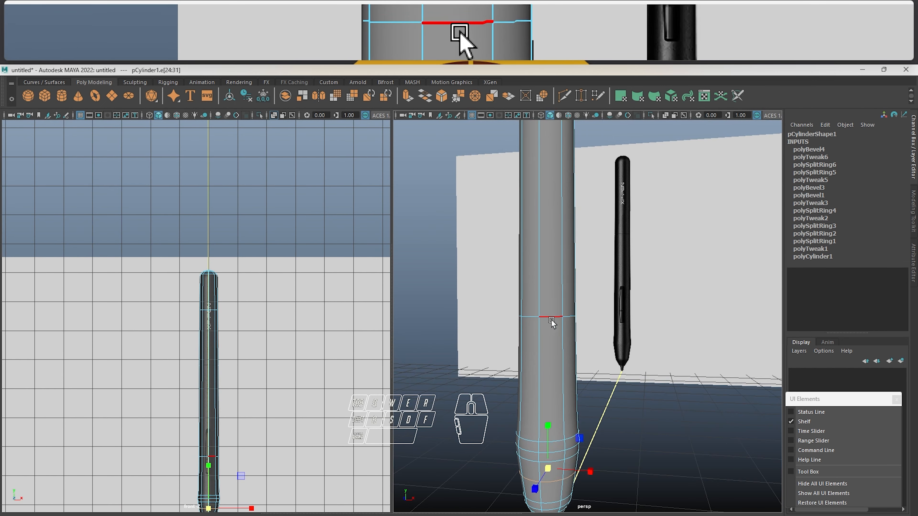
{"action": "key", "text": "F8"}
{"action": "scroll", "coordinate": [573, 355], "scroll_direction": "down", "scroll_amount": 5}
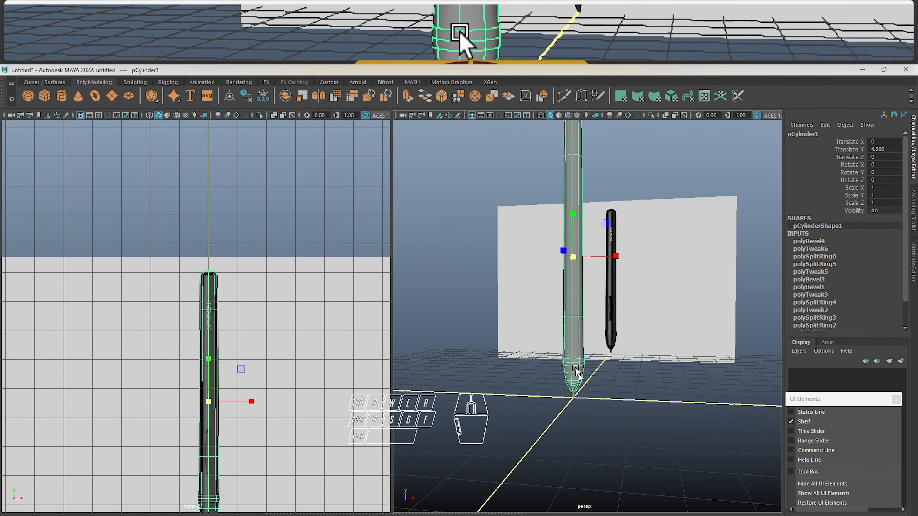
{"action": "left_click", "coordinate": [620, 312]}
{"action": "mouse_move", "coordinate": [620, 312]}
{"action": "left_mouse_down", "text": "alt"}
{"action": "mouse_move", "coordinate": [534, 324]}
{"action": "mouse_move", "coordinate": [561, 299]}
{"action": "mouse_move", "coordinate": [606, 311]}
{"action": "left_mouse_up", "text": "alt"}
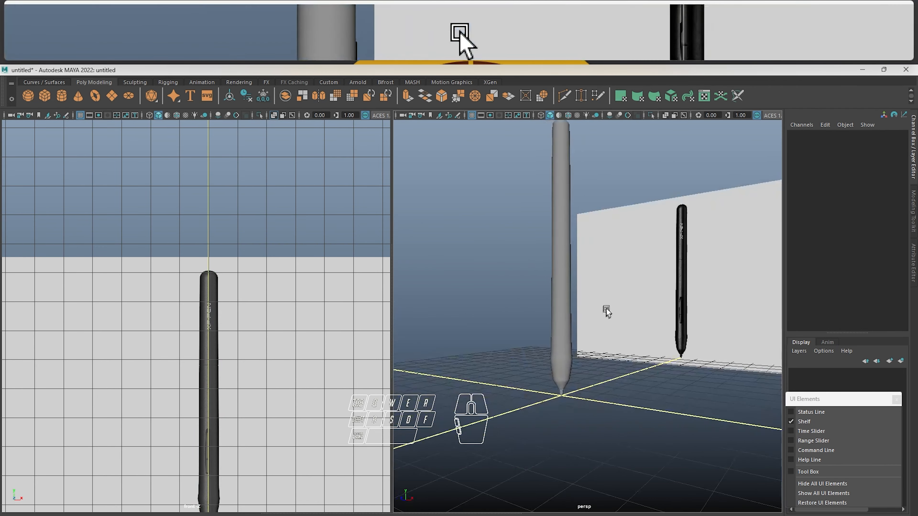
{"action": "middle_click_drag", "start_coordinate": [606, 311], "coordinate": [592, 375], "text": "alt"}
{"action": "middle_click_drag", "start_coordinate": [581, 250], "coordinate": [581, 286], "text": "alt"}
{"action": "scroll", "coordinate": [693, 317], "scroll_direction": "up", "scroll_amount": 8}
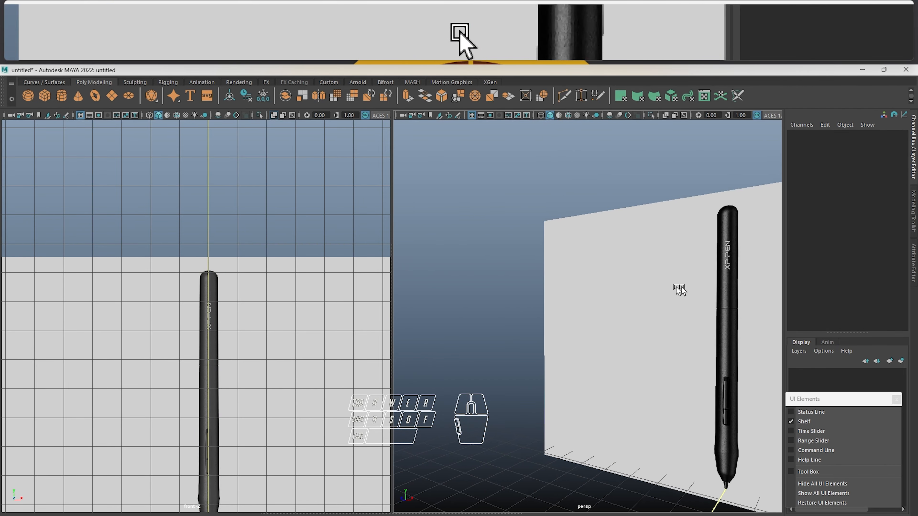
{"action": "scroll", "coordinate": [719, 304], "scroll_direction": "up", "scroll_amount": 10}
{"action": "middle_click_drag", "start_coordinate": [748, 298], "coordinate": [572, 307], "text": "alt"}
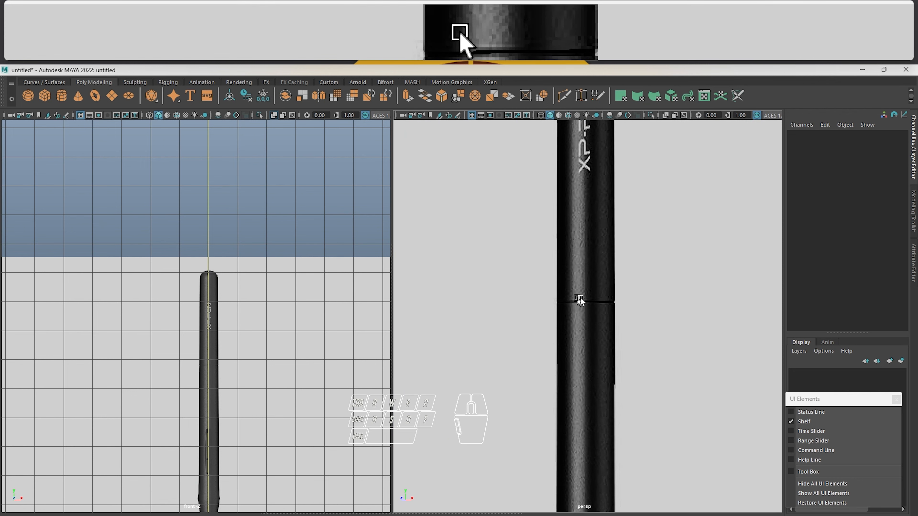
Select the pen body in the front view and turn off its smooth preview
{"action": "middle_click_drag", "start_coordinate": [245, 361], "coordinate": [241, 275], "text": "alt"}
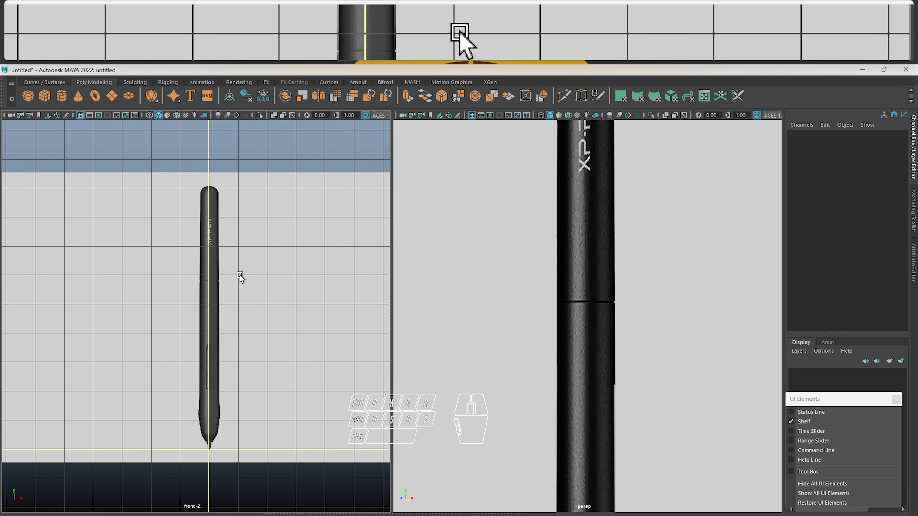
{"action": "left_click_drag", "start_coordinate": [239, 275], "coordinate": [182, 322]}
{"action": "scroll", "coordinate": [217, 268], "scroll_direction": "up", "scroll_amount": 6}
{"action": "middle_click_drag", "start_coordinate": [253, 207], "coordinate": [222, 268], "text": "alt"}
{"action": "scroll", "coordinate": [245, 302], "scroll_direction": "up", "scroll_amount": 3}
{"action": "key", "text": "1"}
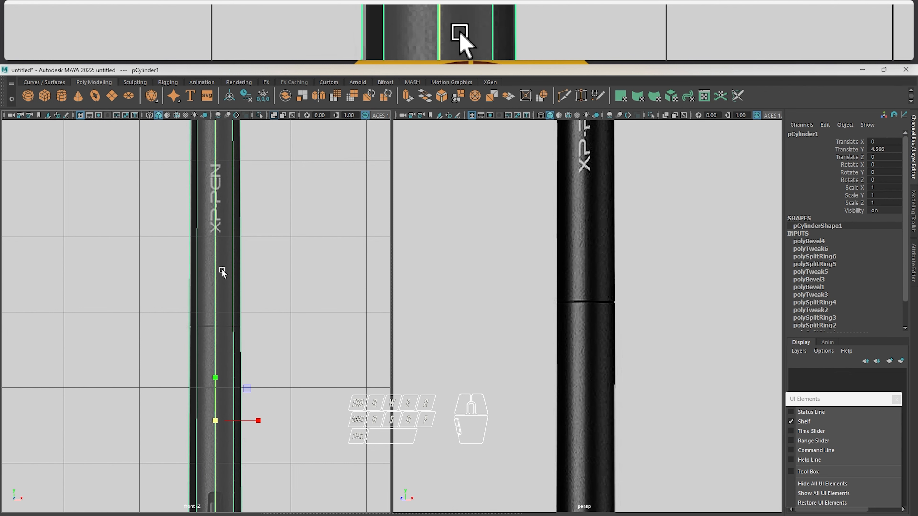
Insert an edge loop around the pen body along the reference seam line below the logo, then leave the insertion tool
{"action": "scroll", "coordinate": [221, 274], "scroll_direction": "up", "scroll_amount": 4}
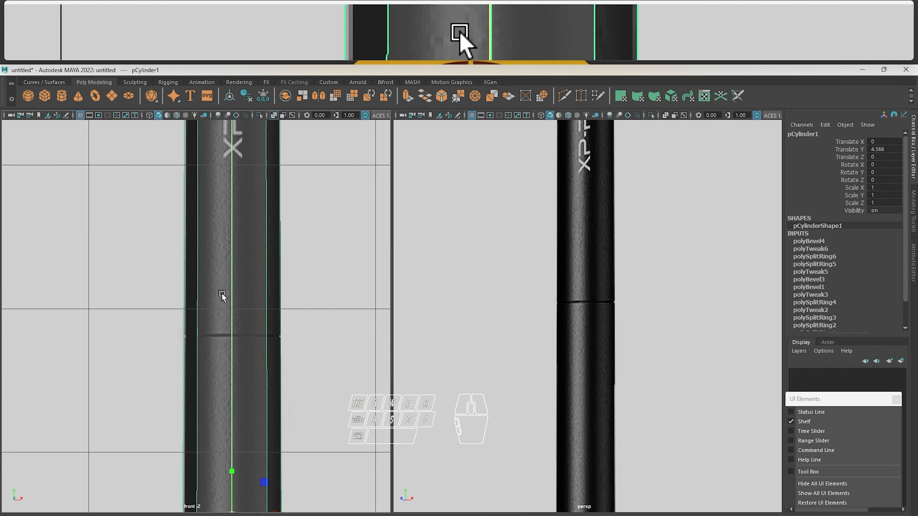
{"action": "mouse_move", "coordinate": [229, 325]}
{"action": "middle_mouse_down", "text": "alt"}
{"action": "mouse_move", "coordinate": [228, 249]}
{"action": "mouse_move", "coordinate": [215, 318]}
{"action": "middle_mouse_up", "text": "alt"}
{"action": "scroll", "coordinate": [229, 249], "scroll_direction": "up", "scroll_amount": 2}
{"action": "scroll", "coordinate": [216, 319], "scroll_direction": "up", "scroll_amount": 5}
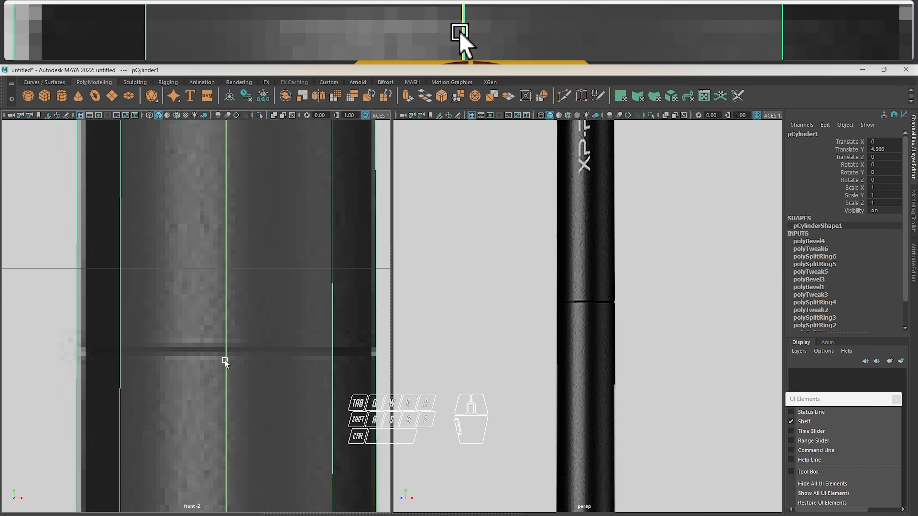
{"action": "scroll", "coordinate": [250, 284], "scroll_direction": "up", "scroll_amount": 2}
{"action": "middle_click_drag", "start_coordinate": [252, 342], "coordinate": [242, 293], "text": "alt"}
{"action": "right_click", "coordinate": [261, 252], "text": "shift"}
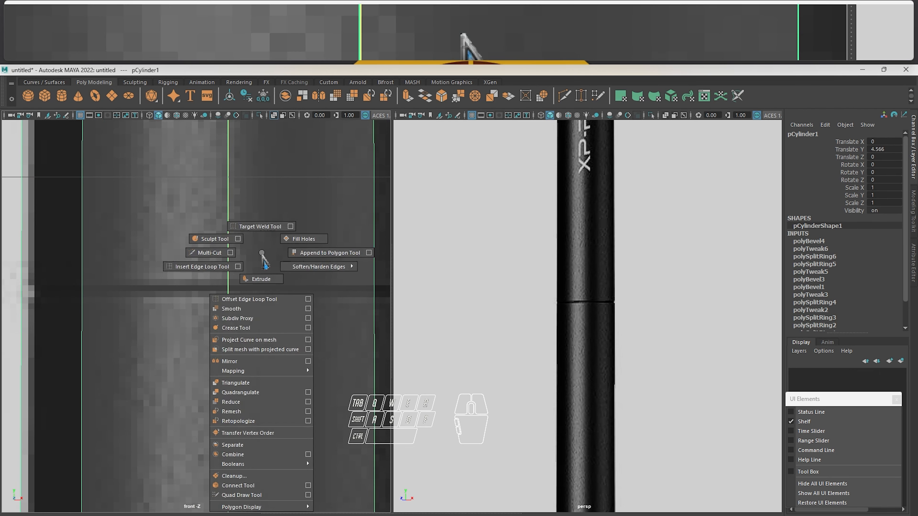
{"action": "left_click", "coordinate": [202, 267]}
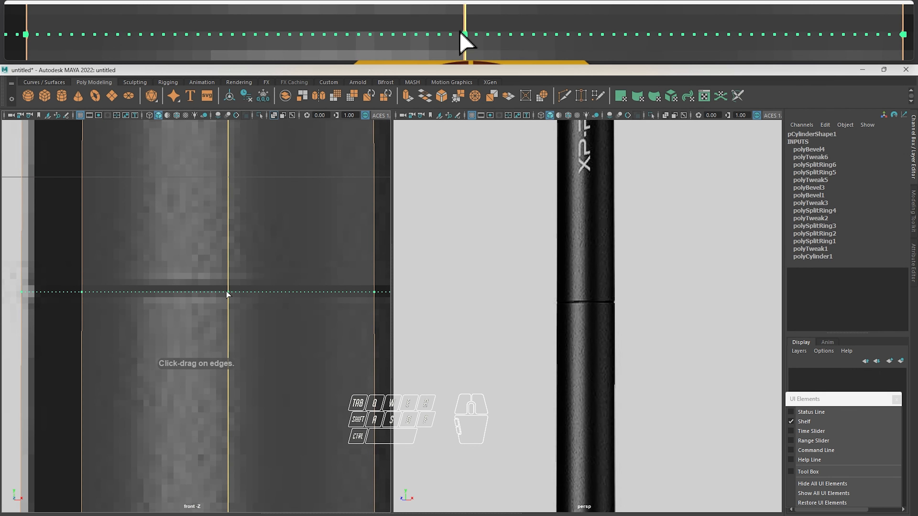
{"action": "left_click", "coordinate": [227, 289]}
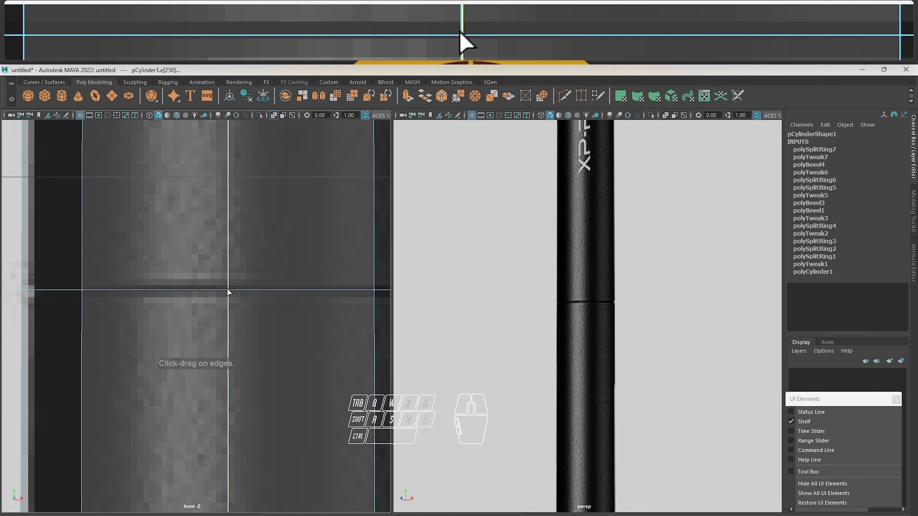
{"action": "right_click_drag", "start_coordinate": [228, 288], "coordinate": [226, 274]}
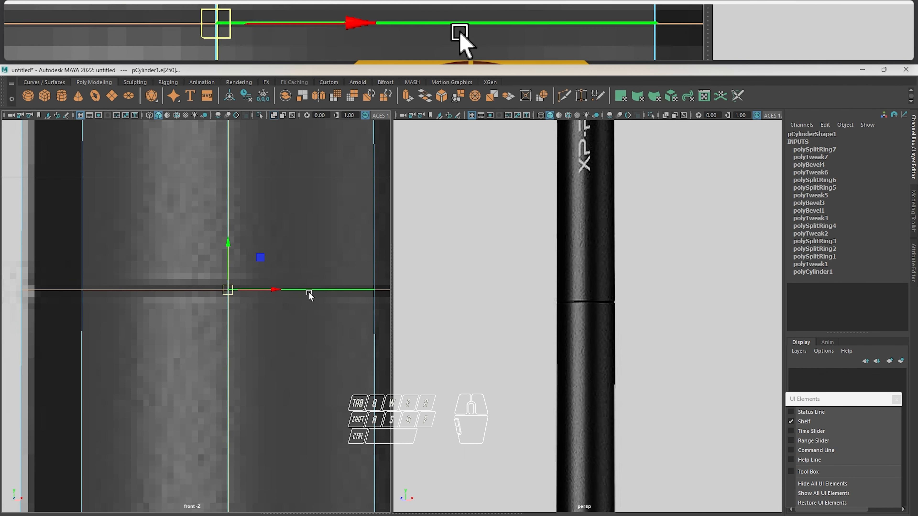
Bevel the seam edge loop with fraction 0.005 and 1 segment to match the groove's width in the reference
{"action": "middle_click_drag", "start_coordinate": [307, 237], "coordinate": [284, 234], "text": "alt"}
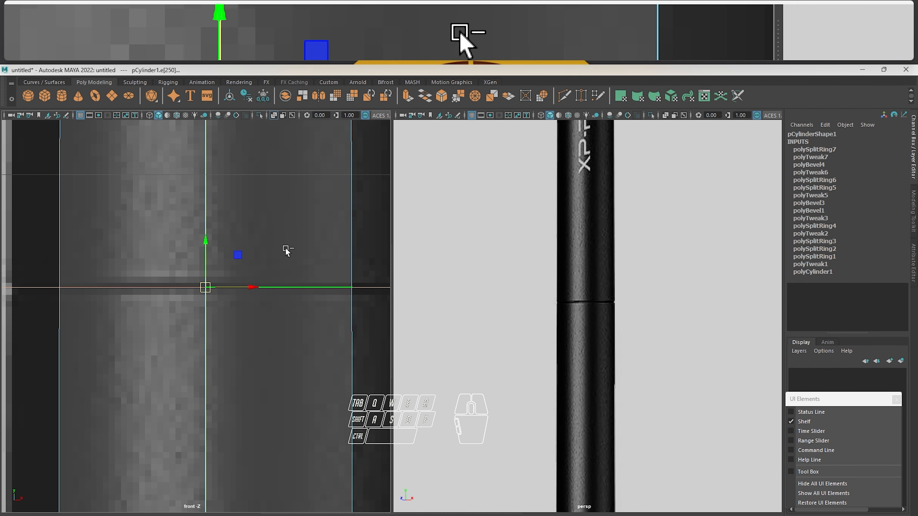
{"action": "right_click", "coordinate": [285, 248], "text": "shift"}
{"action": "right_click_drag", "start_coordinate": [288, 254], "coordinate": [337, 249], "text": "shift"}
{"action": "middle_click_drag", "start_coordinate": [320, 249], "coordinate": [329, 250], "text": "alt"}
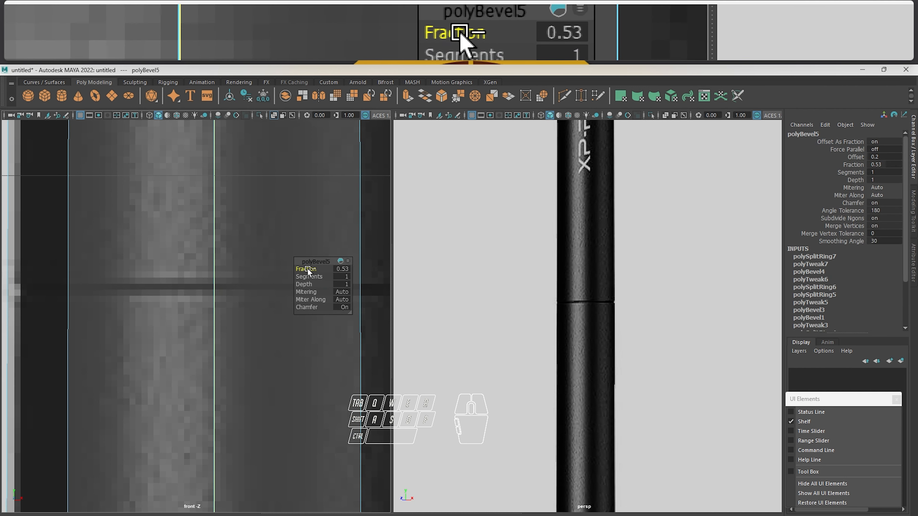
{"action": "left_click_drag", "start_coordinate": [308, 269], "coordinate": [292, 268]}
{"action": "scroll", "coordinate": [224, 254], "scroll_direction": "down", "scroll_amount": 12}
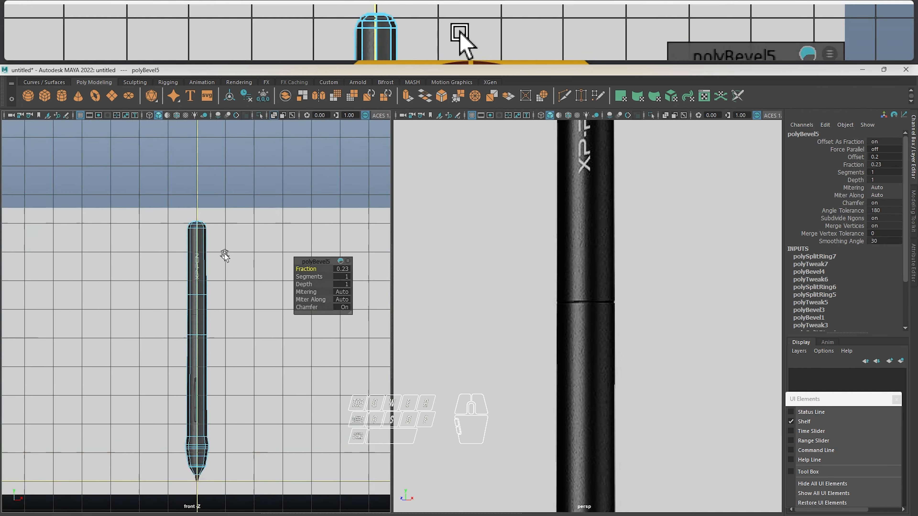
{"action": "scroll", "coordinate": [224, 255], "scroll_direction": "up", "scroll_amount": 8}
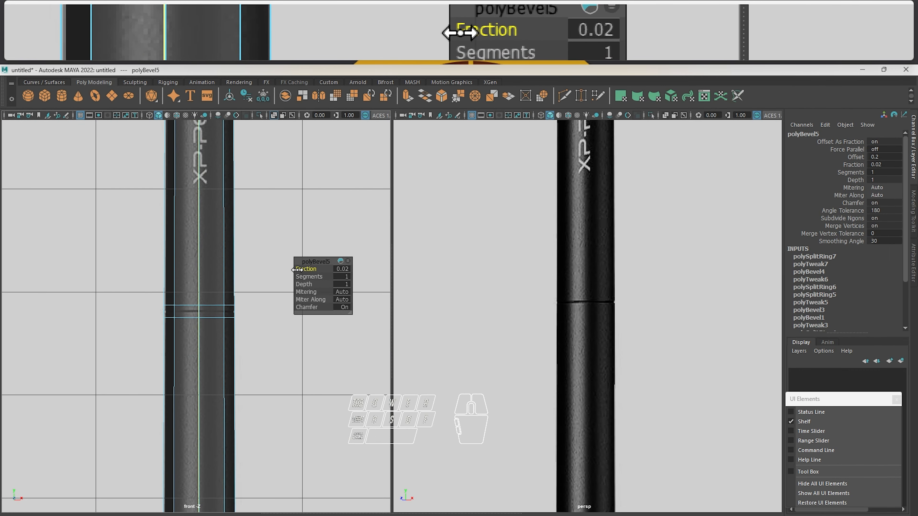
{"action": "scroll", "coordinate": [201, 303], "scroll_direction": "up", "scroll_amount": 10}
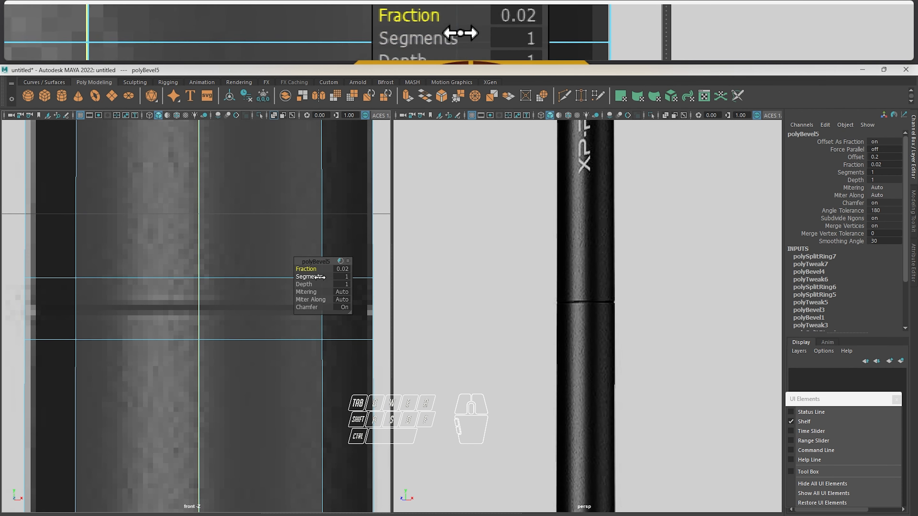
{"action": "left_click_drag", "start_coordinate": [309, 269], "coordinate": [298, 269]}
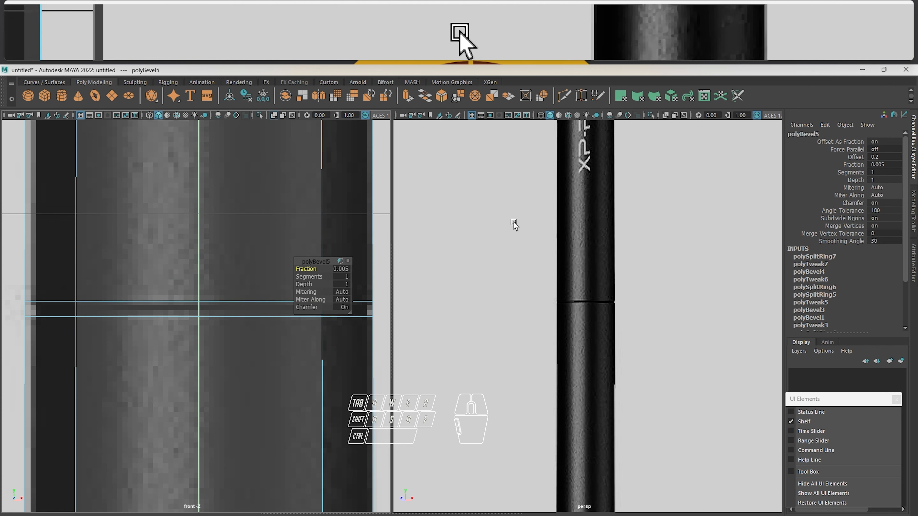
Examine the narrow bevelled band on the pen body in the perspective view
{"action": "left_click_drag", "start_coordinate": [512, 221], "coordinate": [499, 236], "text": "alt"}
{"action": "scroll", "coordinate": [569, 232], "scroll_direction": "down", "scroll_amount": 5}
{"action": "middle_click_drag", "start_coordinate": [498, 236], "coordinate": [669, 240], "text": "alt"}
{"action": "scroll", "coordinate": [512, 252], "scroll_direction": "down", "scroll_amount": 4}
{"action": "scroll", "coordinate": [481, 303], "scroll_direction": "up", "scroll_amount": 4}
{"action": "middle_click_drag", "start_coordinate": [473, 312], "coordinate": [627, 269], "text": "alt"}
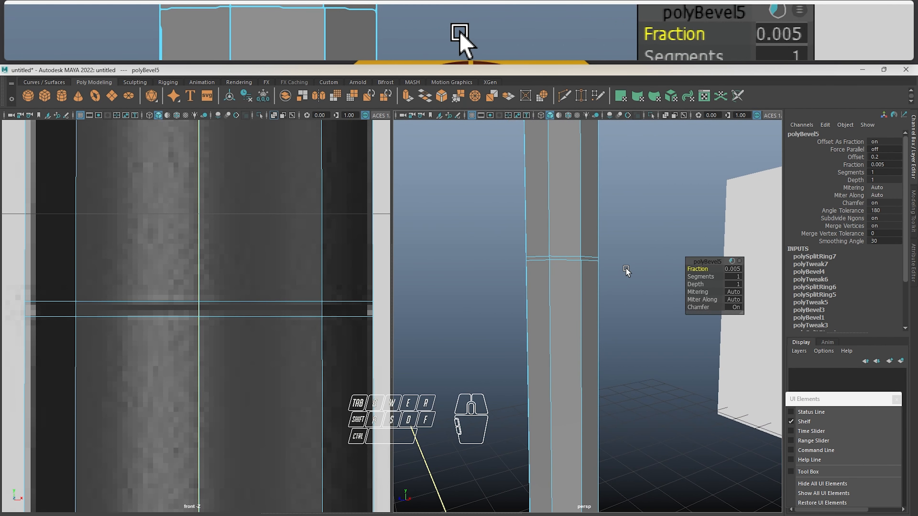
{"action": "scroll", "coordinate": [554, 259], "scroll_direction": "up", "scroll_amount": 4}
{"action": "scroll", "coordinate": [562, 235], "scroll_direction": "down", "scroll_amount": 2}
Select the full loop of narrow band faces around the pen body at the seam
{"action": "middle_click_drag", "start_coordinate": [563, 235], "coordinate": [563, 297], "text": "alt"}
{"action": "right_click_drag", "start_coordinate": [545, 203], "coordinate": [539, 253]}
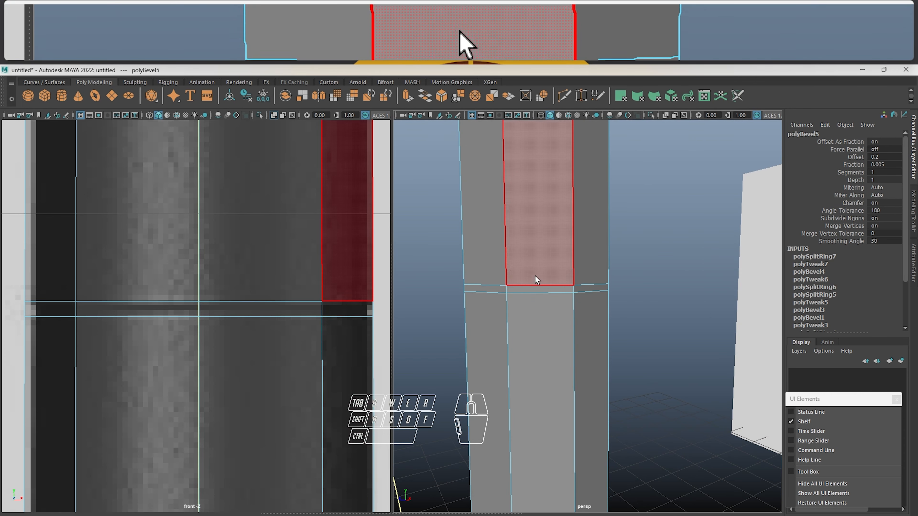
{"action": "right_click_drag", "start_coordinate": [544, 186], "coordinate": [543, 213]}
{"action": "left_click", "coordinate": [520, 292]}
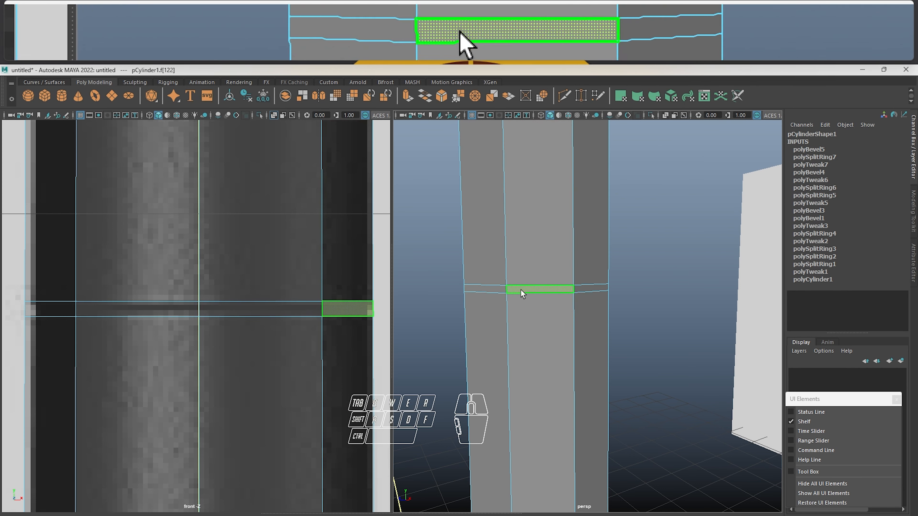
{"action": "left_click", "coordinate": [649, 243]}
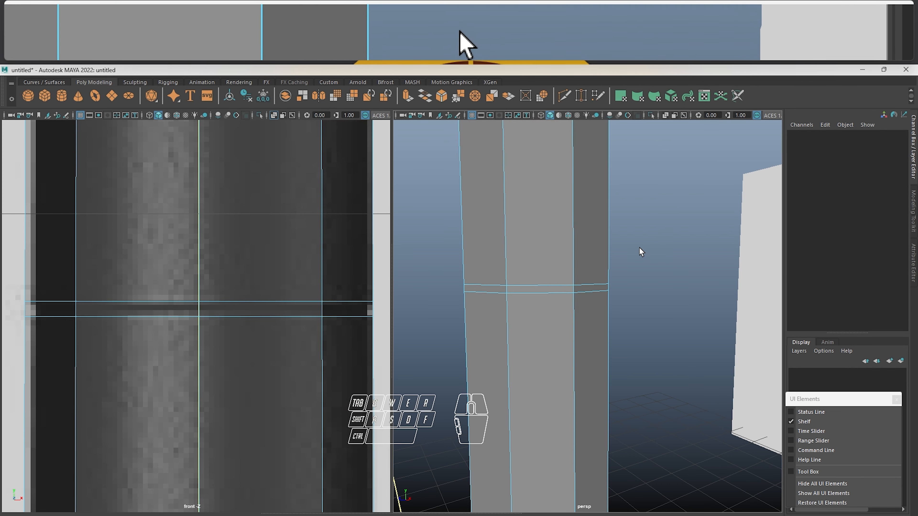
{"action": "left_click", "coordinate": [522, 291]}
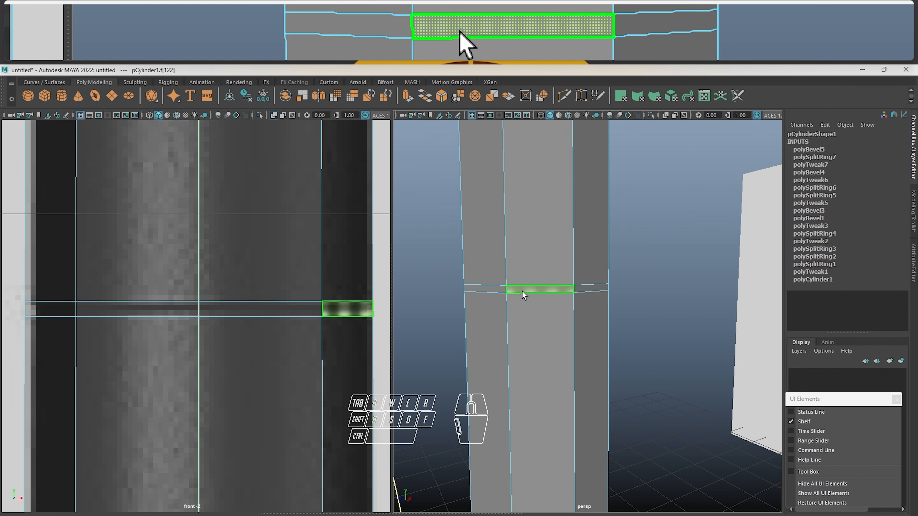
{"action": "double_click", "coordinate": [495, 288], "text": "shift"}
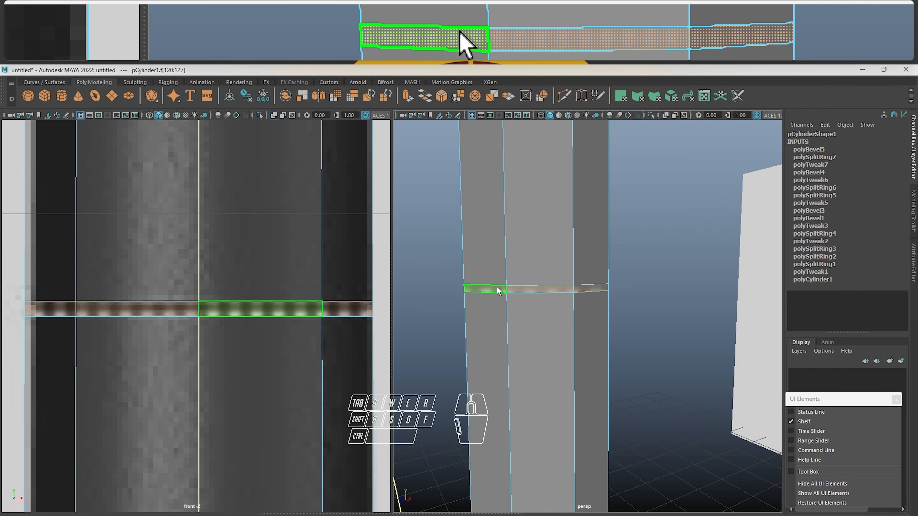
Extrude the seam band faces inward with thickness -0.013 and offset 0.006, then clear the selection
{"action": "scroll", "coordinate": [497, 285], "scroll_direction": "down", "scroll_amount": 5}
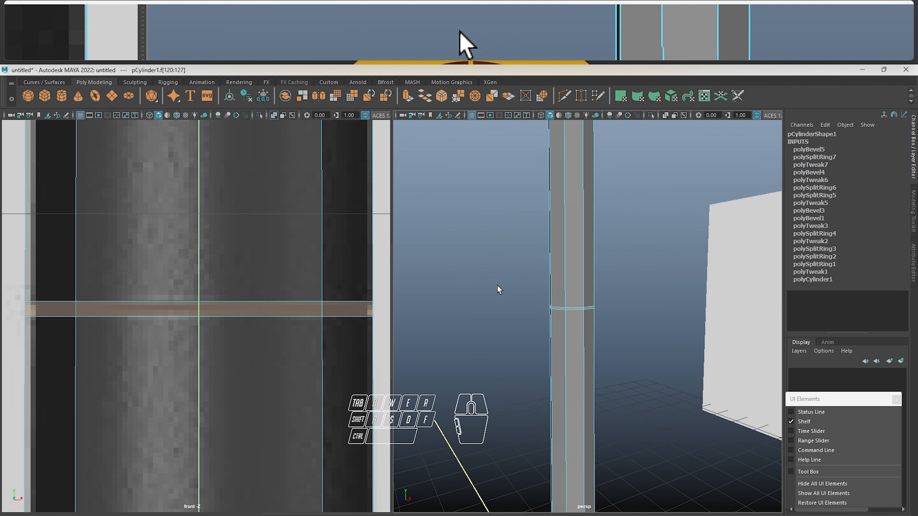
{"action": "scroll", "coordinate": [497, 286], "scroll_direction": "up", "scroll_amount": 5}
{"action": "scroll", "coordinate": [542, 297], "scroll_direction": "up", "scroll_amount": 6}
{"action": "scroll", "coordinate": [542, 284], "scroll_direction": "down", "scroll_amount": 4}
{"action": "mouse_move", "coordinate": [545, 283]}
{"action": "left_mouse_down", "text": "alt"}
{"action": "mouse_move", "coordinate": [562, 281]}
{"action": "mouse_move", "coordinate": [547, 278]}
{"action": "left_mouse_up", "text": "alt"}
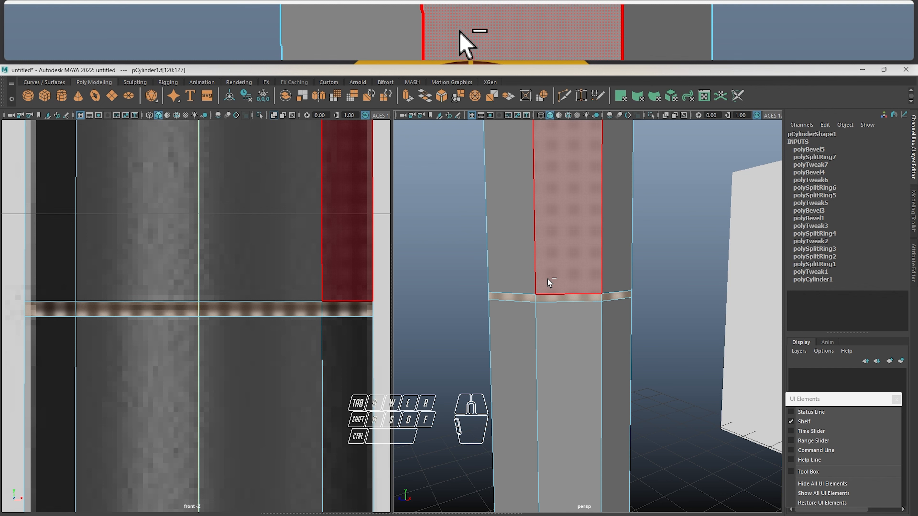
{"action": "key", "text": "ctrl+e"}
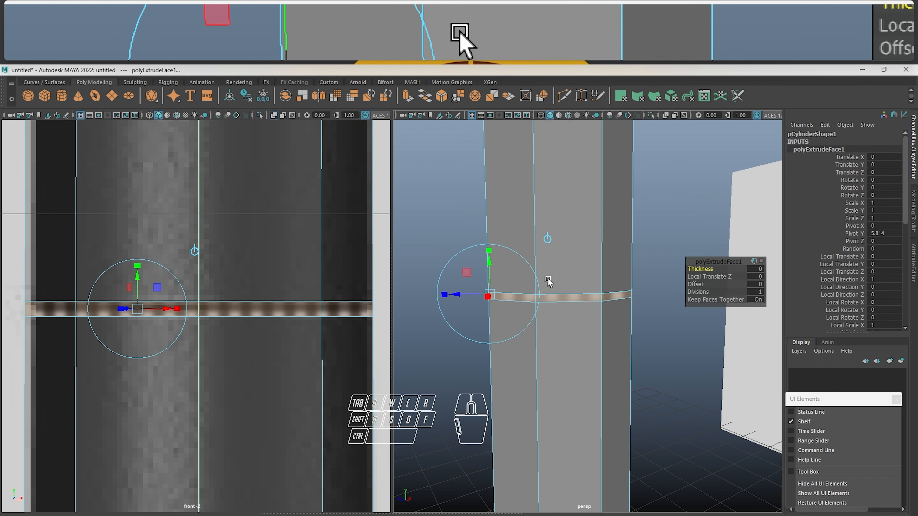
{"action": "mouse_move", "coordinate": [701, 269]}
{"action": "left_mouse_down"}
{"action": "mouse_move", "coordinate": [719, 269]}
{"action": "mouse_move", "coordinate": [679, 266]}
{"action": "mouse_move", "coordinate": [697, 259]}
{"action": "left_mouse_up"}
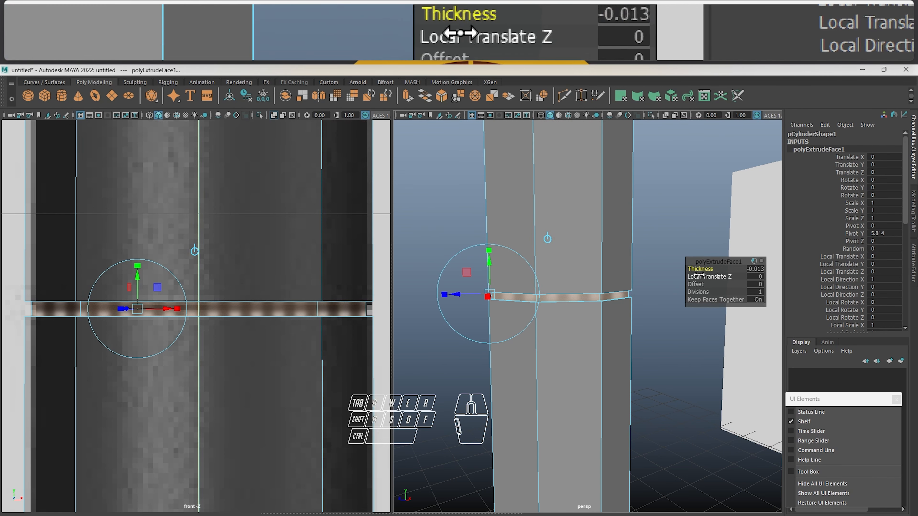
{"action": "left_click_drag", "start_coordinate": [694, 284], "coordinate": [695, 285]}
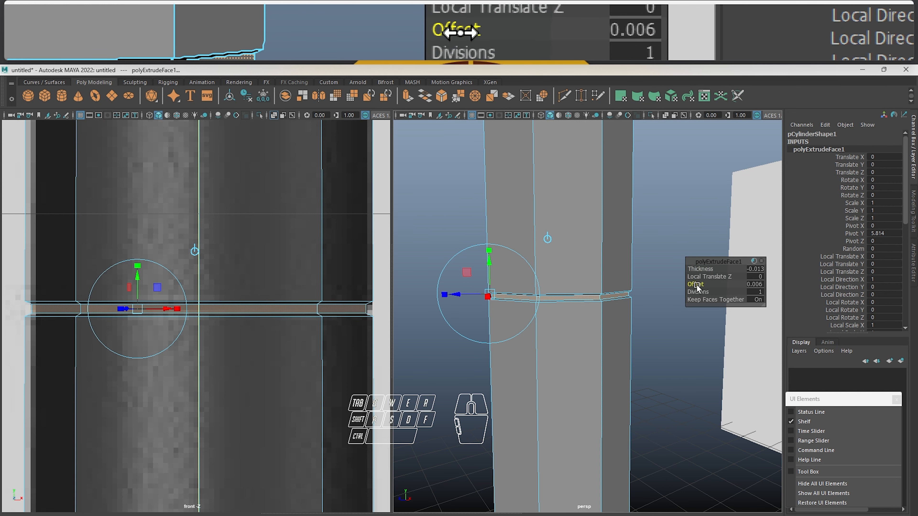
{"action": "left_click", "coordinate": [690, 213]}
Return to object mode and check the groove with the pen body's smooth preview on, then turn the preview off
{"action": "scroll", "coordinate": [672, 230], "scroll_direction": "down", "scroll_amount": 6}
{"action": "mouse_move", "coordinate": [645, 249]}
{"action": "left_mouse_down", "text": "alt"}
{"action": "mouse_move", "coordinate": [621, 239]}
{"action": "mouse_move", "coordinate": [650, 253]}
{"action": "left_mouse_up", "text": "alt"}
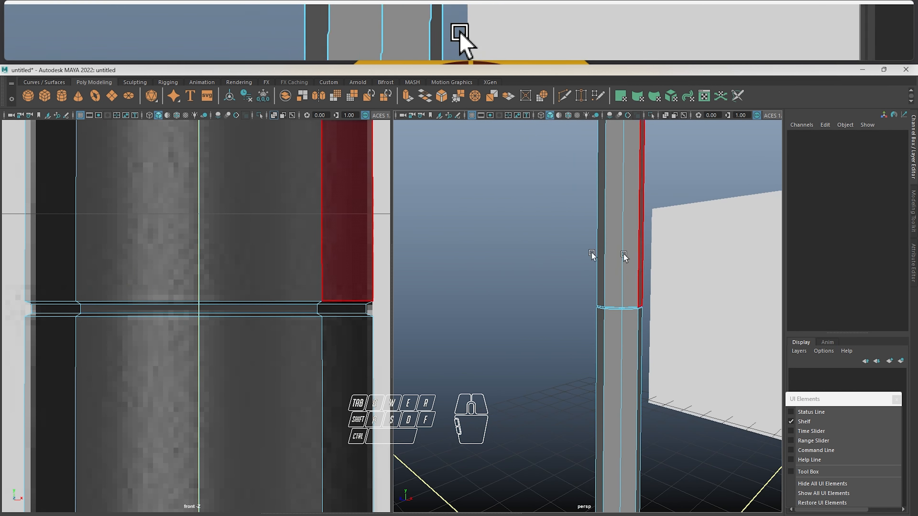
{"action": "left_click_drag", "start_coordinate": [514, 240], "coordinate": [609, 338]}
{"action": "right_click_drag", "start_coordinate": [607, 338], "coordinate": [679, 224]}
{"action": "left_click", "coordinate": [703, 158]}
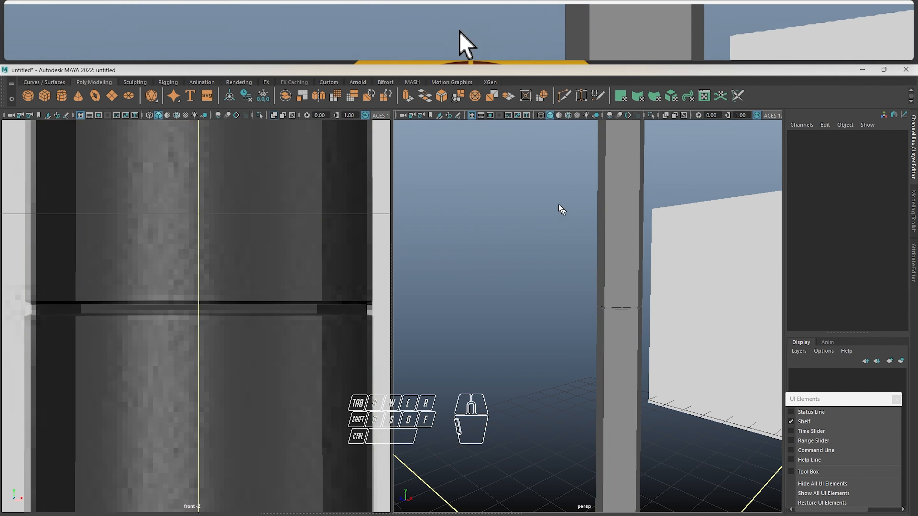
{"action": "left_click_drag", "start_coordinate": [561, 210], "coordinate": [651, 190]}
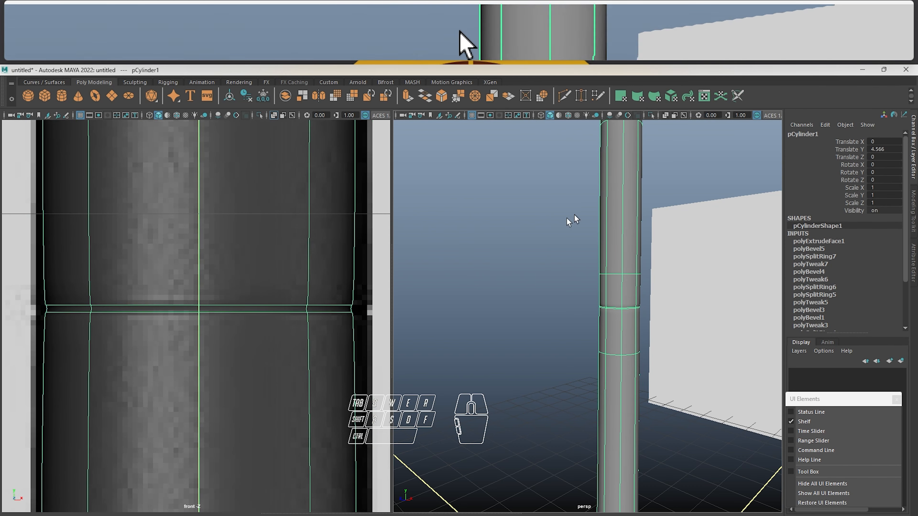
{"action": "left_click", "coordinate": [571, 219]}
{"action": "left_click_drag", "start_coordinate": [598, 313], "coordinate": [518, 266], "text": "alt"}
{"action": "right_click_drag", "start_coordinate": [524, 267], "coordinate": [636, 268], "text": "alt"}
{"action": "middle_click_drag", "start_coordinate": [560, 250], "coordinate": [636, 313], "text": "alt"}
{"action": "left_click", "coordinate": [610, 294]}
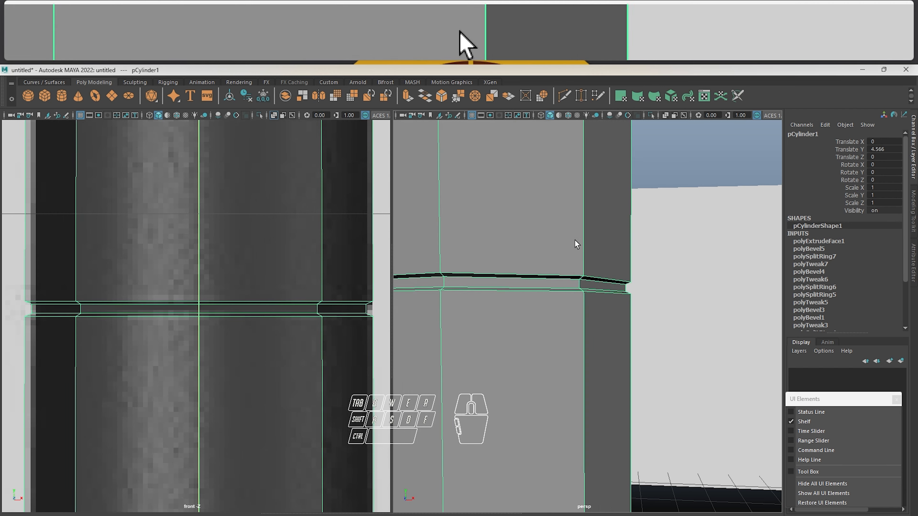
Examine the unsmoothed groove's inner walls and sharp rims from above and below in the perspective view
{"action": "left_click_drag", "start_coordinate": [572, 244], "coordinate": [538, 200], "text": "alt"}
{"action": "middle_click_drag", "start_coordinate": [538, 200], "coordinate": [540, 236], "text": "alt"}
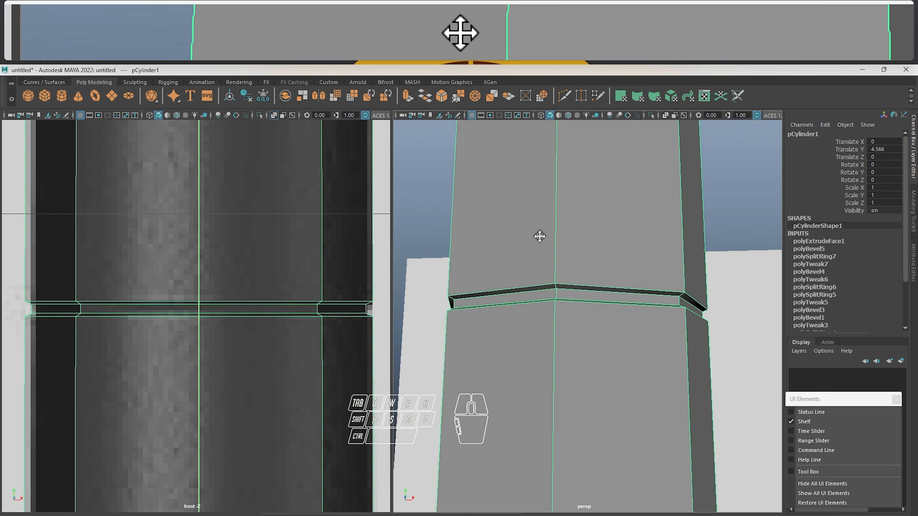
{"action": "right_click_drag", "start_coordinate": [550, 228], "coordinate": [557, 233], "text": "alt"}
{"action": "left_click_drag", "start_coordinate": [556, 233], "coordinate": [553, 240], "text": "alt"}
{"action": "right_click_drag", "start_coordinate": [553, 240], "coordinate": [540, 248], "text": "alt"}
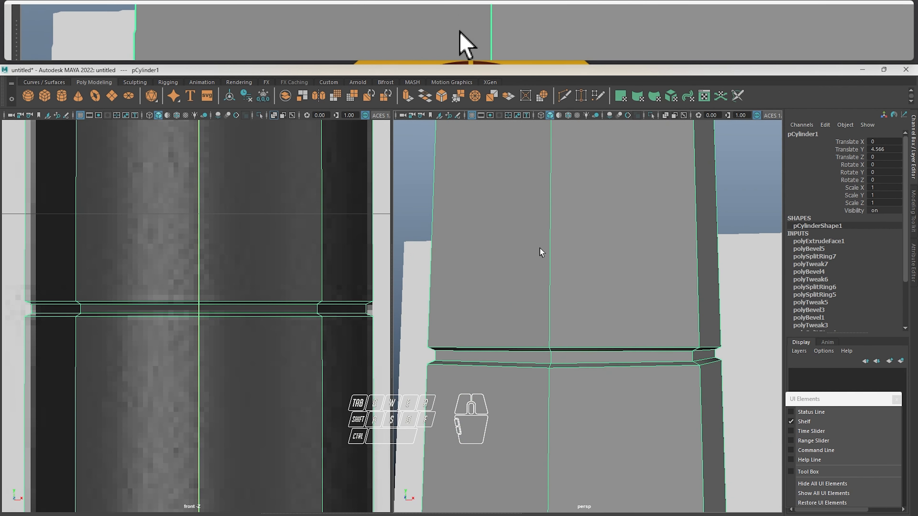
{"action": "left_click_drag", "start_coordinate": [540, 249], "coordinate": [559, 237], "text": "alt"}
{"action": "right_click_drag", "start_coordinate": [559, 236], "coordinate": [562, 238], "text": "alt"}
{"action": "middle_click_drag", "start_coordinate": [562, 238], "coordinate": [567, 242], "text": "alt"}
{"action": "right_click_drag", "start_coordinate": [554, 226], "coordinate": [554, 205]}
{"action": "right_click_drag", "start_coordinate": [553, 209], "coordinate": [540, 256], "text": "alt"}
{"action": "left_click_drag", "start_coordinate": [502, 308], "coordinate": [656, 331]}
{"action": "right_click_drag", "start_coordinate": [614, 296], "coordinate": [589, 269], "text": "alt"}
{"action": "left_click_drag", "start_coordinate": [589, 269], "coordinate": [590, 275], "text": "alt"}
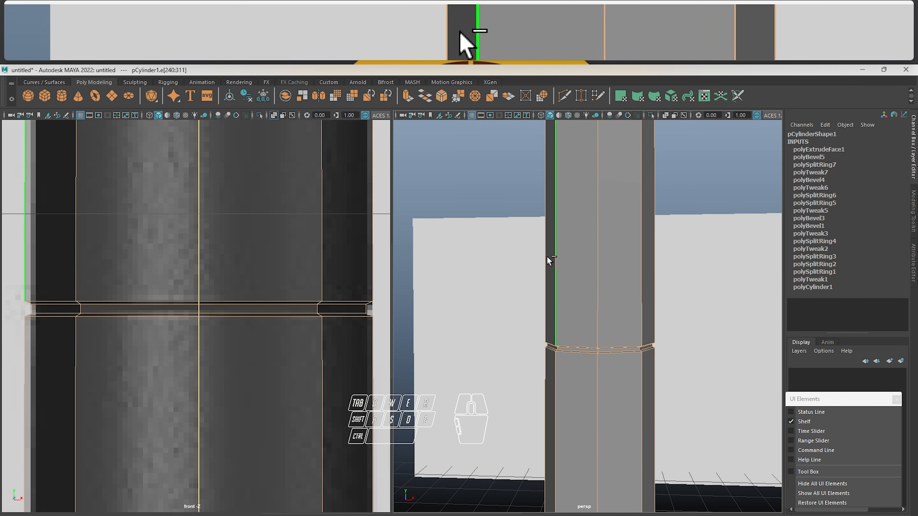
{"action": "left_click_drag", "start_coordinate": [520, 164], "coordinate": [701, 208], "text": "ctrl"}
{"action": "left_click_drag", "start_coordinate": [475, 394], "coordinate": [725, 446], "text": "ctrl"}
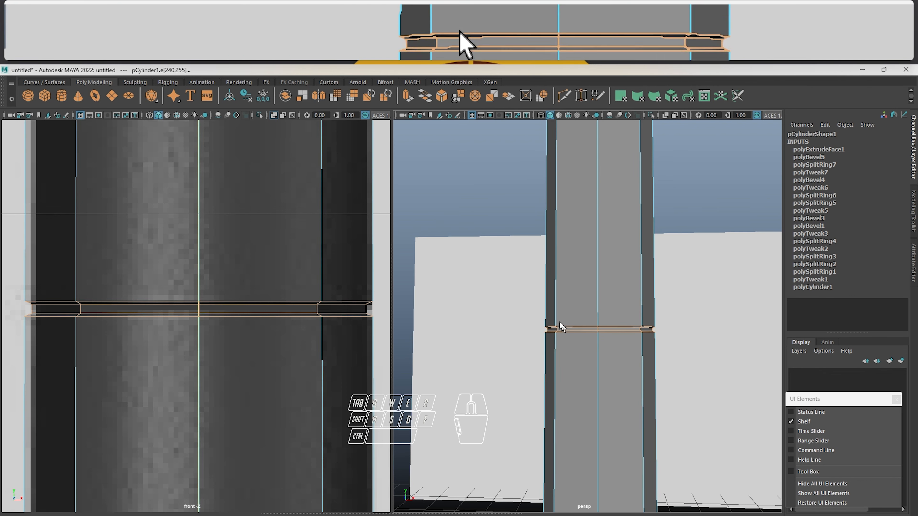
{"action": "right_click_drag", "start_coordinate": [560, 325], "coordinate": [650, 324], "text": "alt"}
{"action": "left_click_drag", "start_coordinate": [599, 313], "coordinate": [624, 303], "text": "alt"}
{"action": "right_click_drag", "start_coordinate": [618, 300], "coordinate": [653, 308], "text": "alt"}
{"action": "middle_click_drag", "start_coordinate": [665, 299], "coordinate": [611, 294], "text": "alt"}
{"action": "middle_click_drag", "start_coordinate": [524, 250], "coordinate": [559, 261], "text": "alt"}
{"action": "left_click", "coordinate": [558, 280]}
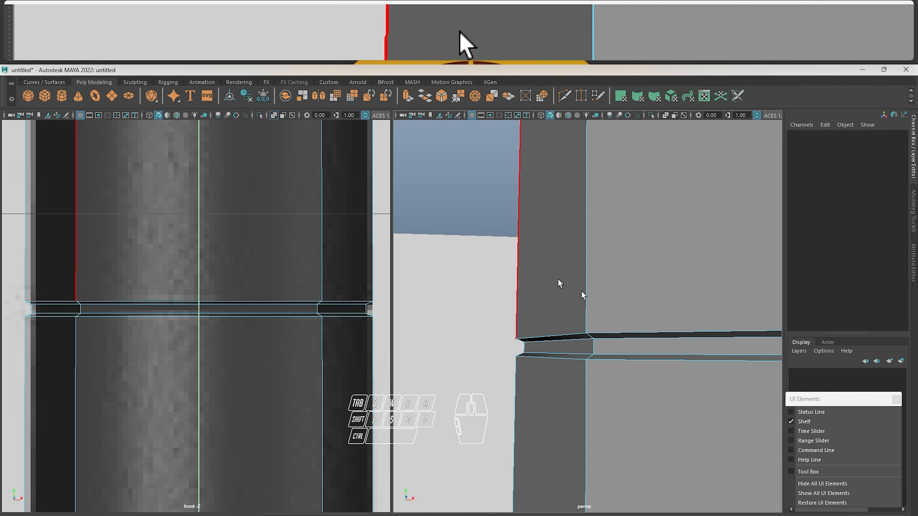
Select the outer and inner edge loops along the groove's upper and lower sides, leaving out the vertical edges
{"action": "left_click", "coordinate": [632, 331]}
{"action": "left_click_drag", "start_coordinate": [632, 330], "coordinate": [606, 264], "text": "alt"}
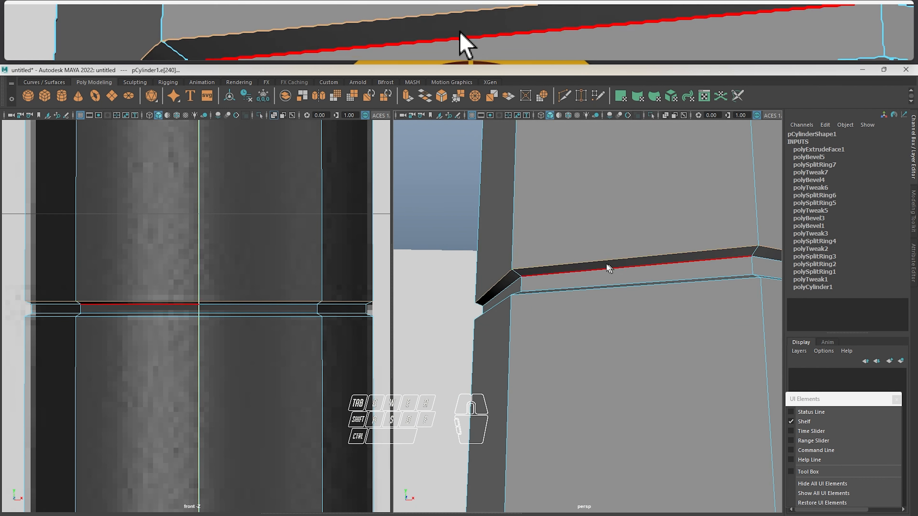
{"action": "double_click", "coordinate": [569, 275], "text": "shift"}
{"action": "mouse_move", "coordinate": [577, 292]}
{"action": "left_mouse_down", "text": "alt"}
{"action": "mouse_move", "coordinate": [575, 301]}
{"action": "mouse_move", "coordinate": [590, 292]}
{"action": "mouse_move", "coordinate": [566, 284]}
{"action": "left_mouse_up", "text": "alt"}
{"action": "double_click", "coordinate": [560, 322], "text": "shift"}
{"action": "double_click", "coordinate": [549, 325], "text": "shift"}
{"action": "scroll", "coordinate": [570, 311], "scroll_direction": "down", "scroll_amount": 6}
{"action": "right_click_drag", "start_coordinate": [566, 284], "coordinate": [625, 305], "text": "alt"}
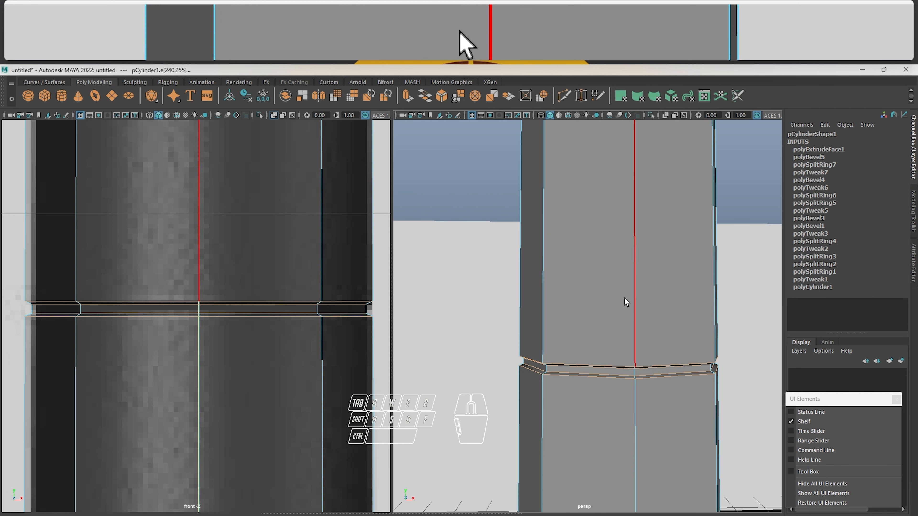
{"action": "double_click", "coordinate": [632, 292], "text": "shift"}
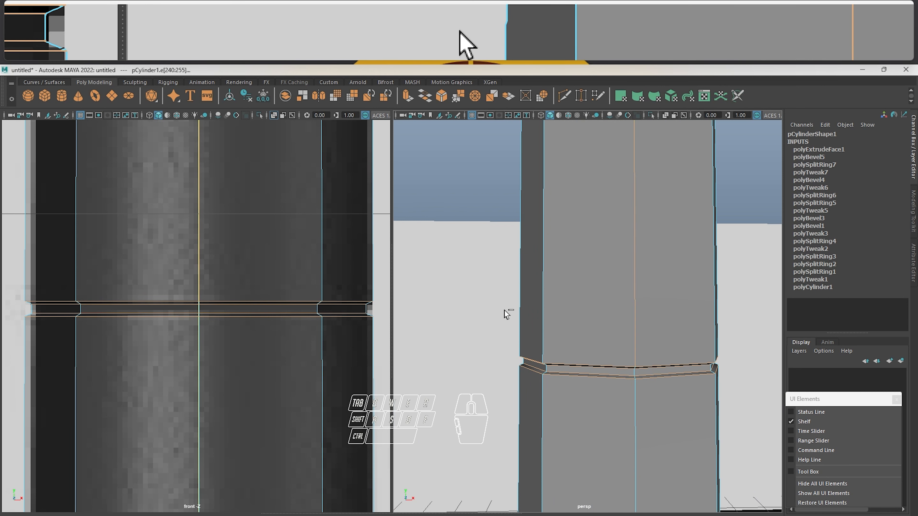
{"action": "left_click_drag", "start_coordinate": [581, 267], "coordinate": [696, 278], "text": "ctrl"}
Bevel the groove's edge loops with fraction 0.323 and 2 segments
{"action": "left_click_drag", "start_coordinate": [634, 301], "coordinate": [549, 257], "text": "alt"}
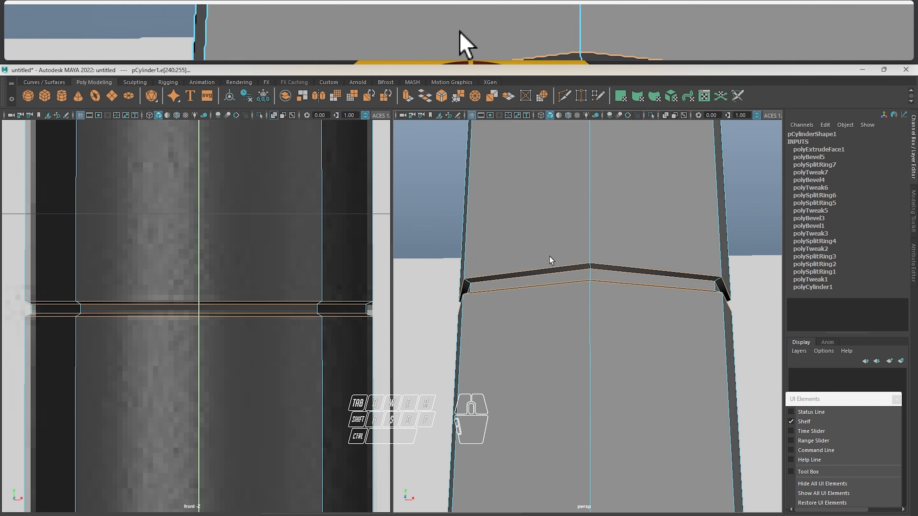
{"action": "right_click_drag", "start_coordinate": [549, 256], "coordinate": [582, 262], "text": "alt"}
{"action": "middle_click_drag", "start_coordinate": [582, 262], "coordinate": [585, 291], "text": "alt"}
{"action": "right_click_drag", "start_coordinate": [586, 292], "coordinate": [559, 283], "text": "alt"}
{"action": "middle_click_drag", "start_coordinate": [560, 282], "coordinate": [570, 263], "text": "alt"}
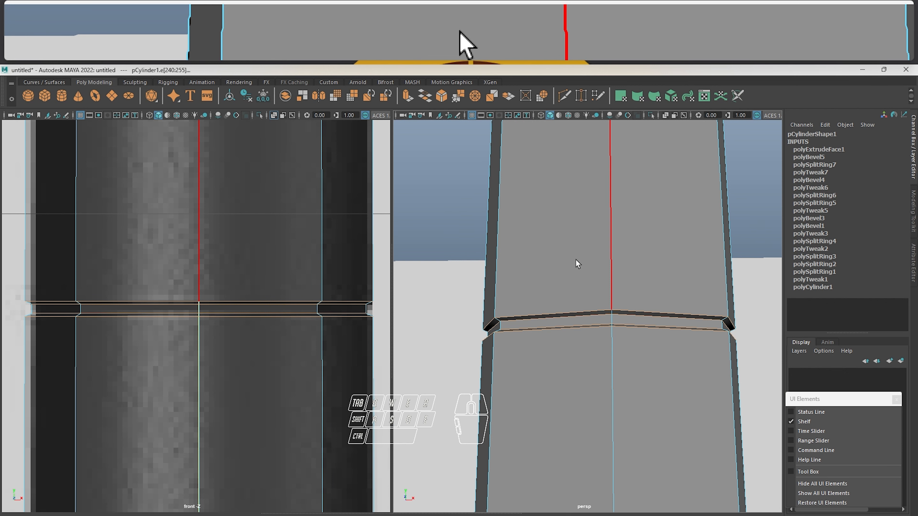
{"action": "right_click_drag", "start_coordinate": [576, 259], "coordinate": [613, 268], "text": "shift"}
{"action": "right_click_drag", "start_coordinate": [520, 266], "coordinate": [549, 274], "text": "alt"}
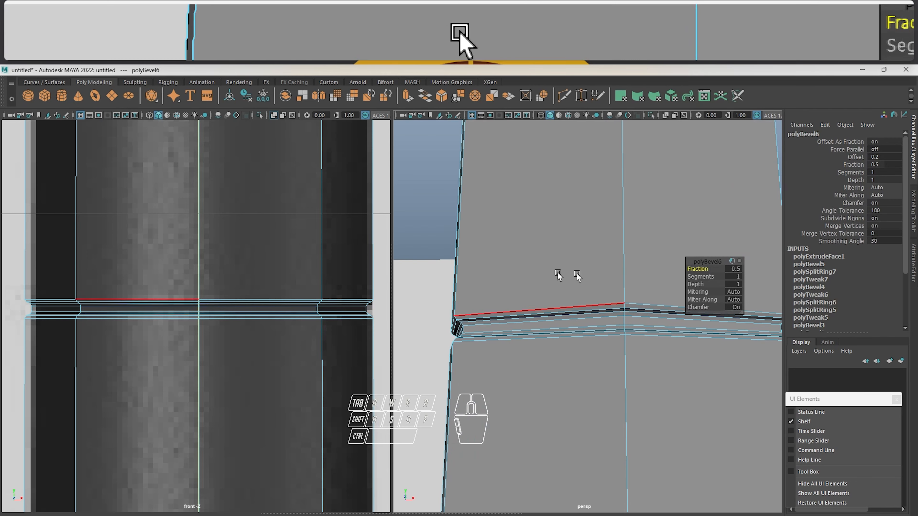
{"action": "left_click_drag", "start_coordinate": [695, 269], "coordinate": [618, 267]}
{"action": "right_click_drag", "start_coordinate": [543, 273], "coordinate": [554, 273], "text": "alt"}
{"action": "left_click", "coordinate": [699, 277]}
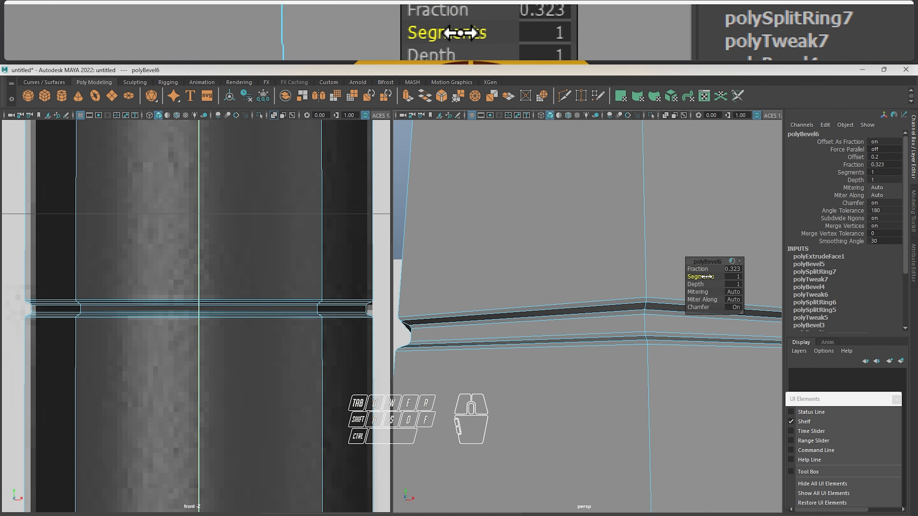
{"action": "left_click_drag", "start_coordinate": [712, 277], "coordinate": [729, 277]}
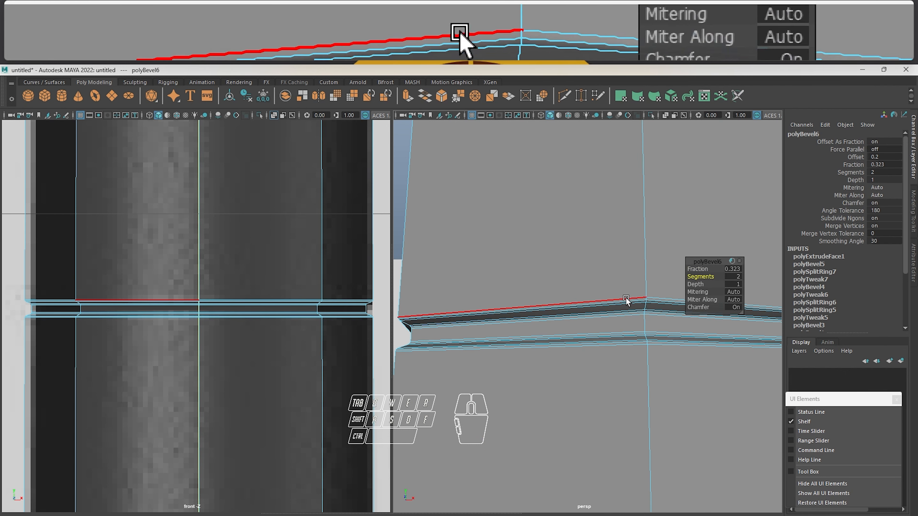
Return to object mode, turn on the pen body's smooth preview and deselect it
{"action": "right_click_drag", "start_coordinate": [627, 301], "coordinate": [565, 281], "text": "alt"}
{"action": "left_click_drag", "start_coordinate": [565, 281], "coordinate": [465, 302], "text": "alt"}
{"action": "key", "text": "F8"}
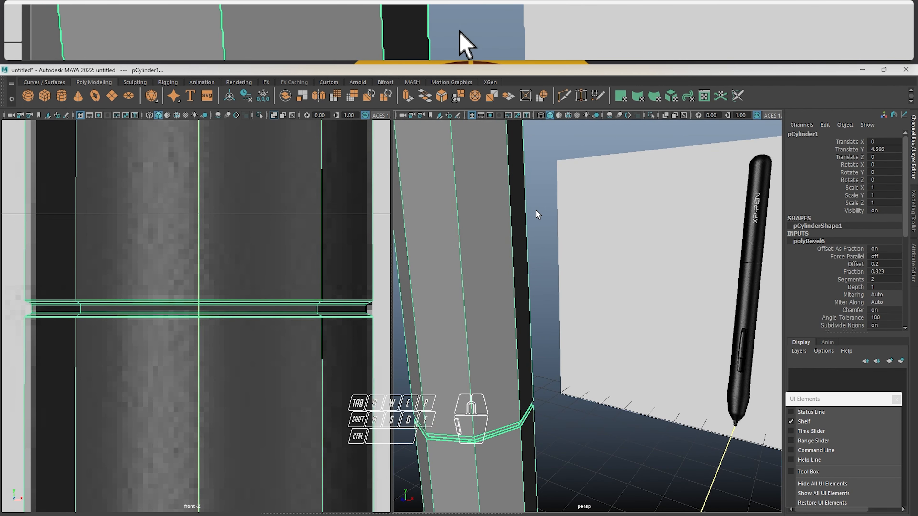
{"action": "left_click", "coordinate": [536, 212]}
{"action": "left_click", "coordinate": [481, 285]}
{"action": "right_click_drag", "start_coordinate": [560, 254], "coordinate": [513, 252], "text": "alt"}
{"action": "left_click_drag", "start_coordinate": [513, 251], "coordinate": [545, 241], "text": "alt"}
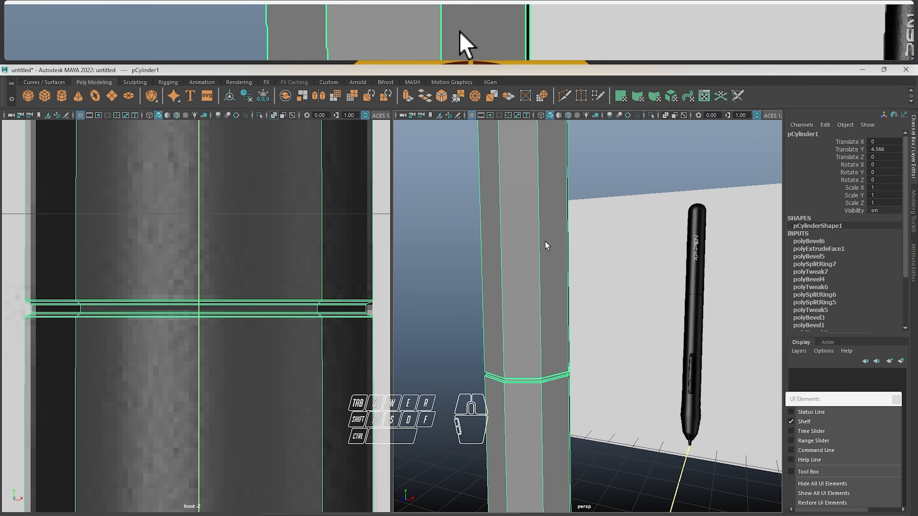
{"action": "key", "text": "3"}
{"action": "left_click", "coordinate": [631, 178]}
Examine the smoothed seam groove on the pen body in the perspective view
{"action": "left_click_drag", "start_coordinate": [547, 284], "coordinate": [566, 255], "text": "alt"}
{"action": "right_click_drag", "start_coordinate": [567, 254], "coordinate": [614, 276], "text": "alt"}
{"action": "left_click_drag", "start_coordinate": [631, 268], "coordinate": [602, 268], "text": "alt"}
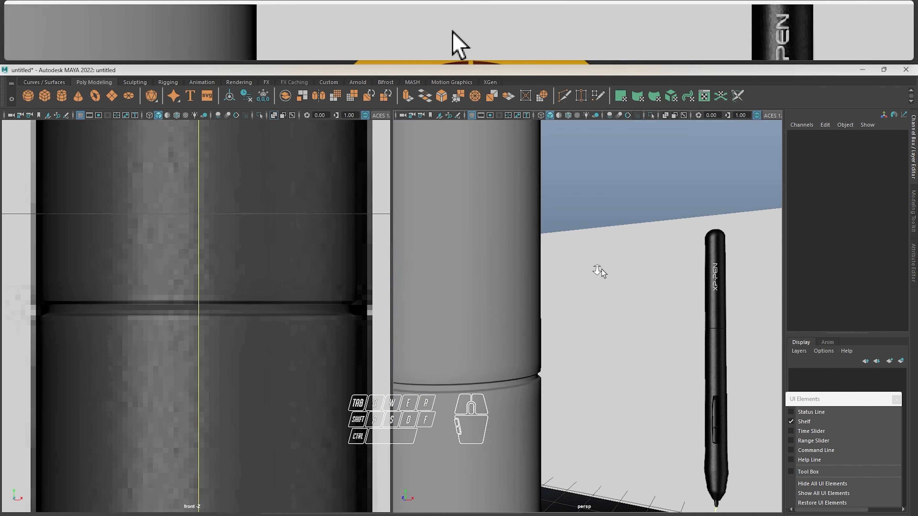
{"action": "right_click_drag", "start_coordinate": [602, 269], "coordinate": [565, 256], "text": "alt"}
{"action": "left_click_drag", "start_coordinate": [565, 256], "coordinate": [616, 252], "text": "alt"}
{"action": "right_click_drag", "start_coordinate": [616, 252], "coordinate": [546, 223], "text": "alt"}
{"action": "left_click_drag", "start_coordinate": [547, 223], "coordinate": [531, 246], "text": "alt"}
Select the pen body at its rounded upper end in the front view and turn off its smooth preview
{"action": "key", "text": "f"}
{"action": "middle_click_drag", "start_coordinate": [216, 215], "coordinate": [225, 288], "text": "alt"}
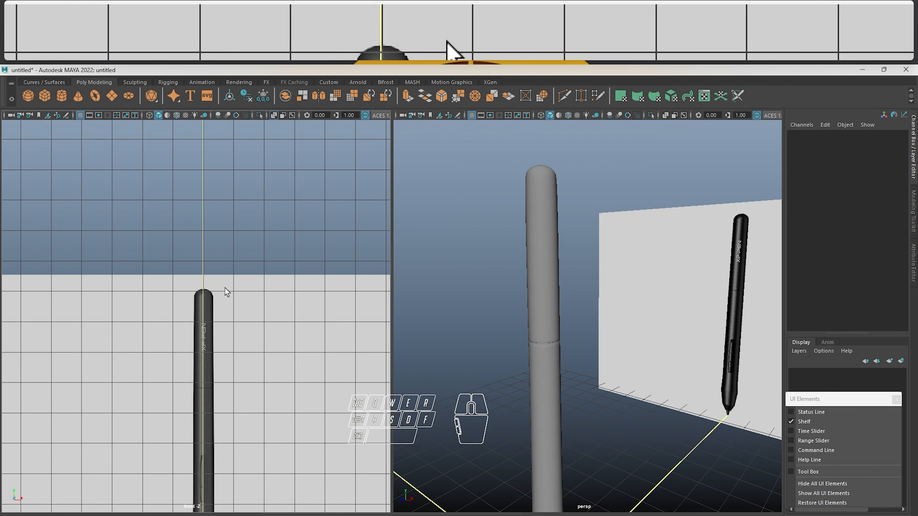
{"action": "scroll", "coordinate": [221, 291], "scroll_direction": "up", "scroll_amount": 3}
{"action": "left_click", "coordinate": [201, 298]}
{"action": "right_click_drag", "start_coordinate": [201, 298], "coordinate": [542, 307], "text": "alt"}
{"action": "middle_click_drag", "start_coordinate": [175, 202], "coordinate": [154, 320], "text": "alt"}
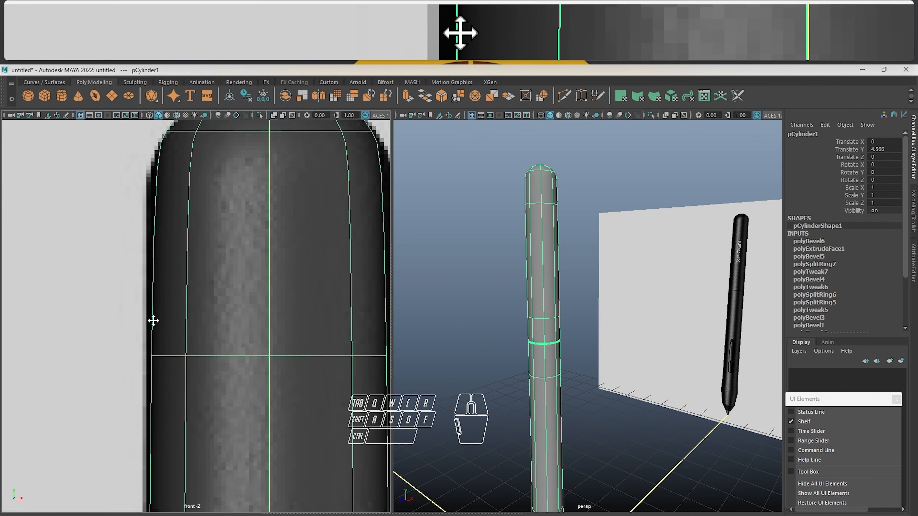
{"action": "right_click_drag", "start_coordinate": [153, 320], "coordinate": [194, 313], "text": "alt"}
{"action": "key", "text": "1"}
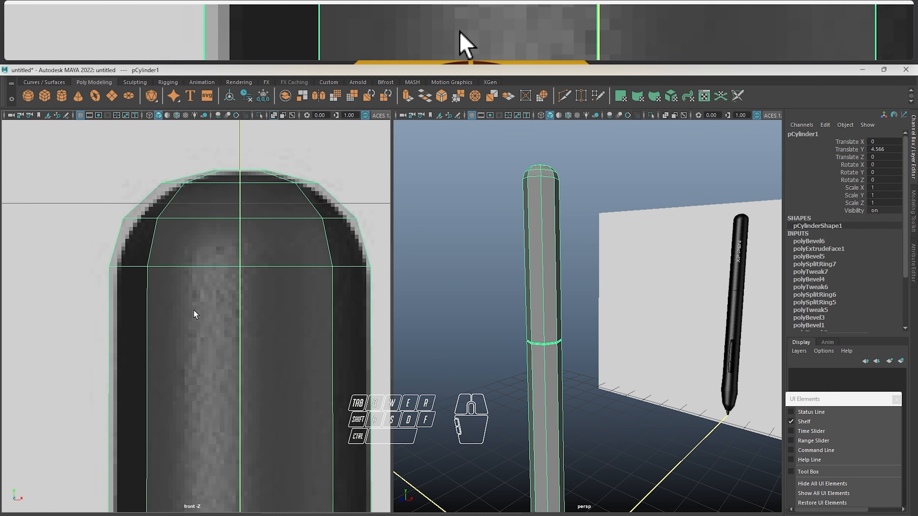
Select the vertices of the pen body's rounded upper end and scale them inward to fit the reference outline
{"action": "middle_click_drag", "start_coordinate": [231, 271], "coordinate": [213, 269], "text": "alt"}
{"action": "right_click", "coordinate": [209, 240]}
{"action": "right_click_drag", "start_coordinate": [210, 242], "coordinate": [160, 240]}
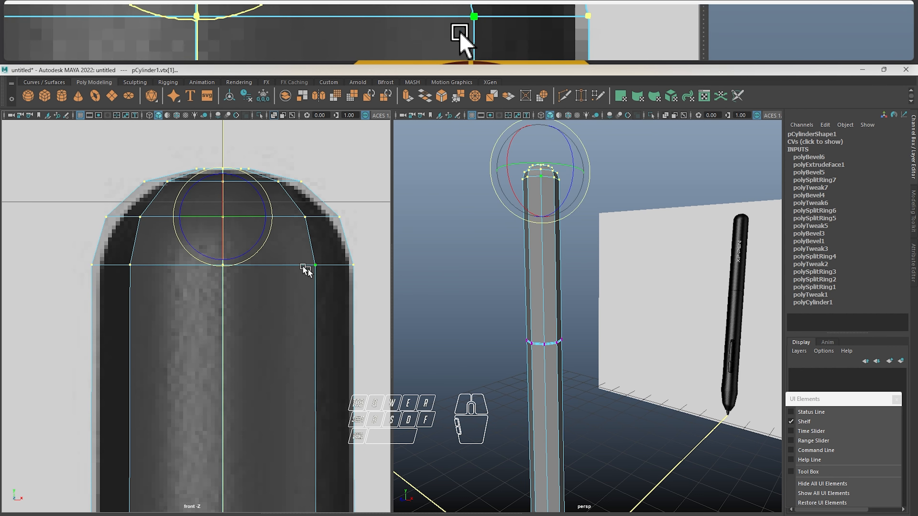
{"action": "left_click", "coordinate": [222, 217]}
{"action": "scroll", "coordinate": [221, 217], "scroll_direction": "down", "scroll_amount": 2}
{"action": "left_click_drag", "start_coordinate": [205, 226], "coordinate": [210, 228]}
{"action": "middle_click_drag", "start_coordinate": [212, 281], "coordinate": [213, 264], "text": "alt"}
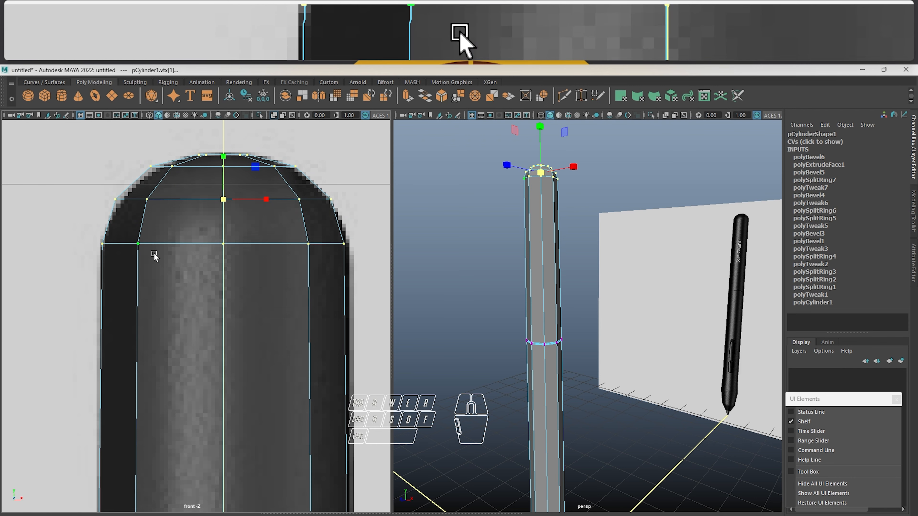
Insert an edge loop just below the pen body's rounded upper end and return to object mode
{"action": "key", "text": "3"}
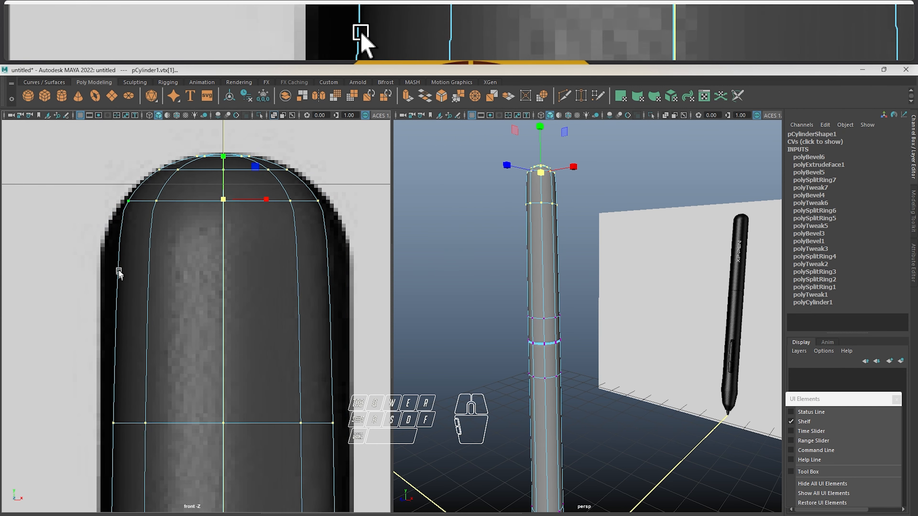
{"action": "key", "text": "1"}
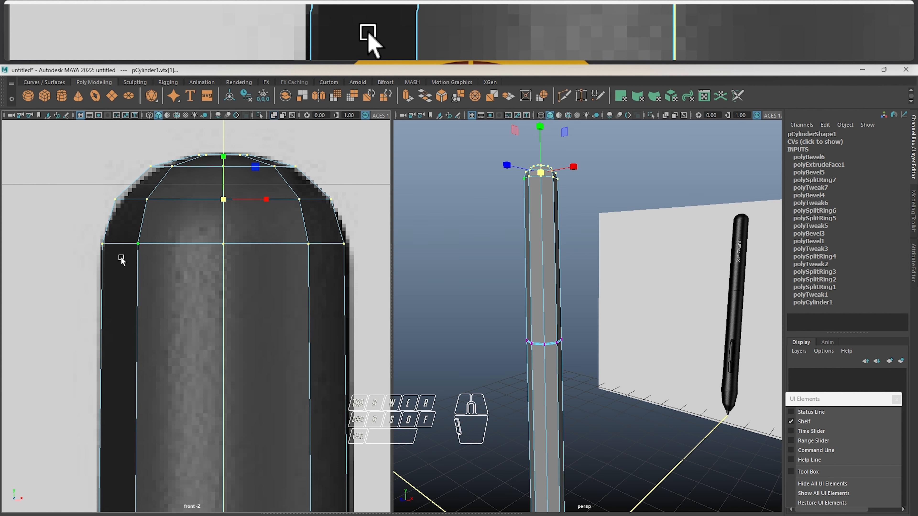
{"action": "middle_click_drag", "start_coordinate": [195, 333], "coordinate": [197, 319], "text": "alt"}
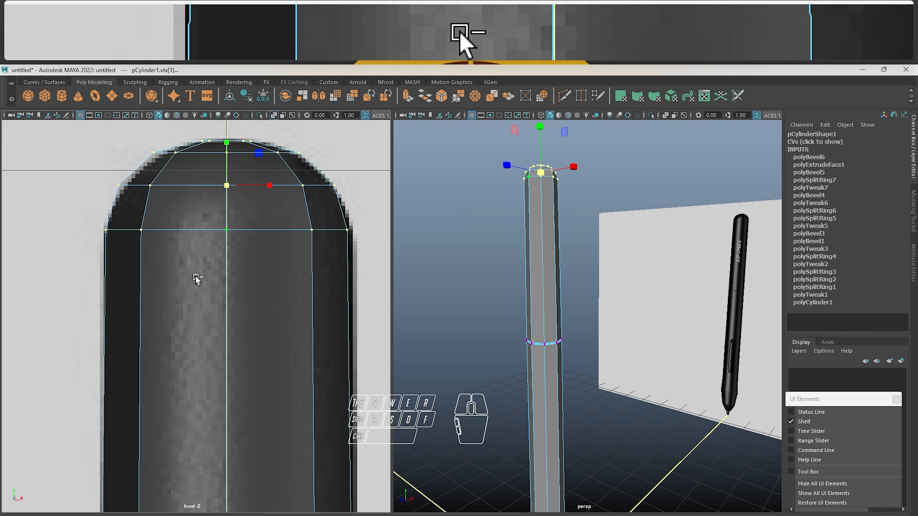
{"action": "right_click_drag", "start_coordinate": [195, 278], "coordinate": [172, 264], "text": "shift"}
{"action": "key", "text": "F8"}
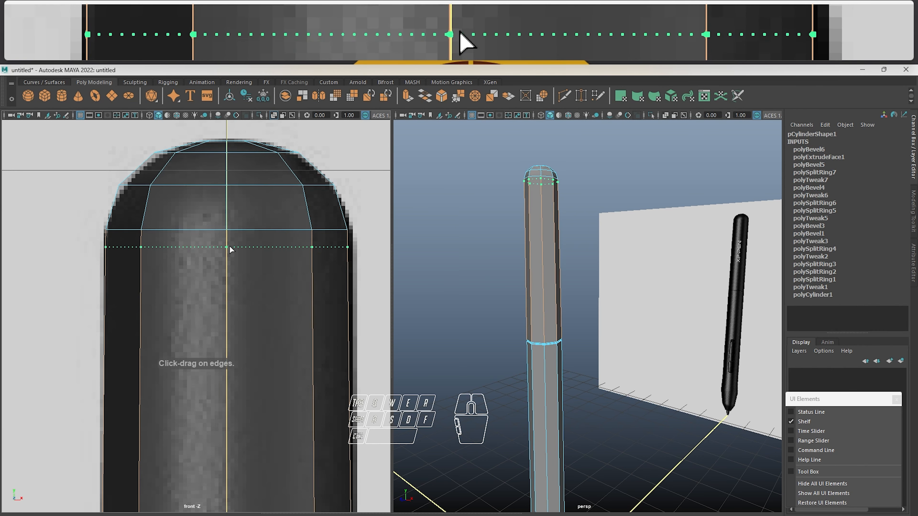
{"action": "left_click_drag", "start_coordinate": [230, 247], "coordinate": [230, 246]}
{"action": "middle_click_drag", "start_coordinate": [224, 274], "coordinate": [223, 291], "text": "alt"}
{"action": "key", "text": "w"}
{"action": "right_click_drag", "start_coordinate": [226, 269], "coordinate": [305, 203]}
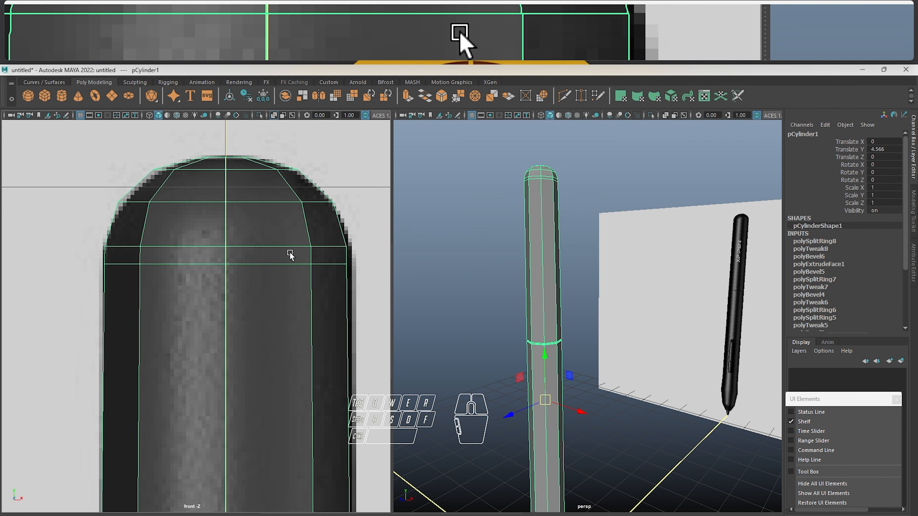
Restore the main menu bar and search the menu items for "insert edge loop"
{"action": "key", "text": "ctrl+m"}
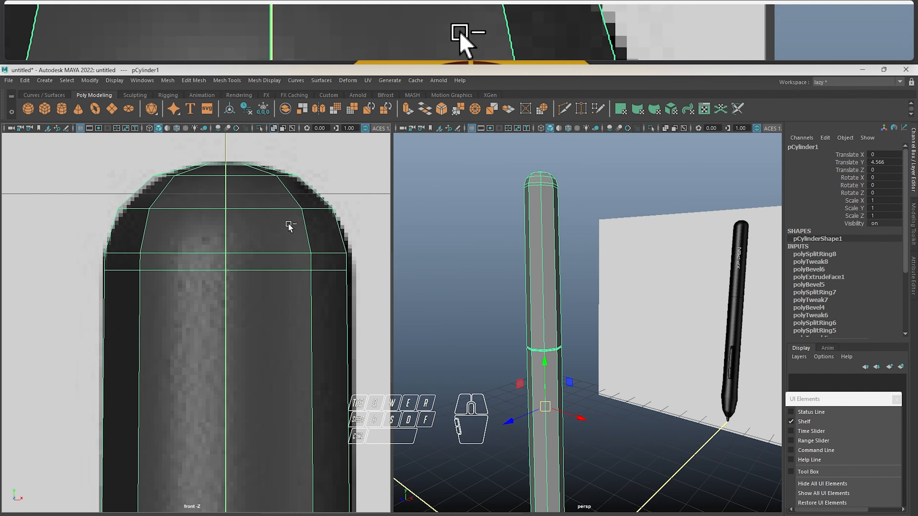
{"action": "left_click", "coordinate": [462, 81]}
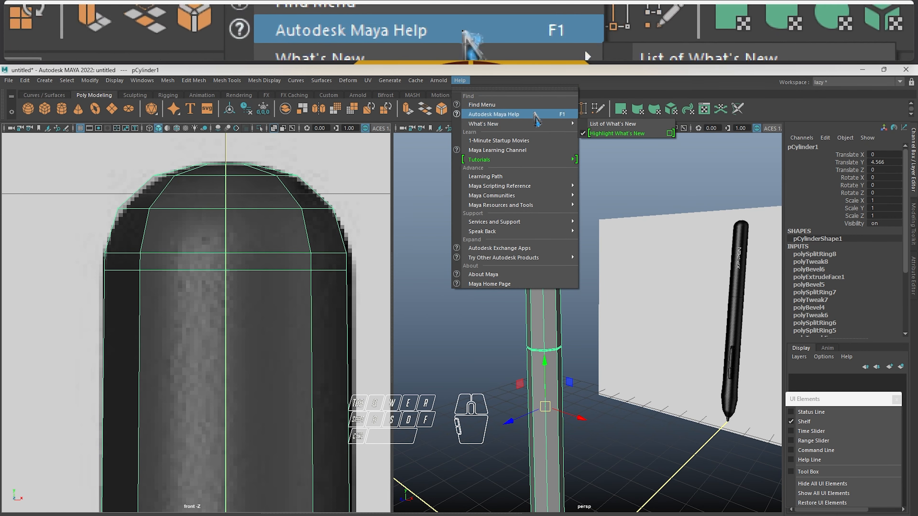
{"action": "left_click", "coordinate": [521, 104]}
{"action": "left_click_drag", "start_coordinate": [388, 226], "coordinate": [611, 261]}
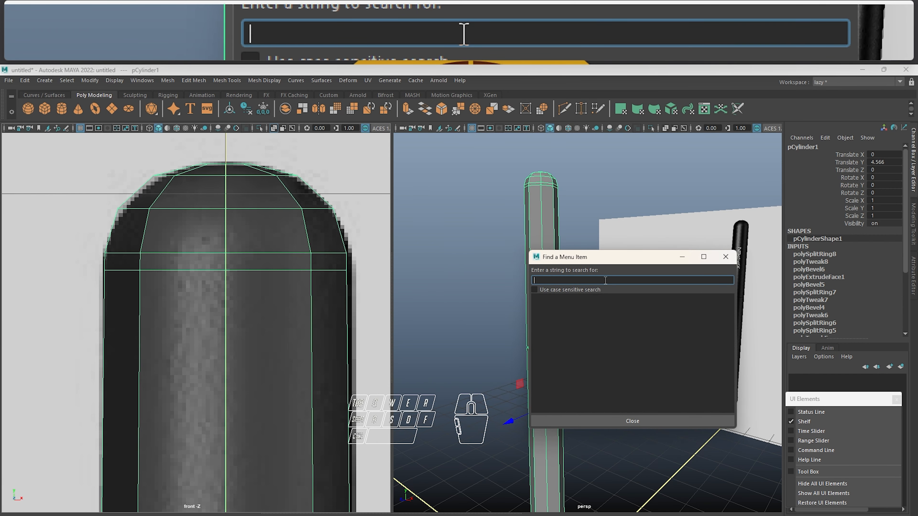
{"action": "type", "text": "insert "}
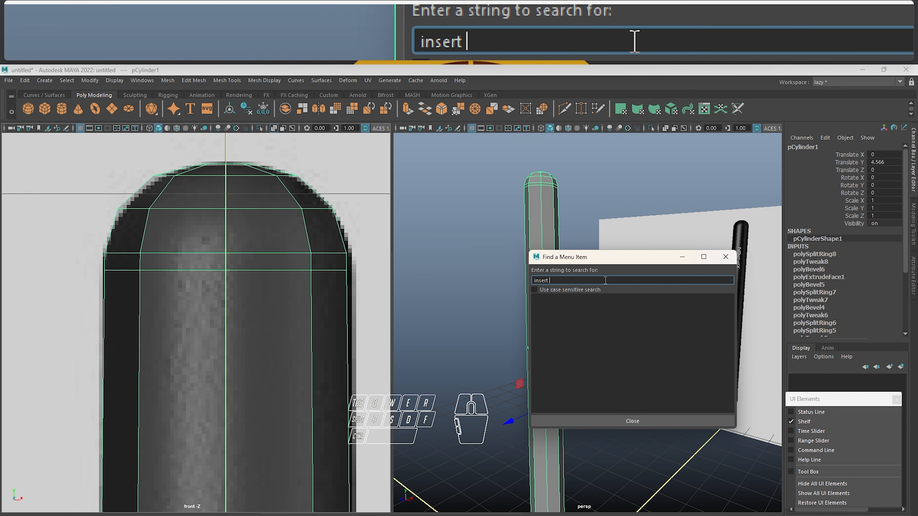
{"action": "type", "text": "edge loop"}
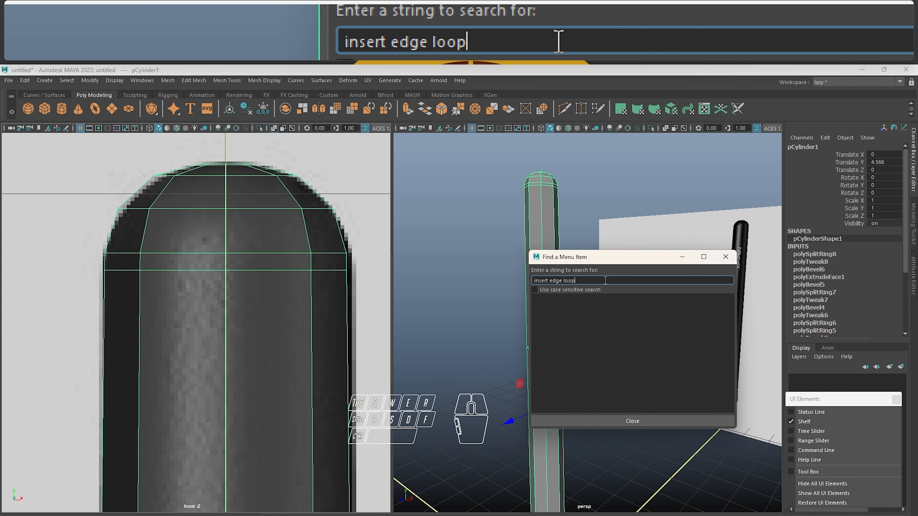
{"action": "key", "text": "Return"}
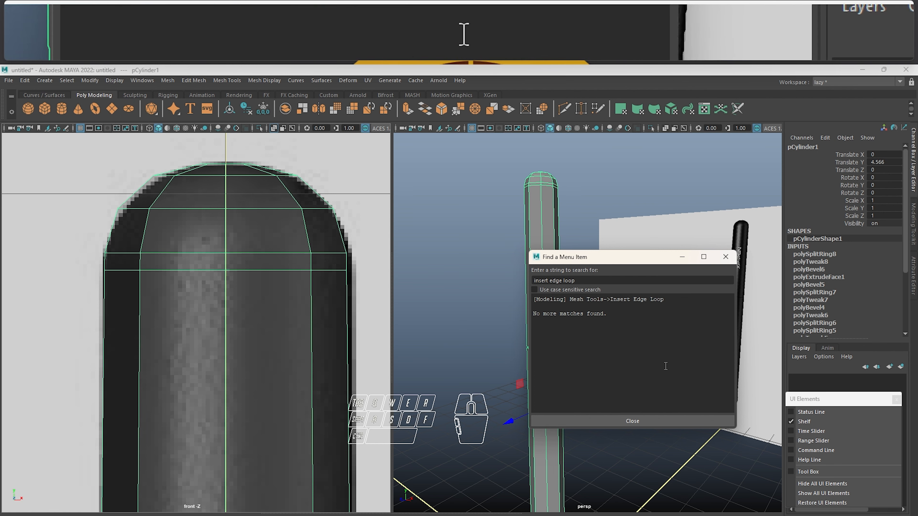
{"action": "double_click", "coordinate": [559, 299]}
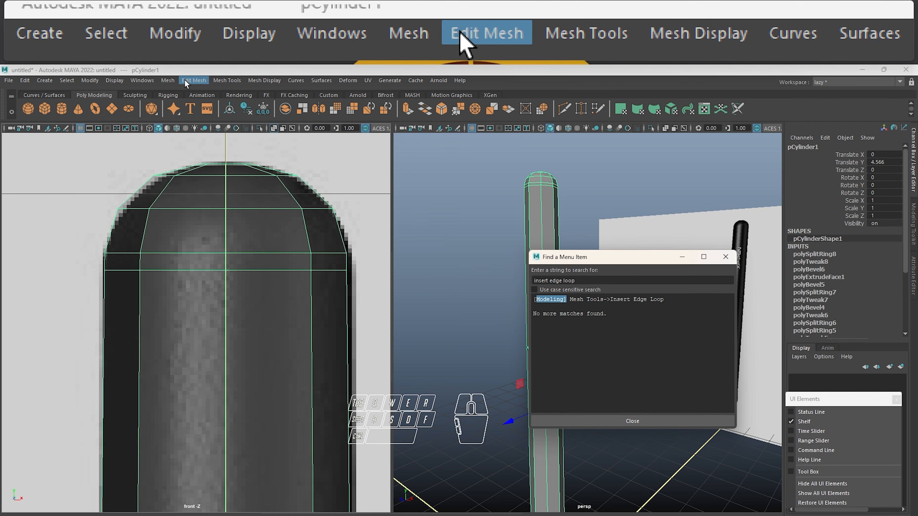
Insert a second edge loop slightly further down the pen body, then return to object mode with smooth preview on
{"action": "left_click", "coordinate": [227, 80]}
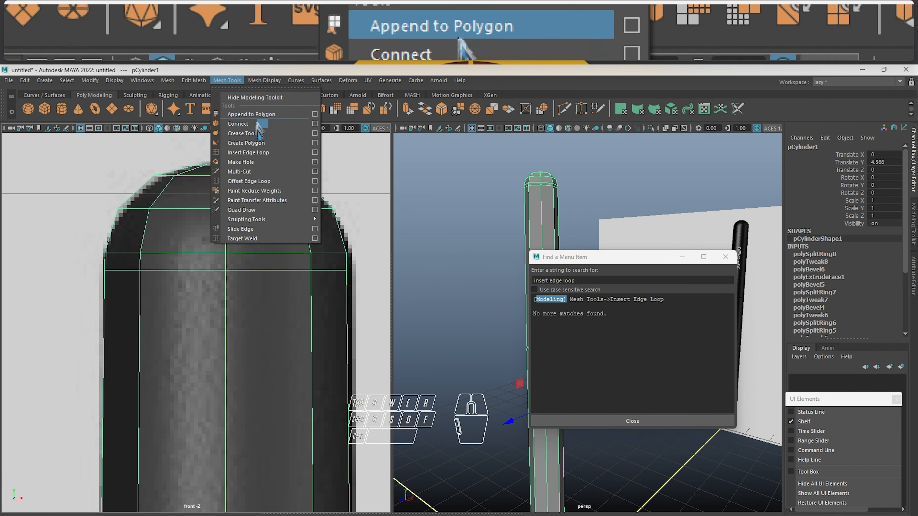
{"action": "left_click", "coordinate": [249, 153]}
{"action": "left_click", "coordinate": [226, 307]}
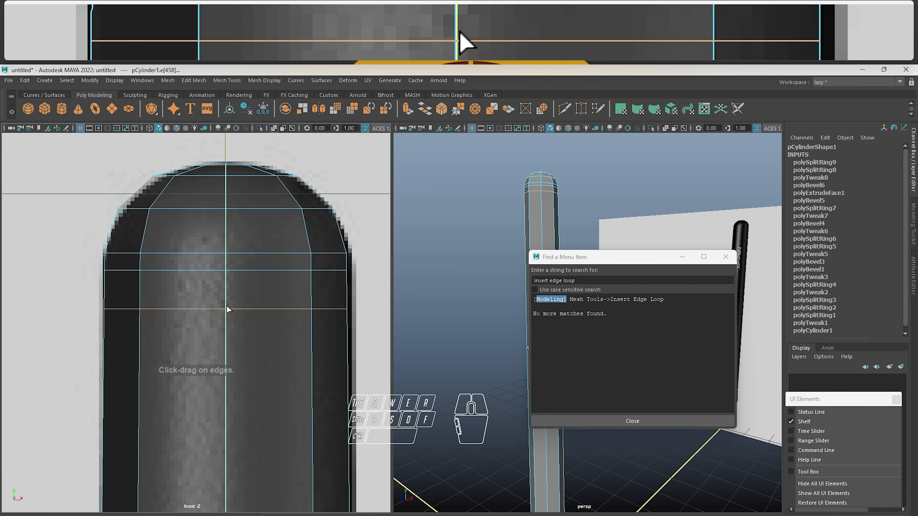
{"action": "key", "text": "2"}
{"action": "right_click_drag", "start_coordinate": [227, 305], "coordinate": [307, 201]}
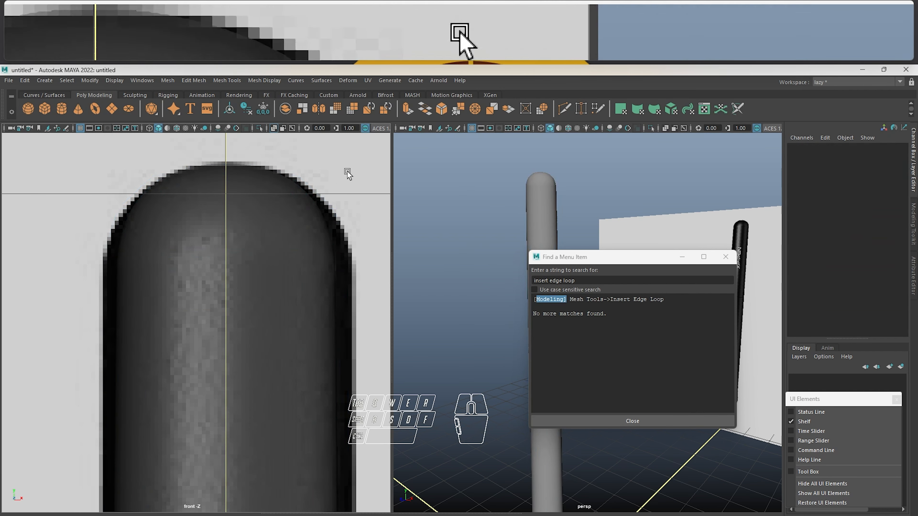
Select the pen body in the front view and switch to vertex selection
{"action": "left_click", "coordinate": [277, 260]}
{"action": "key", "text": "ctrl+z"}
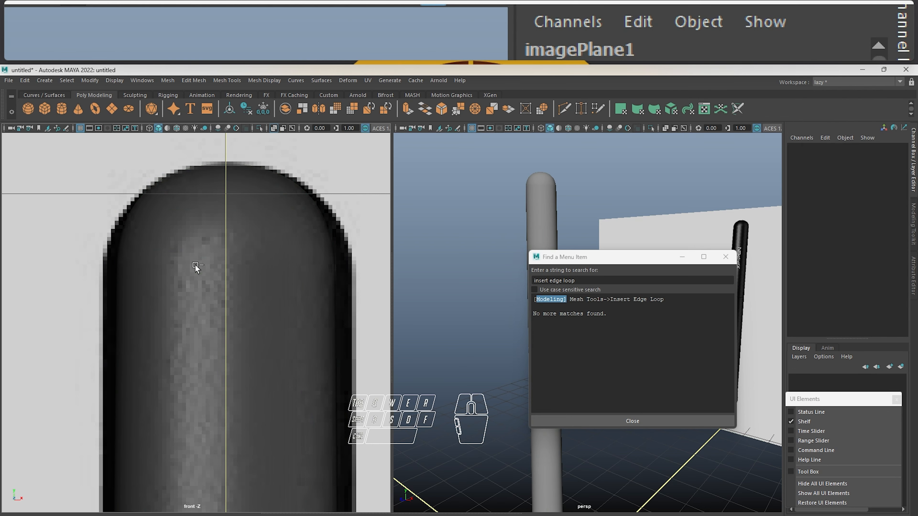
{"action": "left_click", "coordinate": [195, 264]}
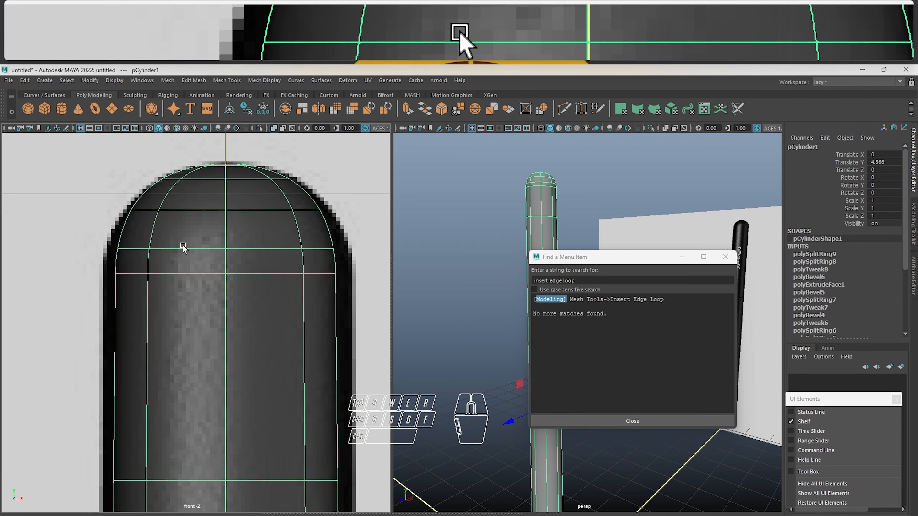
{"action": "right_click", "coordinate": [191, 244]}
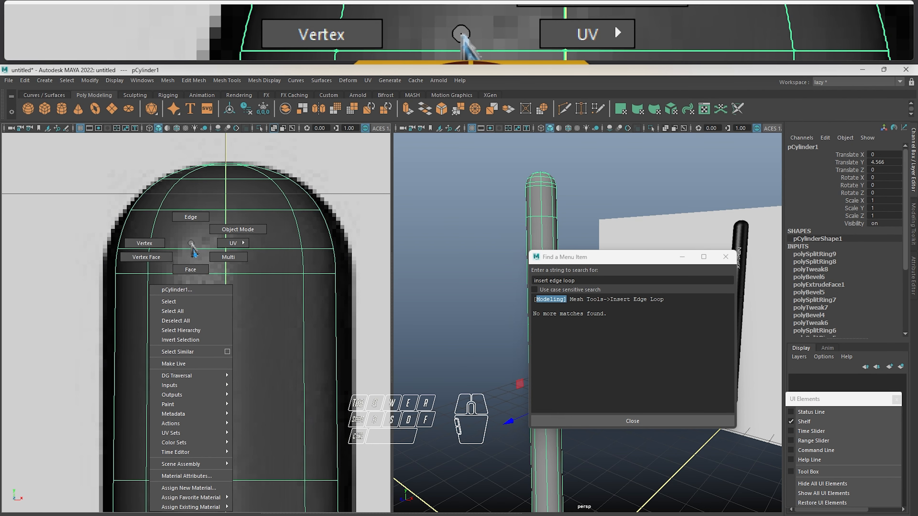
{"action": "right_click_drag", "start_coordinate": [192, 244], "coordinate": [146, 243]}
{"action": "left_click_drag", "start_coordinate": [86, 153], "coordinate": [369, 305]}
{"action": "left_click_drag", "start_coordinate": [226, 217], "coordinate": [243, 218]}
{"action": "key", "text": "ctrl+z"}
Scale the vertices of the rounded end and both added loops outward, adjusting their height to match the reference in smooth preview
{"action": "key", "text": "1"}
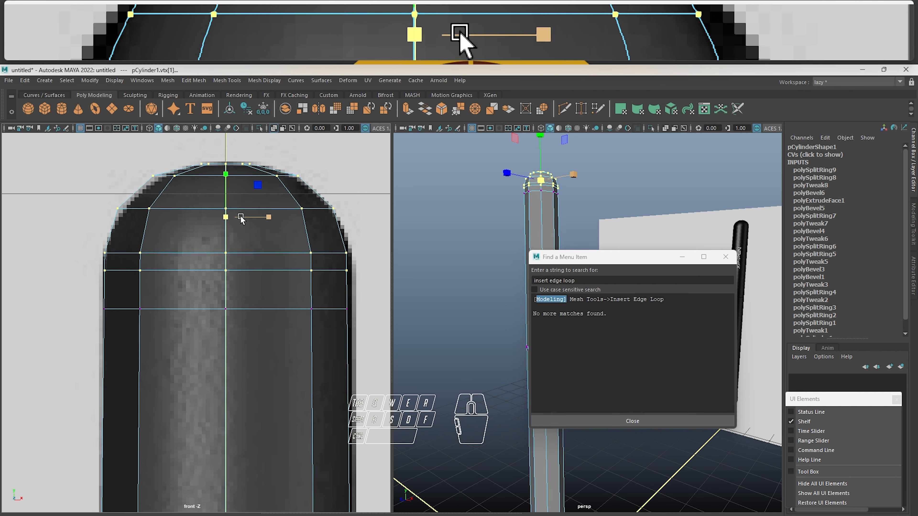
{"action": "left_click_drag", "start_coordinate": [82, 153], "coordinate": [354, 343]}
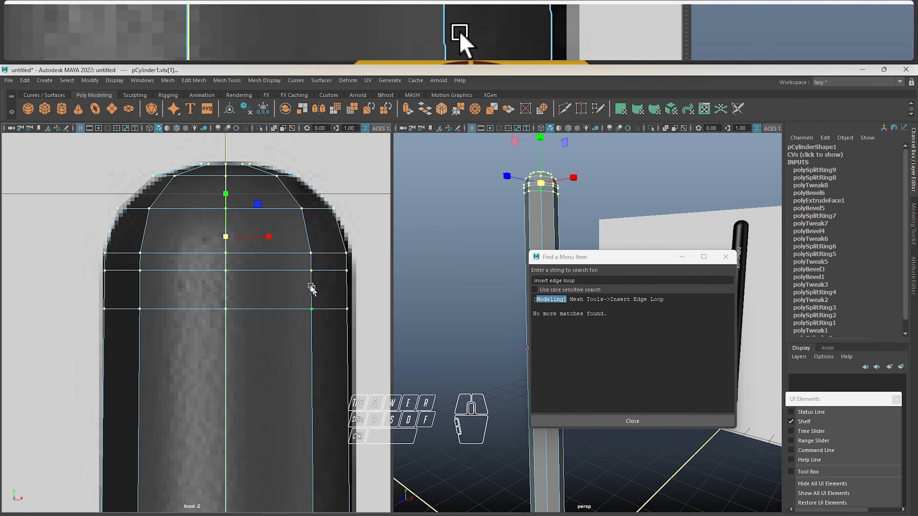
{"action": "left_click_drag", "start_coordinate": [226, 236], "coordinate": [247, 236]}
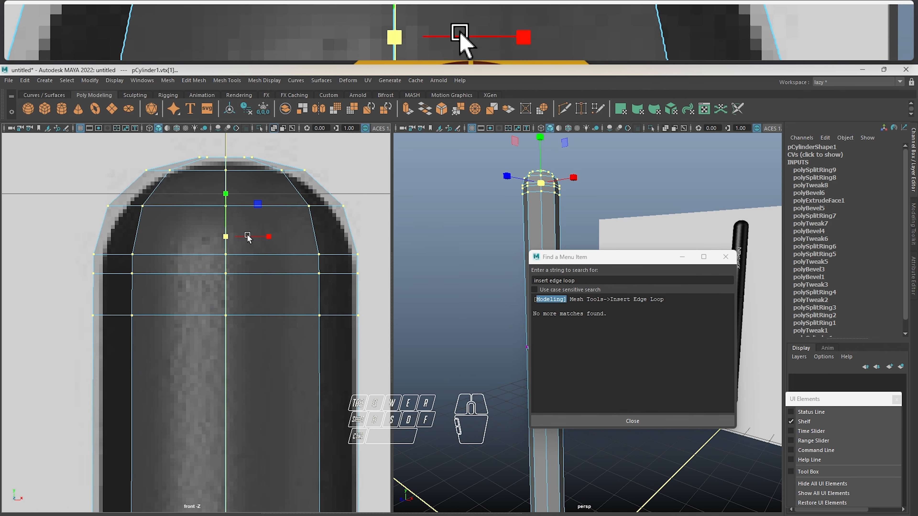
{"action": "key", "text": "3"}
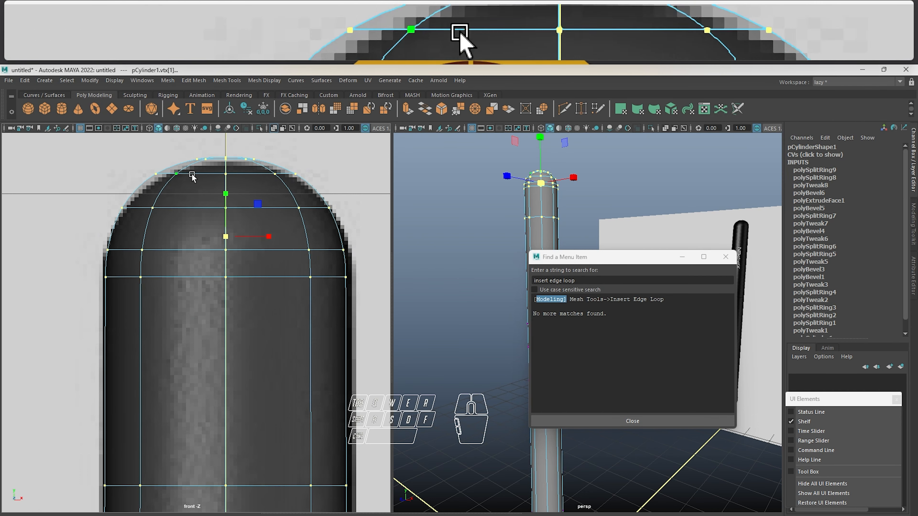
{"action": "left_click_drag", "start_coordinate": [224, 193], "coordinate": [227, 198]}
{"action": "key", "text": "w"}
{"action": "right_click_drag", "start_coordinate": [288, 206], "coordinate": [335, 192]}
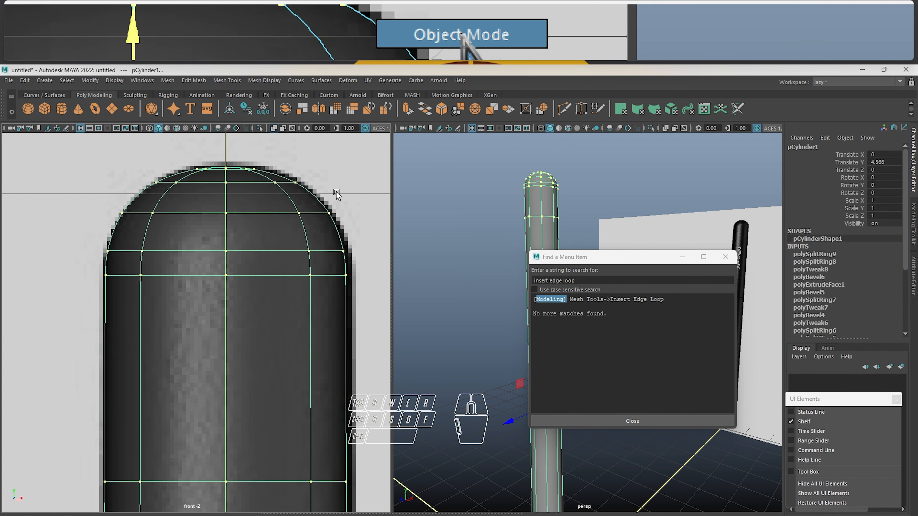
Delete the upper of the two edge loops added below the rounded end
{"action": "right_click_drag", "start_coordinate": [224, 243], "coordinate": [224, 217]}
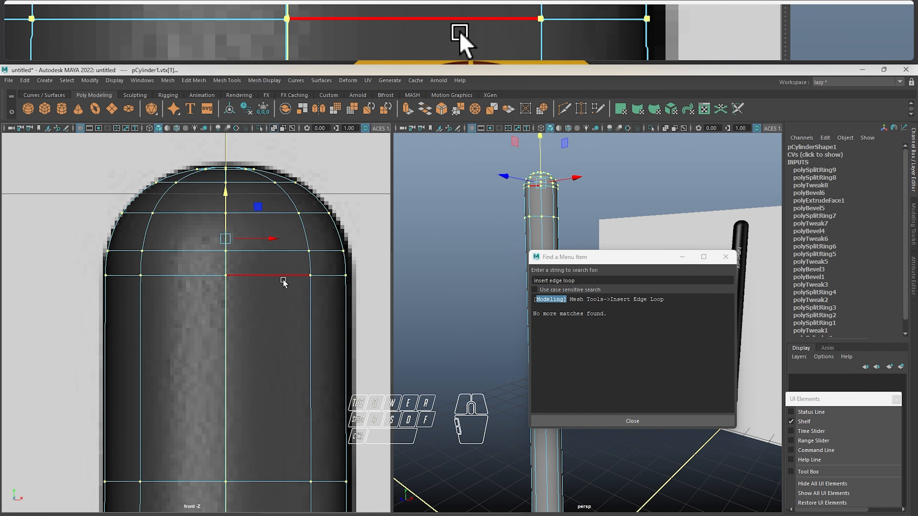
{"action": "left_click", "coordinate": [291, 276]}
{"action": "right_click", "coordinate": [354, 209], "text": "shift"}
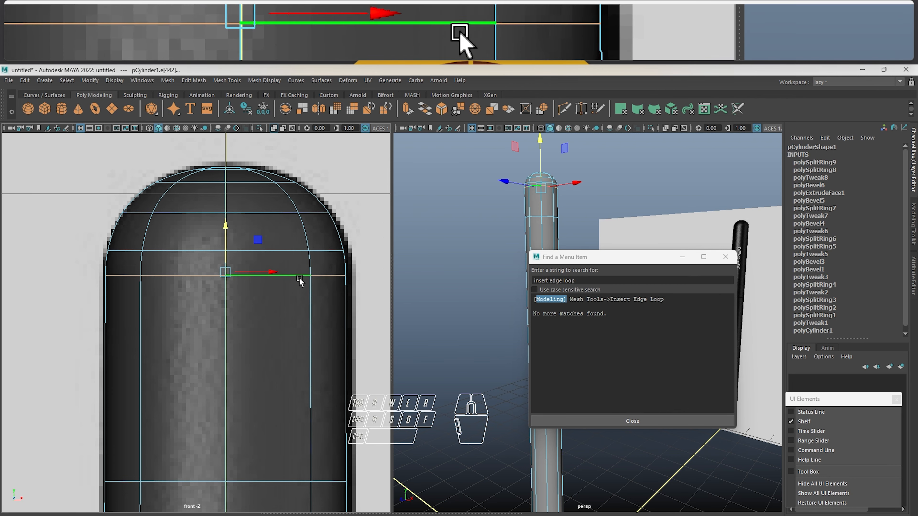
{"action": "right_click_drag", "start_coordinate": [348, 210], "coordinate": [308, 213], "text": "shift"}
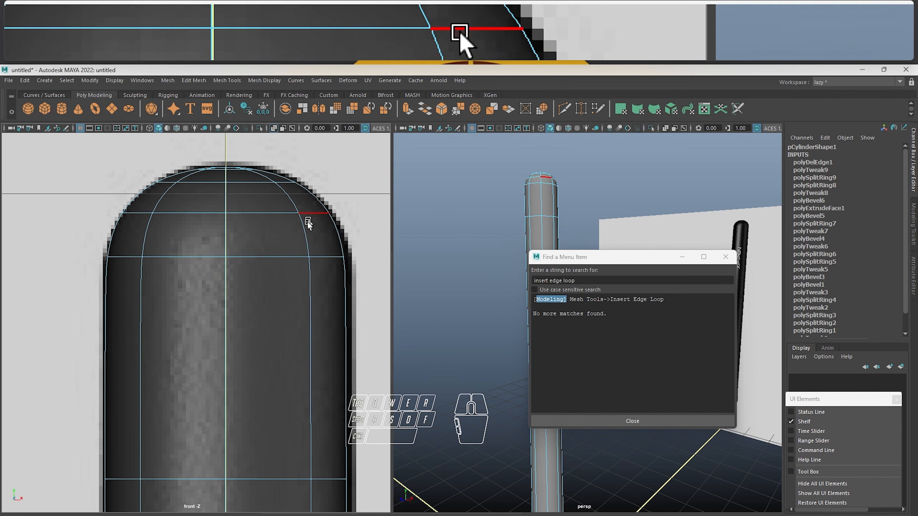
Scale the edge loop at the base of the rounded end and the next loop below it slightly outward to the reference outline
{"action": "right_click_drag", "start_coordinate": [282, 243], "coordinate": [277, 217]}
{"action": "left_click", "coordinate": [268, 256]}
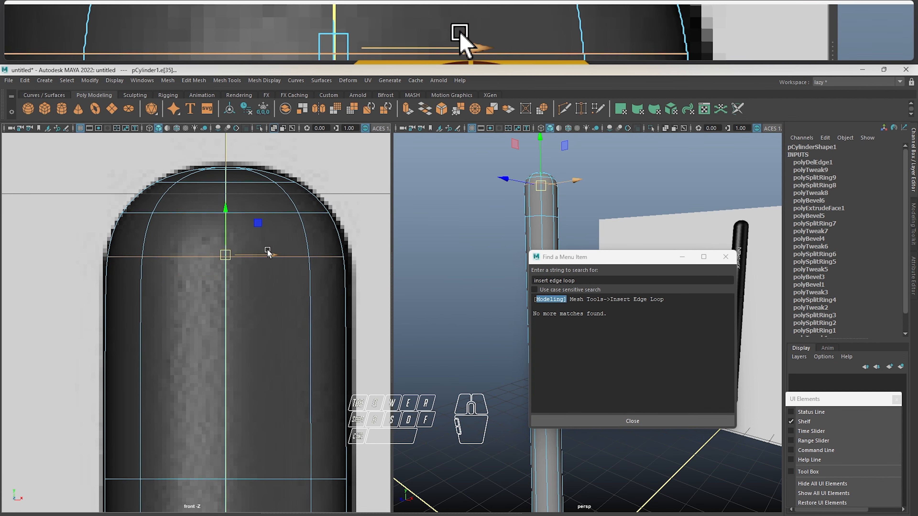
{"action": "key", "text": "r"}
{"action": "left_click_drag", "start_coordinate": [227, 256], "coordinate": [239, 253]}
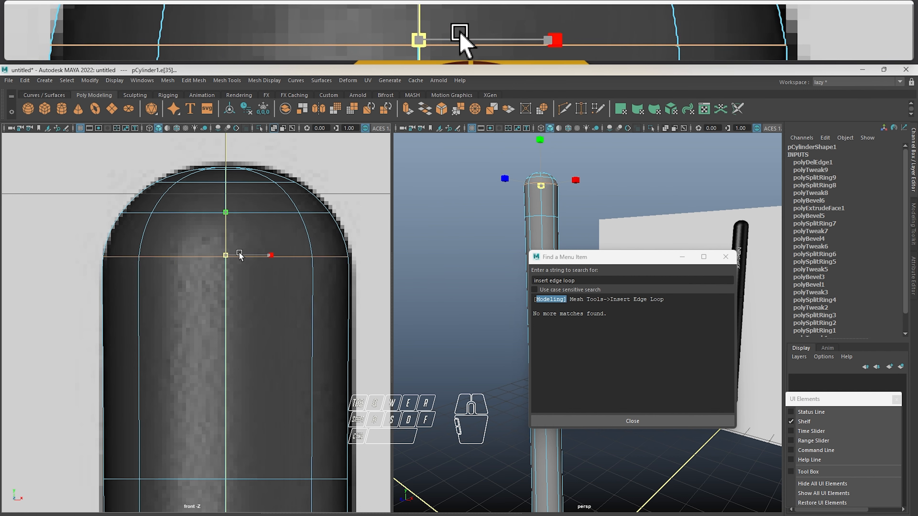
{"action": "key", "text": "w"}
{"action": "left_click", "coordinate": [269, 461]}
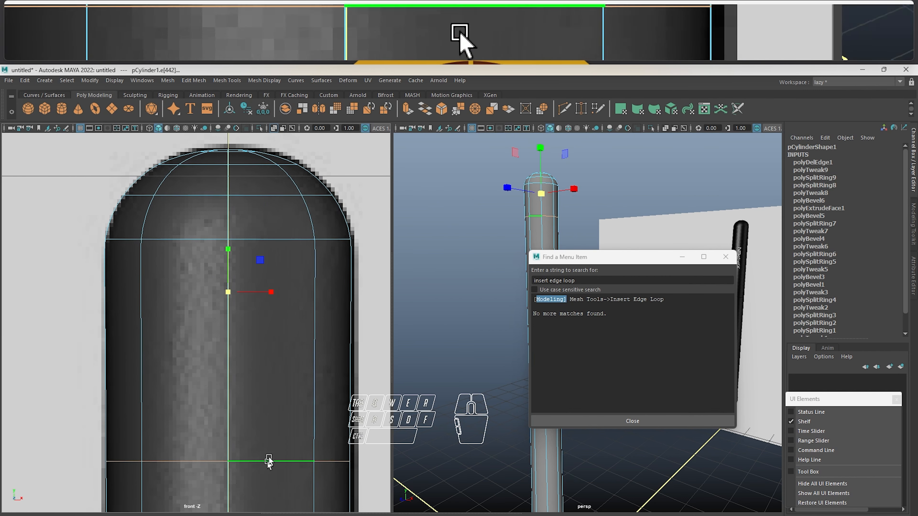
{"action": "left_click_drag", "start_coordinate": [268, 461], "coordinate": [261, 334], "text": "alt"}
{"action": "left_click_drag", "start_coordinate": [228, 292], "coordinate": [239, 291]}
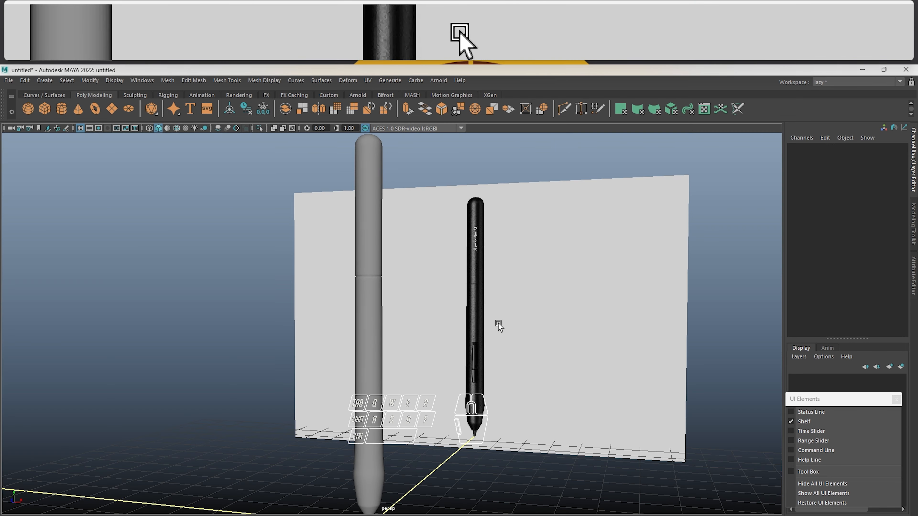
Maximize the perspective view and compare the smoothed pen's overall shape with the reference image
{"action": "key", "text": "space"}
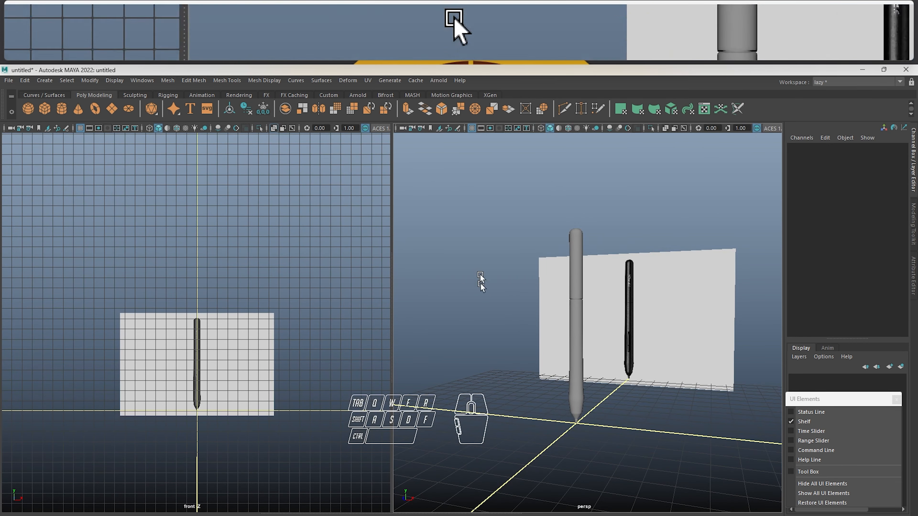
{"action": "key", "text": "space"}
{"action": "left_click_drag", "start_coordinate": [509, 302], "coordinate": [491, 295], "text": "alt"}
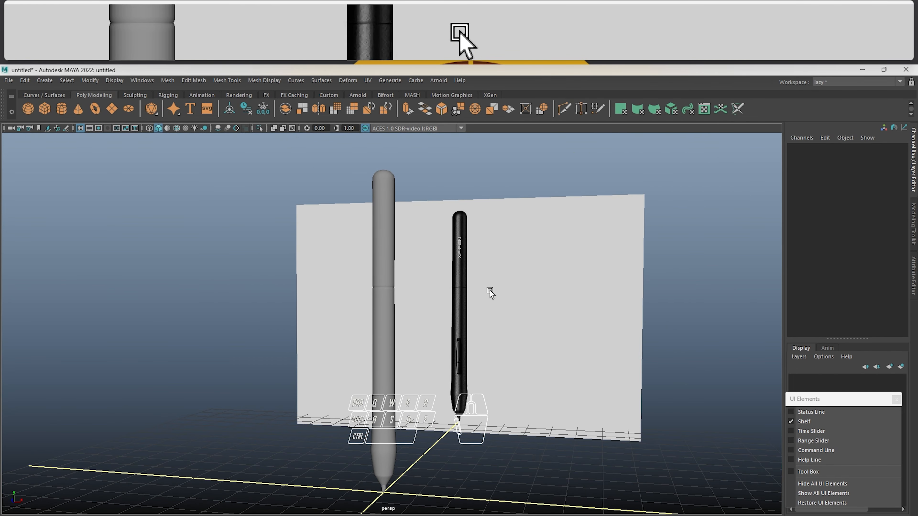
{"action": "scroll", "coordinate": [479, 322], "scroll_direction": "up", "scroll_amount": 3}
{"action": "middle_click_drag", "start_coordinate": [501, 364], "coordinate": [488, 320], "text": "alt"}
{"action": "scroll", "coordinate": [493, 290], "scroll_direction": "up", "scroll_amount": 2}
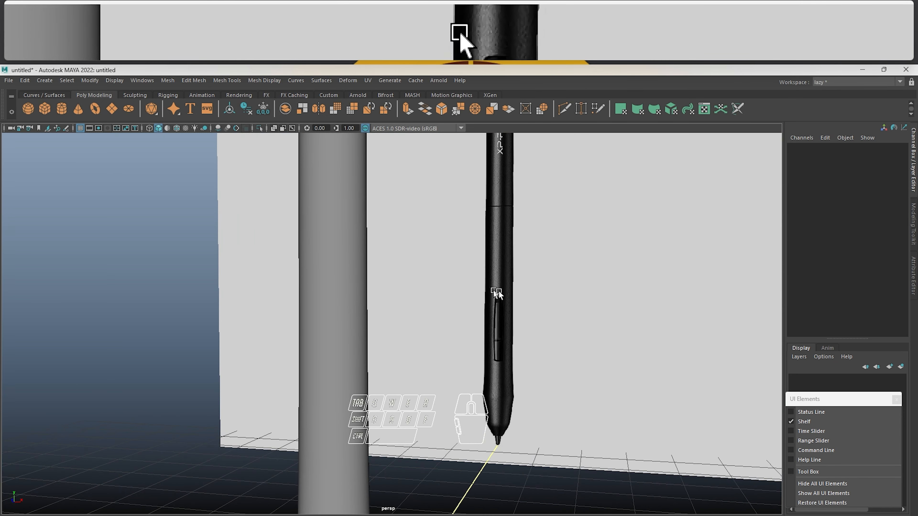
{"action": "key", "text": "a"}
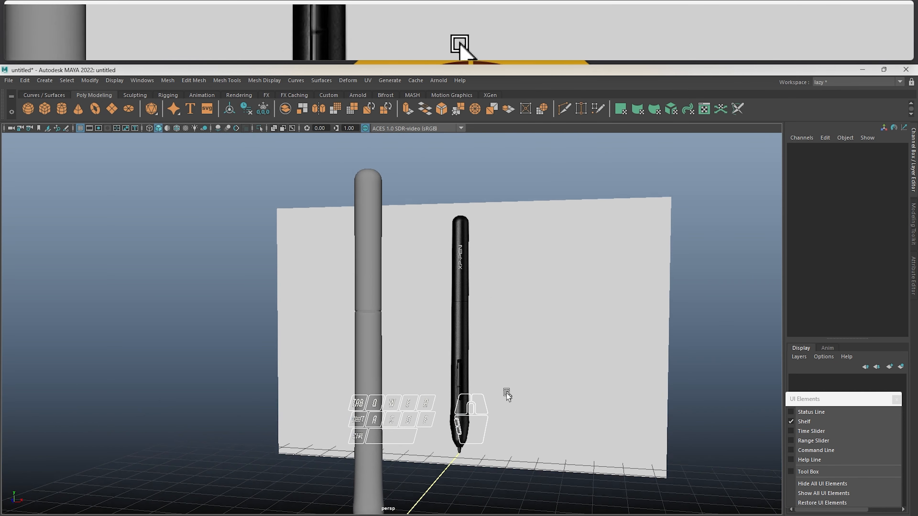
{"action": "middle_click_drag", "start_coordinate": [506, 393], "coordinate": [504, 430], "text": "alt"}
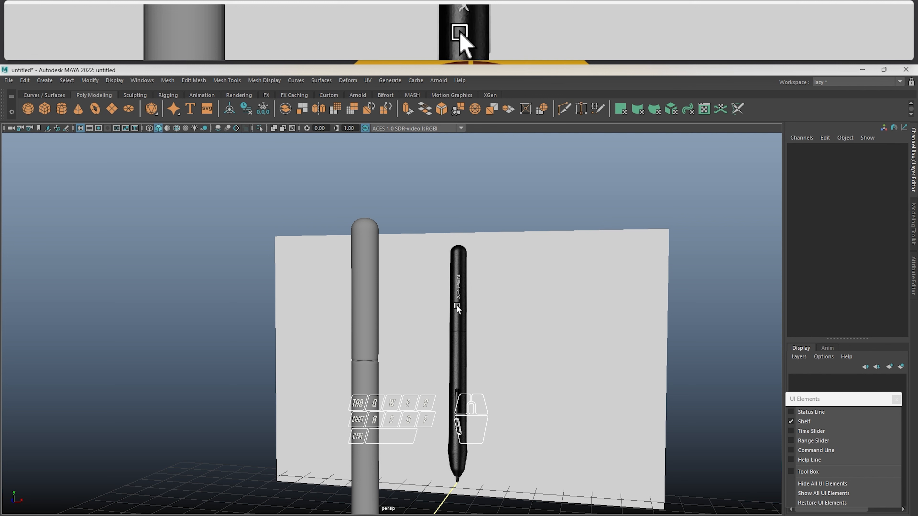